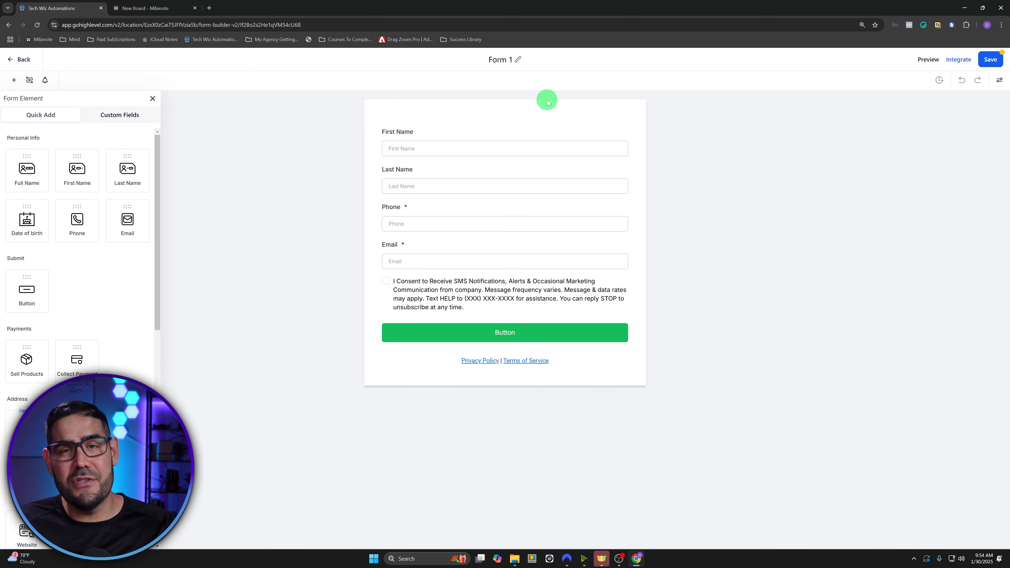
# - Rename the form from 'Form 1' to 'Lead Magnet Form #1'
pyautogui.click(517, 59)
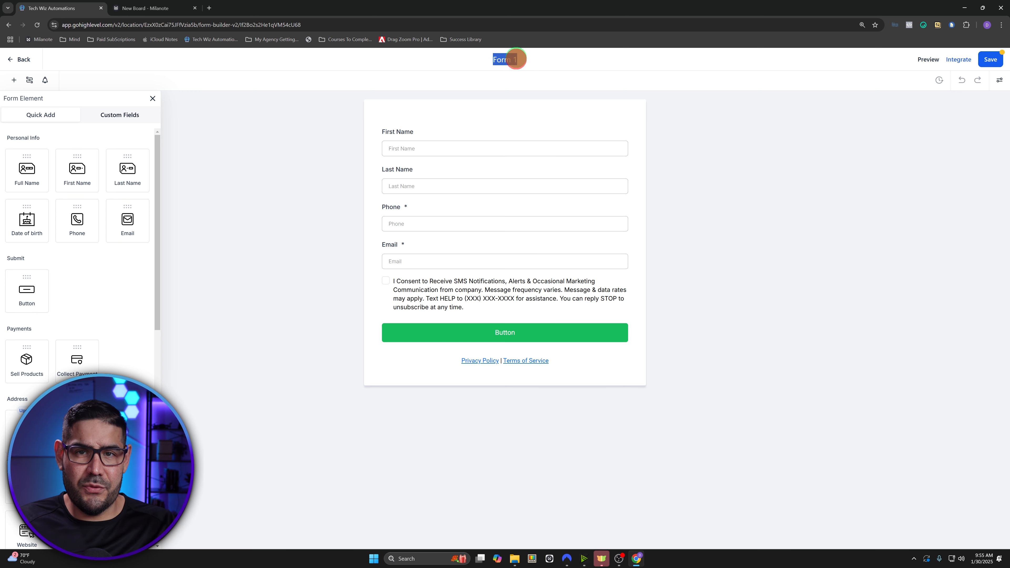
pyautogui.write('LEad')
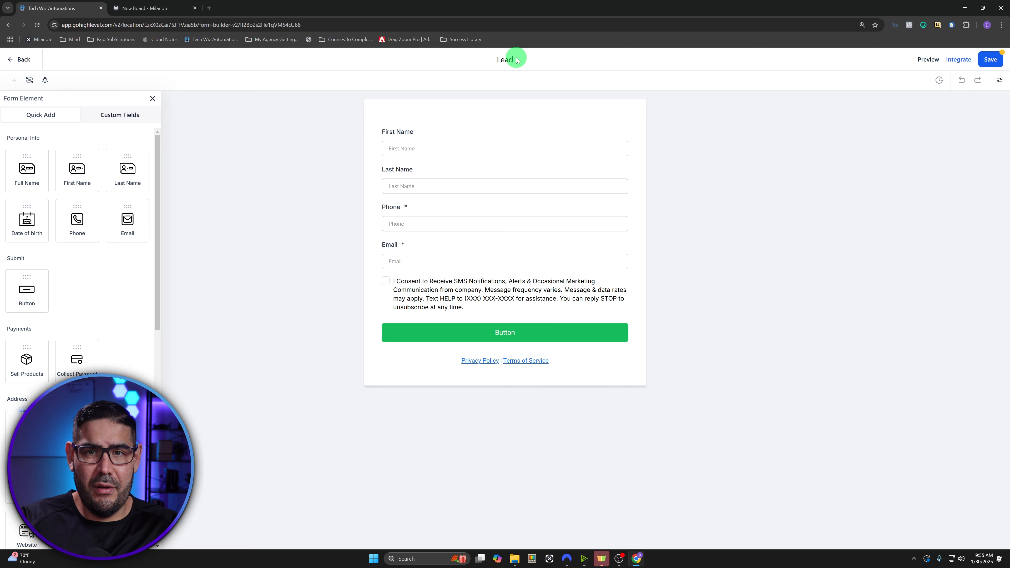
pyautogui.write(' Magnet')
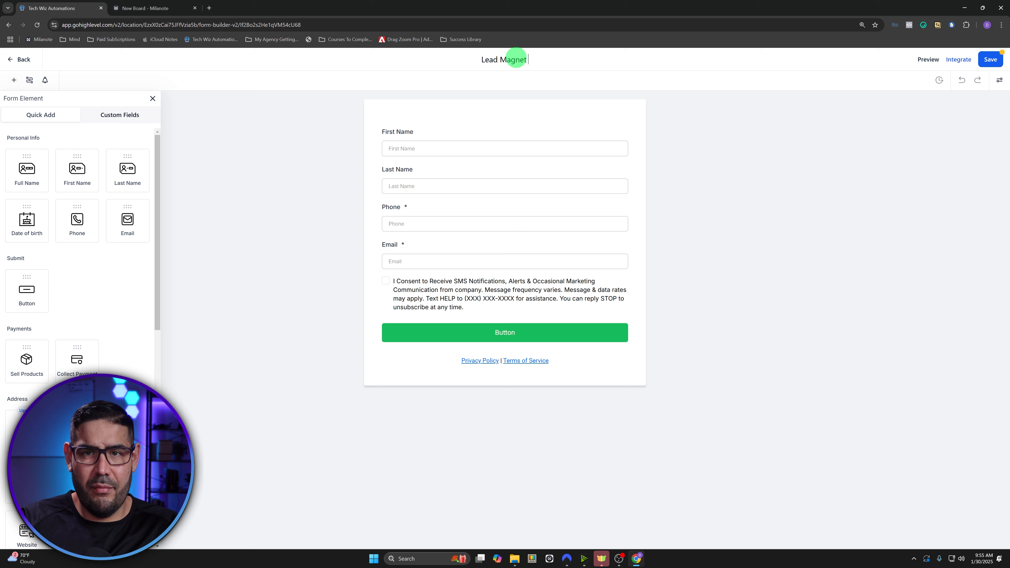
pyautogui.write(' Form #1')
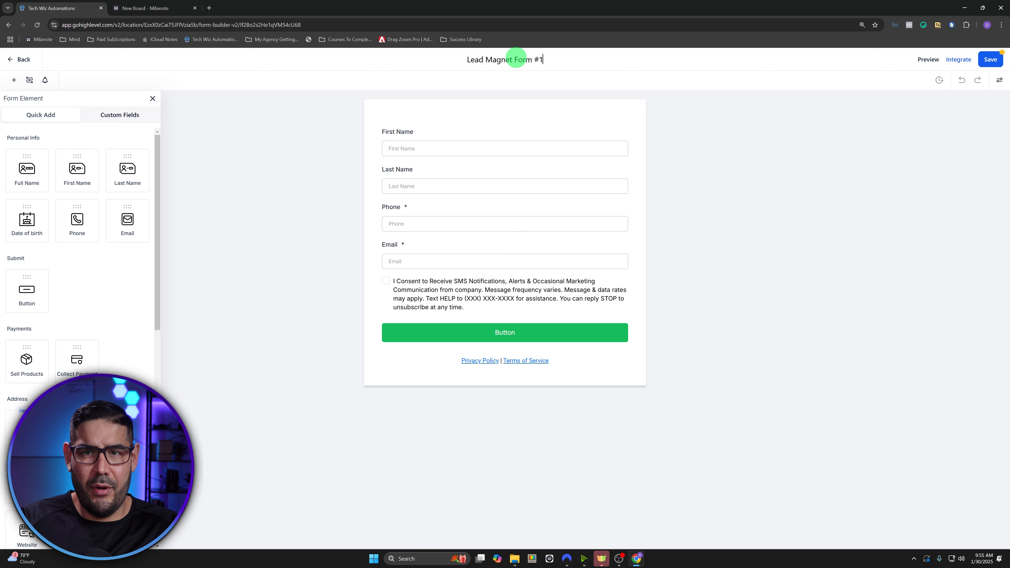
pyautogui.click(508, 113)
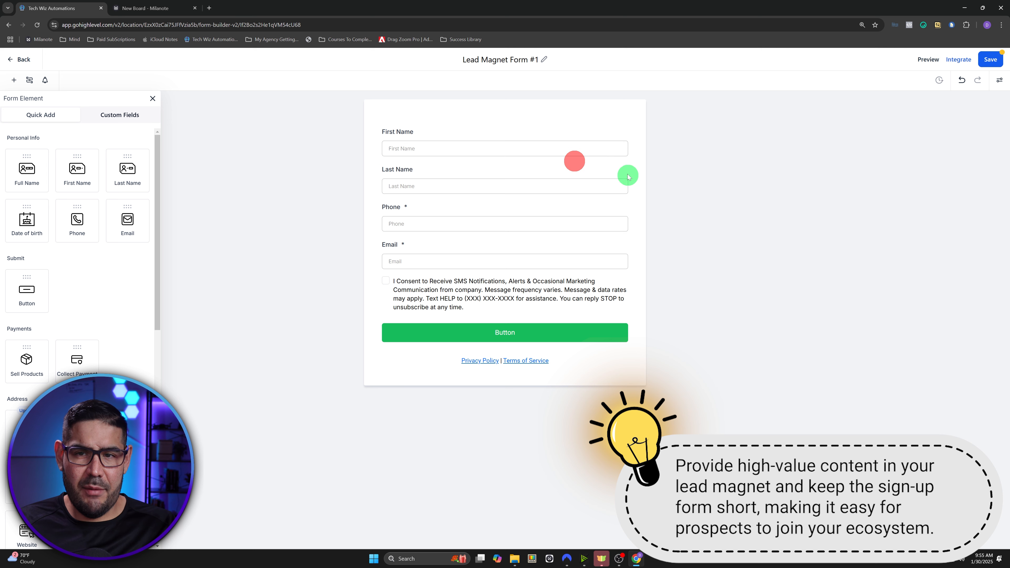
# - Delete the Last Name and First Name fields and add a Full Name field at the top
pyautogui.click(586, 172)
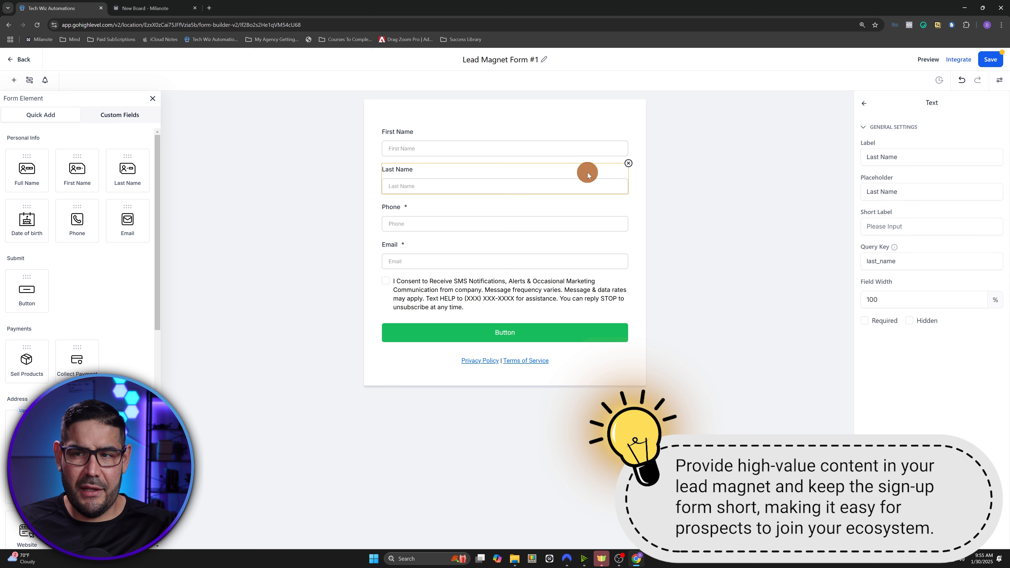
pyautogui.click(629, 164)
pyautogui.click(579, 144)
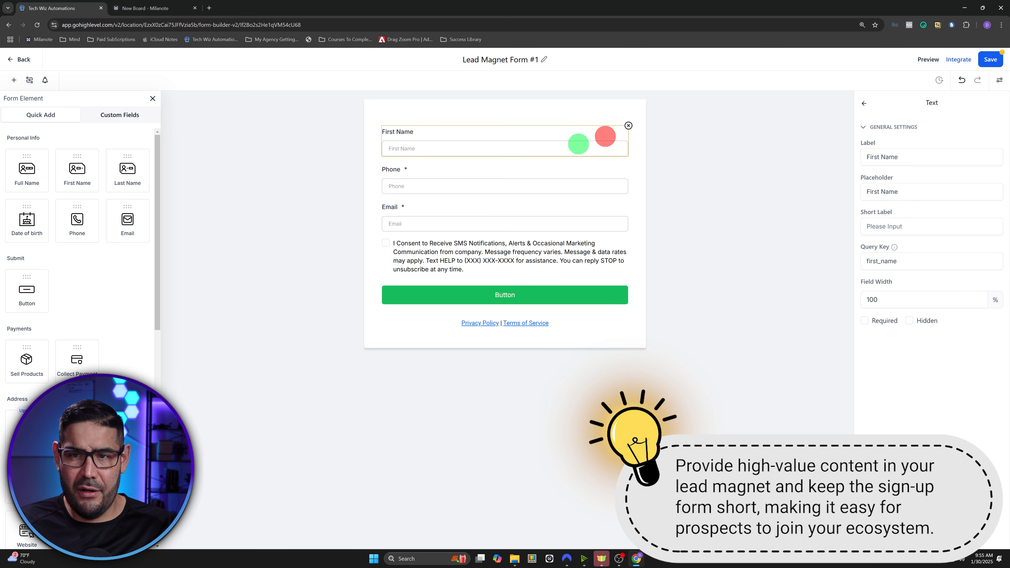
pyautogui.click(626, 127)
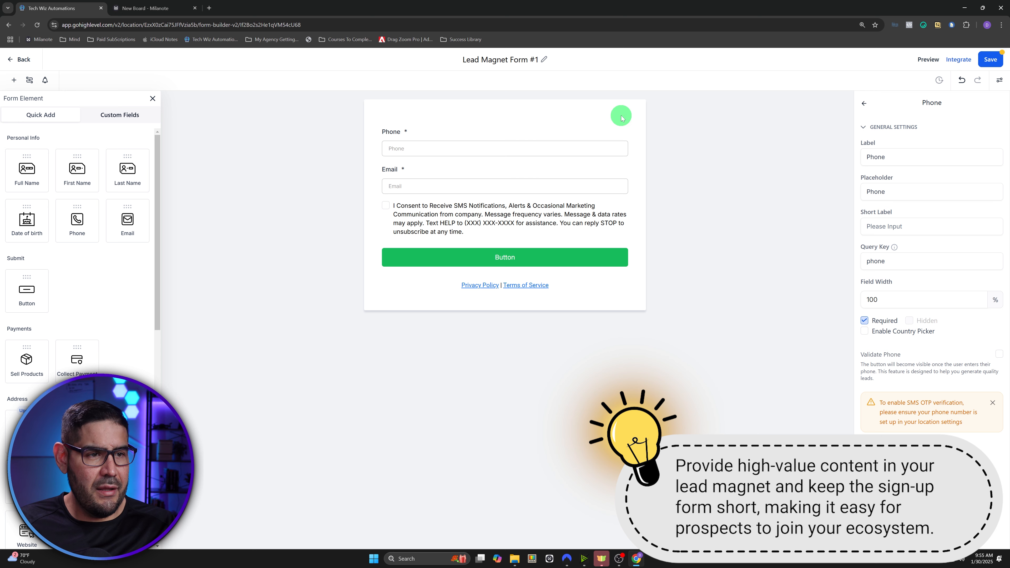
pyautogui.moveTo(27, 174); pyautogui.dragTo(467, 147)
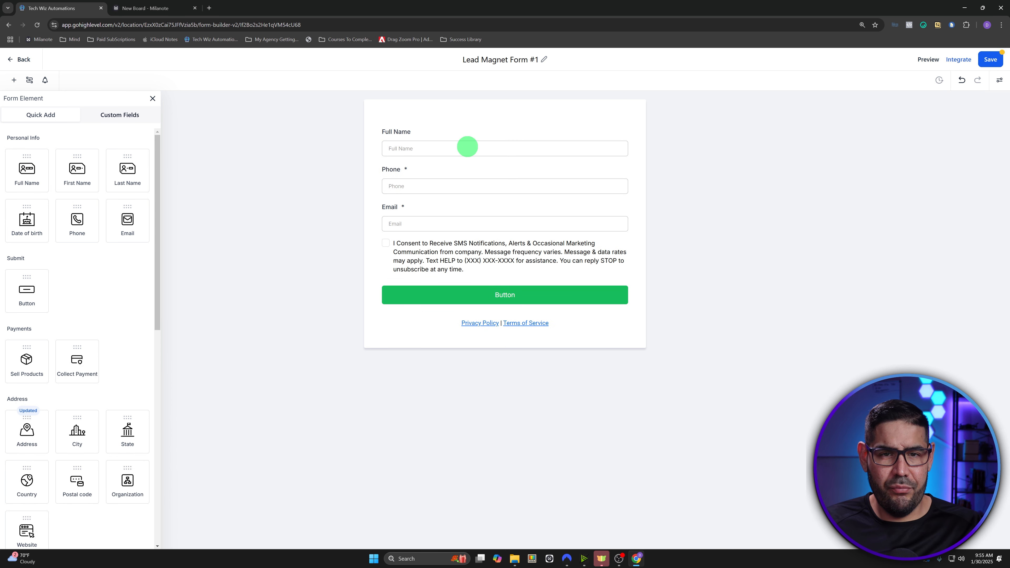
# - Remove the Phone field and mark the Full Name field as required
pyautogui.click(491, 170)
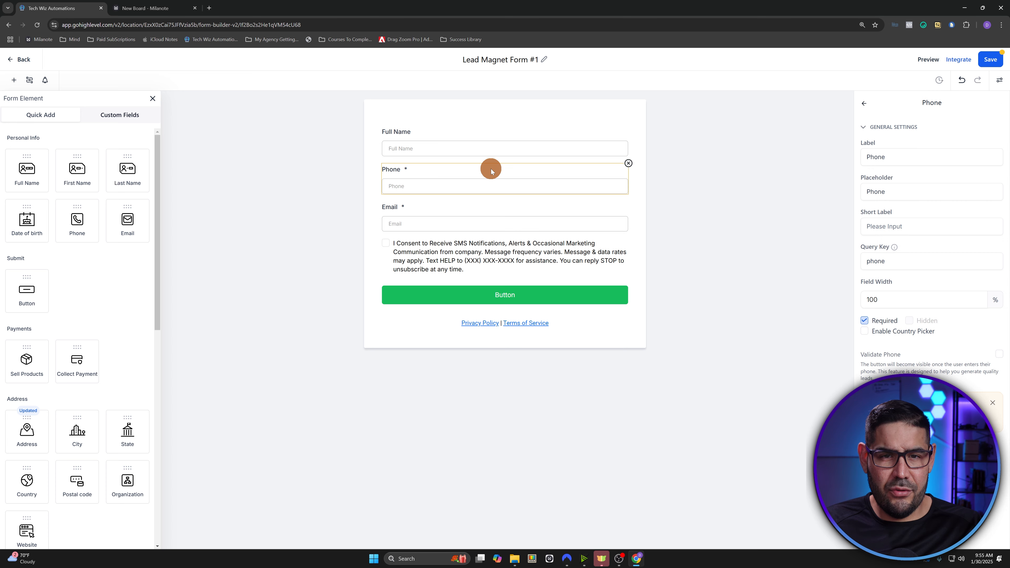
pyautogui.click(629, 164)
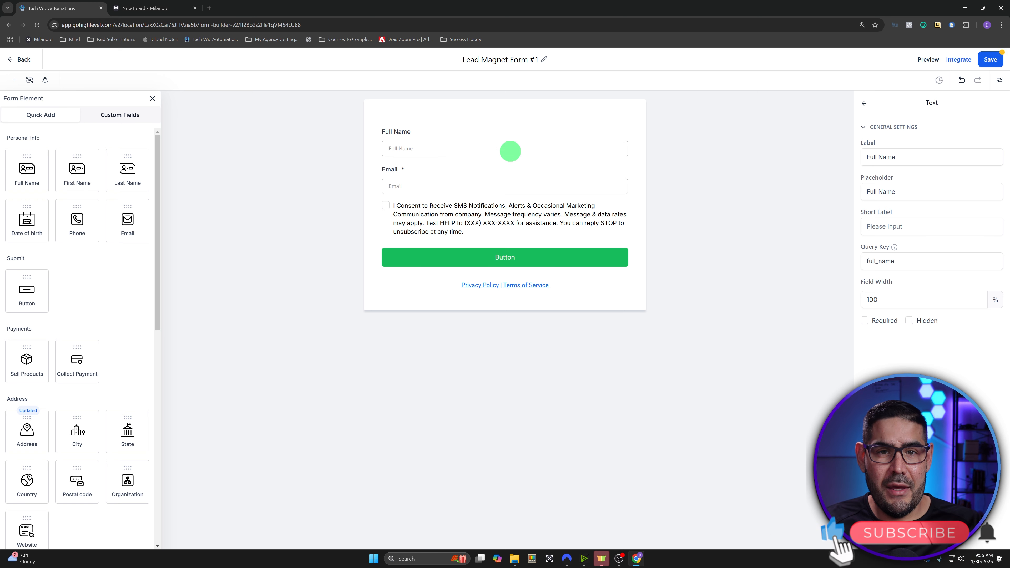
pyautogui.click(463, 136)
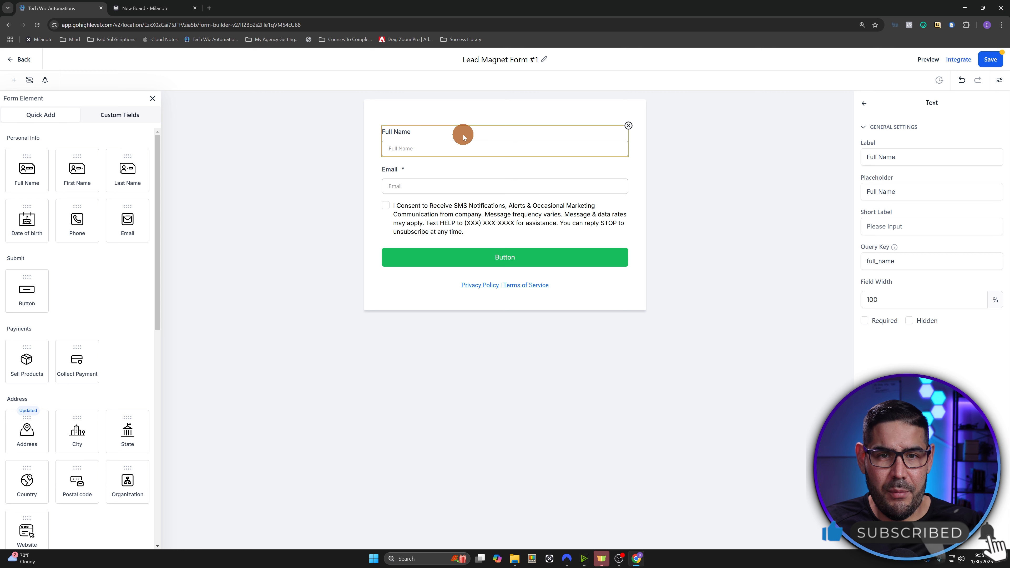
pyautogui.click(865, 322)
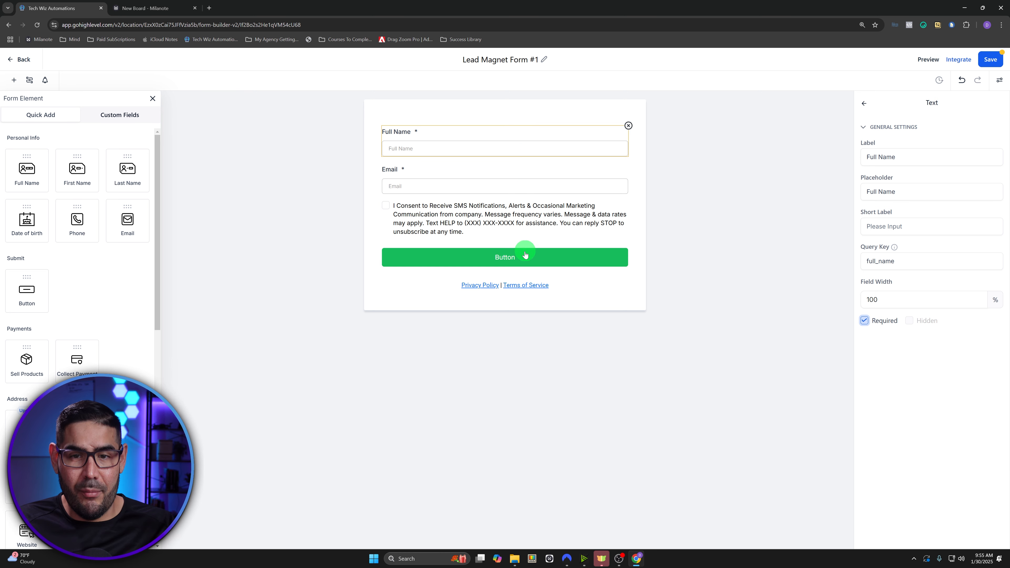
pyautogui.click(523, 259)
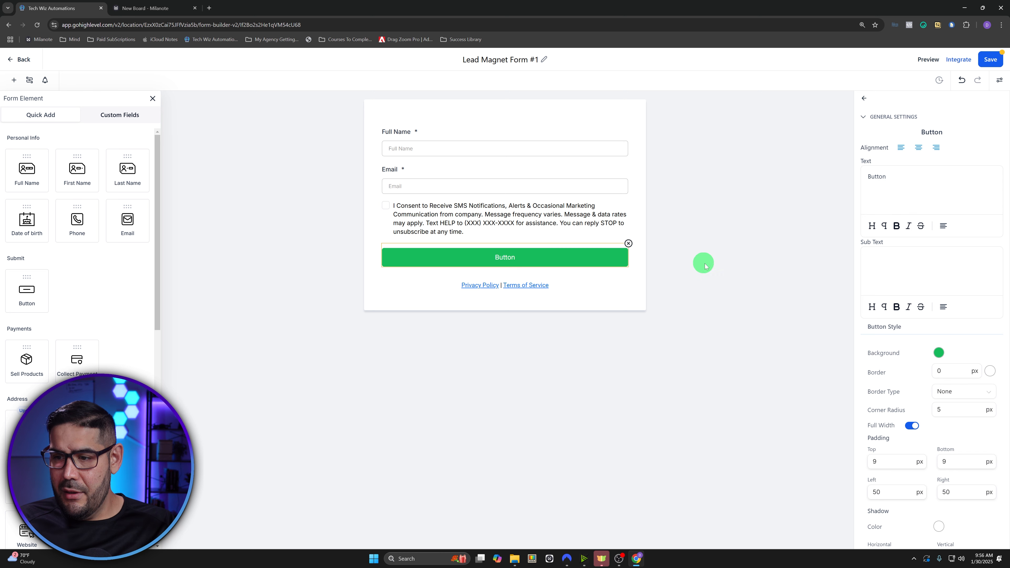
# - Make the submit button blue with the bold label 'YES, SEND ME MY FREE SHIT NOW!'
pyautogui.click(939, 352)
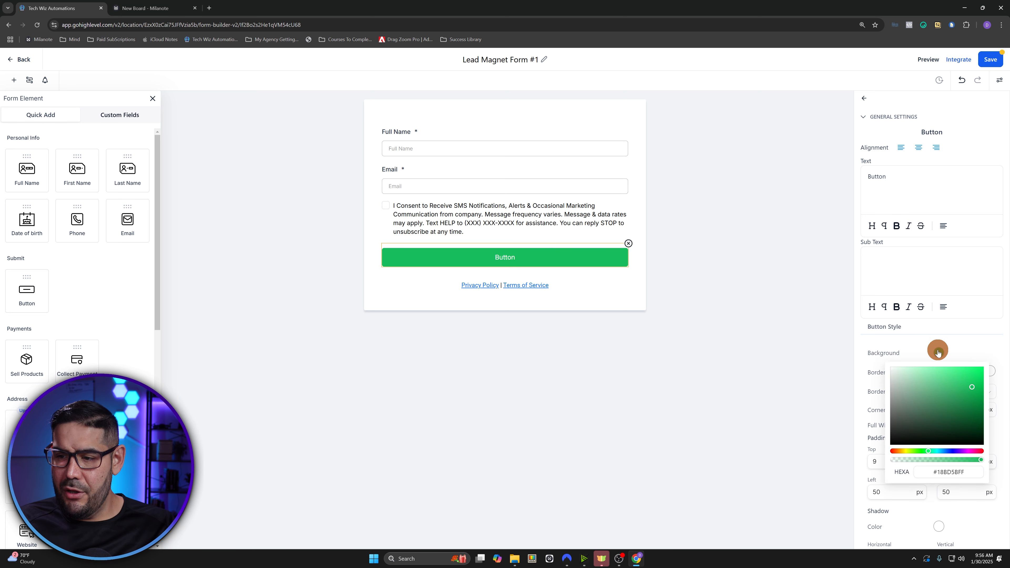
pyautogui.moveTo(928, 451); pyautogui.dragTo(944, 453)
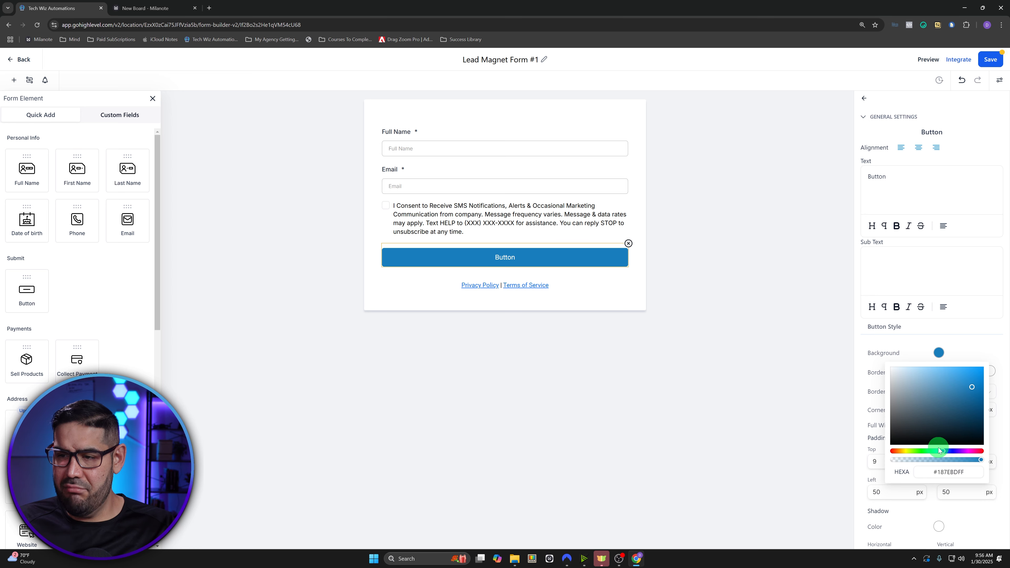
pyautogui.moveTo(899, 177); pyautogui.dragTo(823, 179)
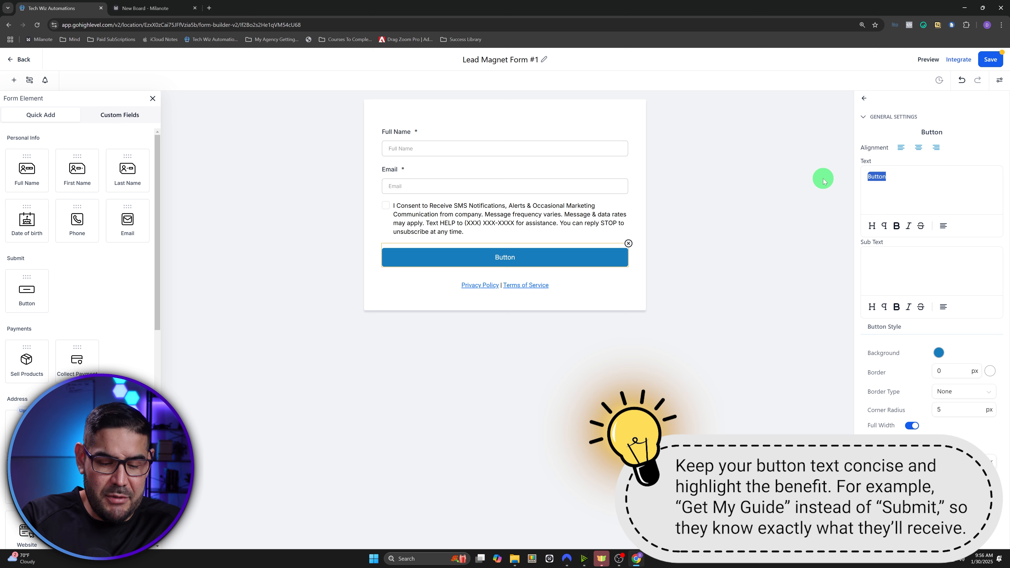
pyautogui.write('YES,')
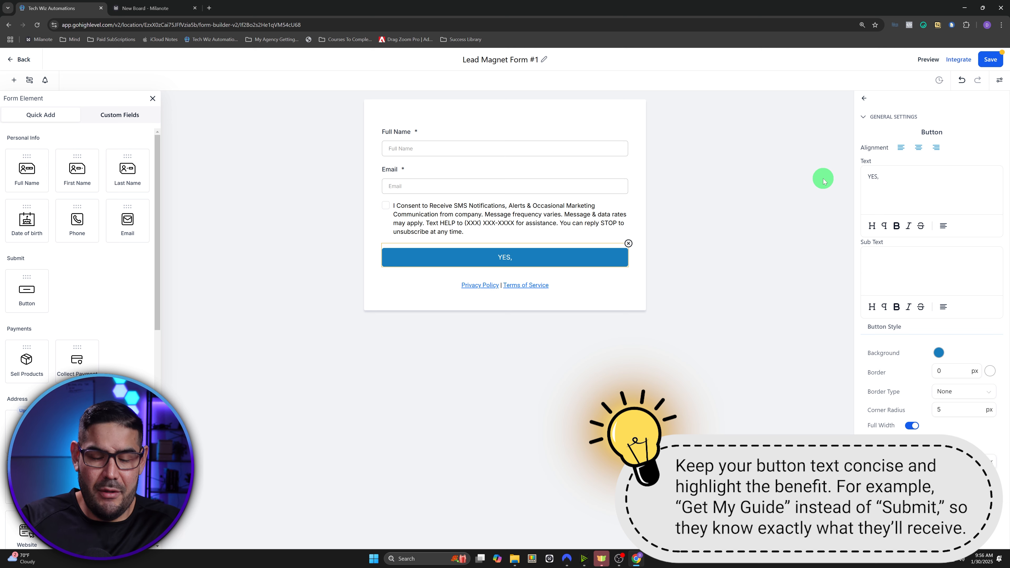
pyautogui.write(' SEND ME MY FR')
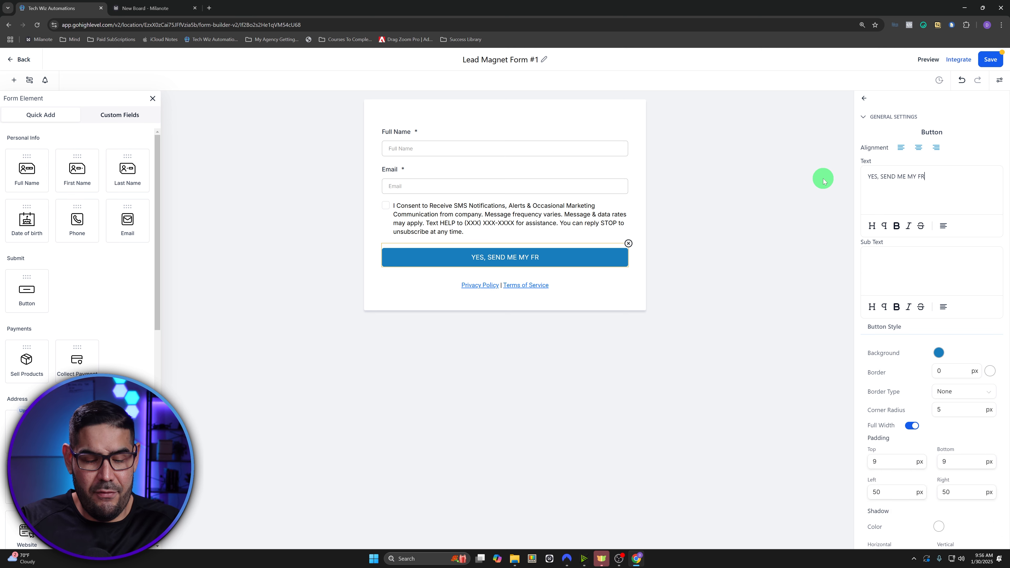
pyautogui.write('EE SHIT NOW')
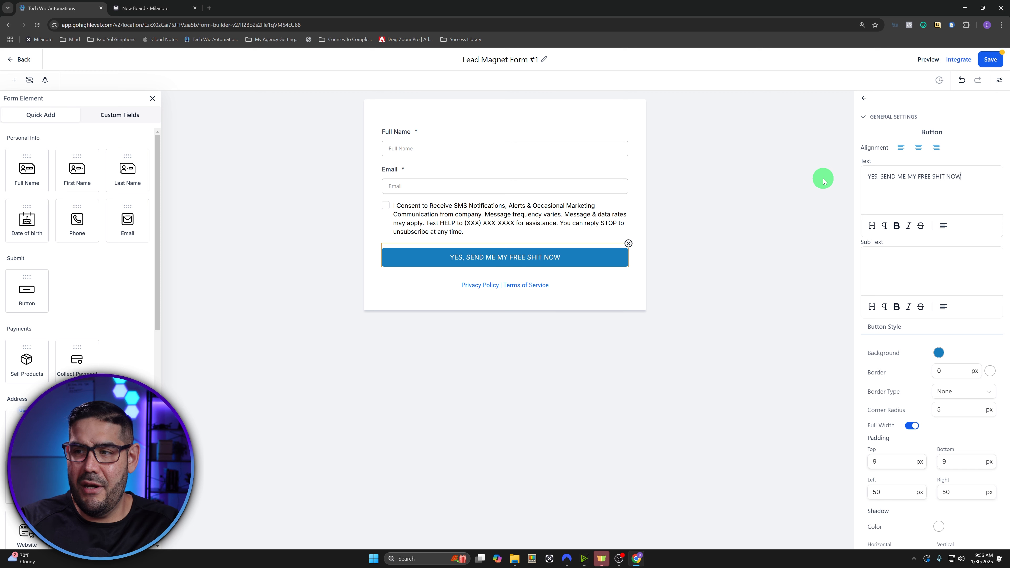
pyautogui.write('!')
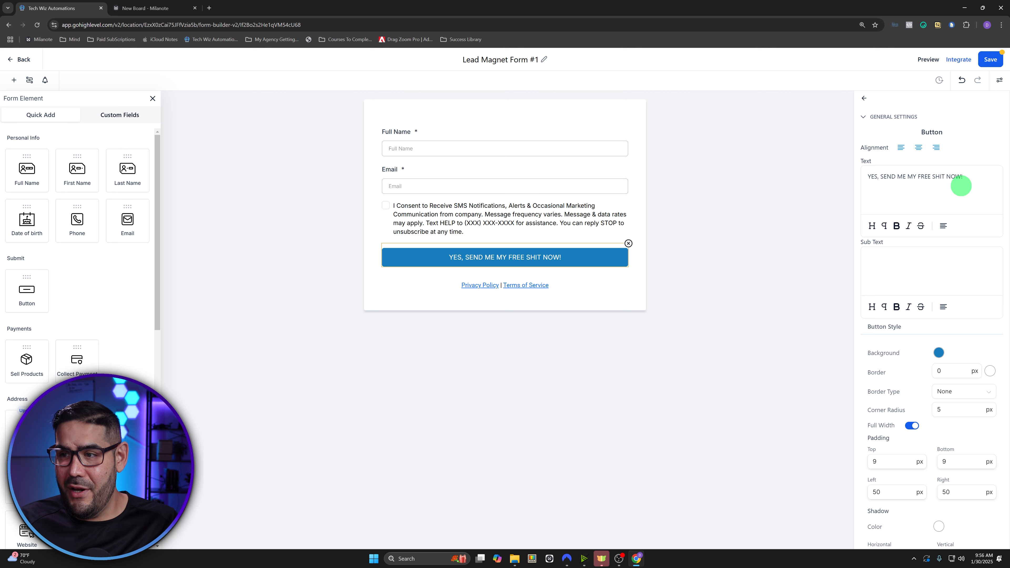
pyautogui.tripleClick(961, 183)
pyautogui.hotkey('ctrl', 'b')
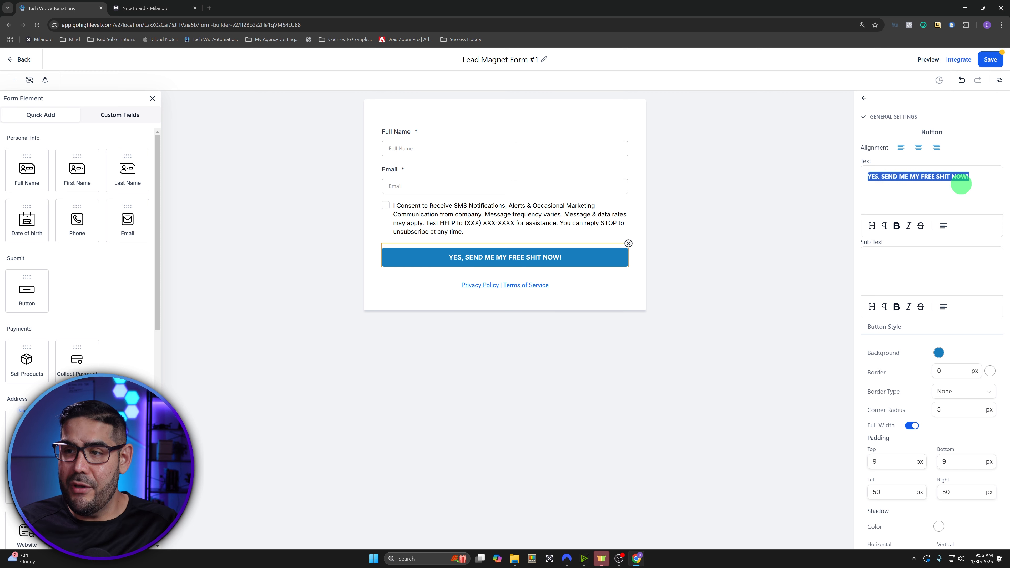
pyautogui.click(961, 183)
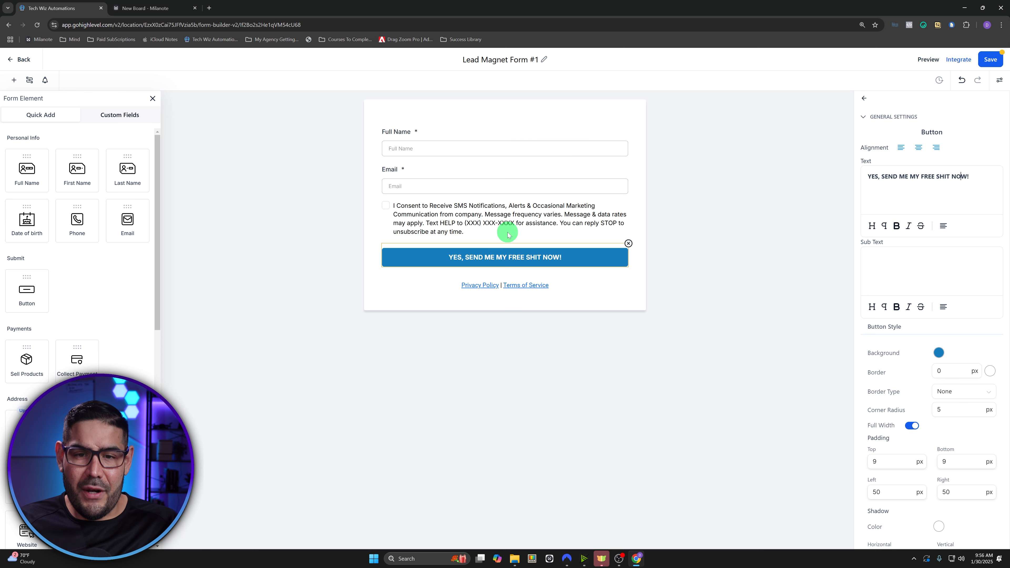
# - Check the link settings on the Privacy Policy | Terms of Service text below the button
pyautogui.click(585, 287)
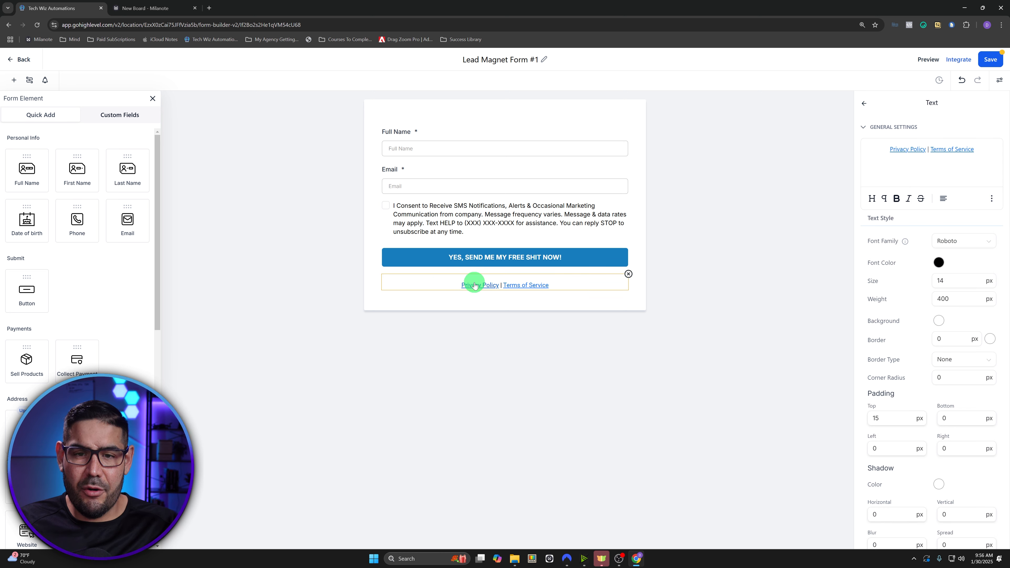
pyautogui.click(887, 149)
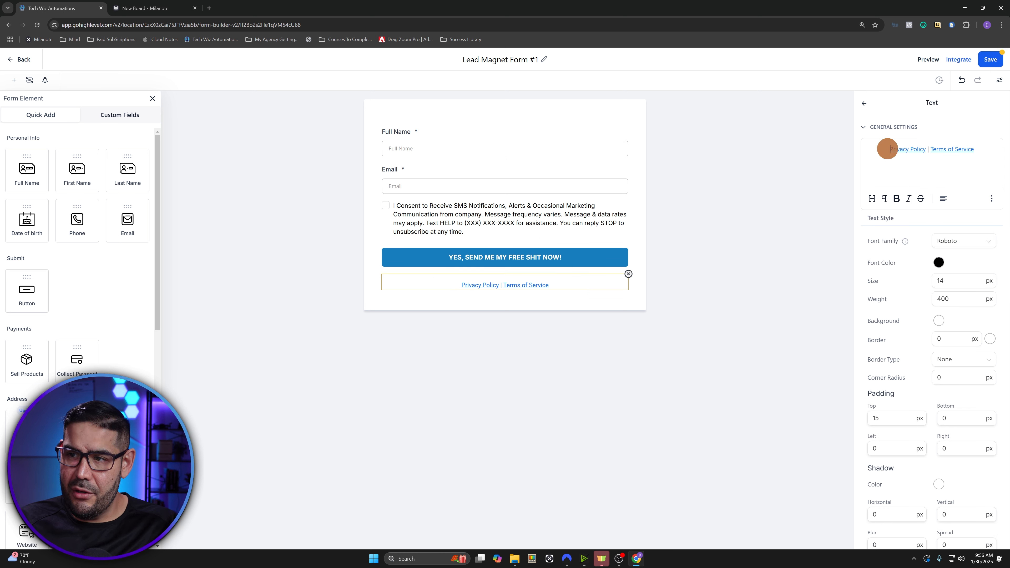
pyautogui.moveTo(888, 149); pyautogui.dragTo(924, 150)
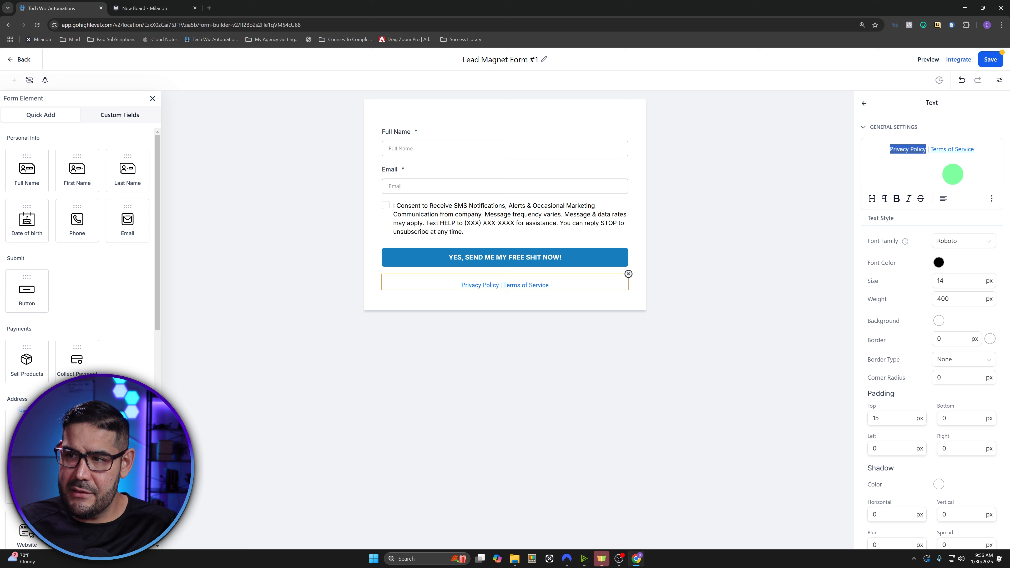
pyautogui.click(993, 200)
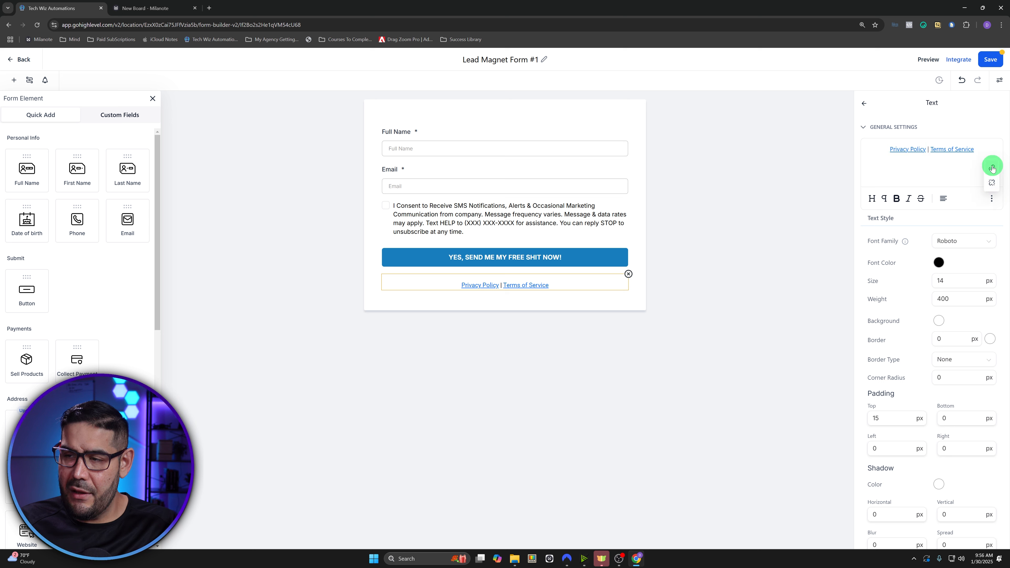
pyautogui.click(951, 169)
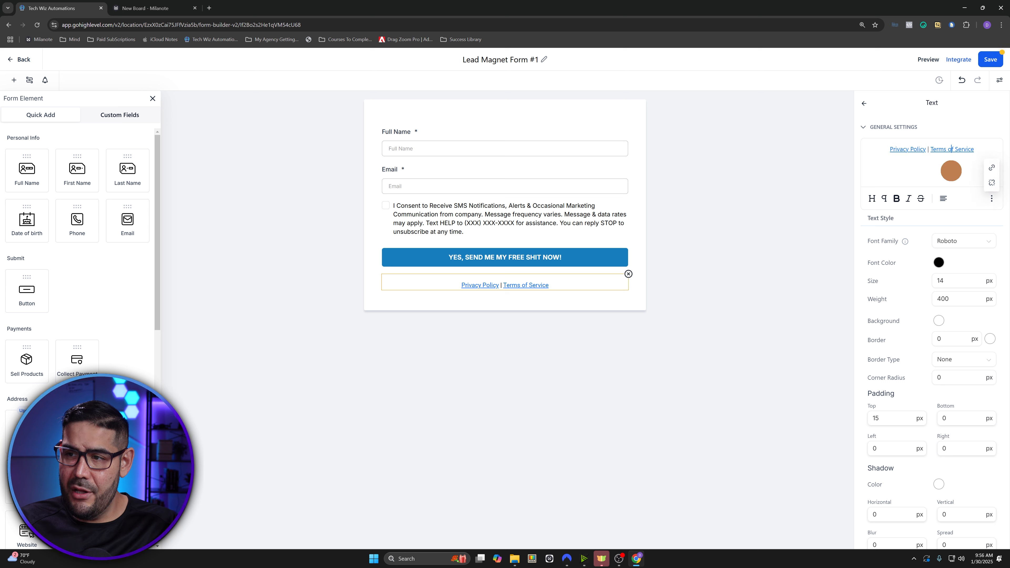
pyautogui.moveTo(974, 150); pyautogui.dragTo(936, 149)
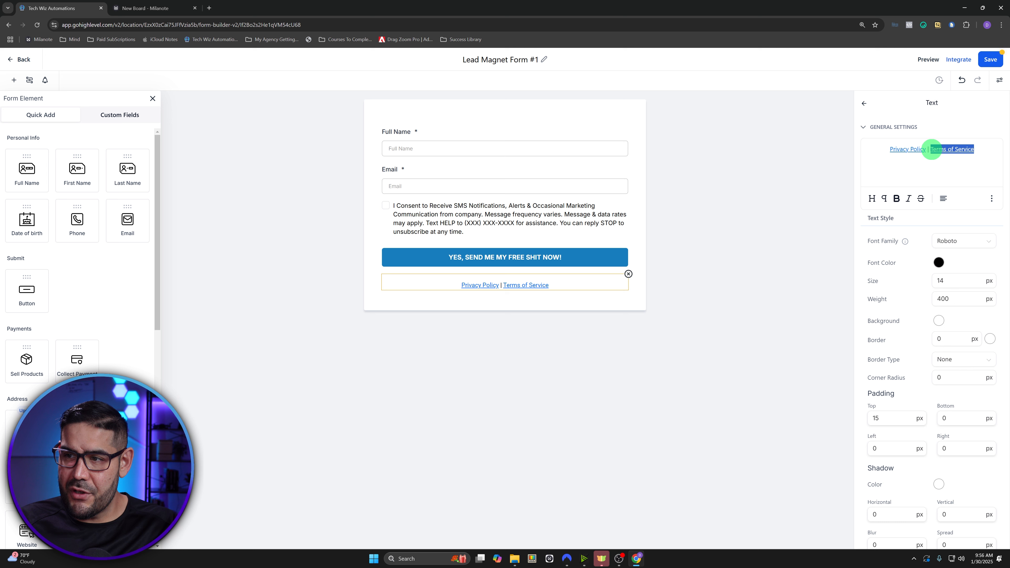
pyautogui.click(991, 198)
pyautogui.click(956, 163)
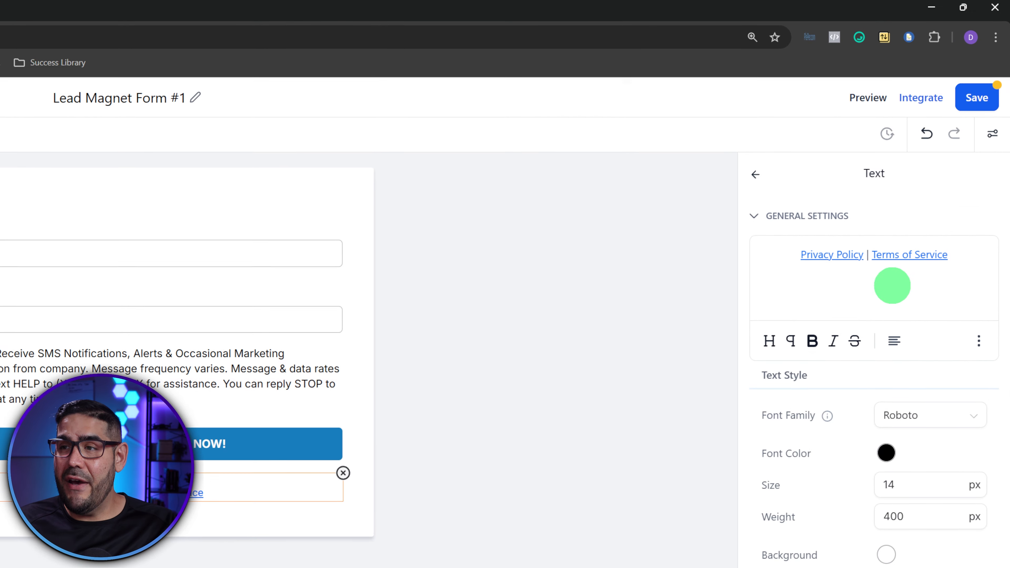
# - Save Lead Magnet Form #1 and return to the Forms list
pyautogui.click(968, 107)
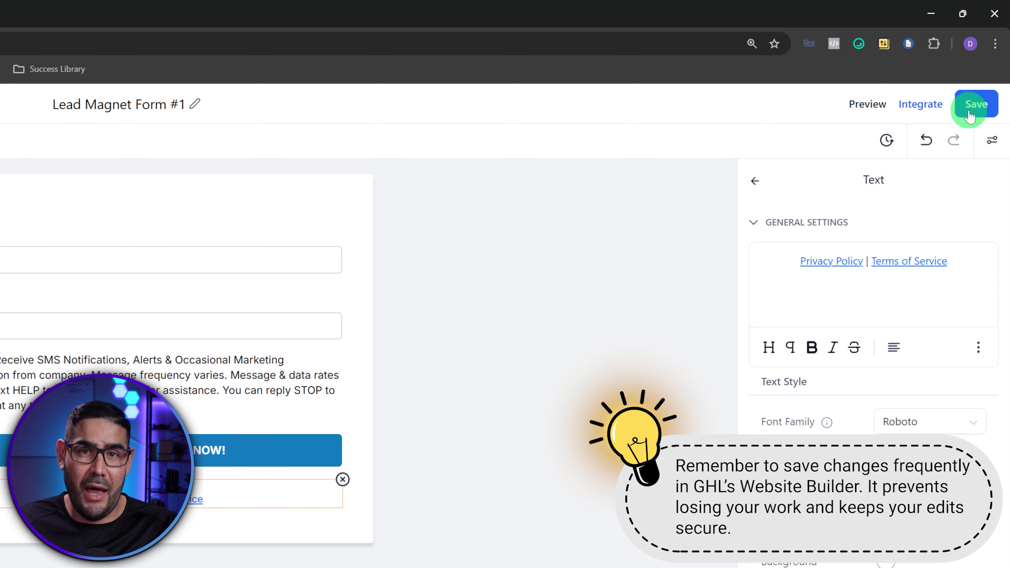
pyautogui.click(750, 223)
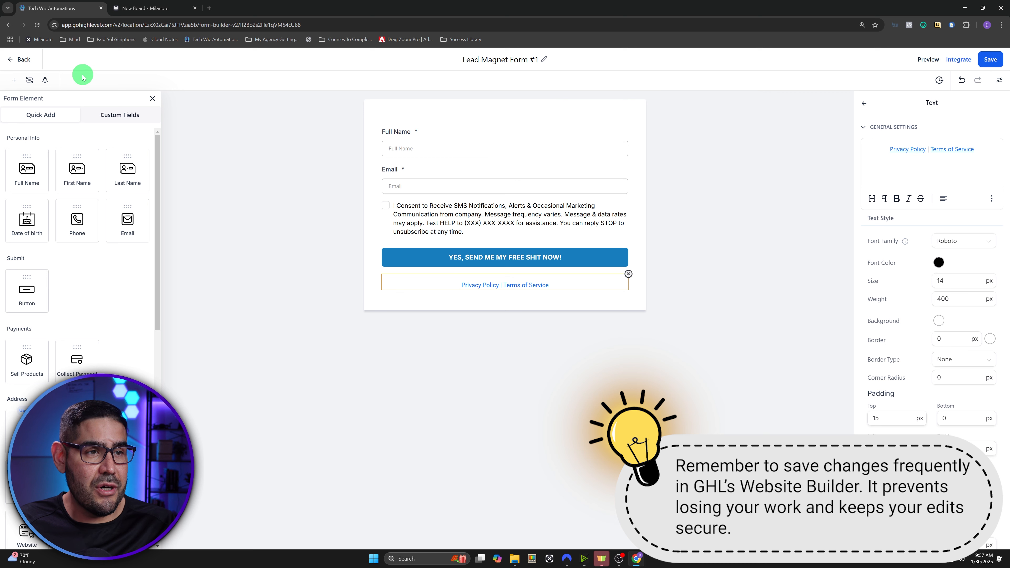
pyautogui.click(21, 60)
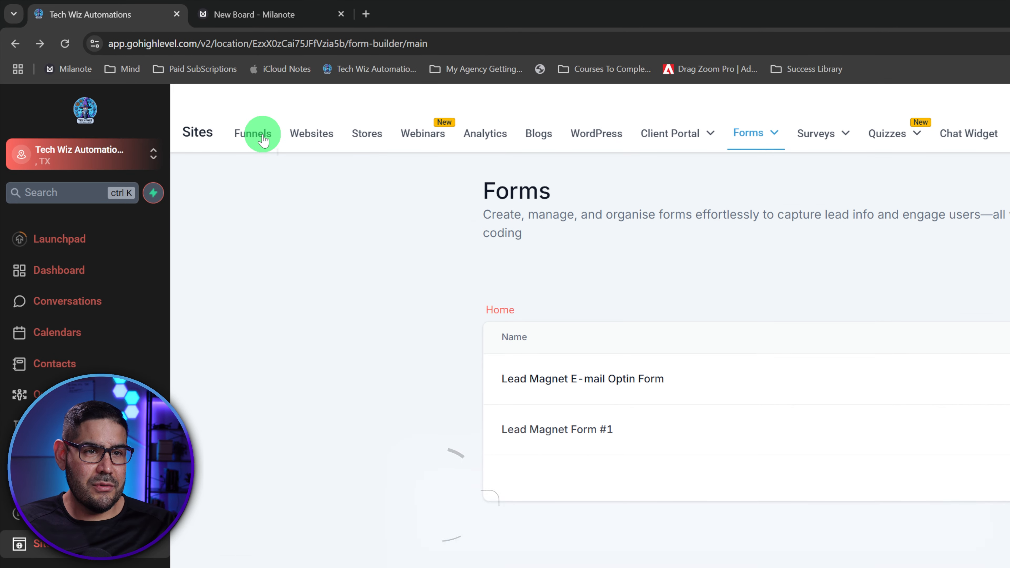
# - Create a new funnel named 'Lead Magnet Funnel' from the Funnels list
pyautogui.click(262, 137)
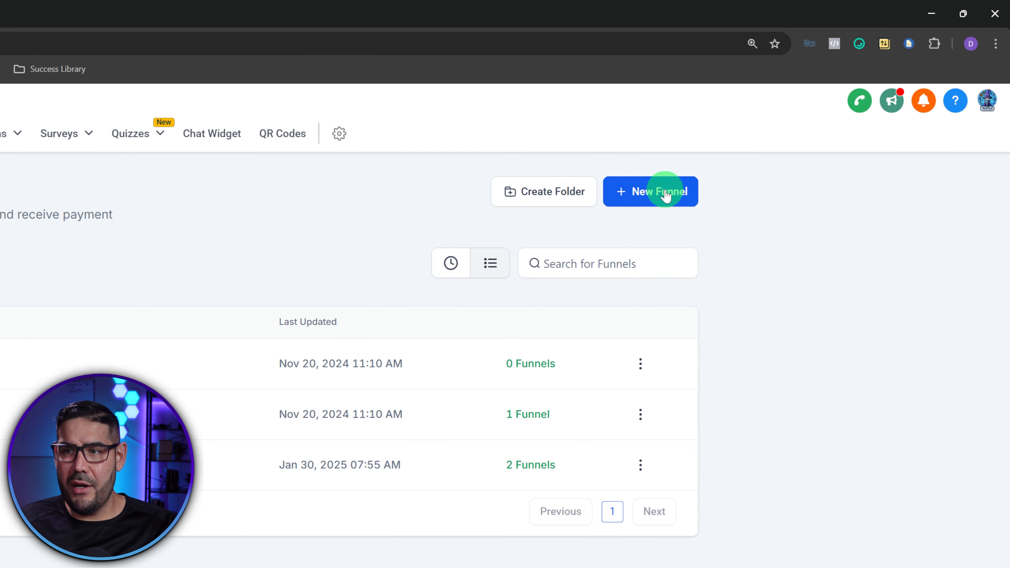
pyautogui.click(814, 113)
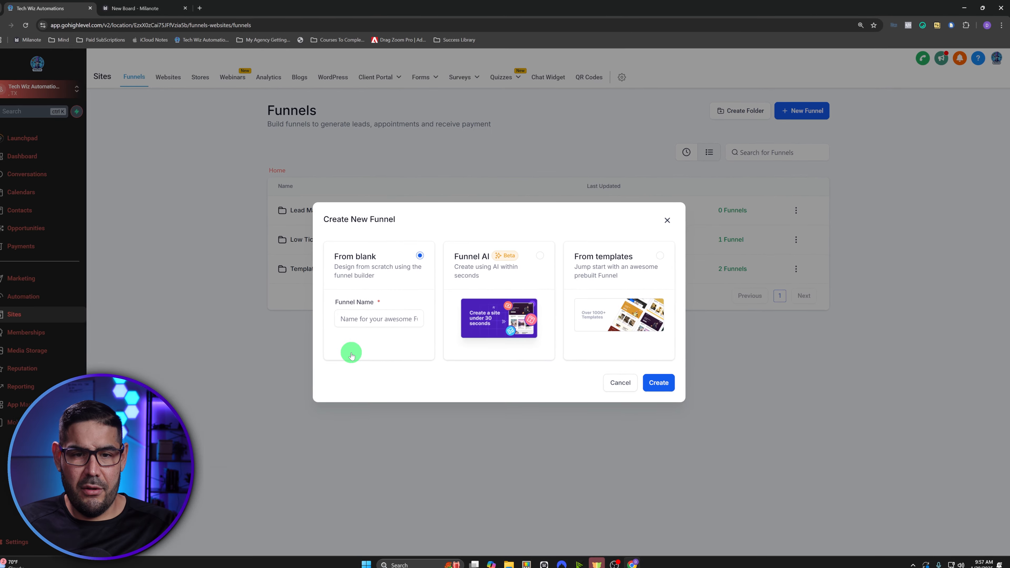
pyautogui.click(371, 316)
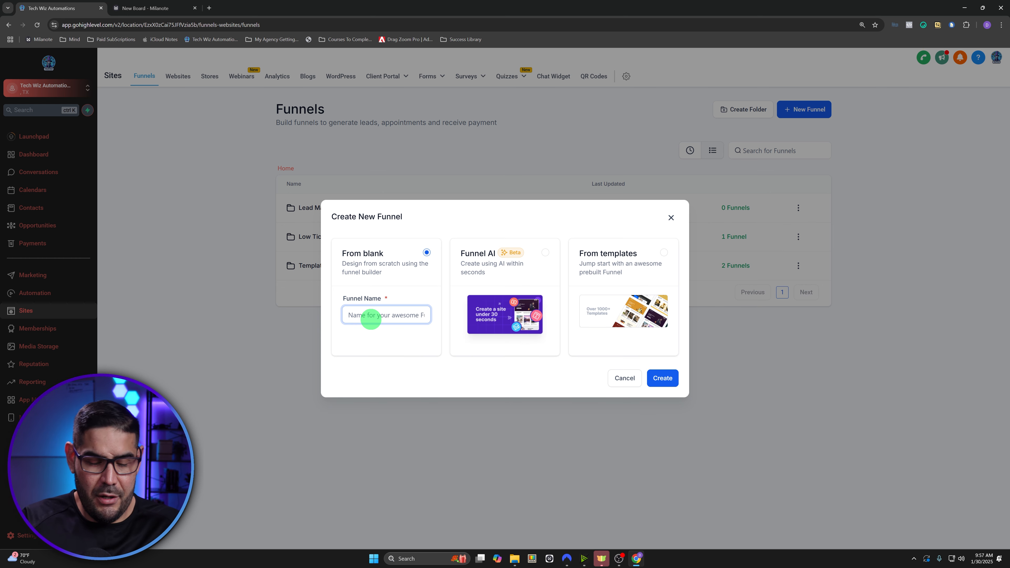
pyautogui.write('IA')
pyautogui.press('BackSpace')
pyautogui.press('BackSpace')
pyautogui.press('BackSpace')
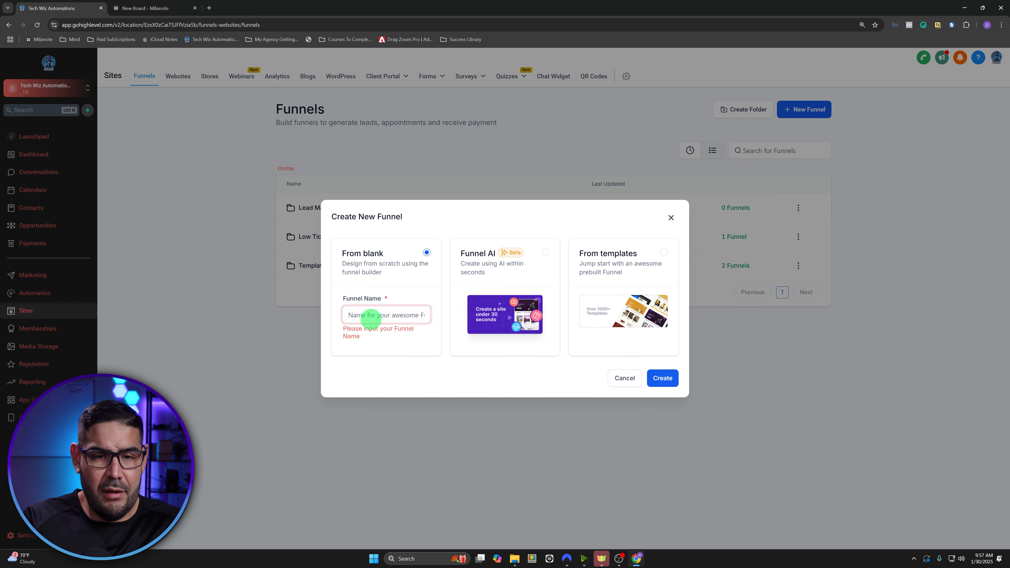
pyautogui.write('Lead Magnet Funnel')
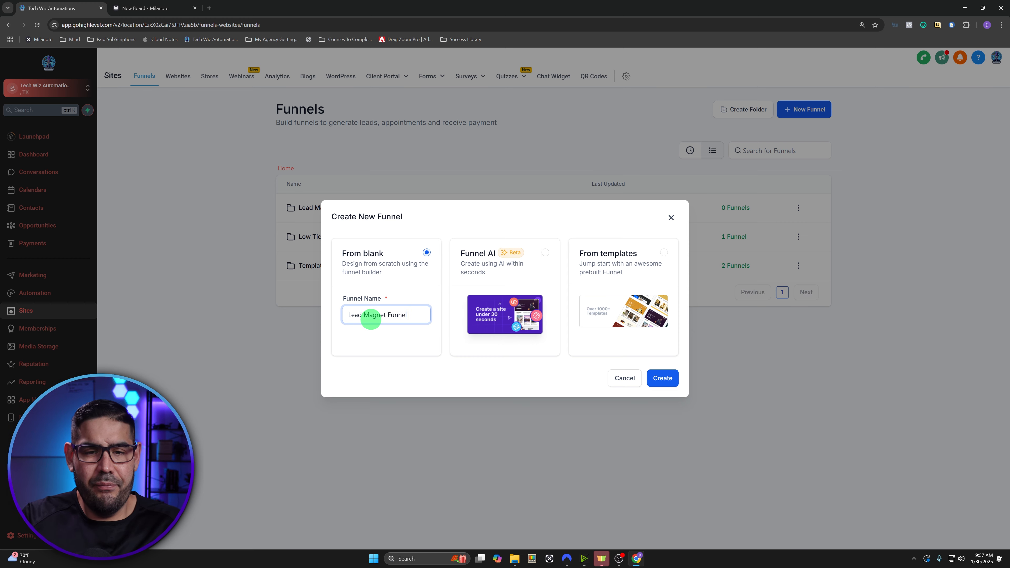
pyautogui.click(658, 379)
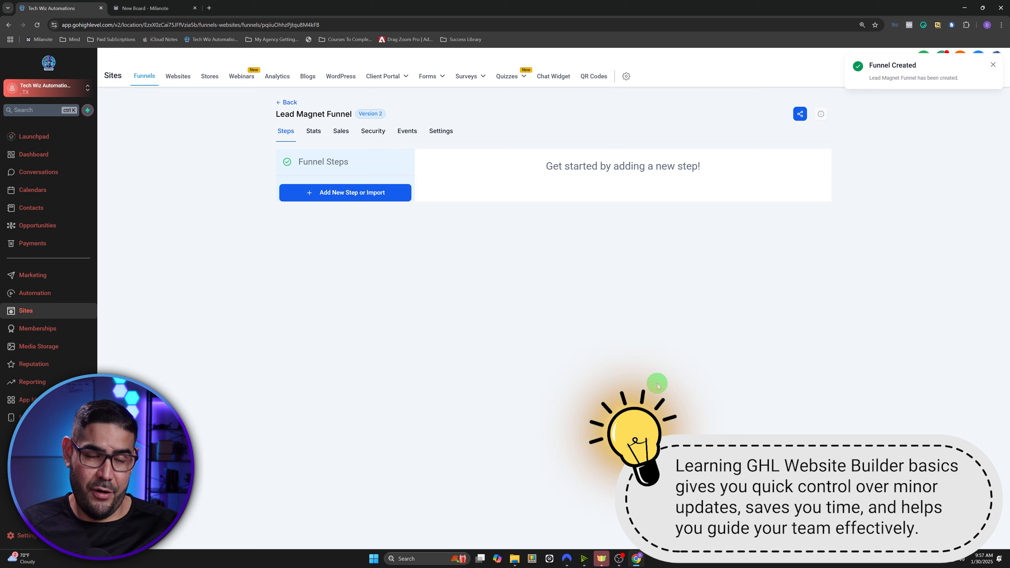
# - Add an 'Optin' step to the funnel and start its page from blank
pyautogui.click(367, 195)
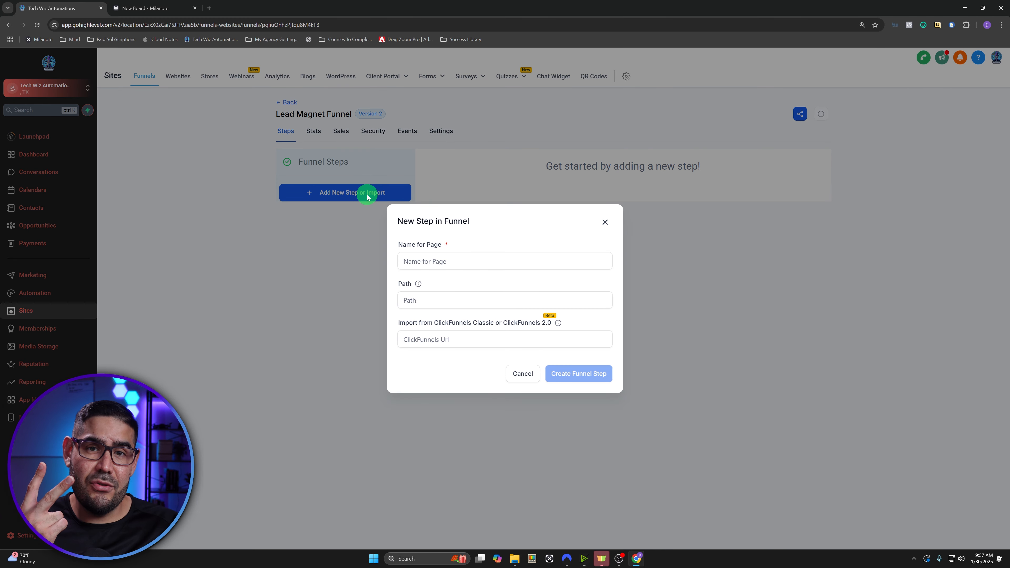
pyautogui.click(433, 260)
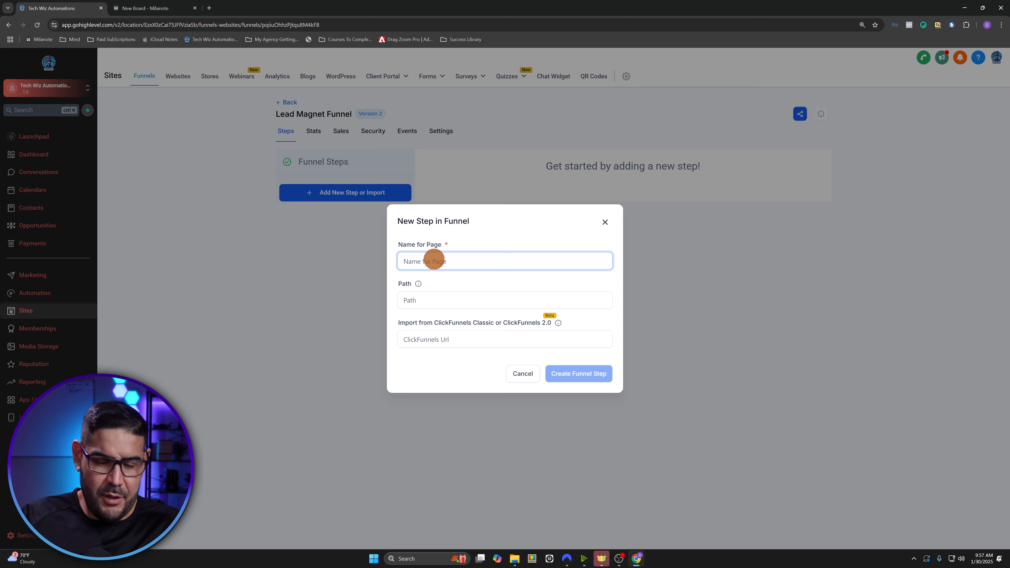
pyautogui.write('Optin')
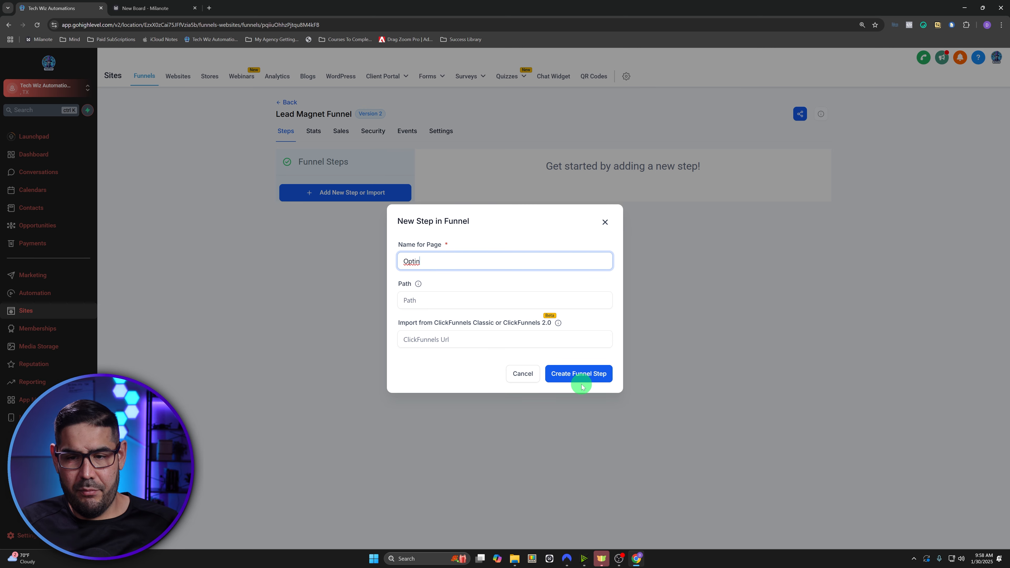
pyautogui.click(578, 374)
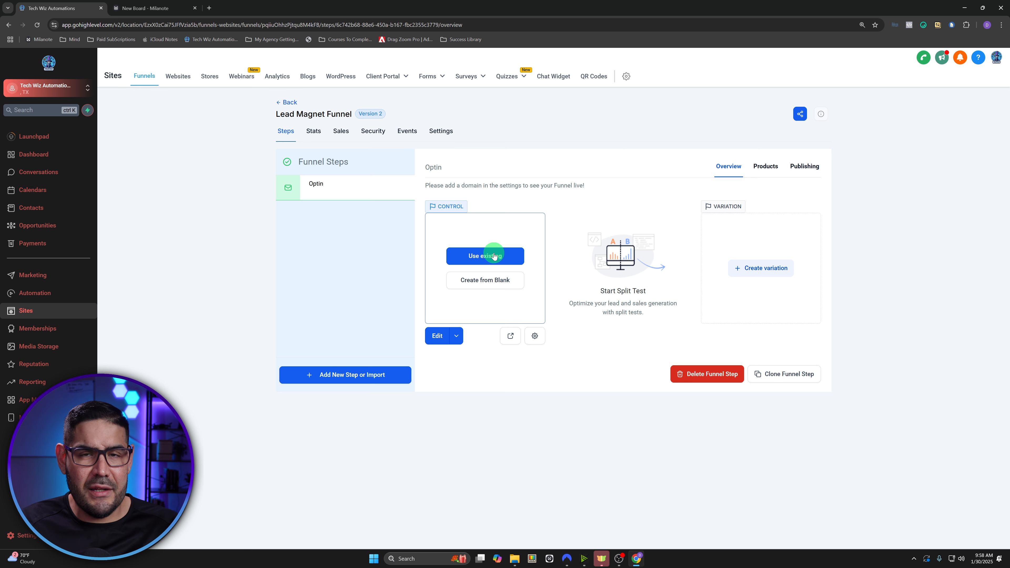
pyautogui.click(487, 286)
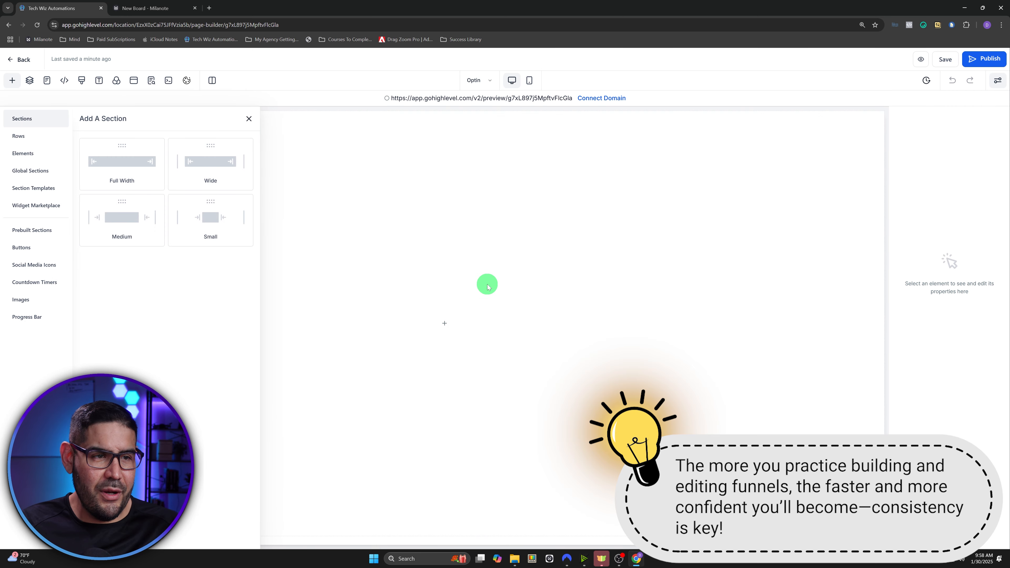
# - Place a full-width section at the top of the Optin page
pyautogui.click(249, 118)
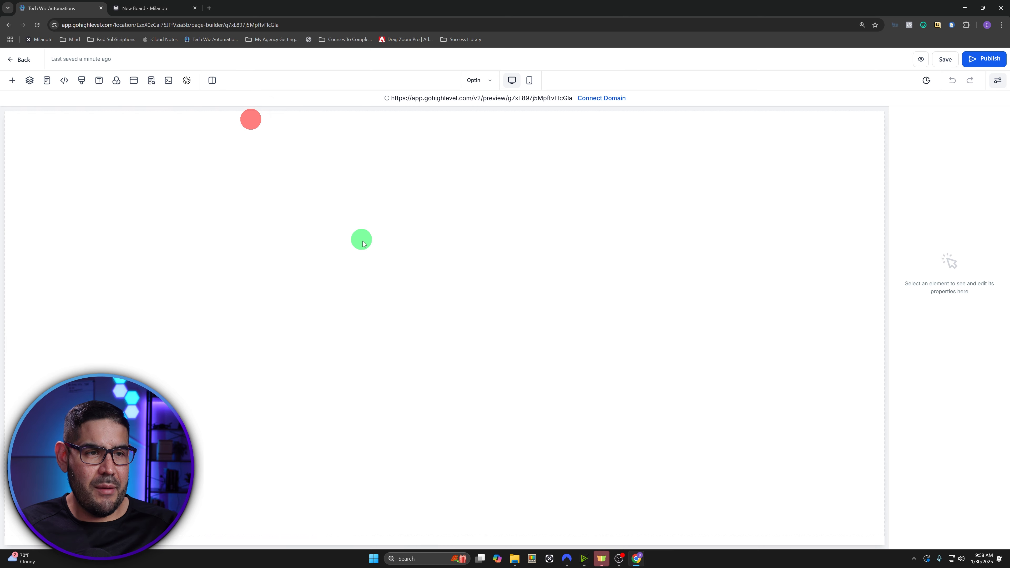
pyautogui.click(12, 80)
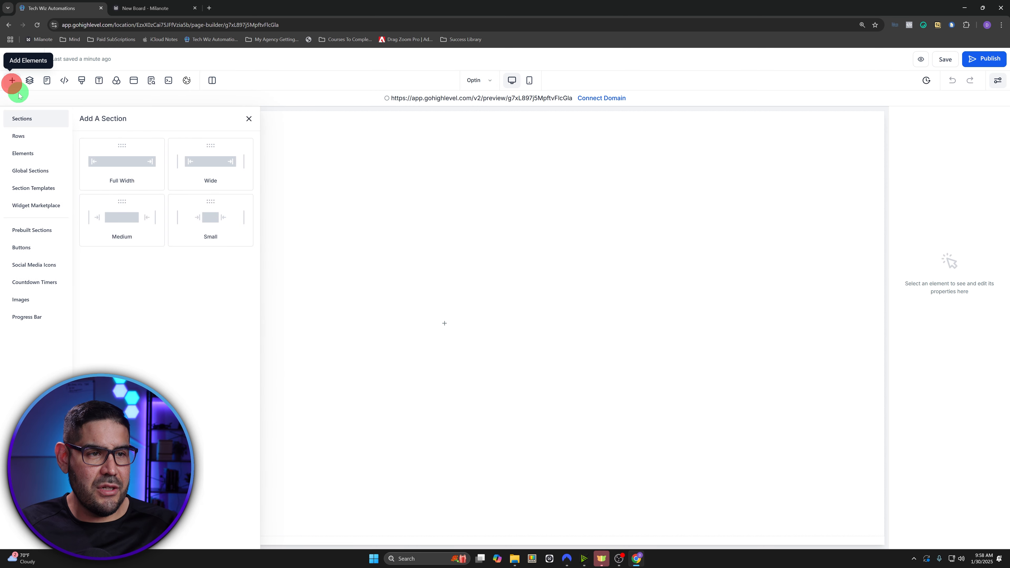
pyautogui.moveTo(125, 159); pyautogui.dragTo(458, 127)
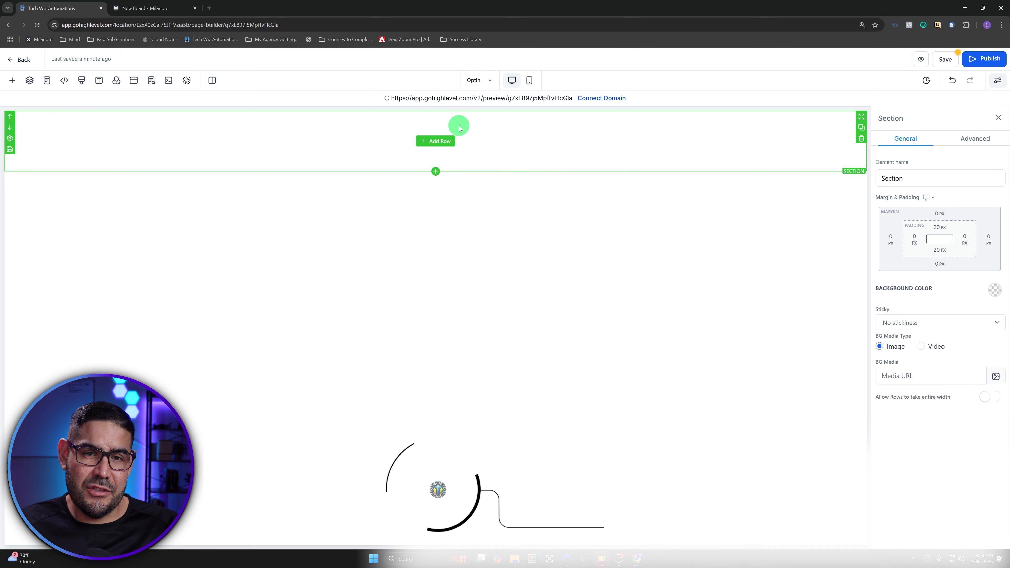
# - Drop a 2 Column row into the new section
pyautogui.click(12, 81)
pyautogui.click(35, 137)
pyautogui.moveTo(110, 165); pyautogui.dragTo(109, 165)
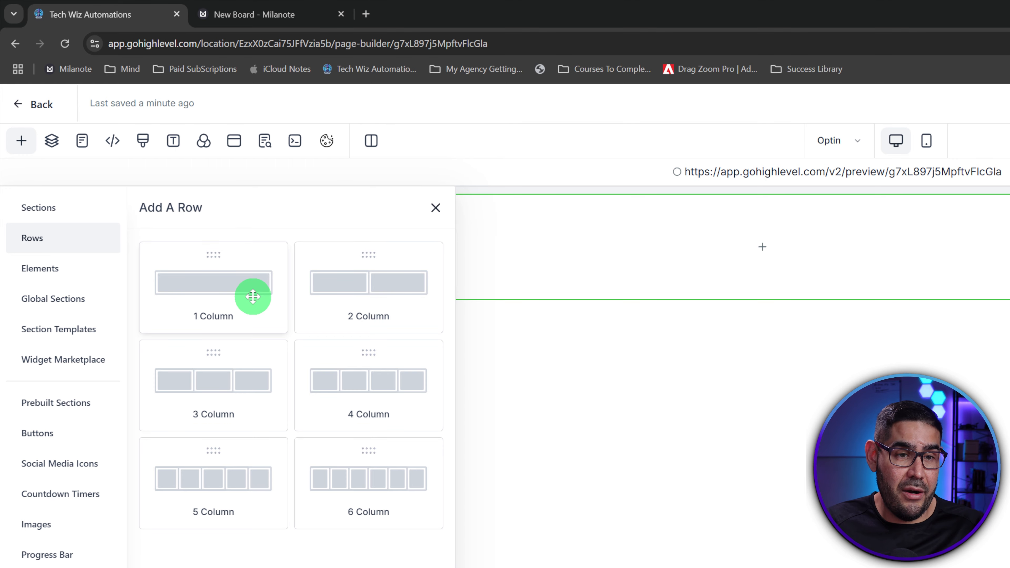
pyautogui.click(342, 291)
pyautogui.moveTo(342, 291); pyautogui.dragTo(687, 264)
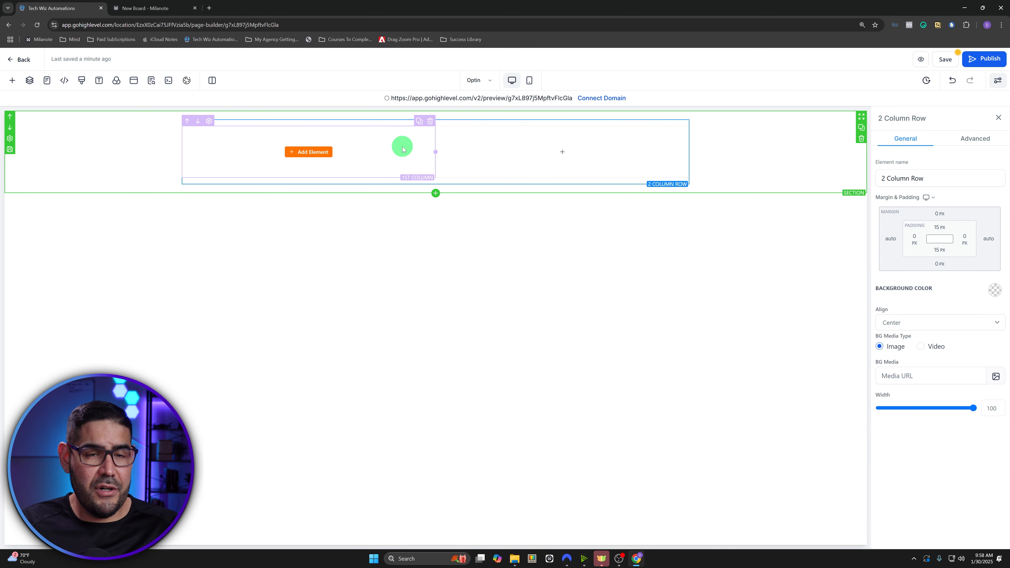
pyautogui.click(316, 153)
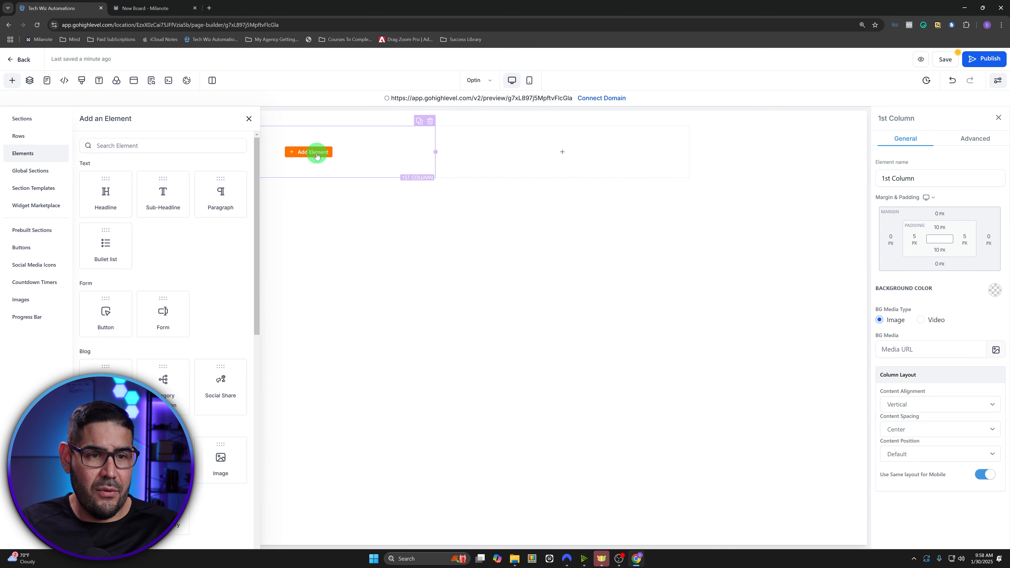
# - Insert Wizard (2).png from the Tech Wiz Automations media folder into column 1 at 100 px wide
pyautogui.click(131, 146)
pyautogui.write('image')
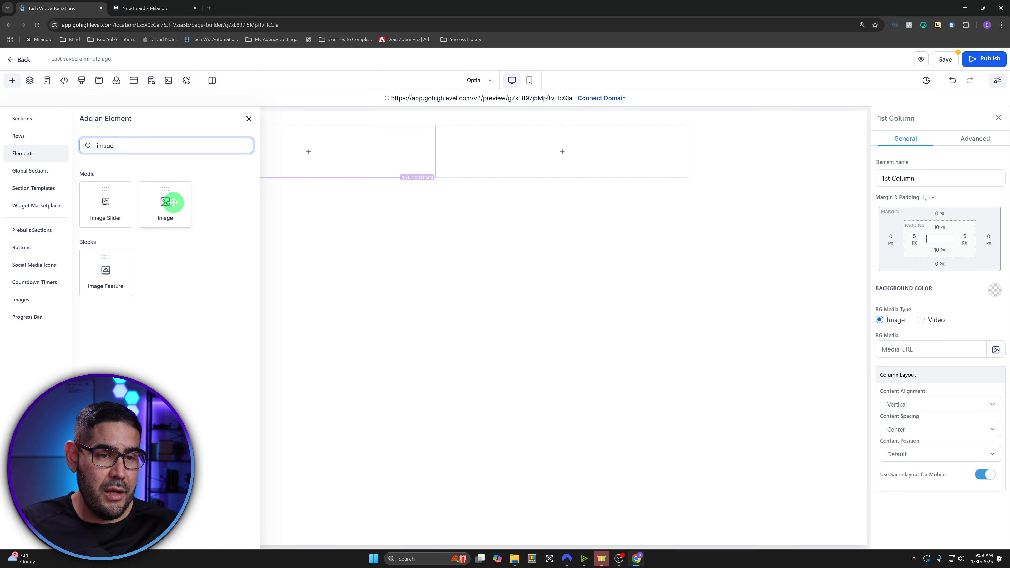
pyautogui.moveTo(173, 203); pyautogui.dragTo(317, 161)
pyautogui.click(323, 178)
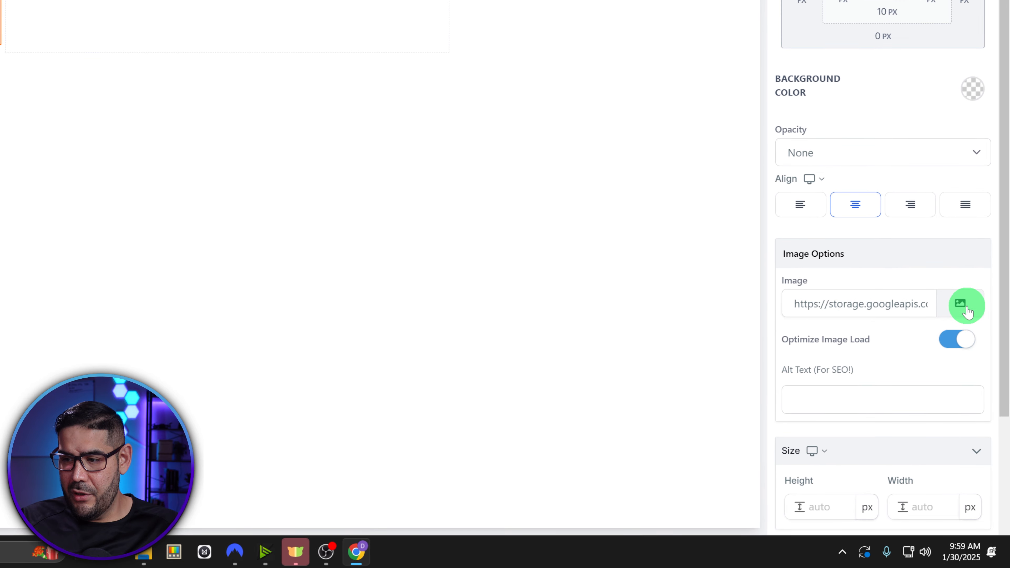
pyautogui.click(967, 311)
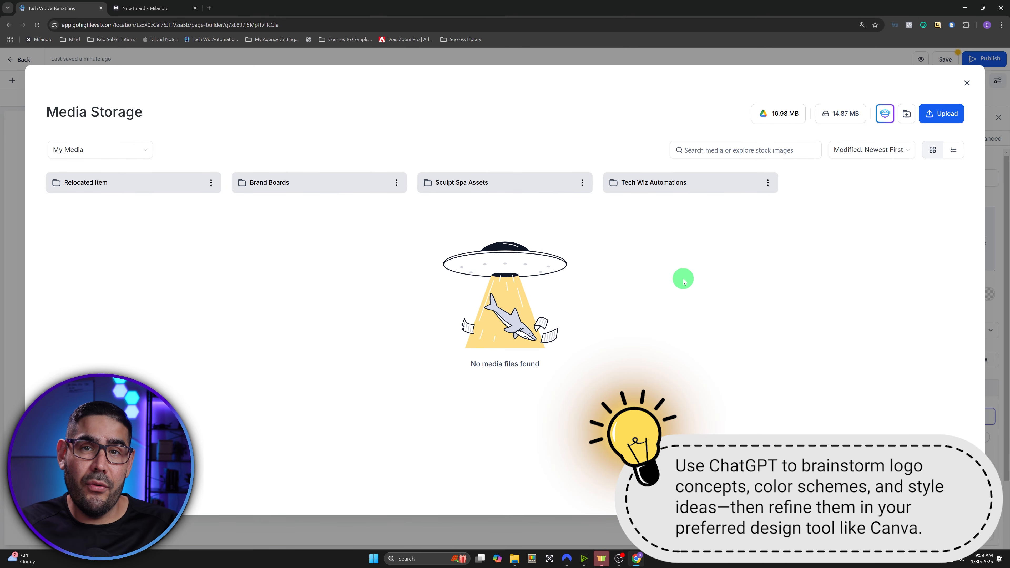
pyautogui.click(668, 189)
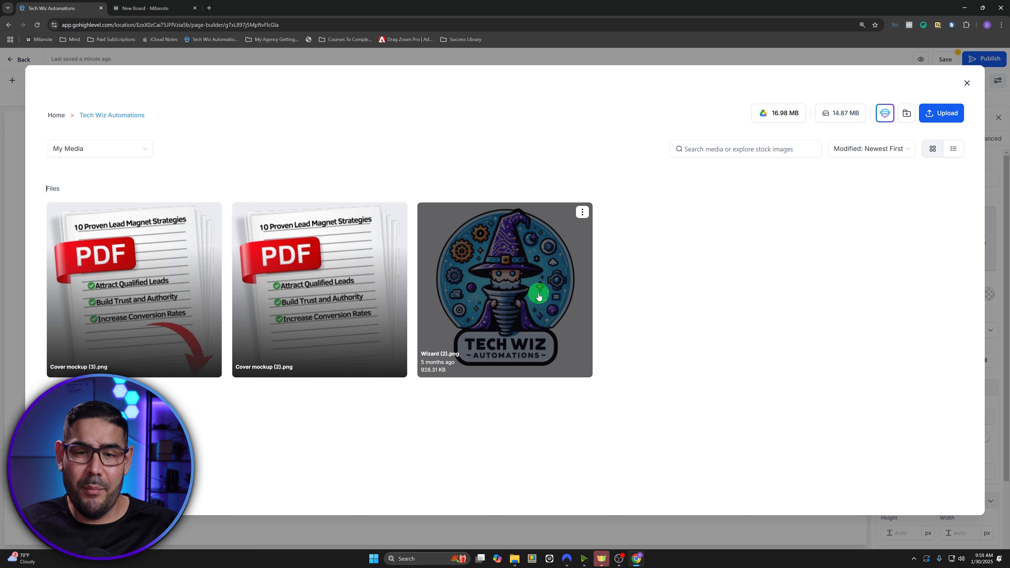
pyautogui.click(538, 297)
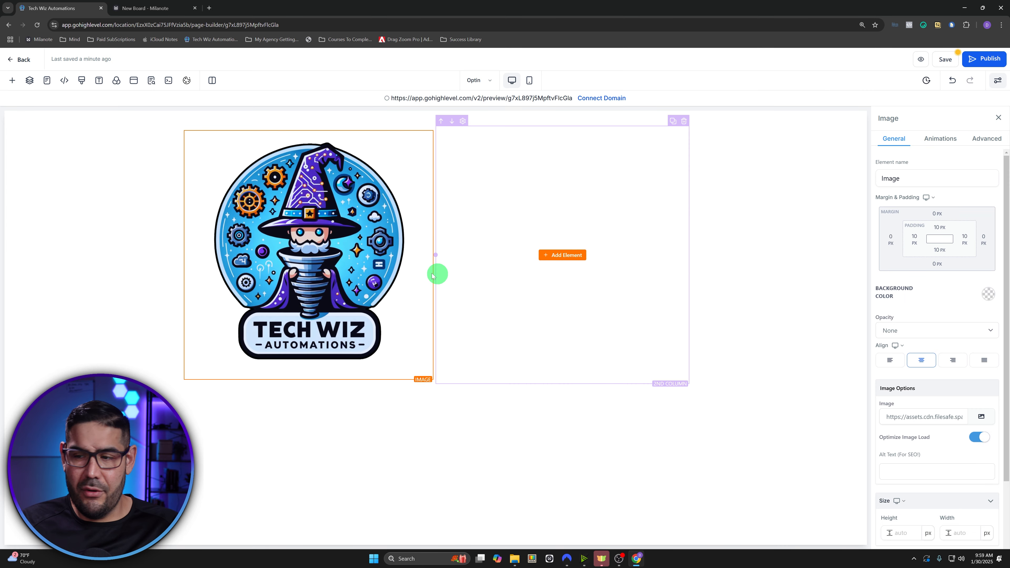
pyautogui.click(962, 532)
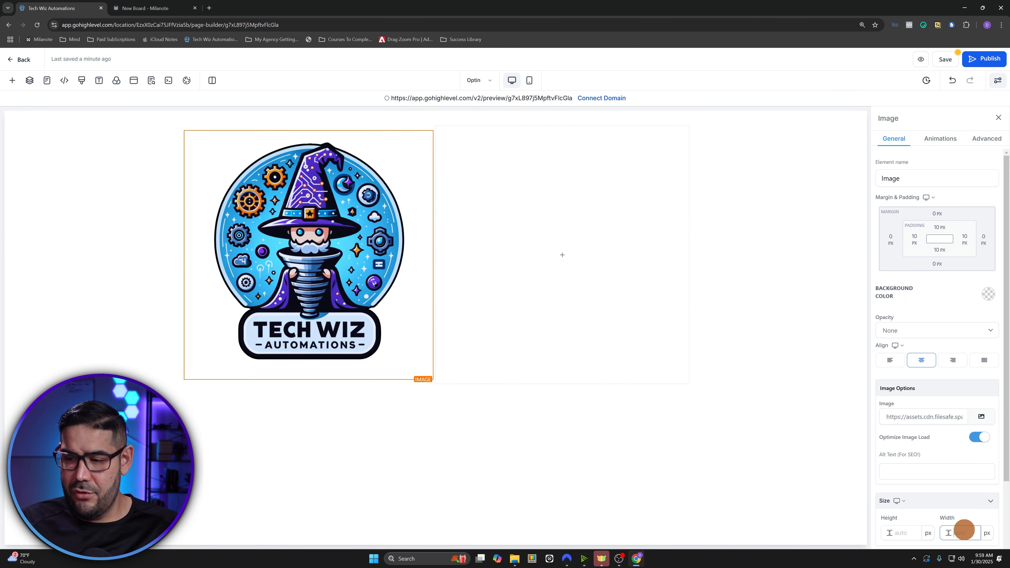
pyautogui.write('100')
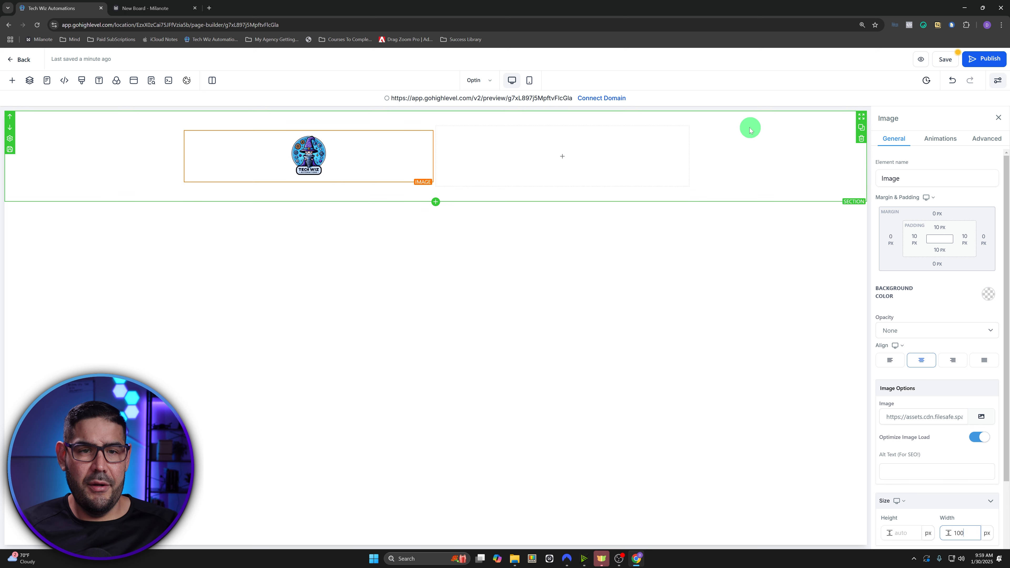
pyautogui.click(564, 157)
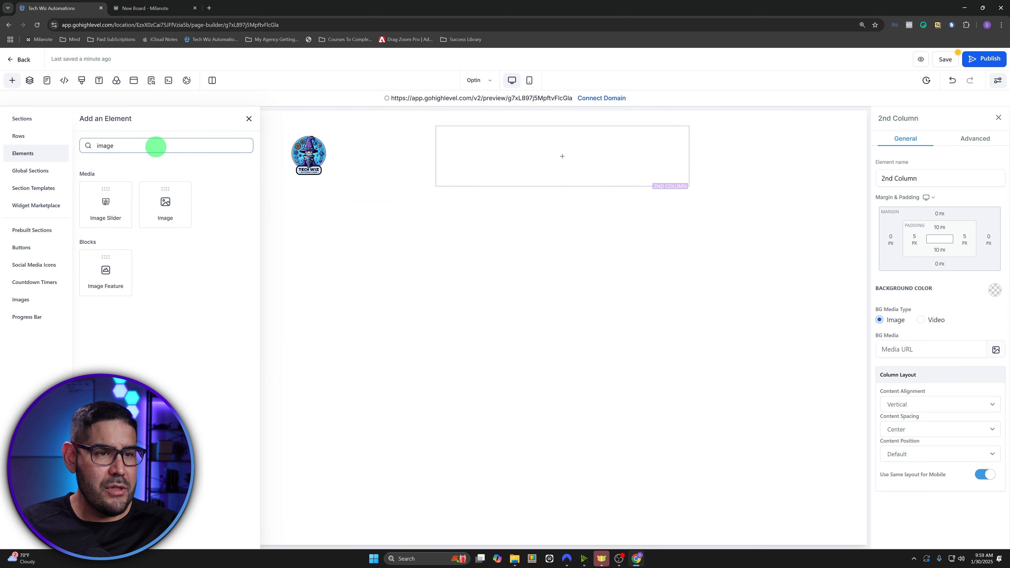
# - Add a paragraph in the second column containing the contact e-mail address
pyautogui.moveTo(135, 145); pyautogui.dragTo(72, 146)
pyautogui.write('para')
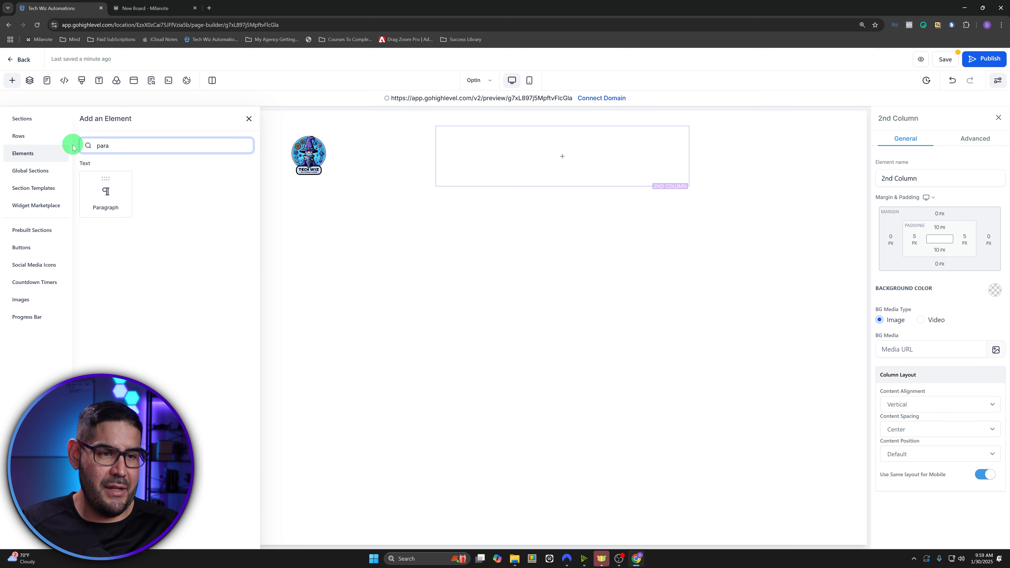
pyautogui.moveTo(104, 192); pyautogui.dragTo(610, 156)
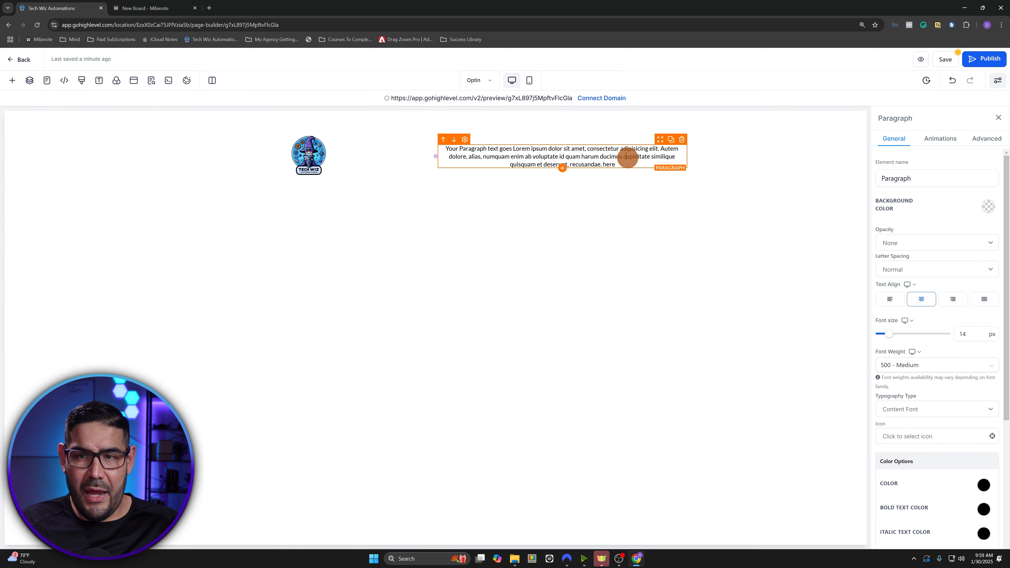
pyautogui.tripleClick(626, 158)
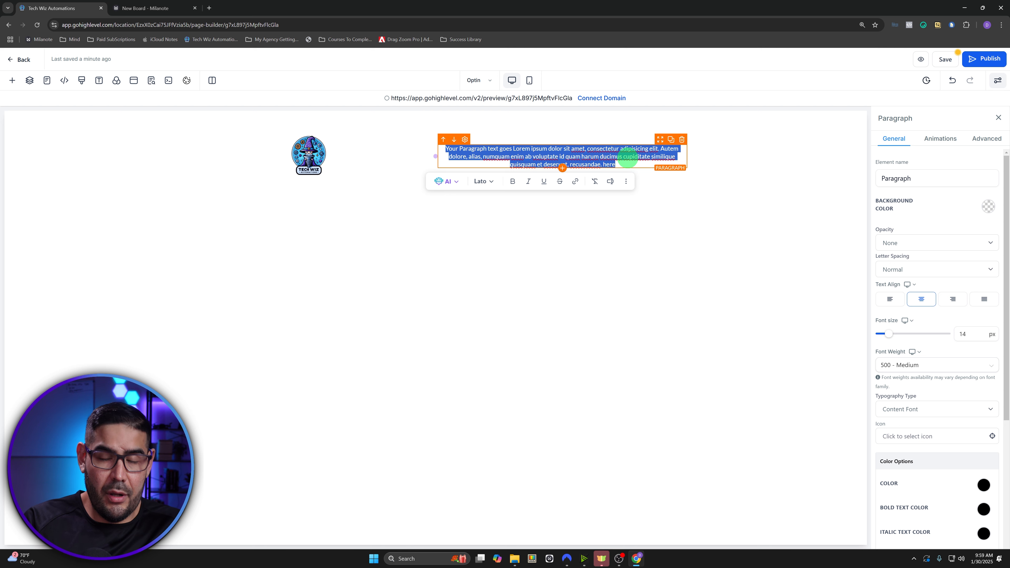
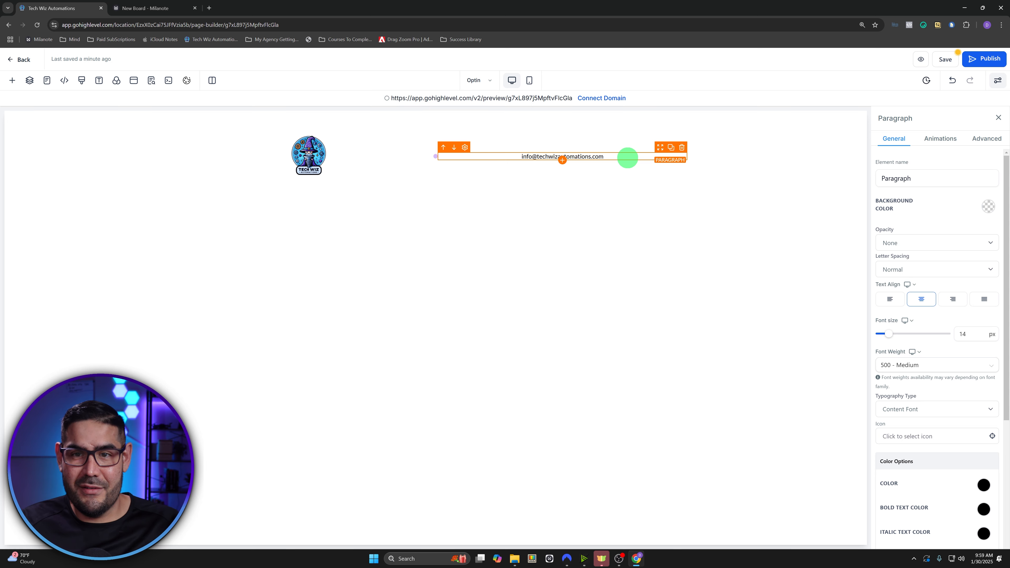
pyautogui.hotkey('ctrl', 'a')
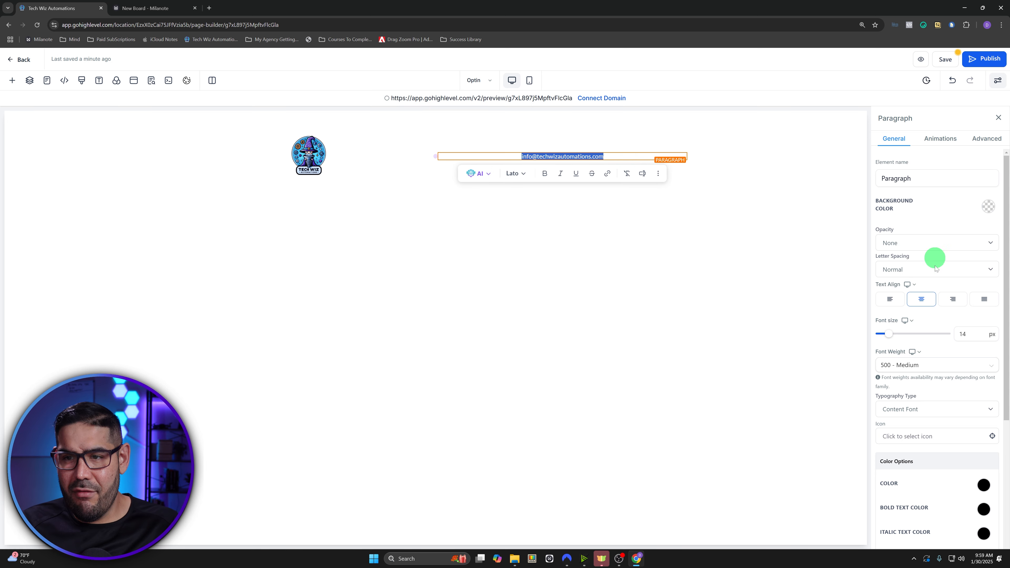
# - Set the e-mail paragraph to 18 px font size and right alignment
pyautogui.doubleClick(973, 333)
pyautogui.write('1')
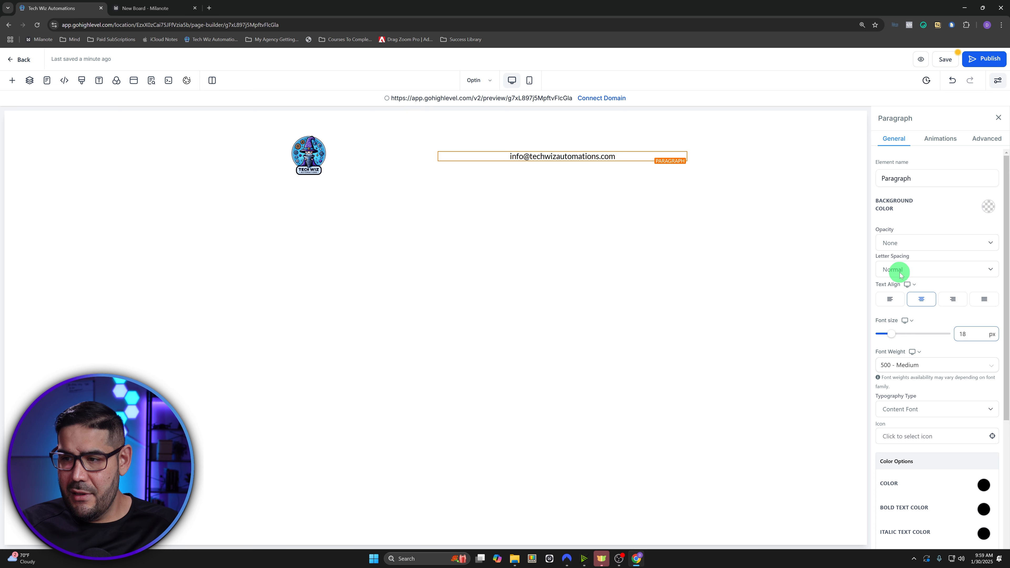
pyautogui.click(955, 302)
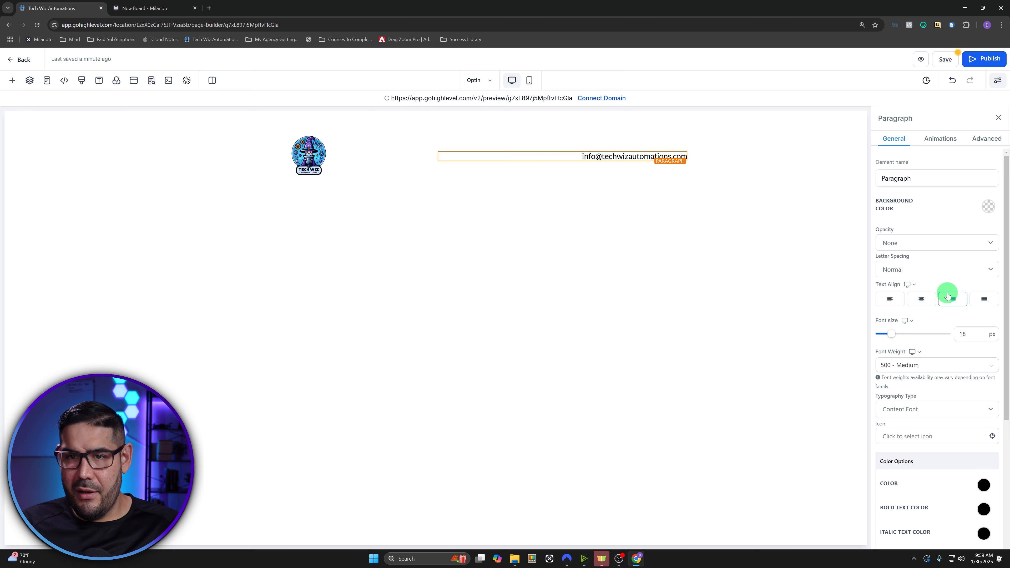
# - Add a blue envelope ('mail') icon before the e-mail text
pyautogui.click(911, 436)
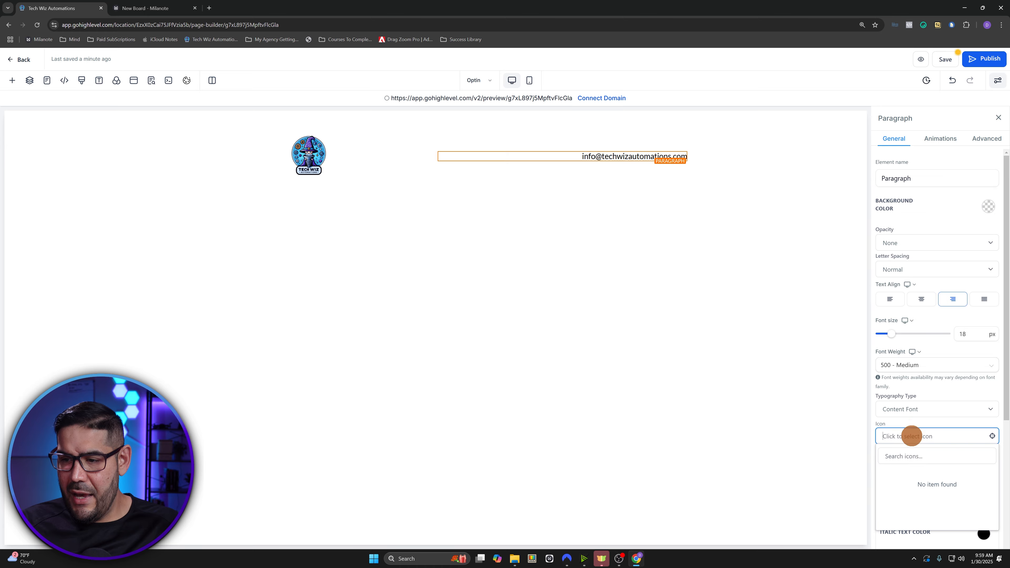
pyautogui.click(905, 456)
pyautogui.write('mail')
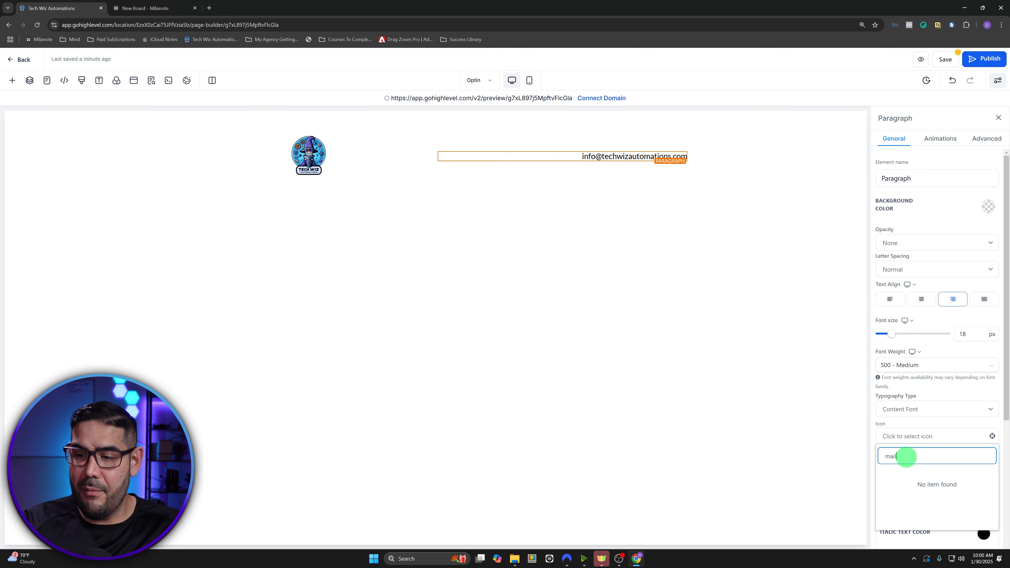
pyautogui.click(813, 458)
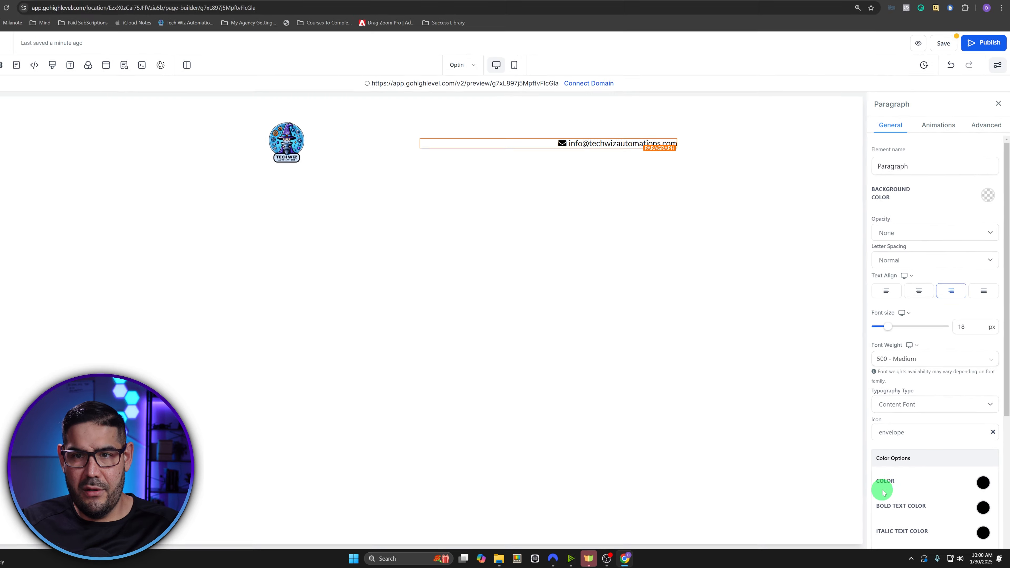
pyautogui.scroll(-4, 937, 329)
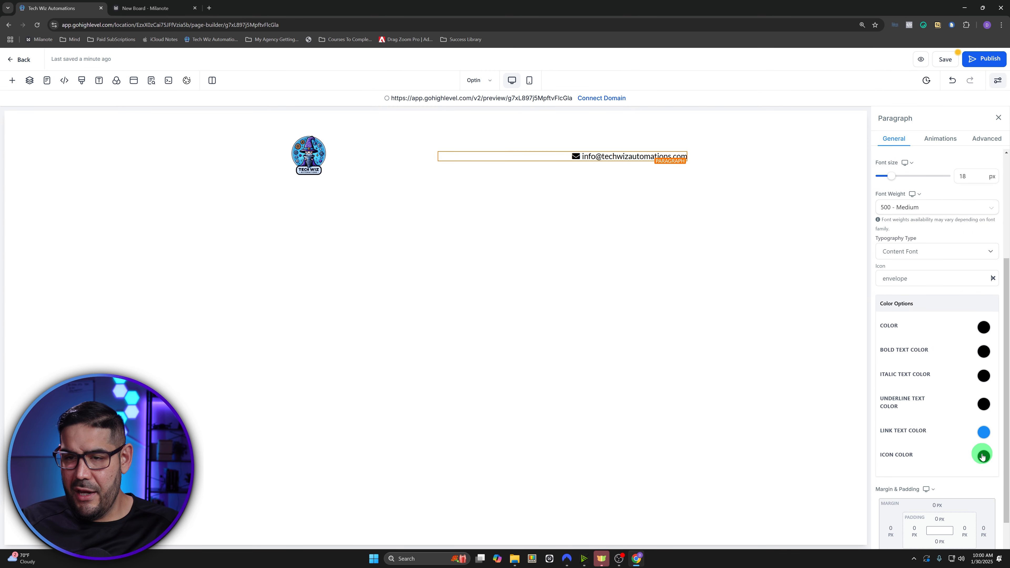
pyautogui.click(982, 456)
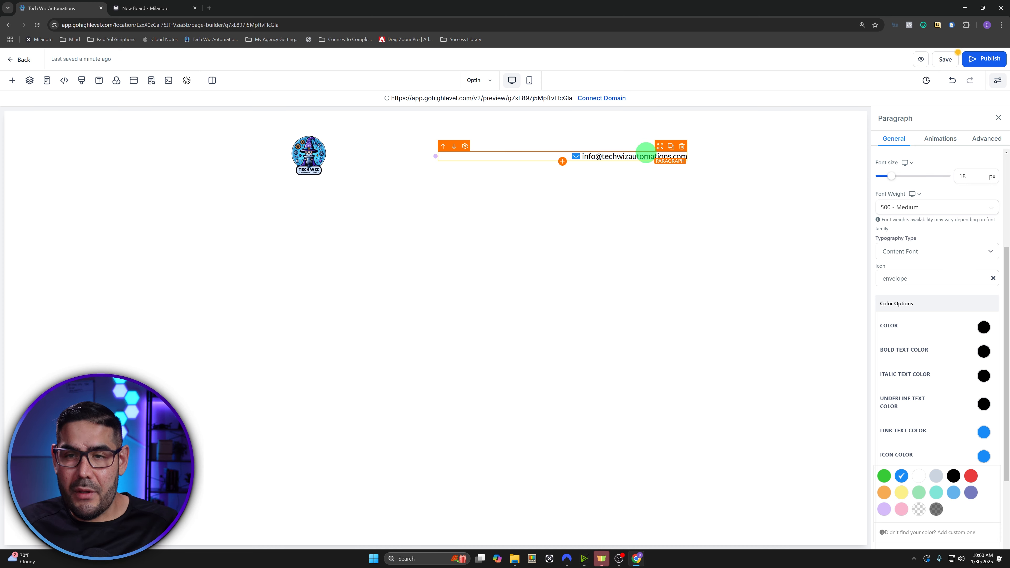
pyautogui.tripleClick(645, 154)
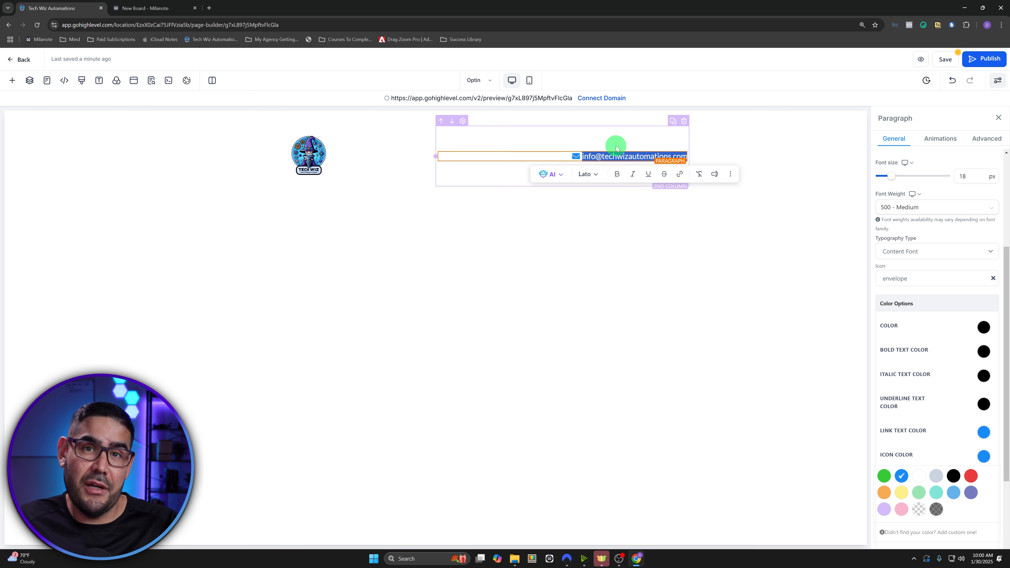
# - Link the e-mail text with a mailto: URL pointing to the contact address
pyautogui.click(680, 178)
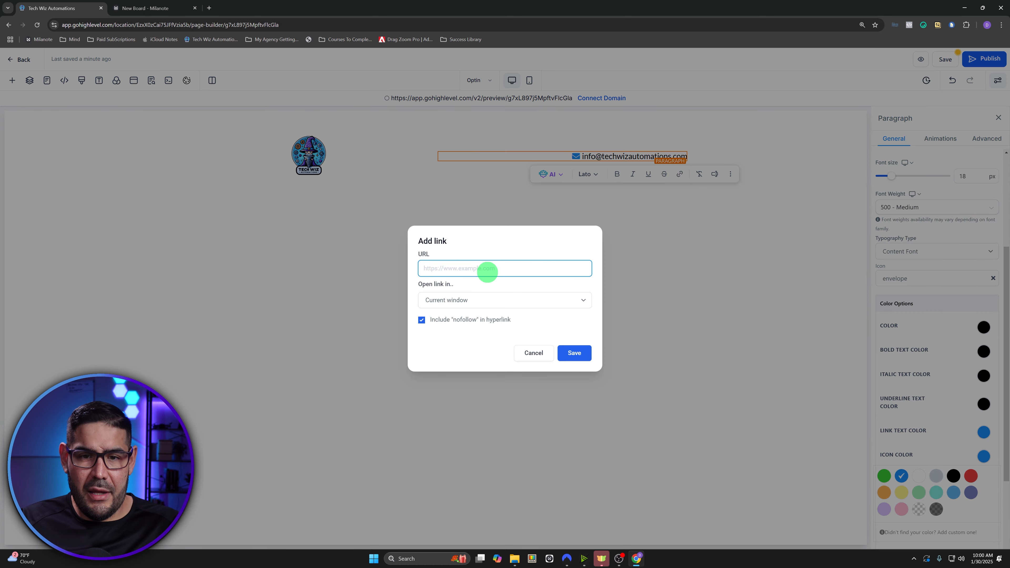
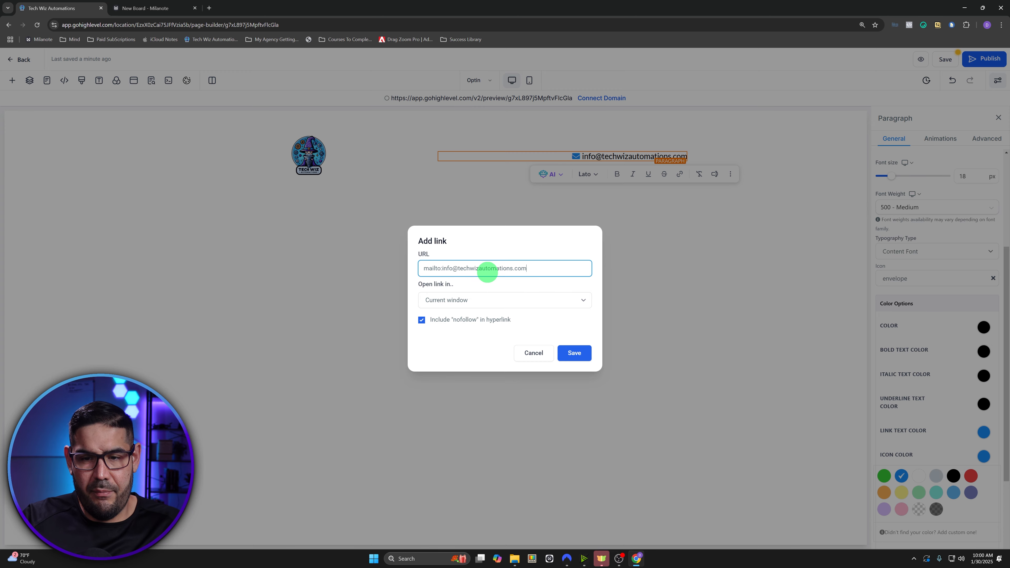
pyautogui.click(580, 353)
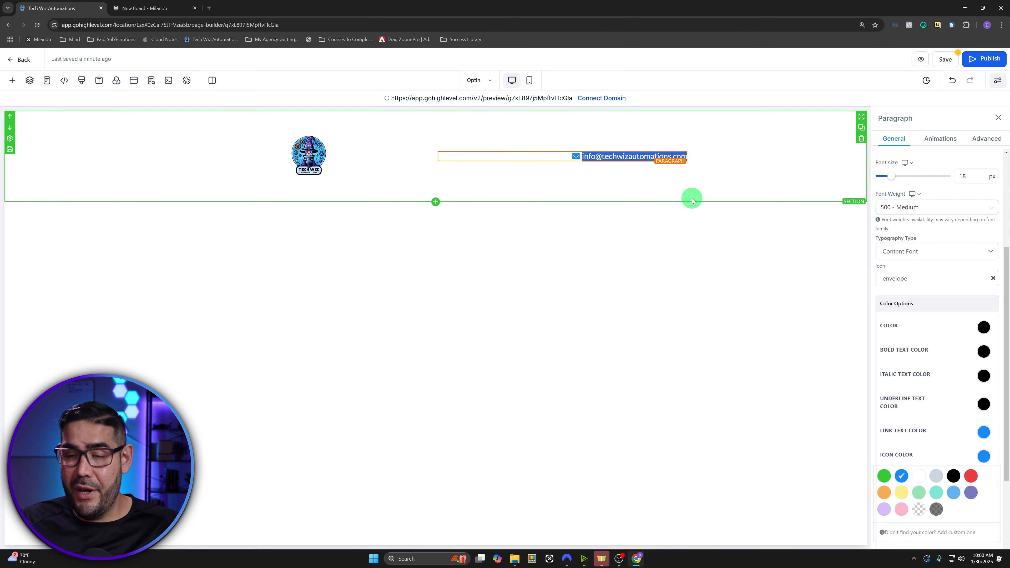
pyautogui.click(712, 182)
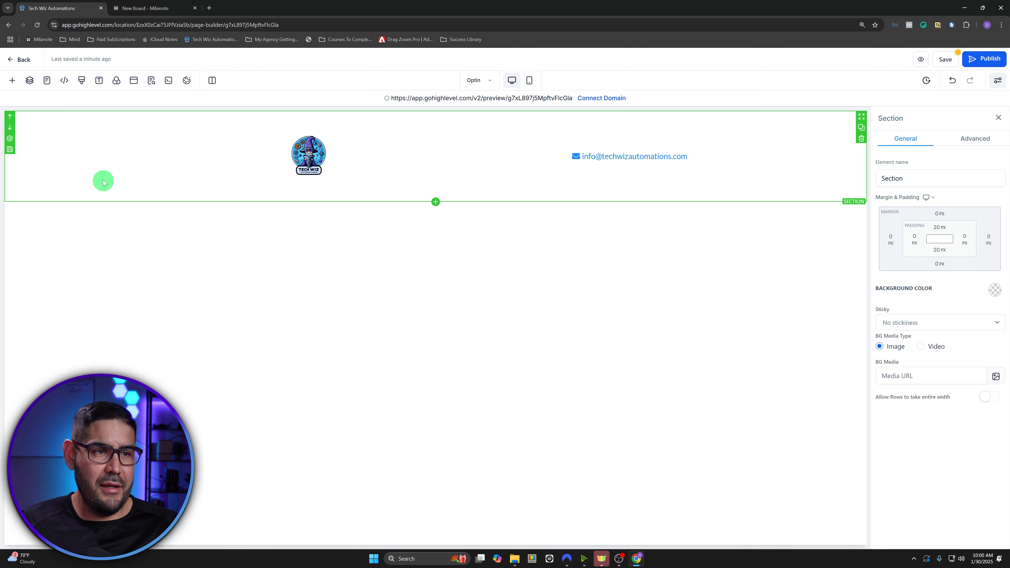
# - Add a 2 Column row below the header with a Headline element in its first column
pyautogui.click(11, 80)
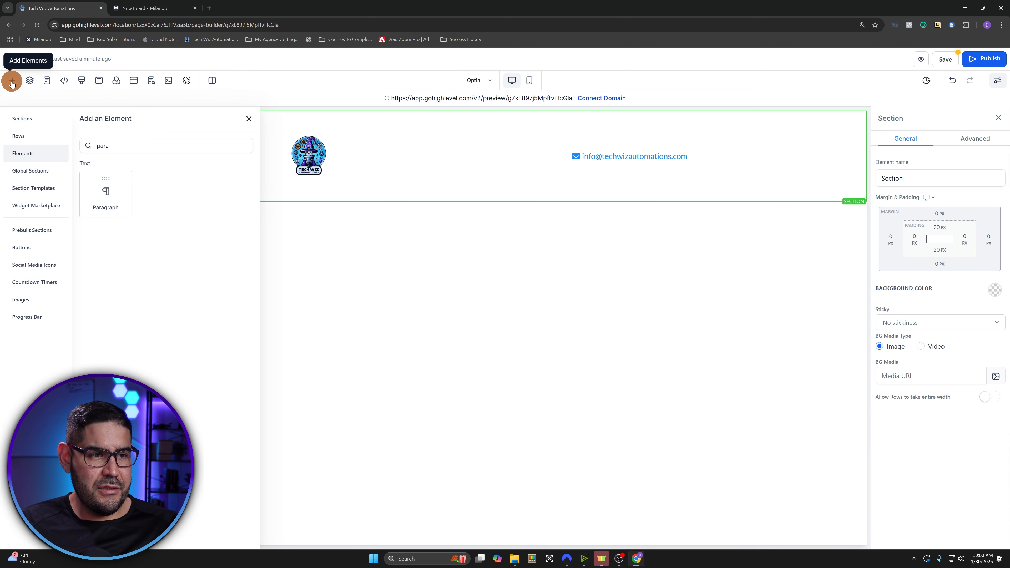
pyautogui.click(25, 139)
pyautogui.moveTo(221, 165); pyautogui.dragTo(444, 224)
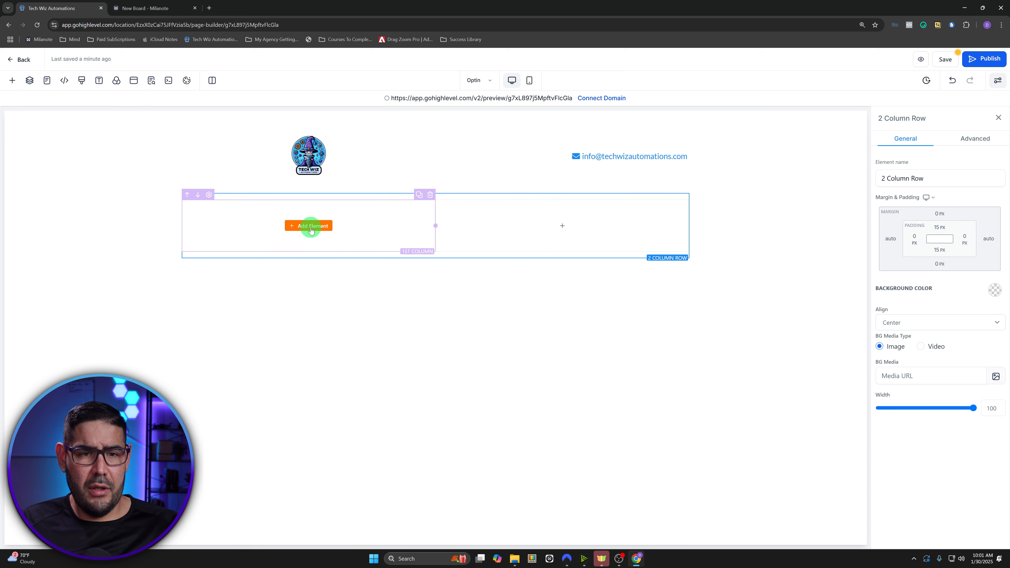
pyautogui.click(310, 227)
pyautogui.moveTo(123, 198); pyautogui.dragTo(310, 229)
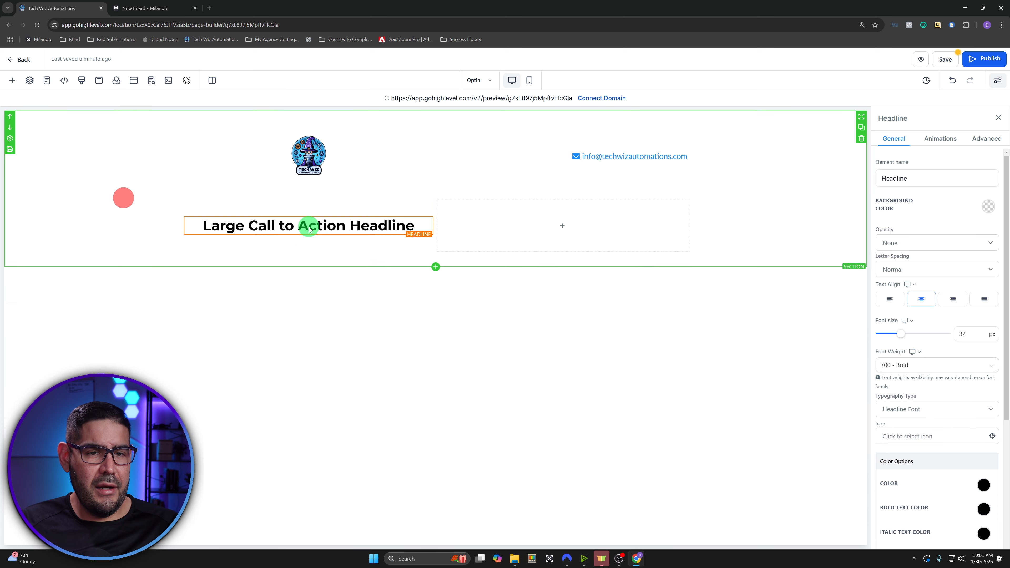
# - Add a Sub-Headline above the large headline and a Paragraph below it in the first column
pyautogui.click(12, 81)
pyautogui.moveTo(161, 193); pyautogui.dragTo(305, 223)
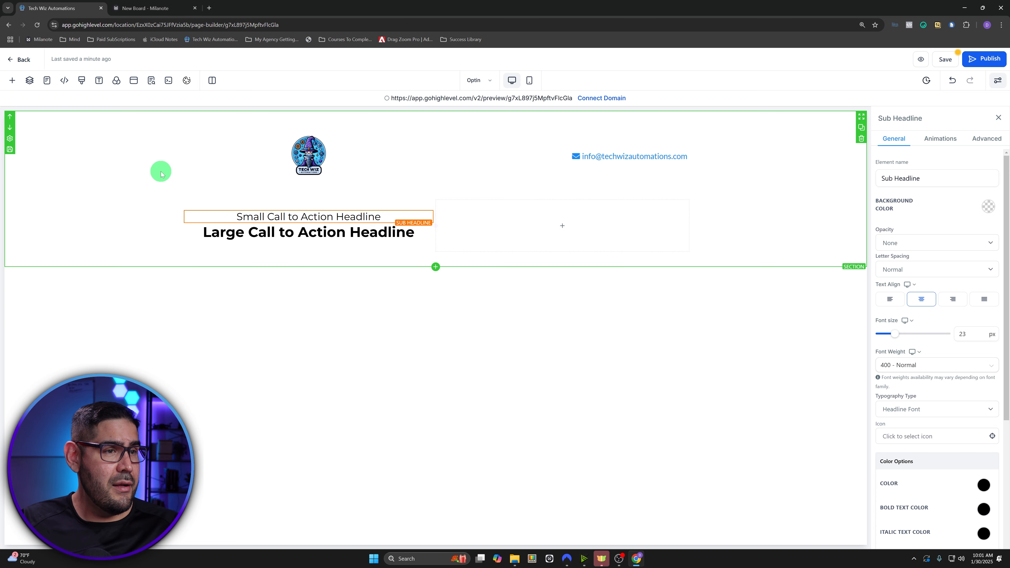
pyautogui.click(12, 81)
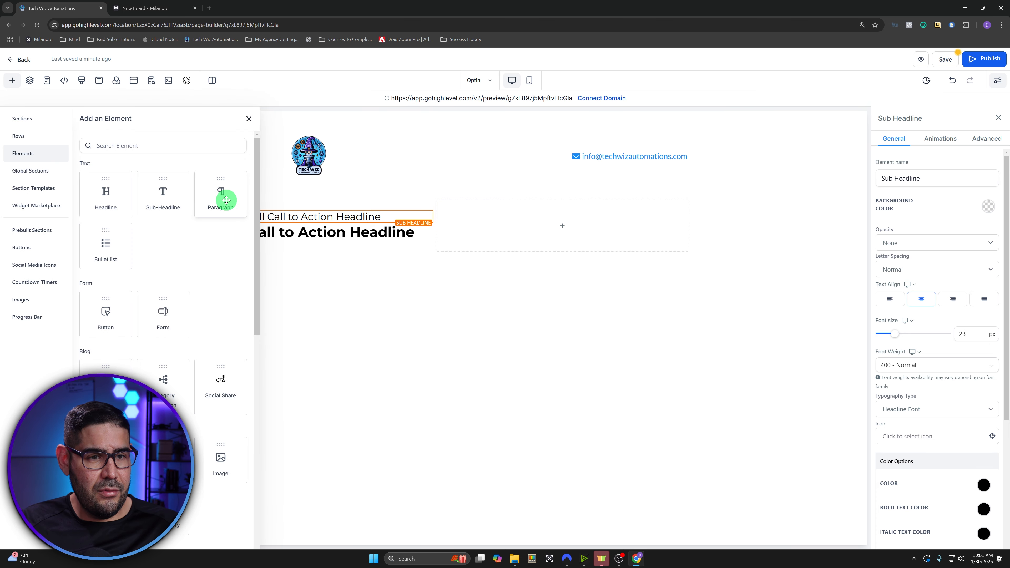
pyautogui.moveTo(226, 202); pyautogui.dragTo(327, 264)
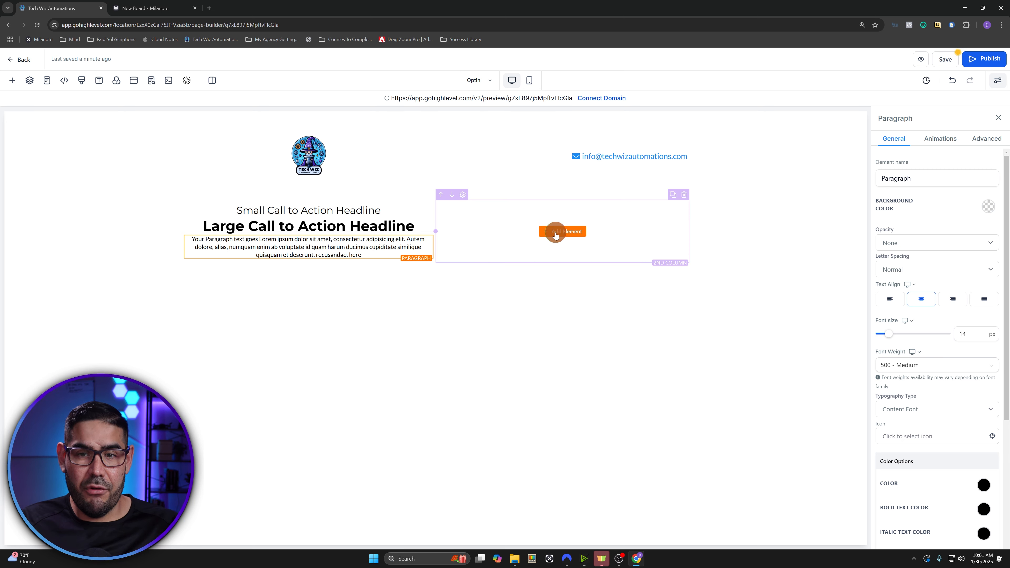
pyautogui.click(561, 231)
pyautogui.click(140, 147)
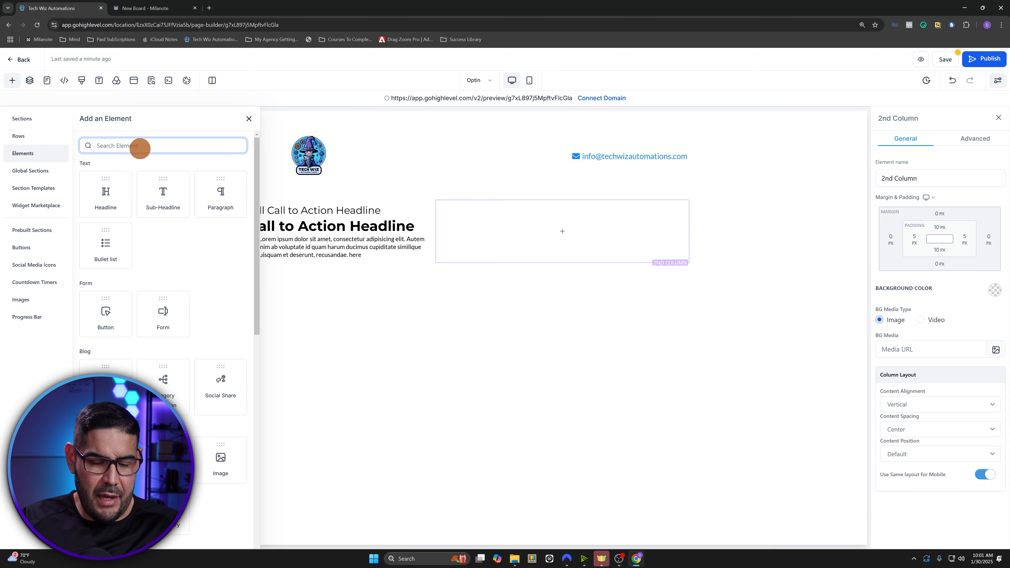
# - Place an Image in the second column showing the PDF cover mockup from the Tech Wiz Automations folder
pyautogui.write('image')
pyautogui.moveTo(165, 205); pyautogui.dragTo(602, 244)
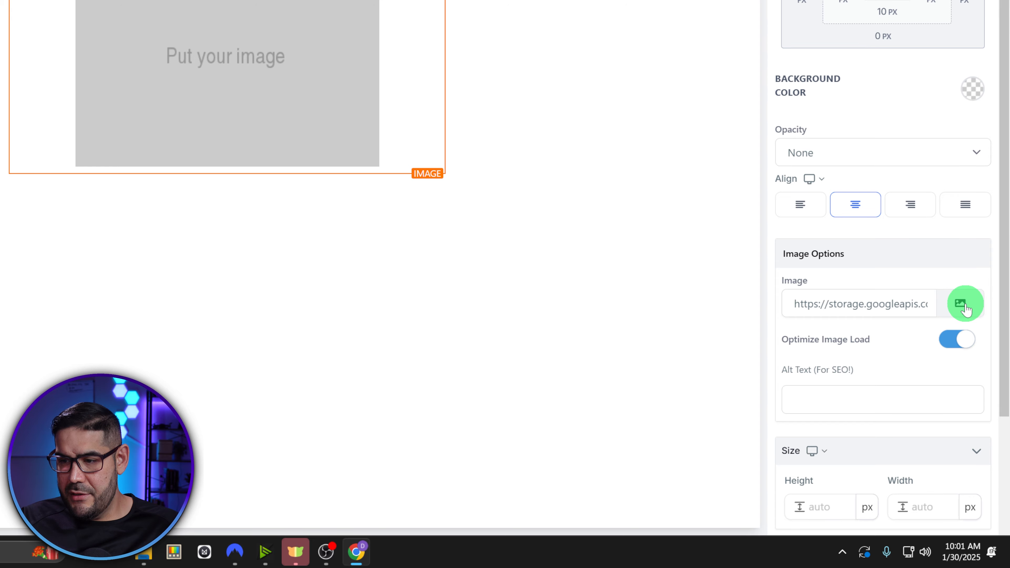
pyautogui.click(966, 308)
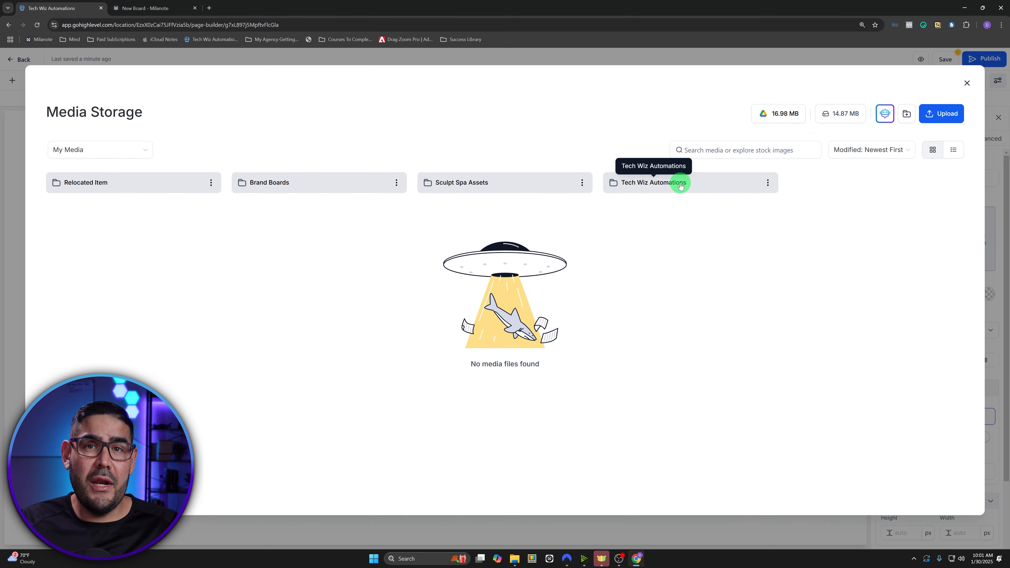
pyautogui.click(680, 184)
pyautogui.moveTo(172, 227)
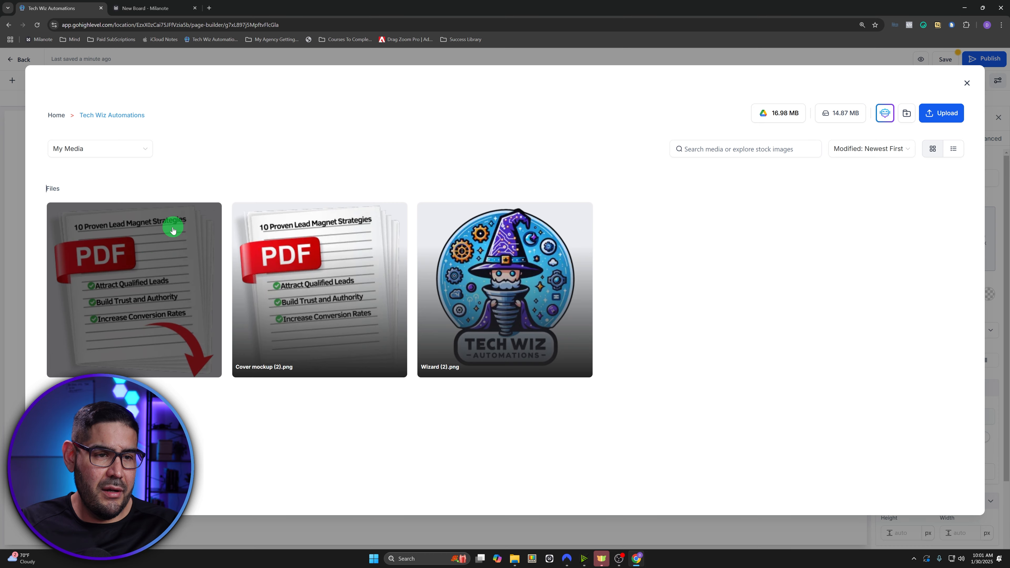
pyautogui.click(147, 265)
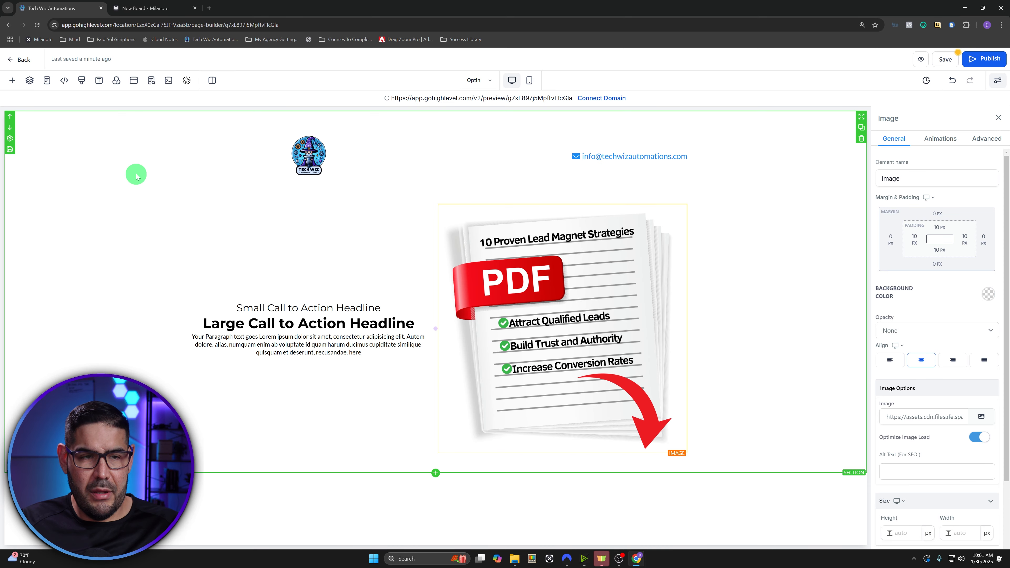
pyautogui.click(11, 81)
# - Search 'but' and drop a 'Click to Sign Up' button beneath the PDF cover image
pyautogui.doubleClick(143, 148)
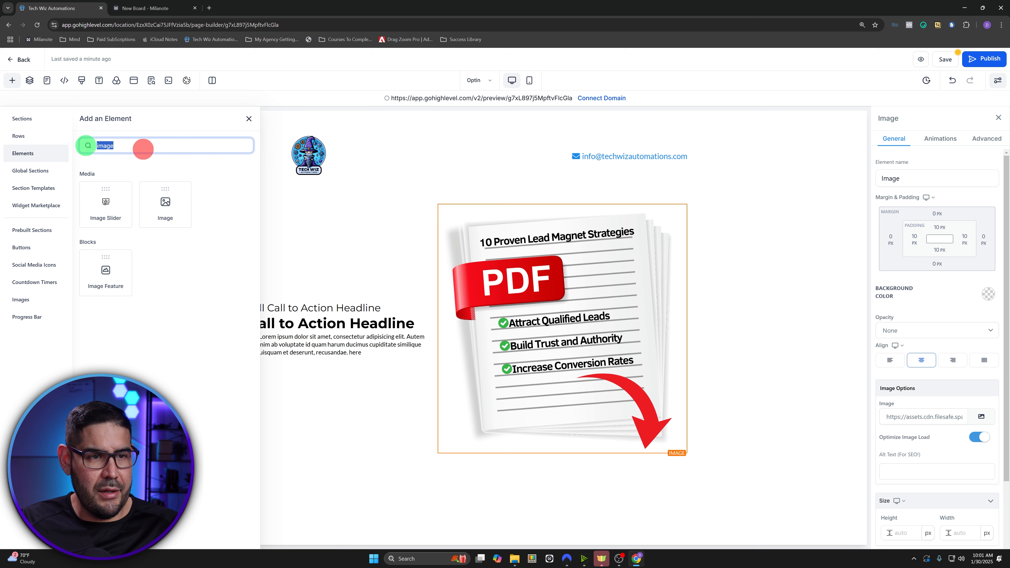
pyautogui.write('button')
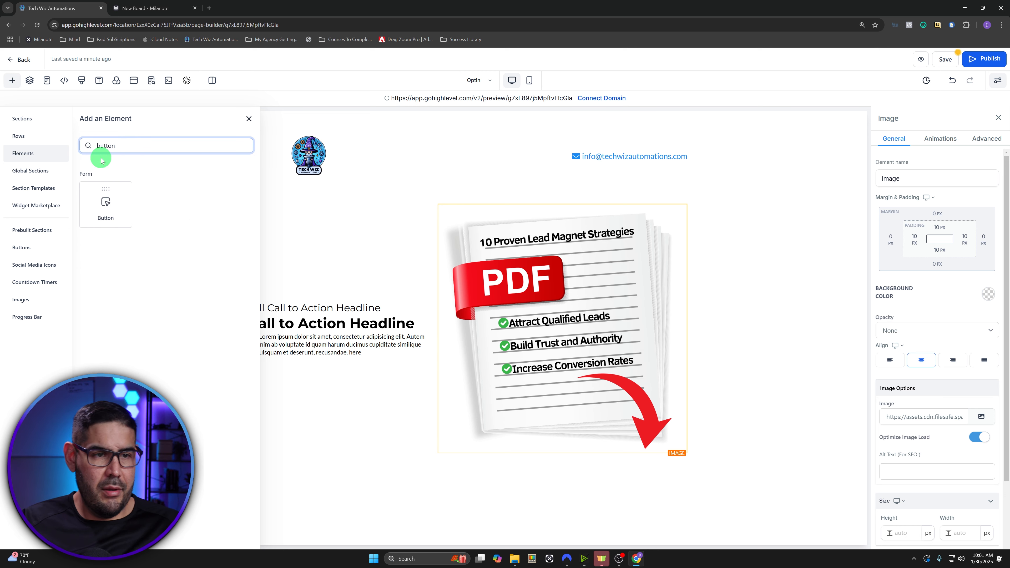
pyautogui.moveTo(104, 203); pyautogui.dragTo(570, 456)
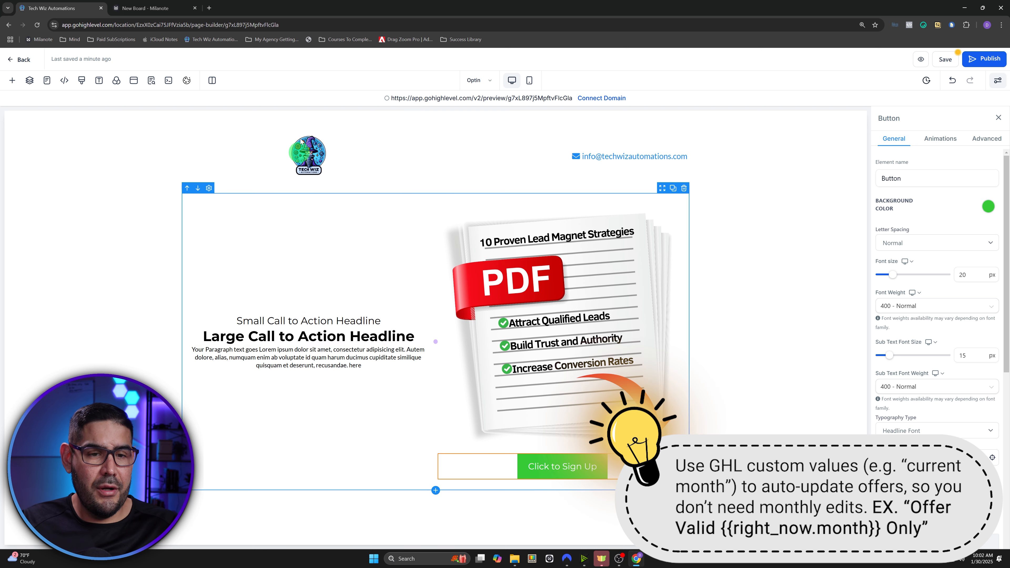
# - Replace the sub-headline with the Milanote pre-headline 'Lead Magnet Strategies That Actually Work!'
pyautogui.click(169, 3)
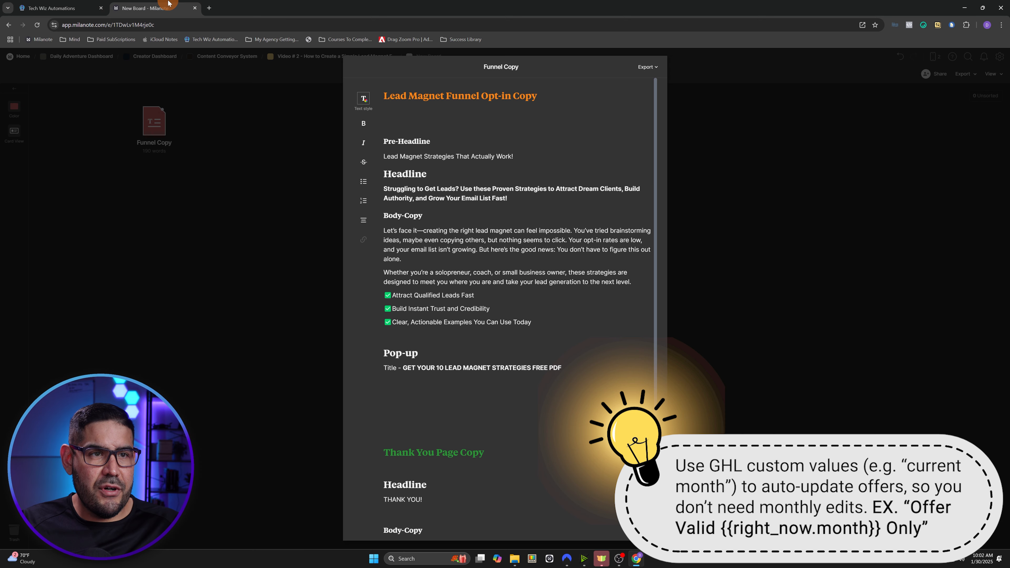
pyautogui.moveTo(515, 156); pyautogui.dragTo(384, 156)
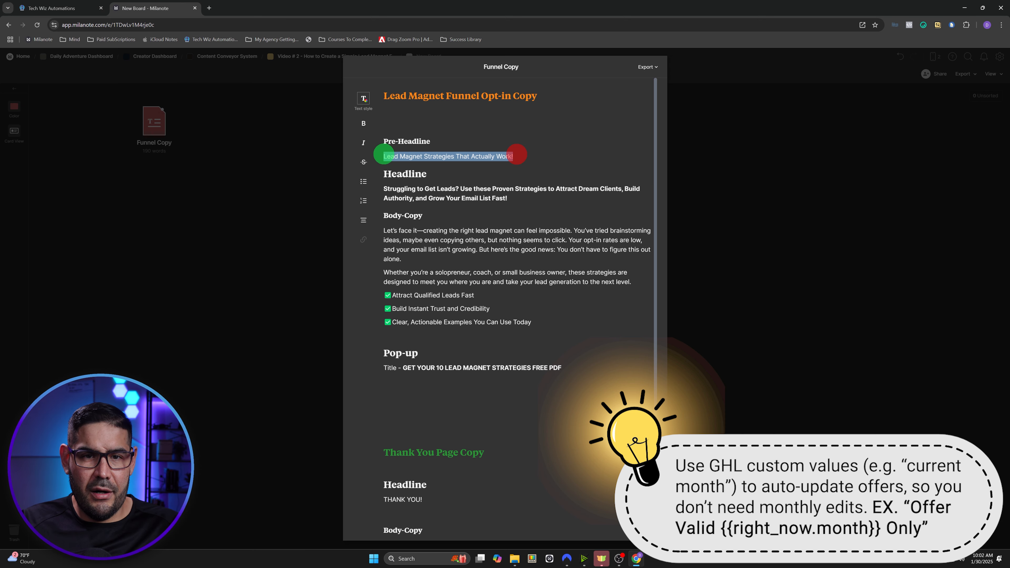
pyautogui.rightClick(388, 155)
pyautogui.click(423, 209)
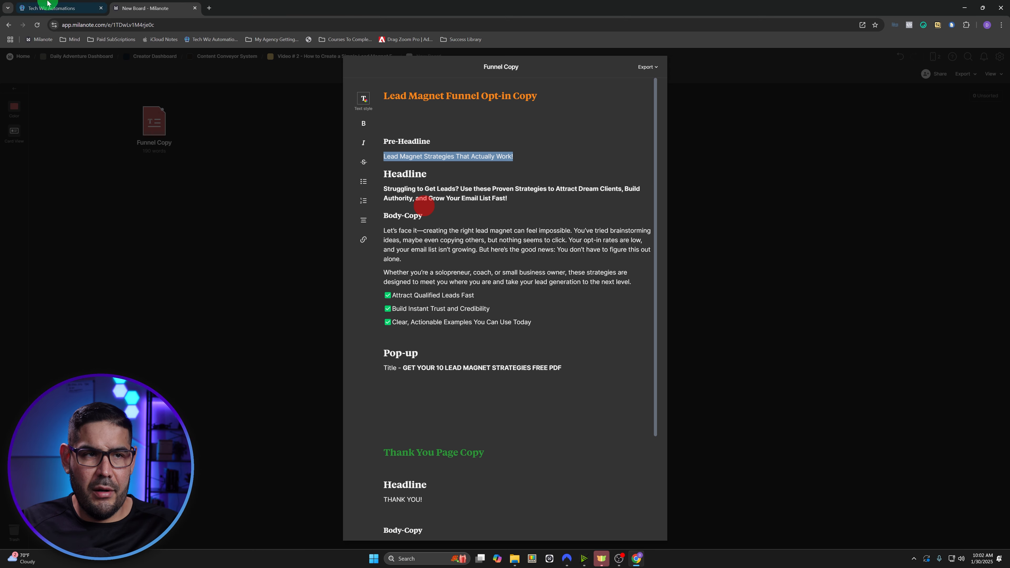
pyautogui.click(38, 7)
pyautogui.tripleClick(290, 322)
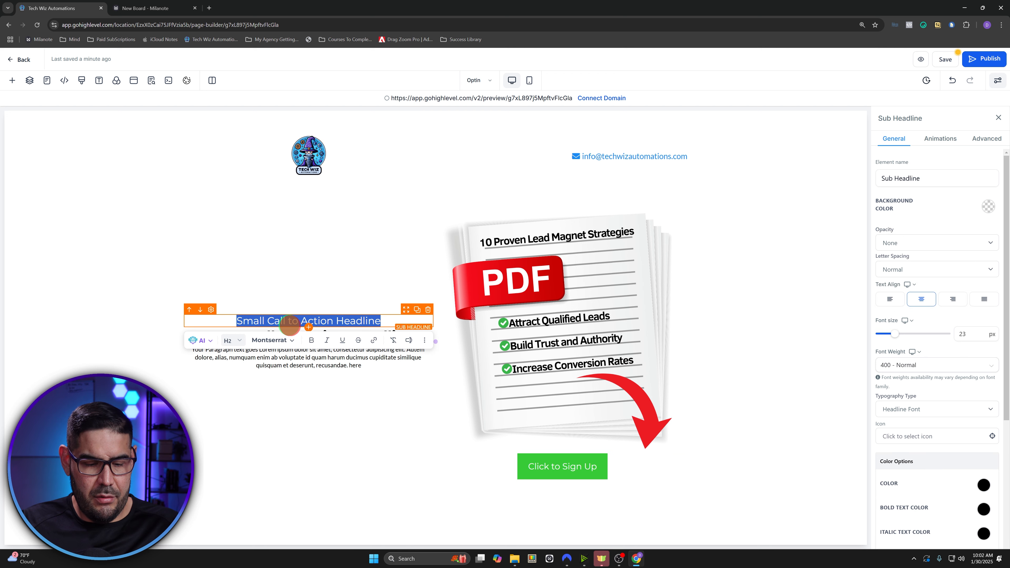
pyautogui.hotkey('ctrl', 'v')
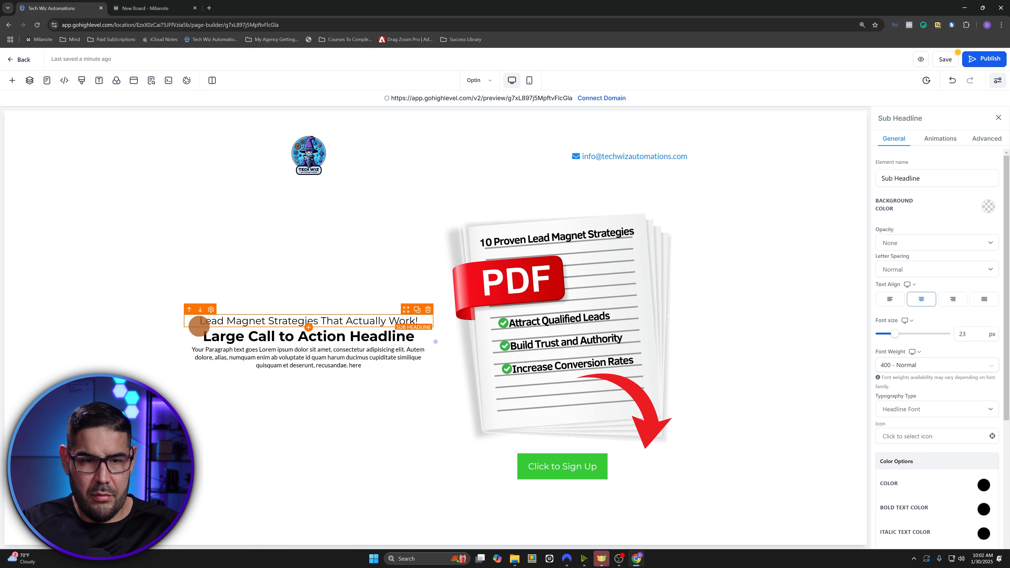
# - Replace the large headline with 'Struggling to Get Leads?' from the notes, removing the stray empty line
pyautogui.click(160, 7)
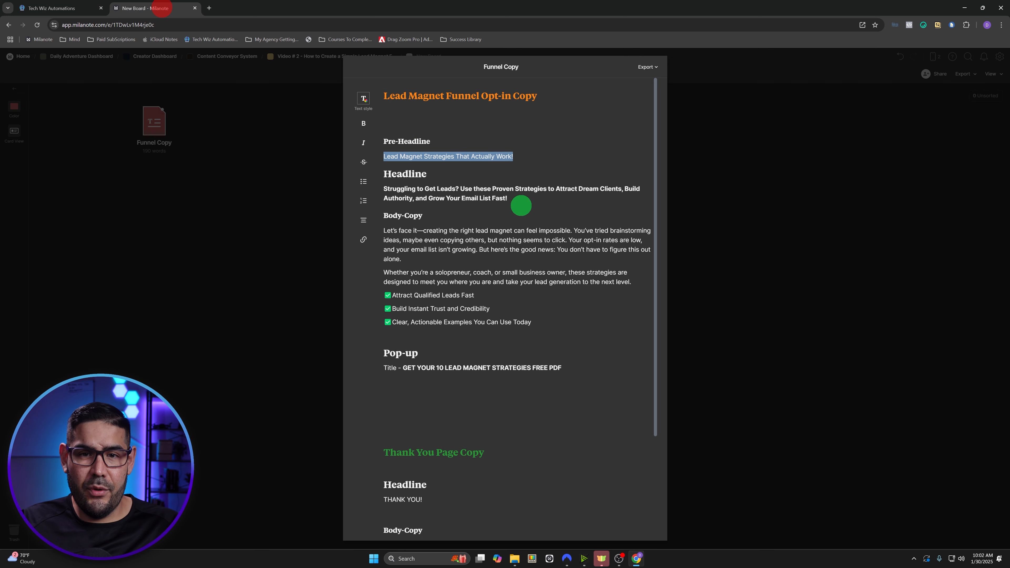
pyautogui.moveTo(525, 199); pyautogui.dragTo(389, 189)
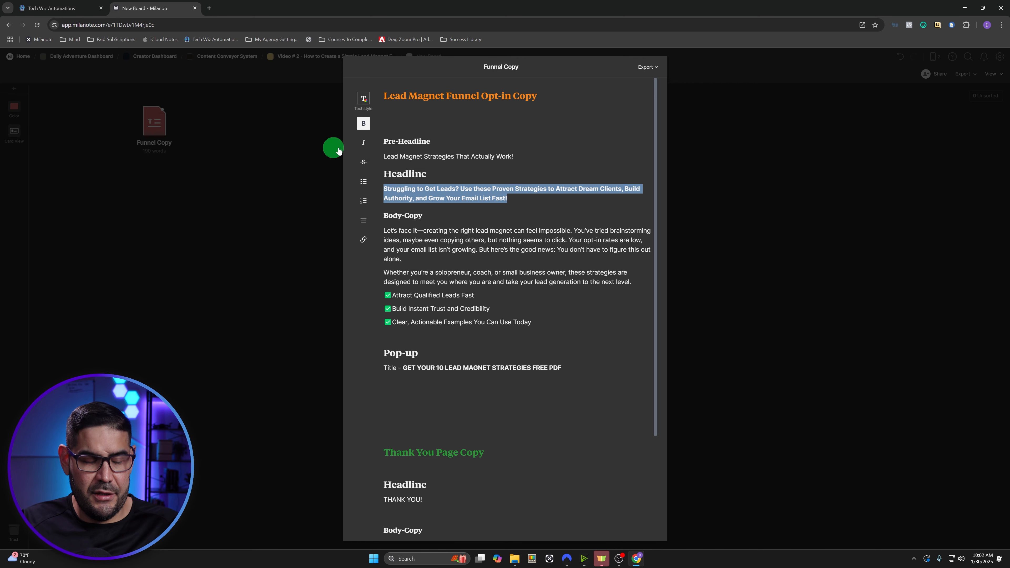
pyautogui.click(52, 8)
pyautogui.tripleClick(309, 336)
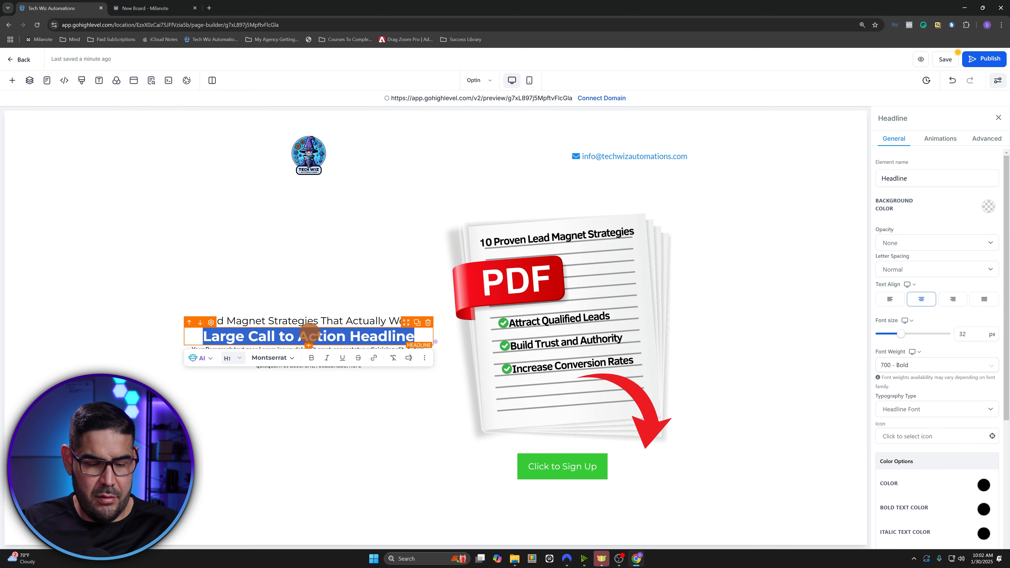
pyautogui.hotkey('ctrl', 'v')
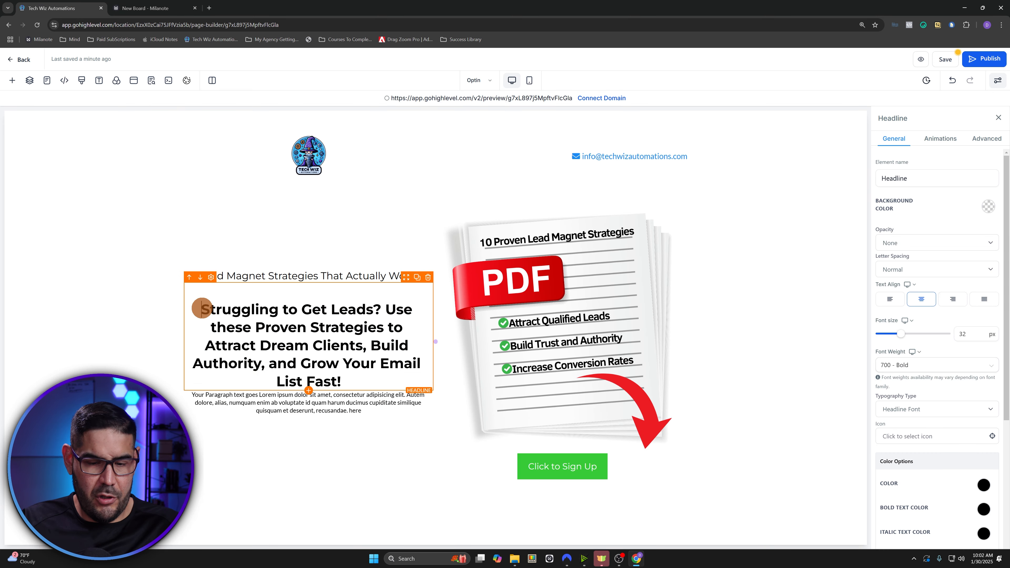
pyautogui.press('BackSpace')
# - Paste the Milanote body copy and its checkmark benefits over the placeholder paragraph
pyautogui.click(187, 9)
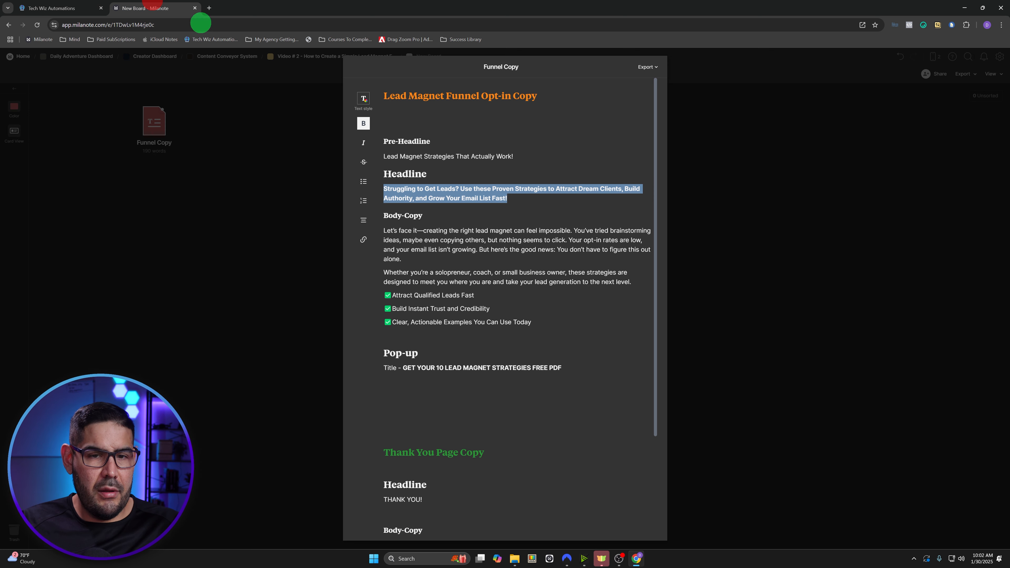
pyautogui.click(529, 322)
pyautogui.moveTo(531, 321); pyautogui.dragTo(383, 232)
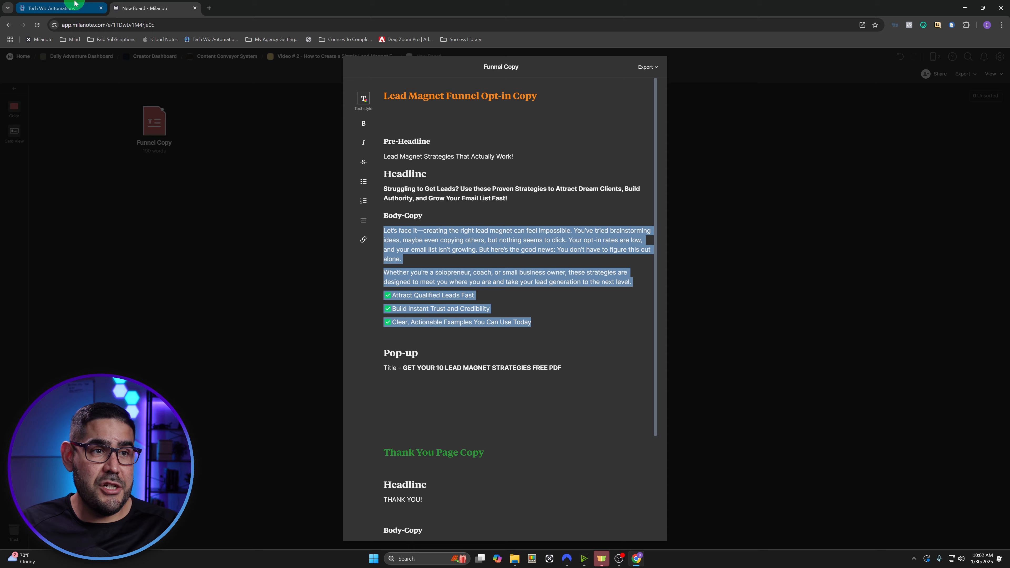
pyautogui.click(69, 8)
pyautogui.tripleClick(323, 393)
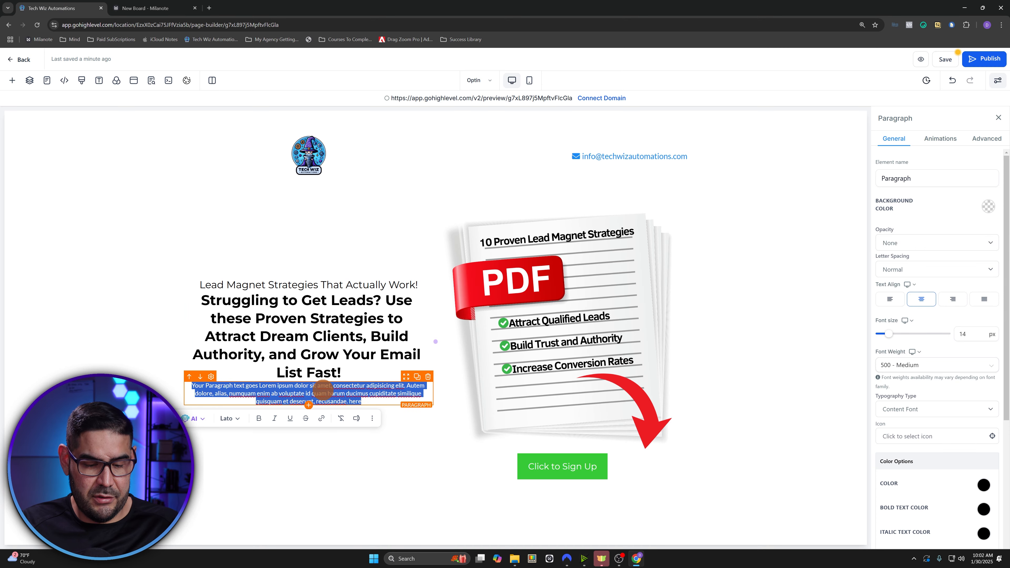
pyautogui.hotkey('ctrl', 'v')
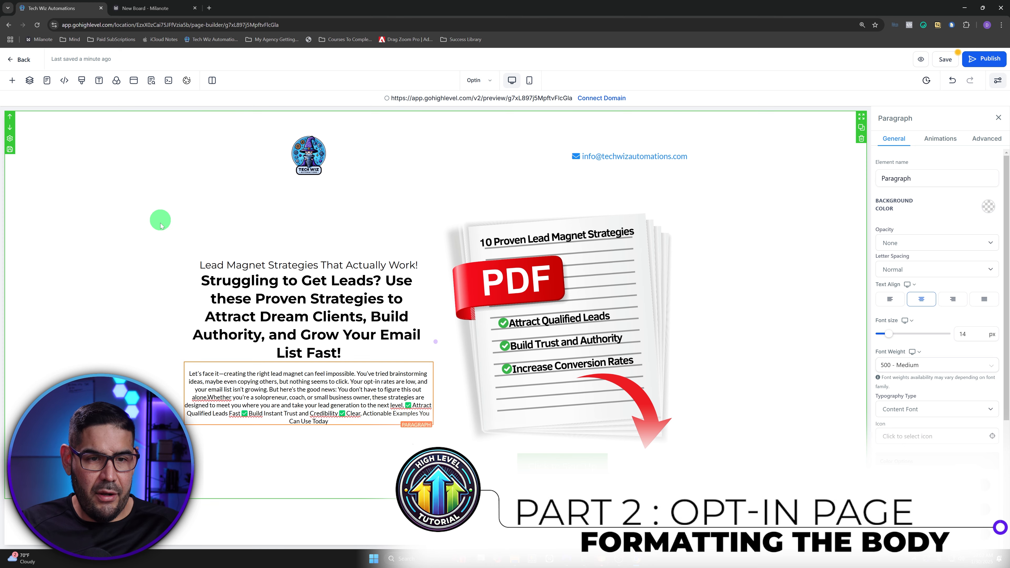
# - Left-align the pre-headline and give it a 10 px bottom margin
pyautogui.click(273, 265)
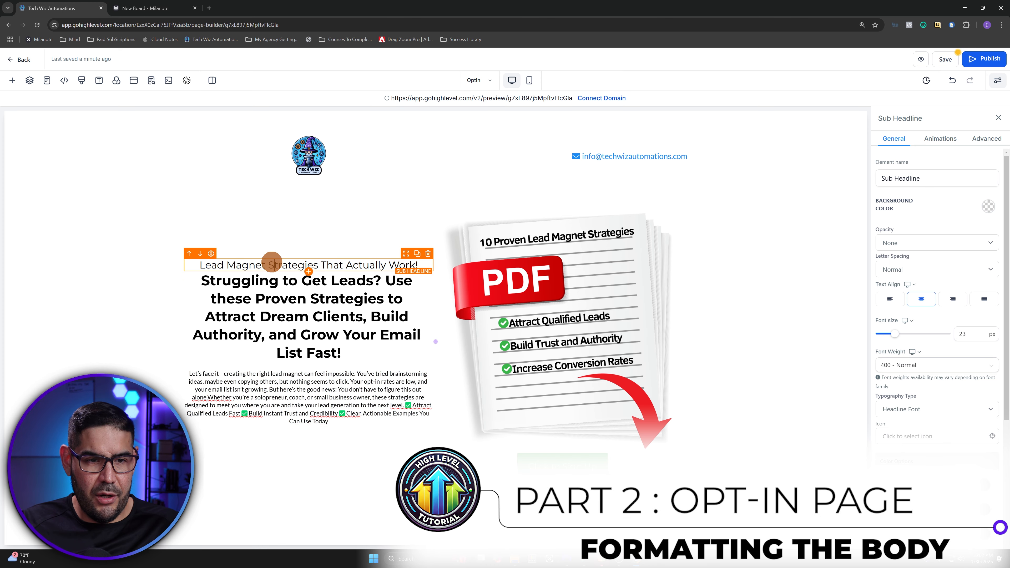
pyautogui.click(891, 300)
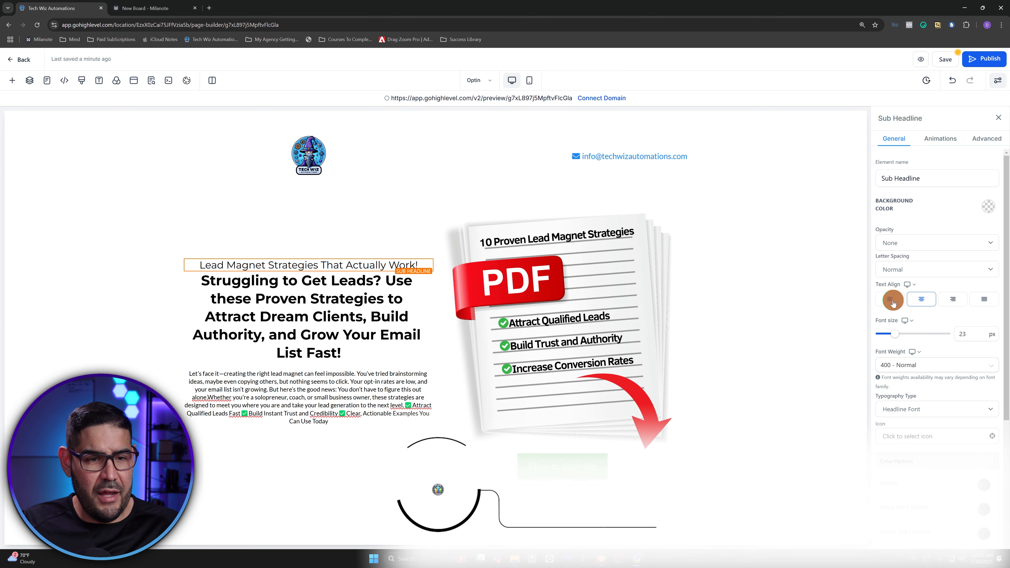
pyautogui.click(800, 296)
pyautogui.click(331, 259)
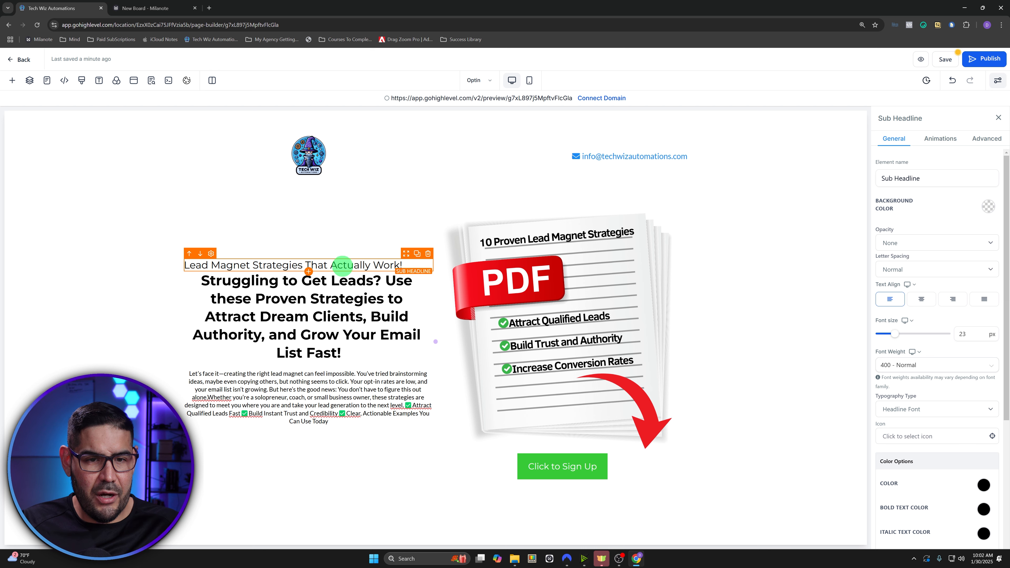
pyautogui.click(950, 336)
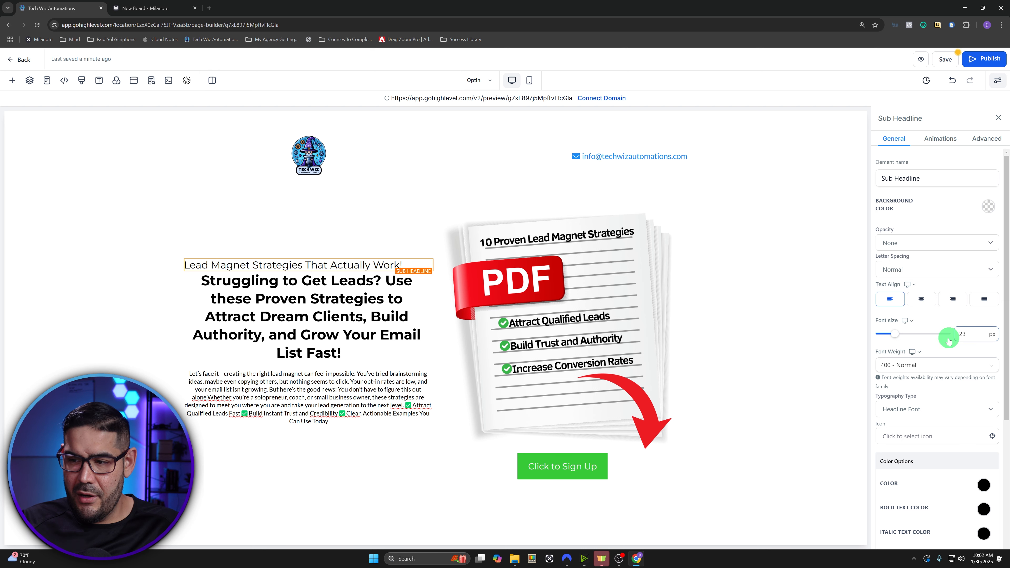
pyautogui.scroll(-5, 949, 341)
pyautogui.click(936, 515)
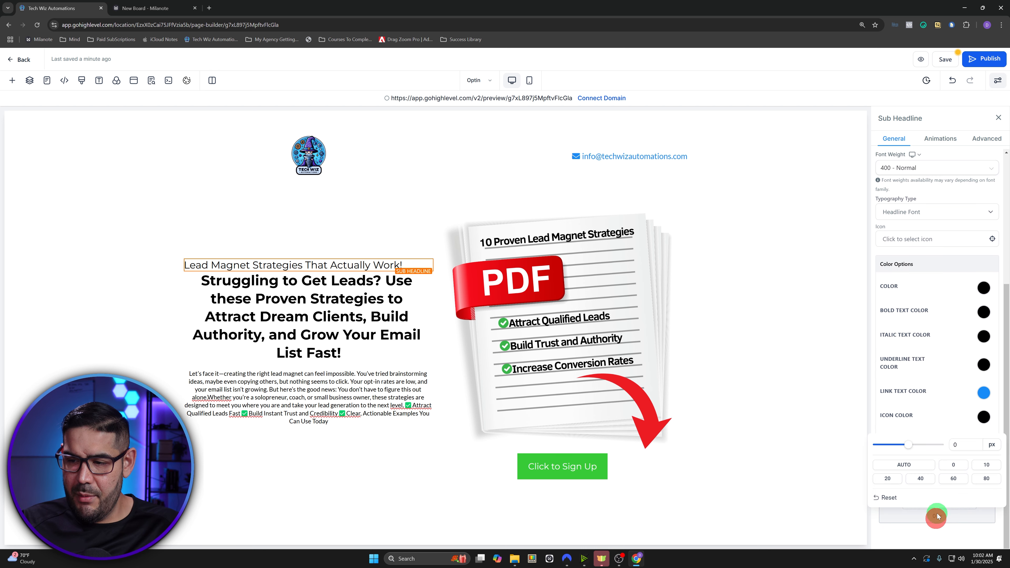
pyautogui.click(987, 465)
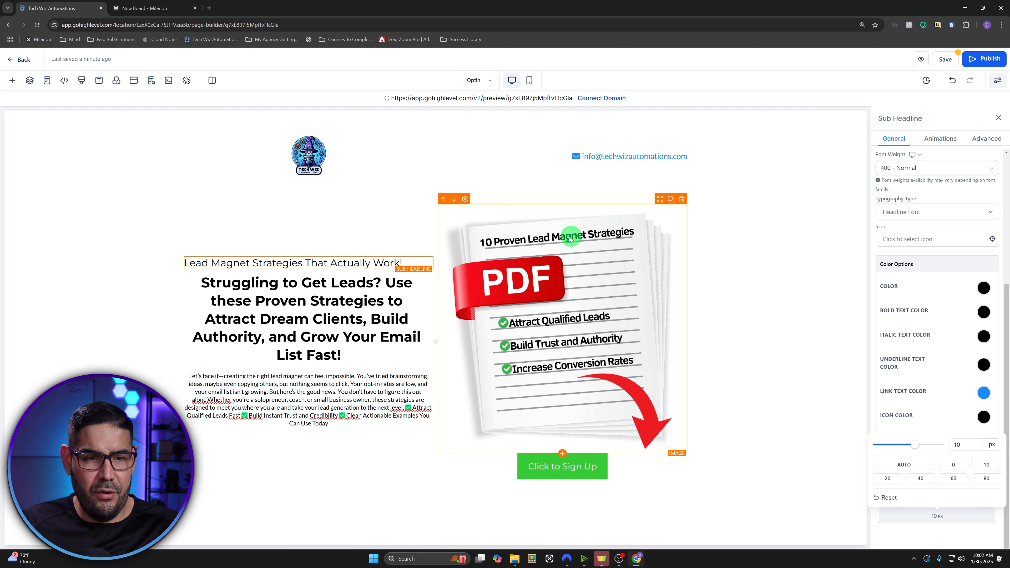
# - Left-align the bold headline and give it a 20 px bottom margin
pyautogui.click(266, 319)
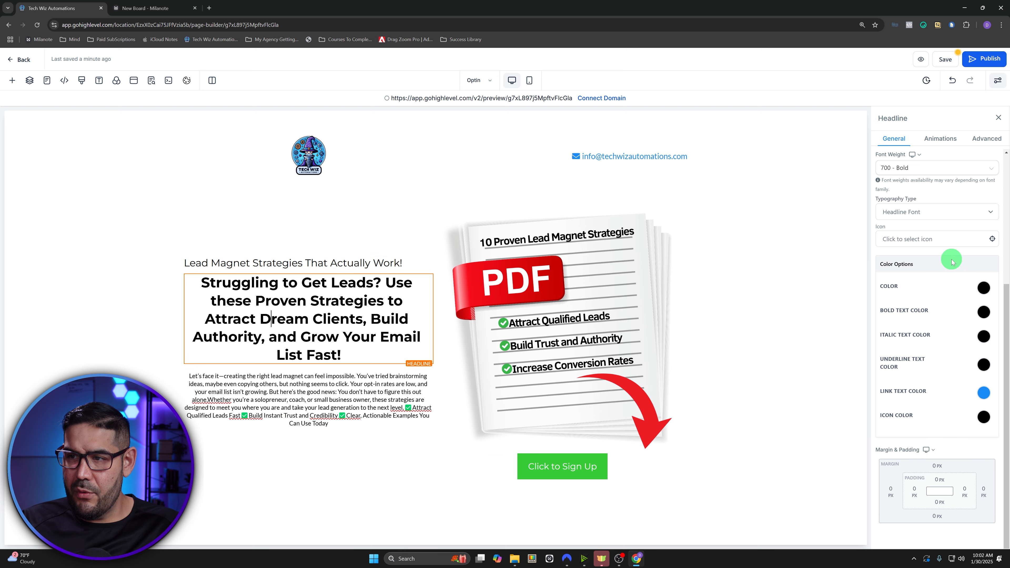
pyautogui.scroll(5, 949, 257)
pyautogui.click(893, 301)
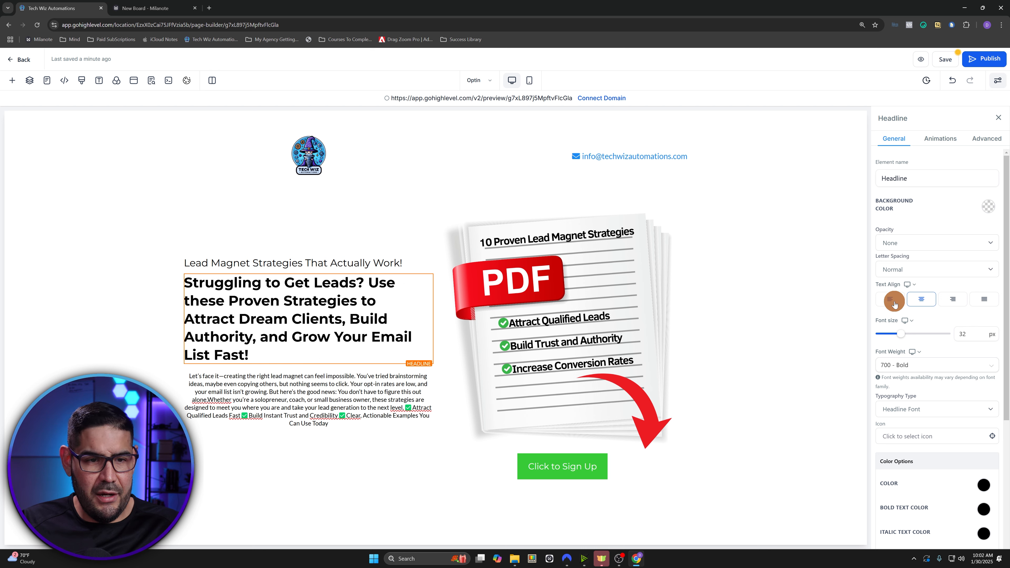
pyautogui.scroll(-5, 970, 358)
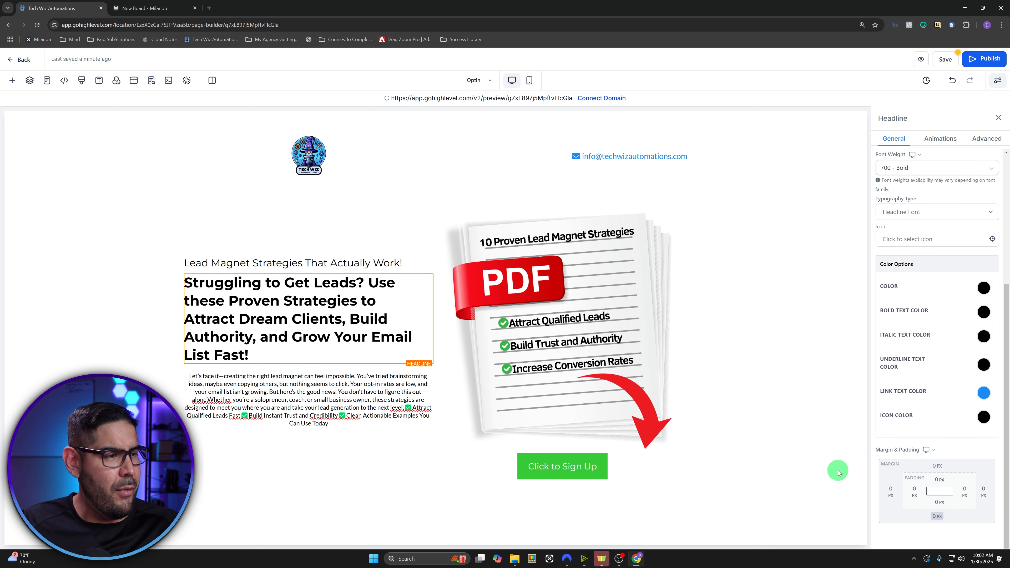
pyautogui.click(938, 521)
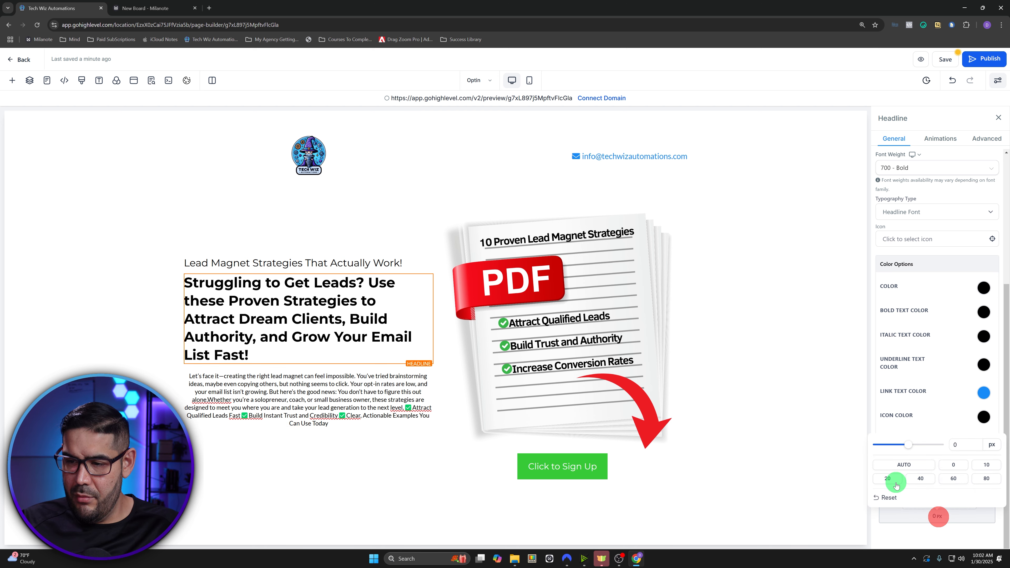
pyautogui.click(890, 479)
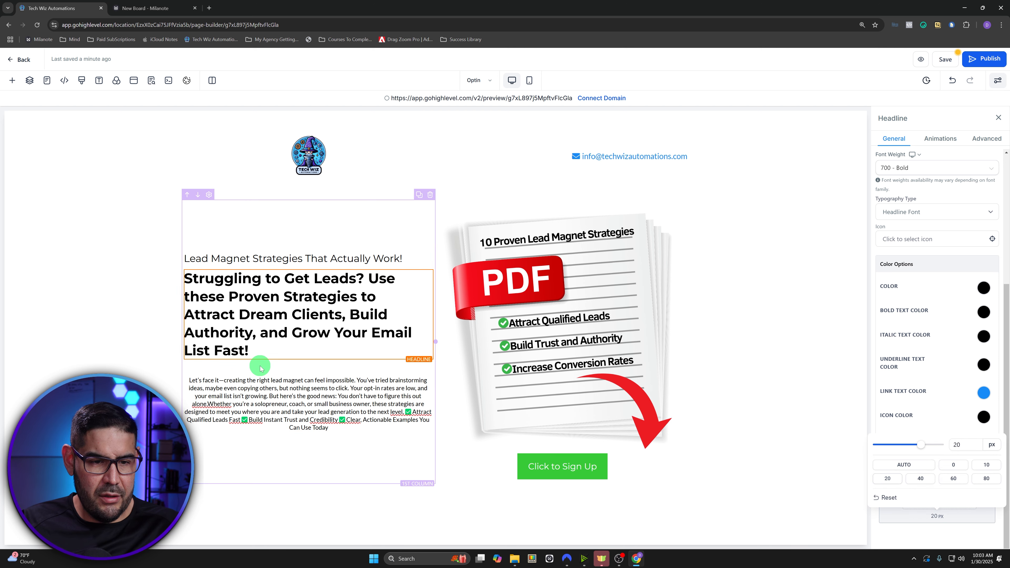
pyautogui.click(285, 337)
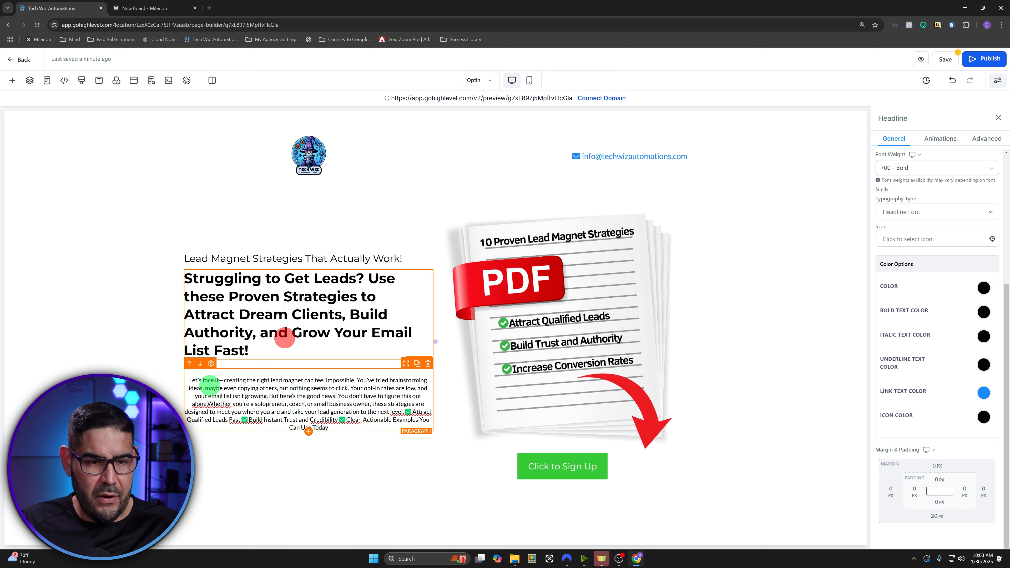
# - Change the body paragraph's font size from 14 to 18 px and left-align it
pyautogui.click(189, 379)
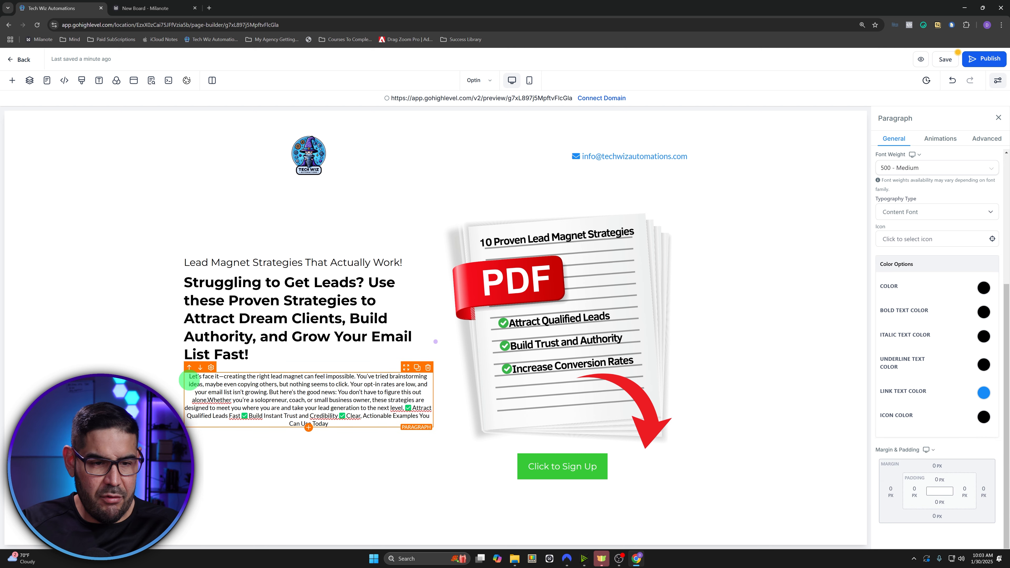
pyautogui.tripleClick(189, 380)
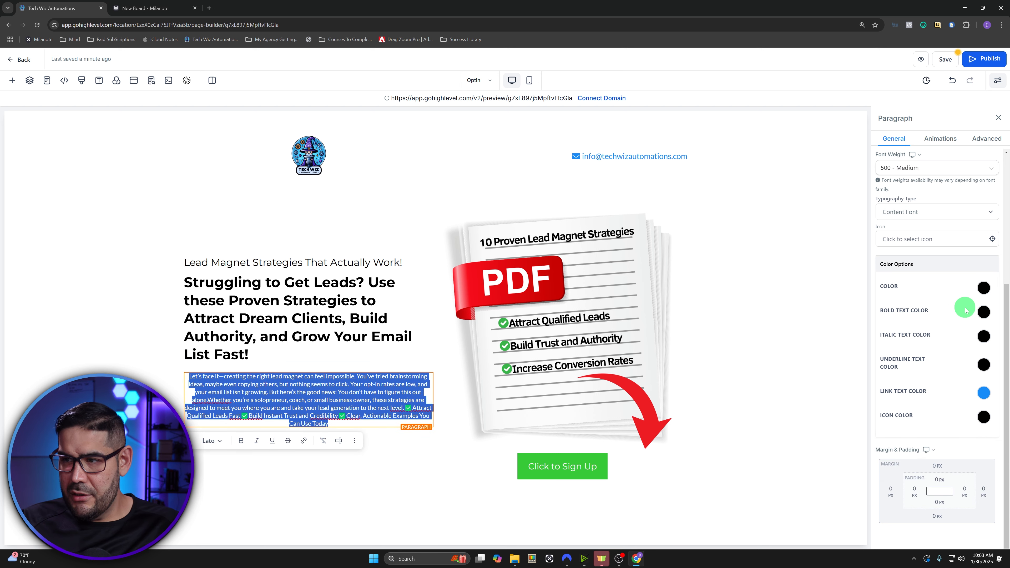
pyautogui.scroll(5, 966, 328)
pyautogui.doubleClick(967, 335)
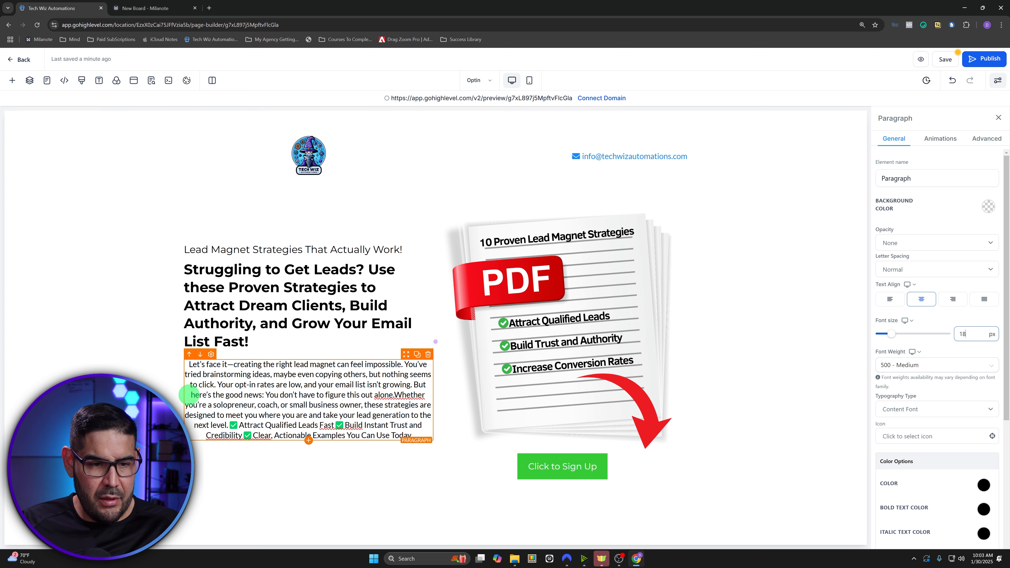
pyautogui.click(201, 388)
pyautogui.tripleClick(201, 388)
pyautogui.click(896, 301)
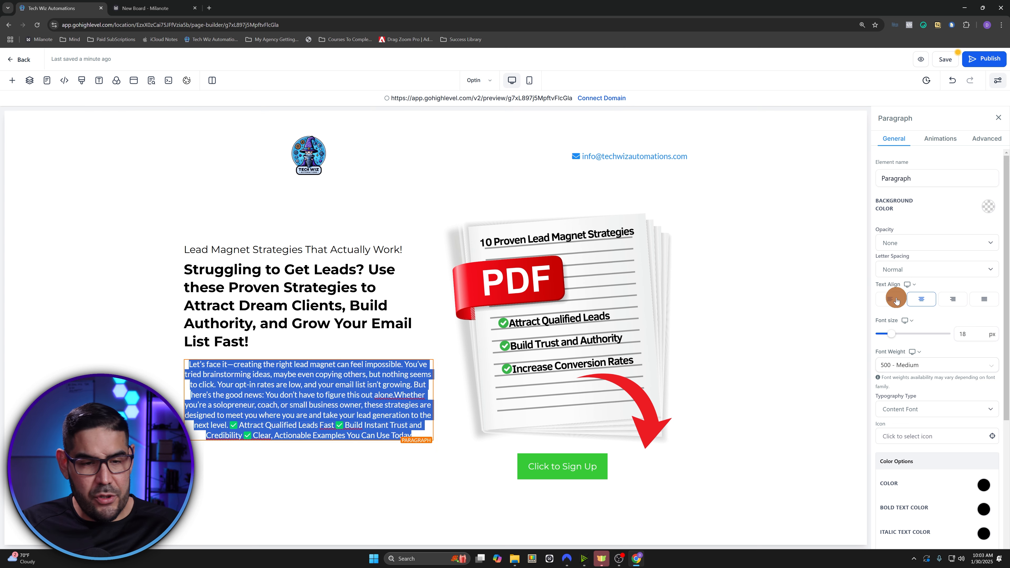
pyautogui.click(286, 374)
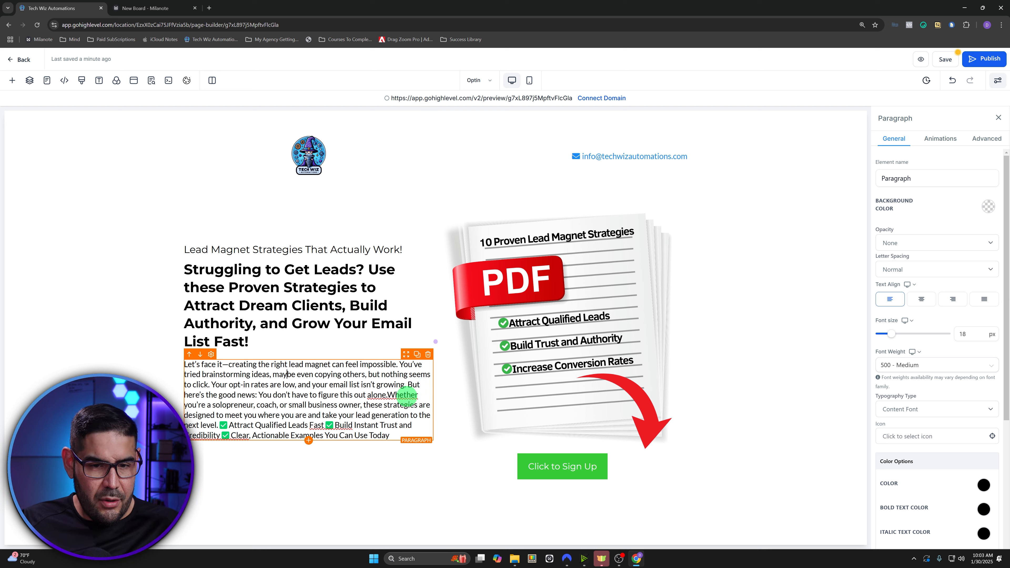
# - Start a new paragraph at 'Whether' and put each checkmark benefit on its own line after a blank line
pyautogui.press('Return')
pyautogui.press('Return')
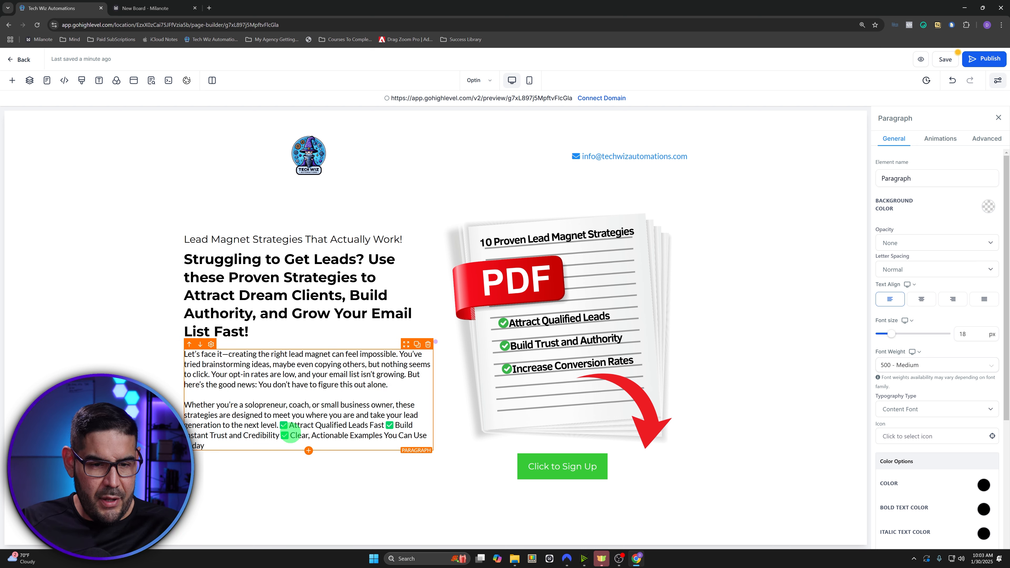
pyautogui.press('Return')
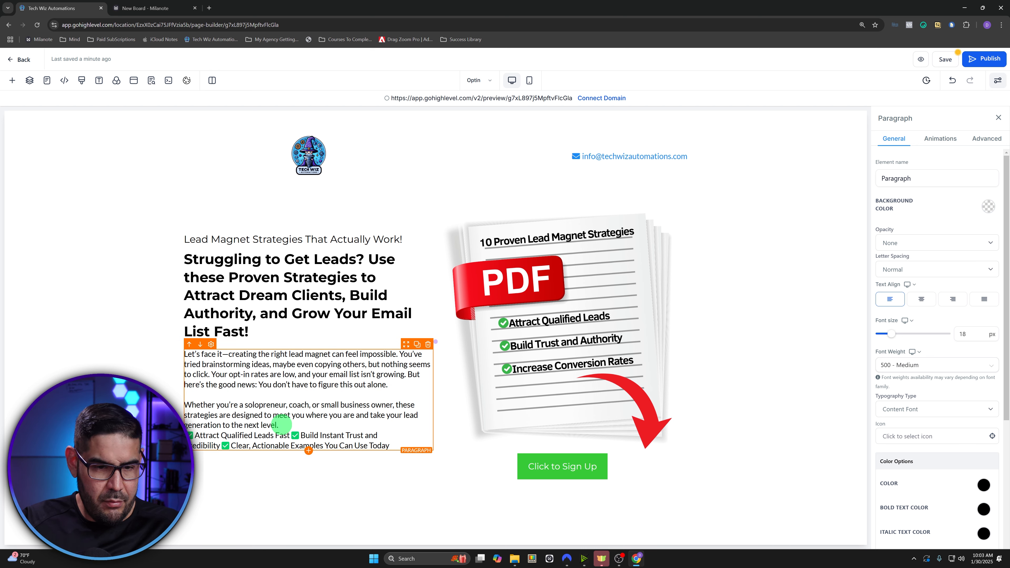
pyautogui.press('Return')
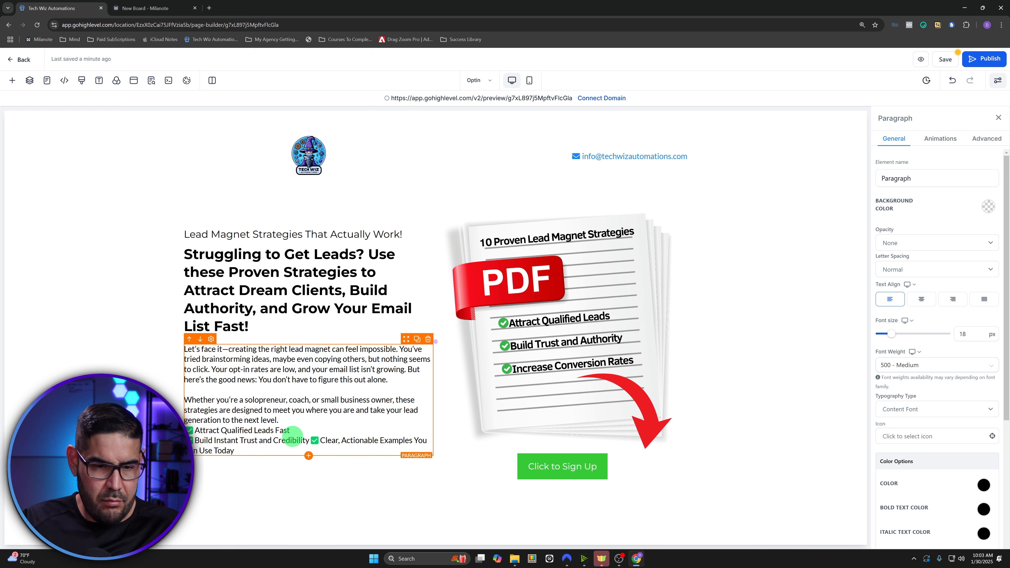
pyautogui.press('Return')
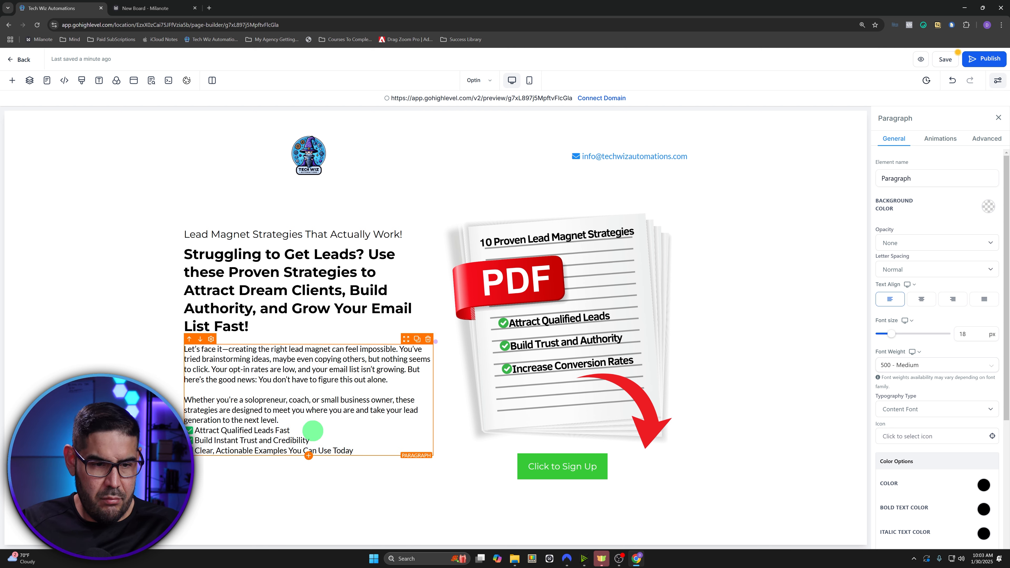
pyautogui.press('Return')
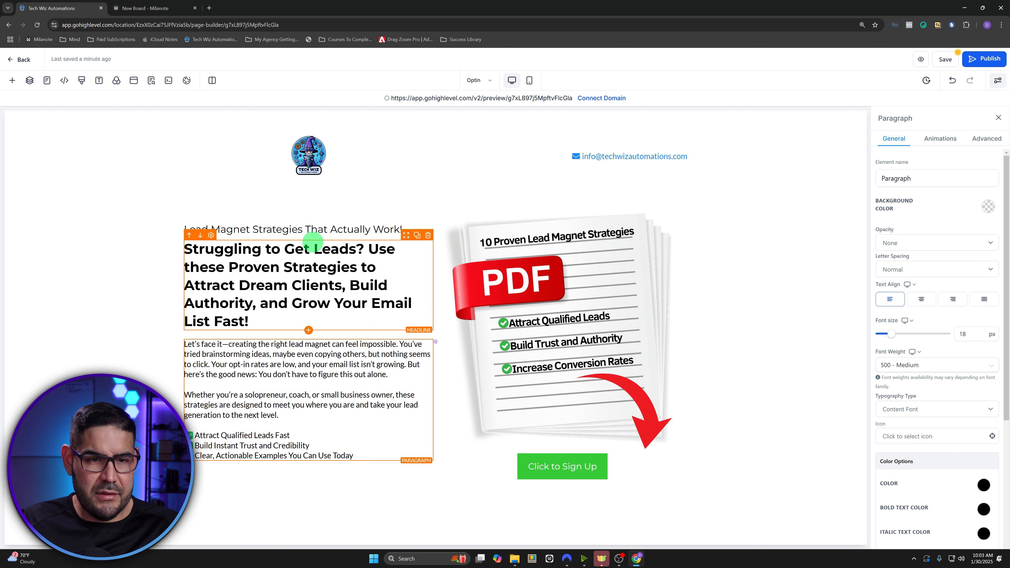
# - Set the sub headline to 18 px font size with 3px letter spacing
pyautogui.click(293, 225)
pyautogui.tripleClick(293, 226)
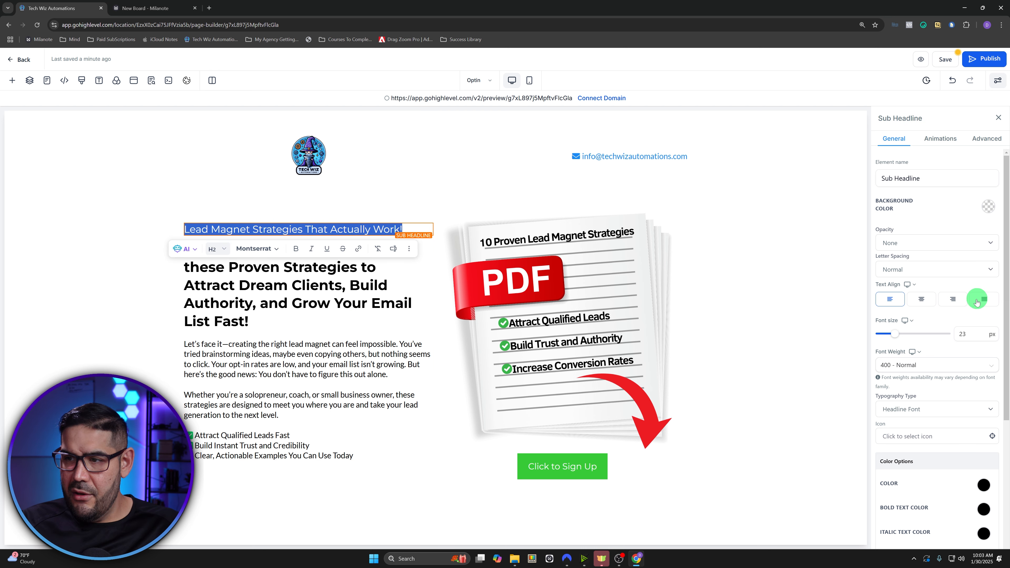
pyautogui.doubleClick(976, 333)
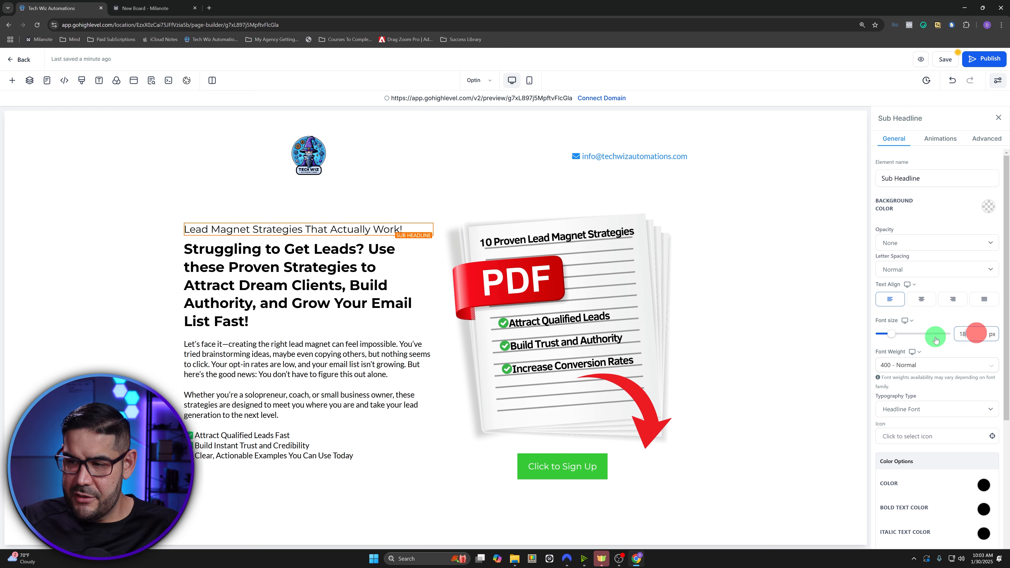
pyautogui.write('18')
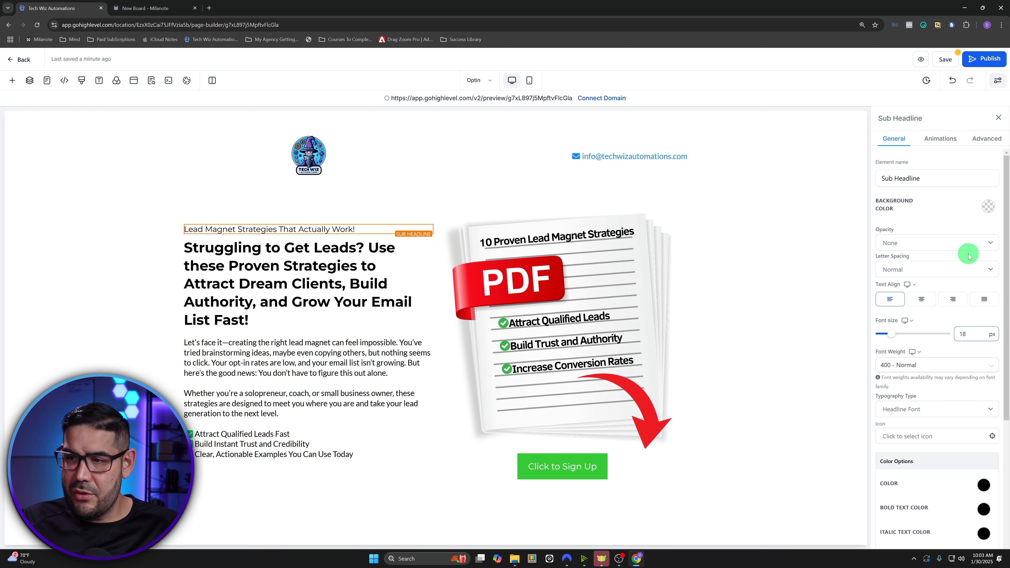
pyautogui.click(936, 266)
pyautogui.click(908, 318)
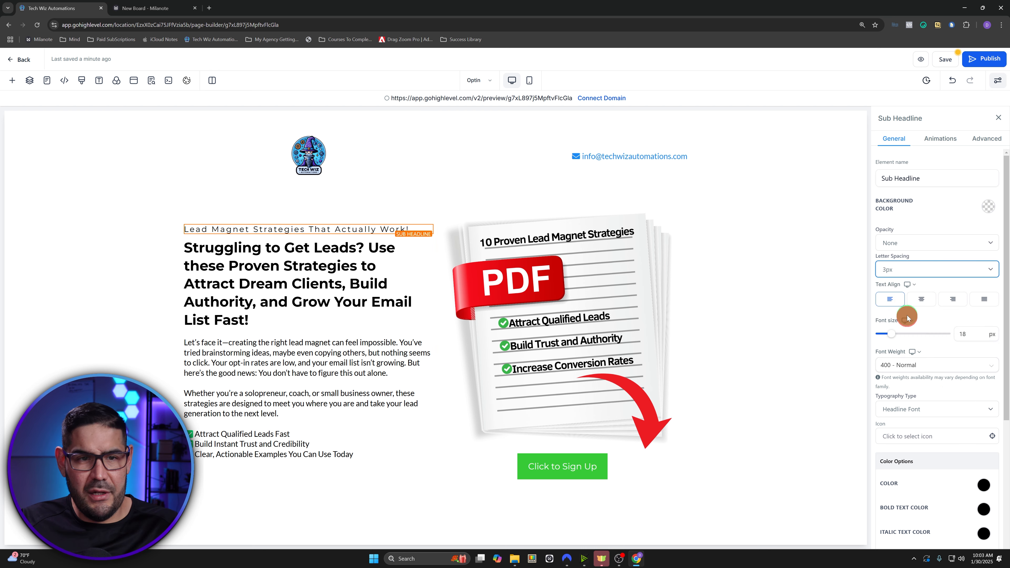
# - Bold the sub headline text and set its bold text colour to blue
pyautogui.click(374, 221)
pyautogui.doubleClick(377, 222)
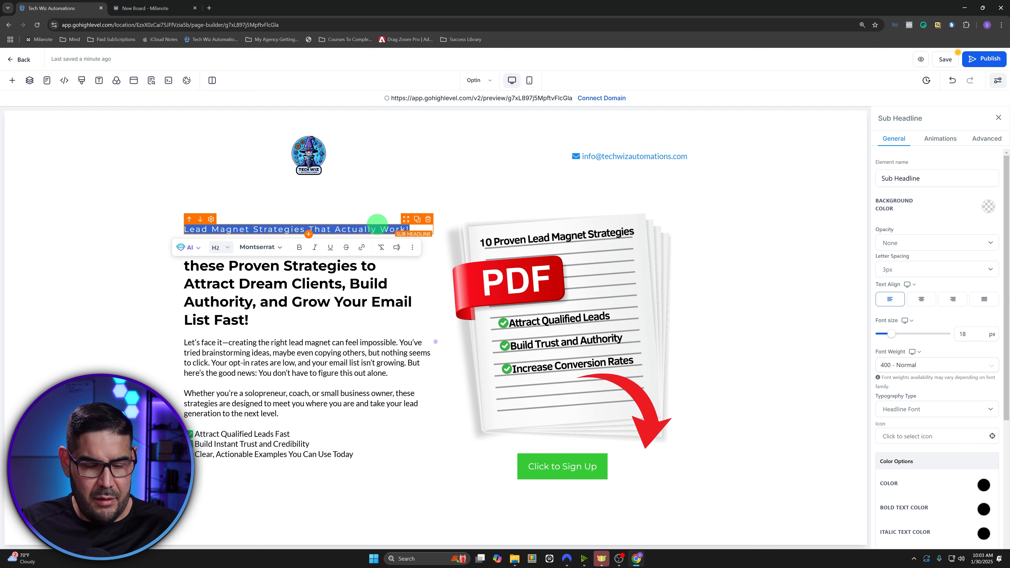
pyautogui.click(801, 345)
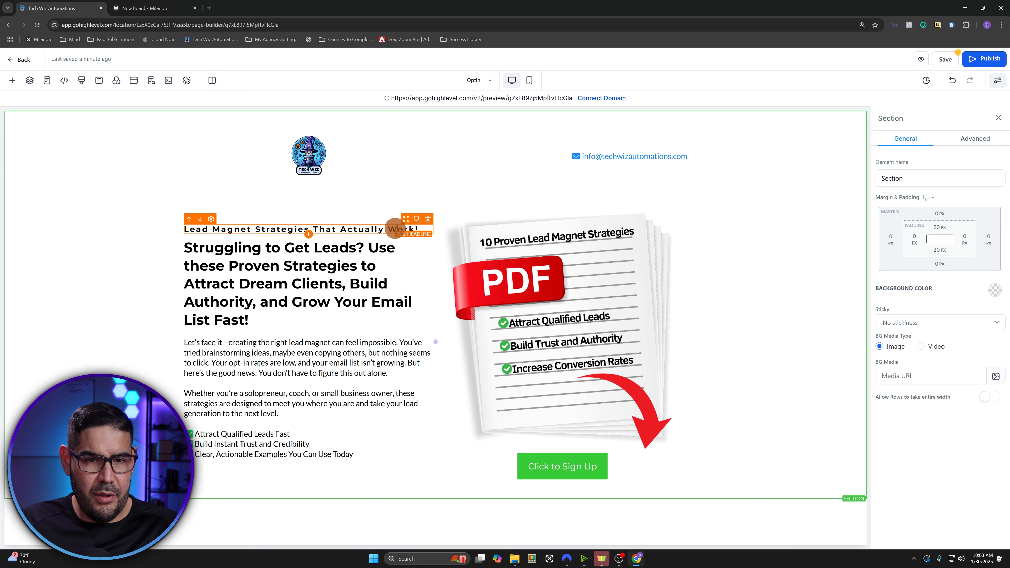
pyautogui.doubleClick(395, 228)
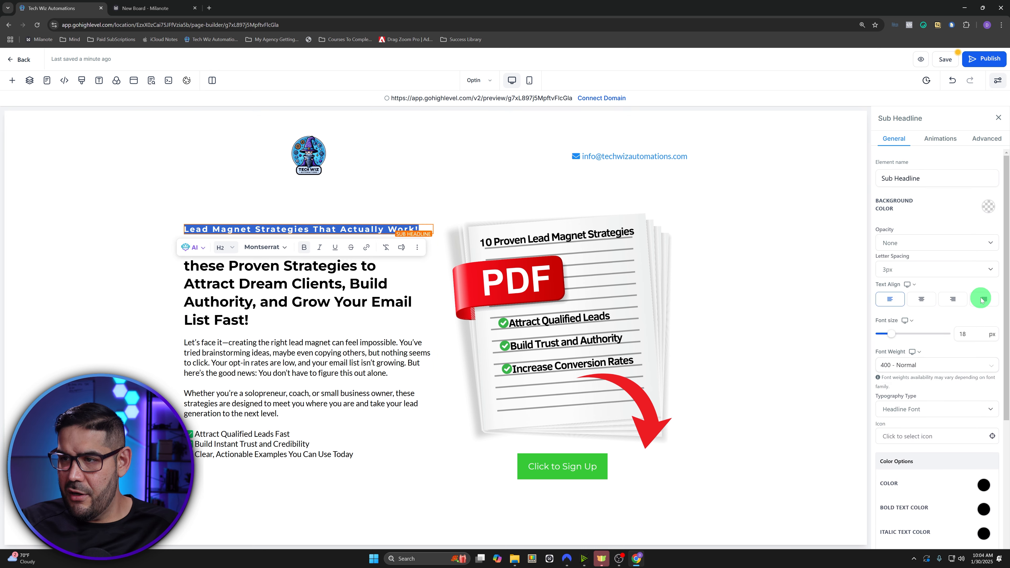
pyautogui.scroll(-5, 982, 300)
pyautogui.click(985, 313)
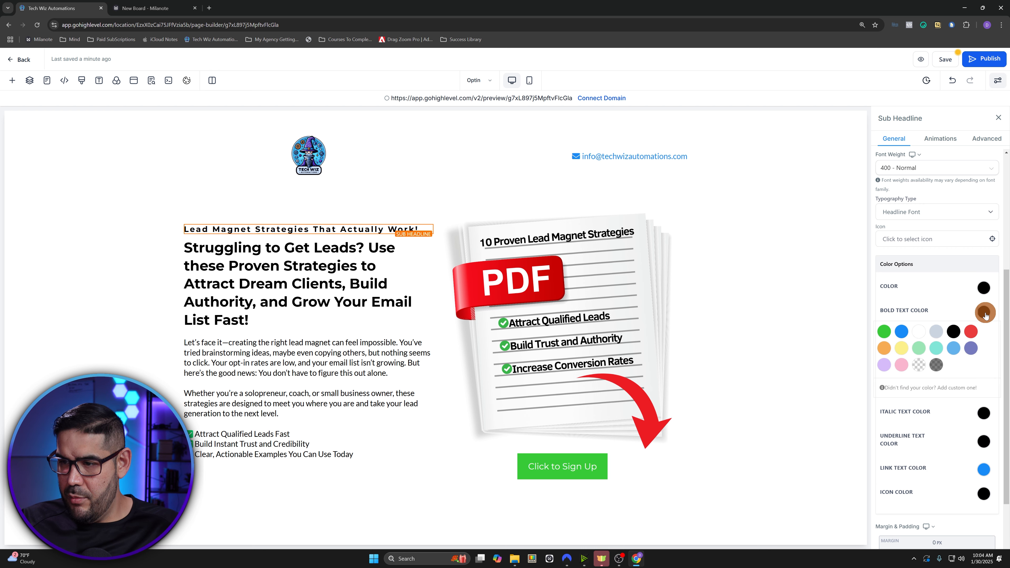
pyautogui.click(900, 331)
# - Shrink the PDF cover mockup image to 400 px wide
pyautogui.click(320, 274)
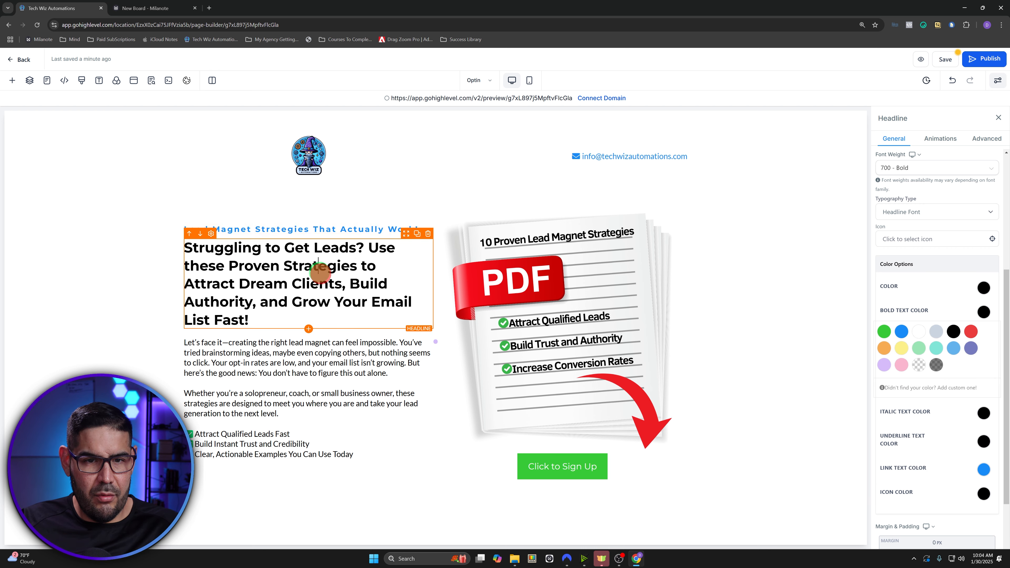
pyautogui.click(180, 277)
pyautogui.click(277, 274)
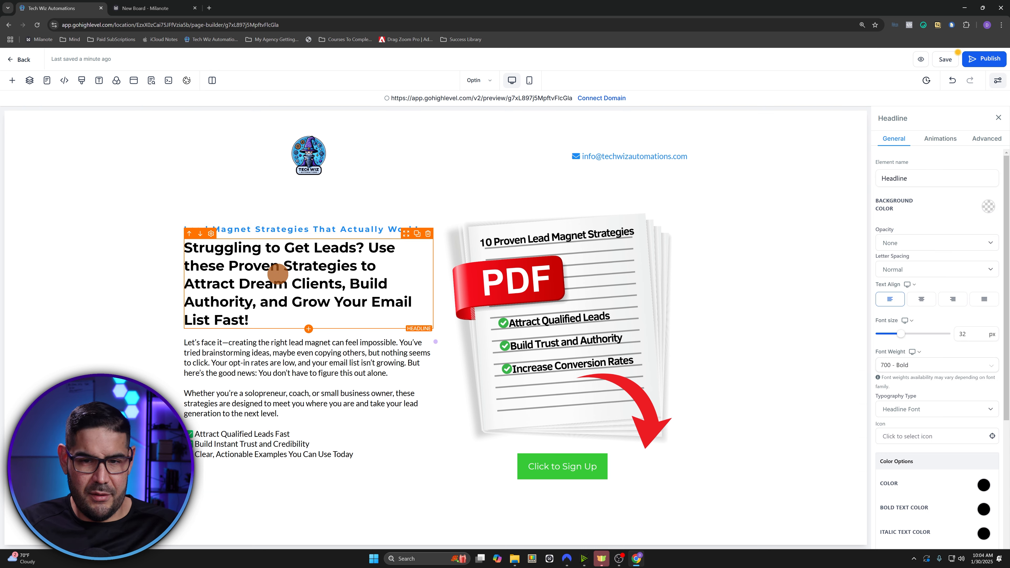
pyautogui.click(309, 405)
pyautogui.moveTo(306, 404); pyautogui.dragTo(279, 414)
pyautogui.click(526, 310)
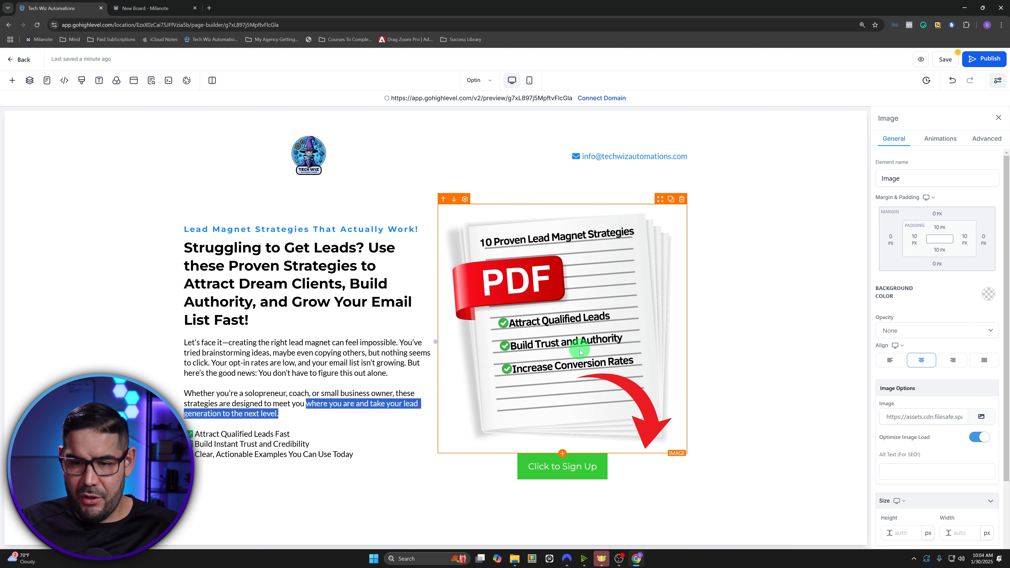
pyautogui.scroll(-2, 952, 495)
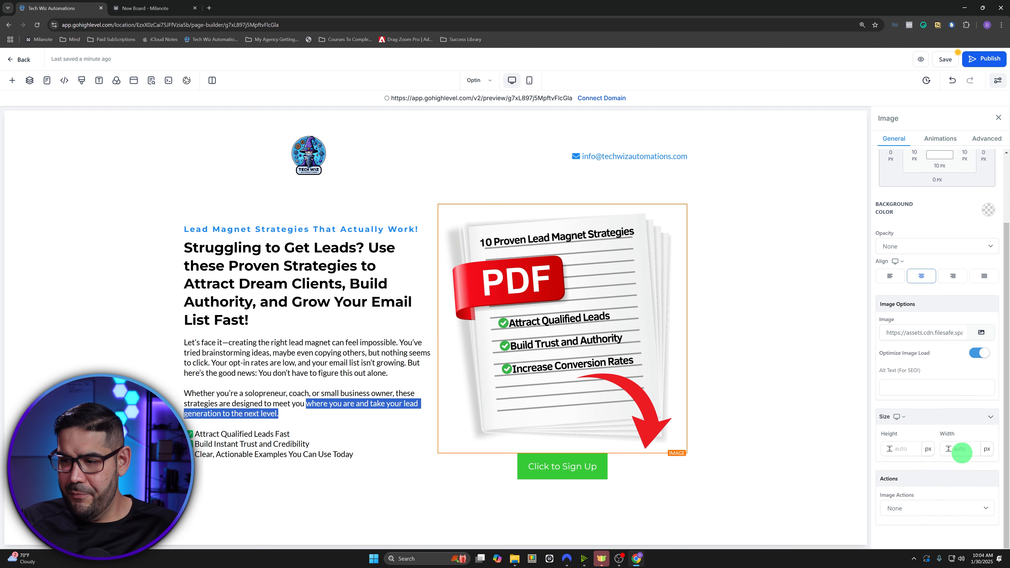
pyautogui.click(962, 450)
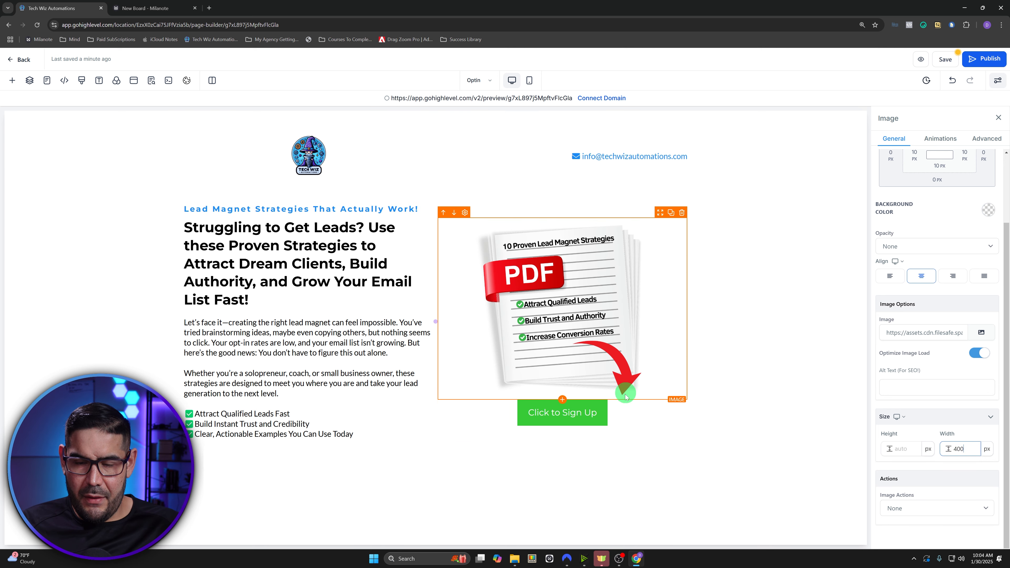
pyautogui.click(635, 412)
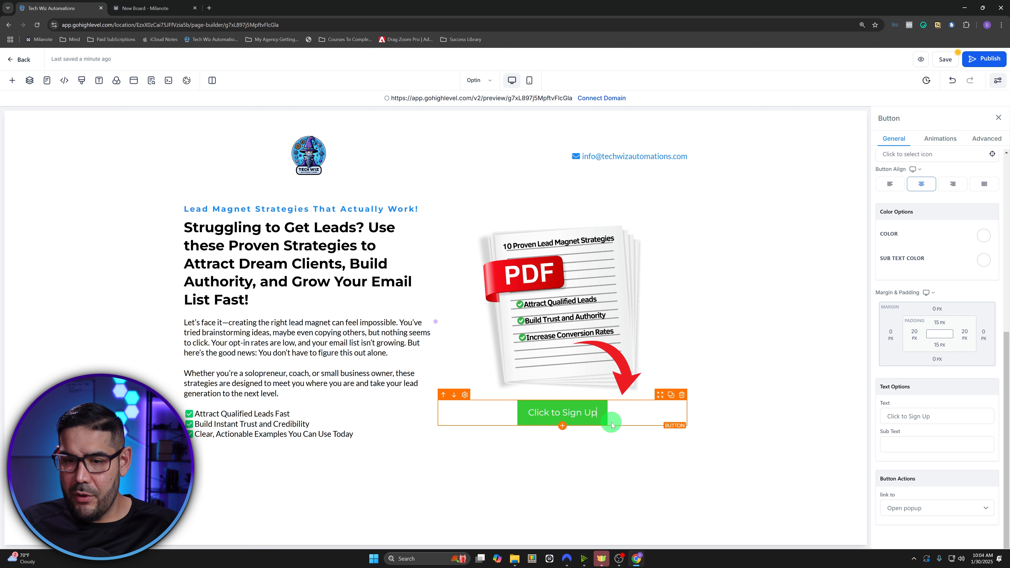
# - Change the sign-up button's background colour from green to blue
pyautogui.click(633, 416)
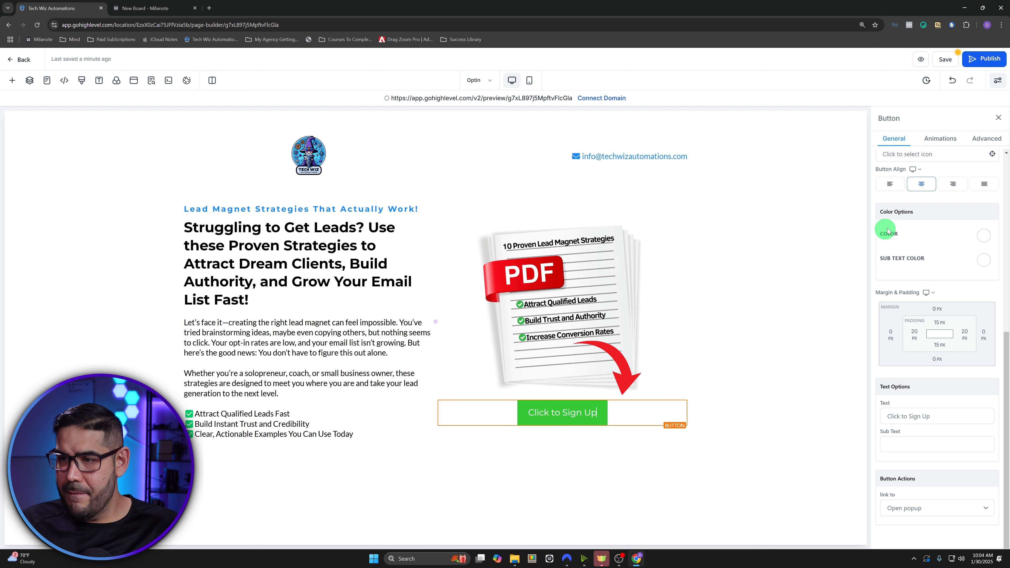
pyautogui.scroll(8, 958, 361)
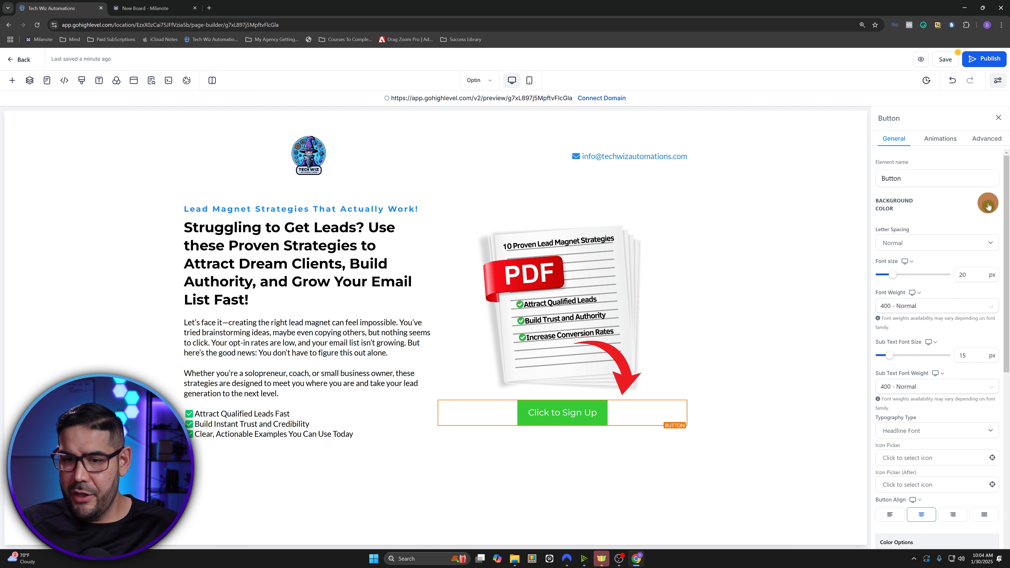
pyautogui.click(988, 205)
pyautogui.click(895, 229)
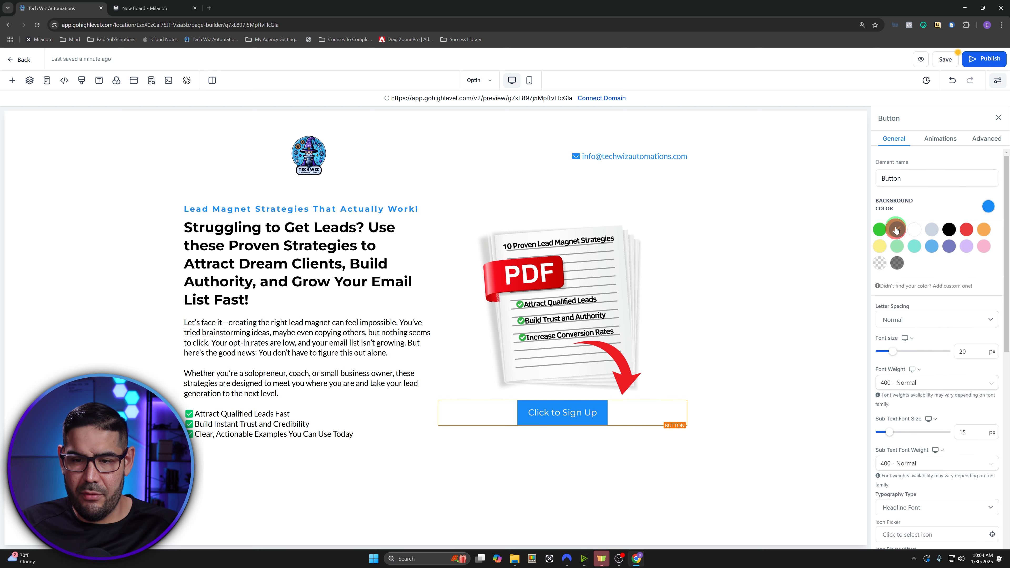
pyautogui.click(901, 142)
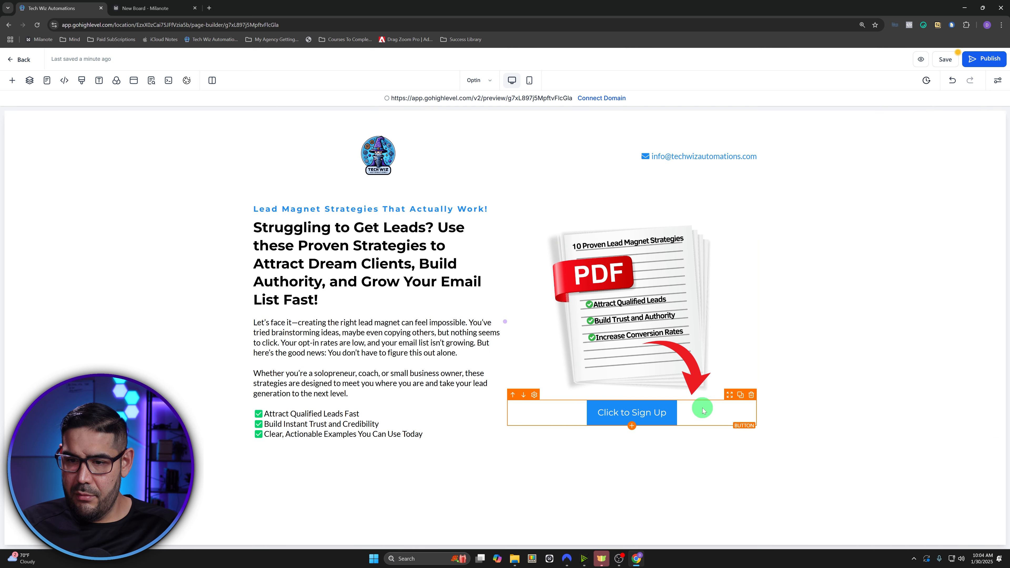
# - Change the button label to 'YES, I WANT THE FREE PDF NOW!'
pyautogui.click(701, 418)
pyautogui.scroll(-7, 913, 300)
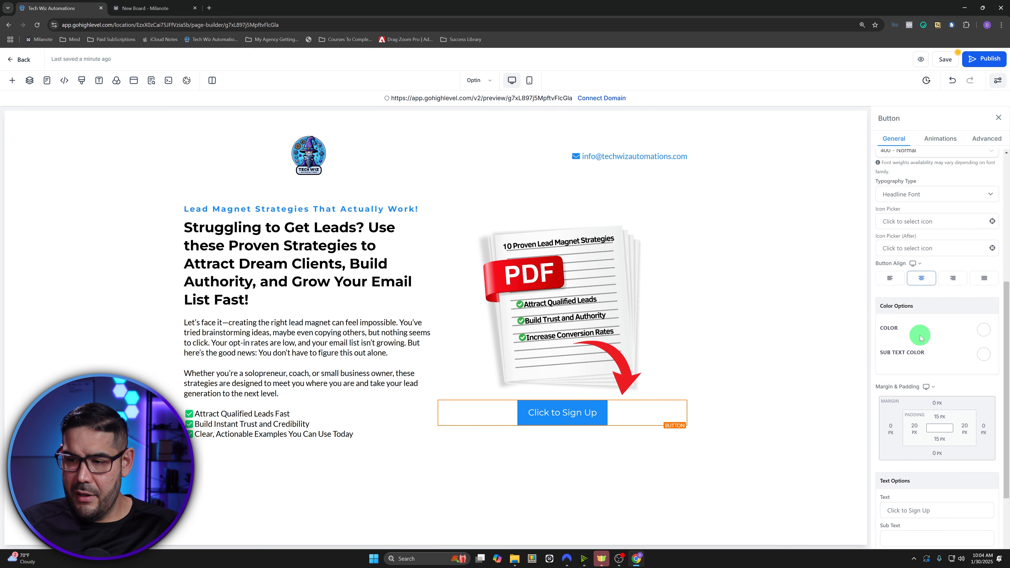
pyautogui.click(914, 343)
pyautogui.moveTo(942, 416); pyautogui.dragTo(852, 417)
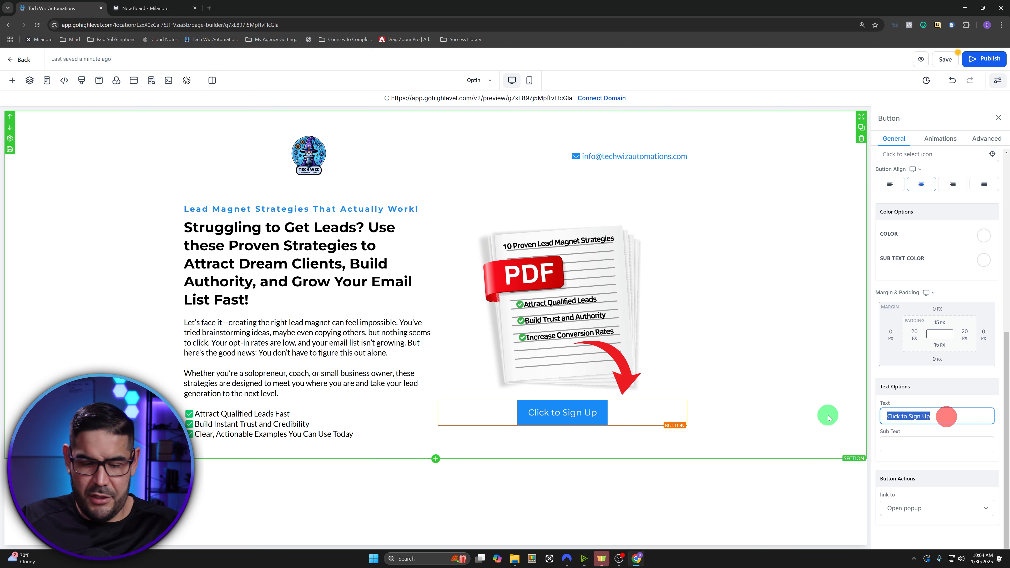
pyautogui.write('YES')
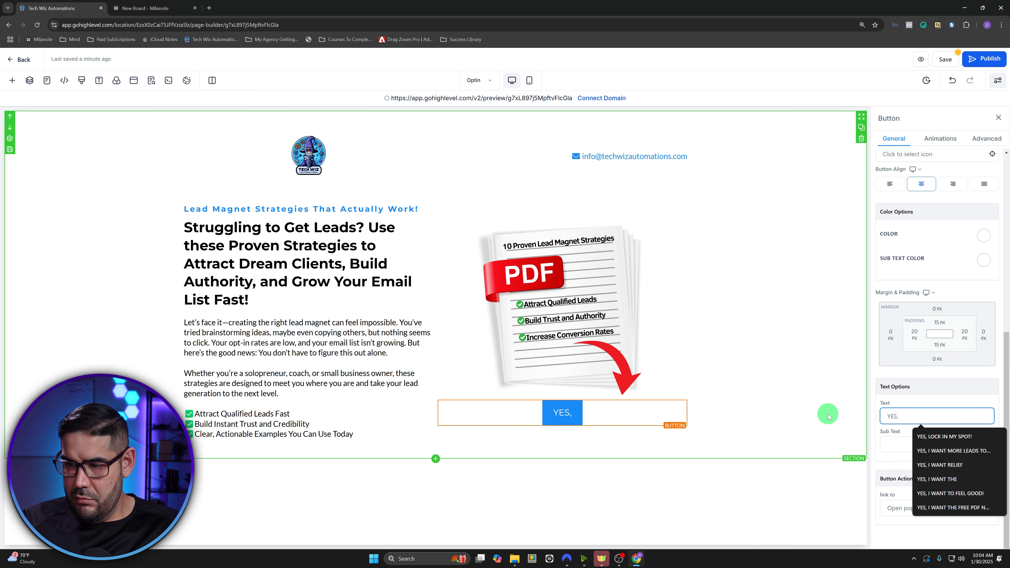
pyautogui.write(',')
pyautogui.click(953, 508)
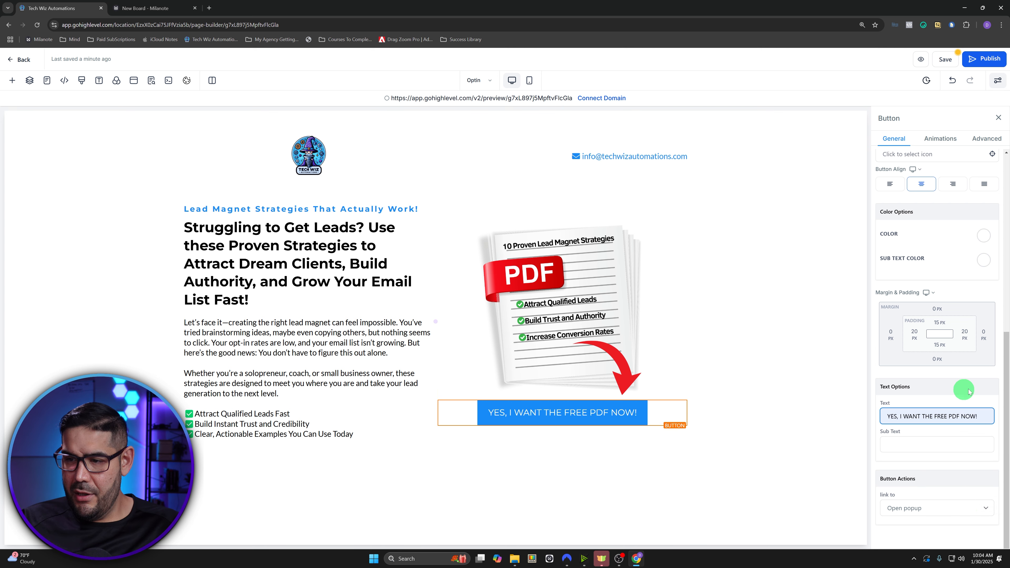
pyautogui.scroll(8, 921, 416)
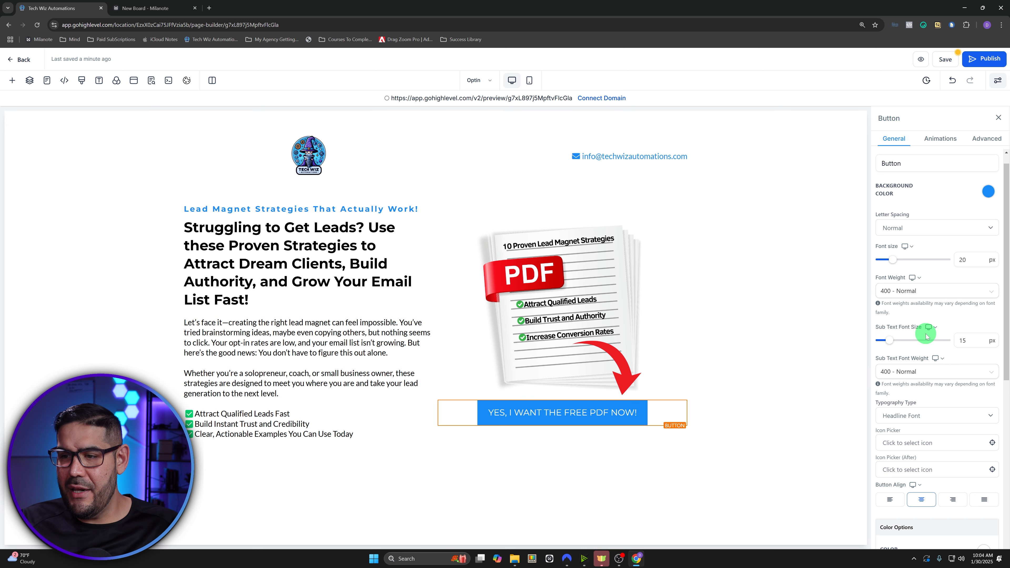
# - Make the YES, I WANT THE FREE PDF NOW! button text bold and give it a full border
pyautogui.click(950, 292)
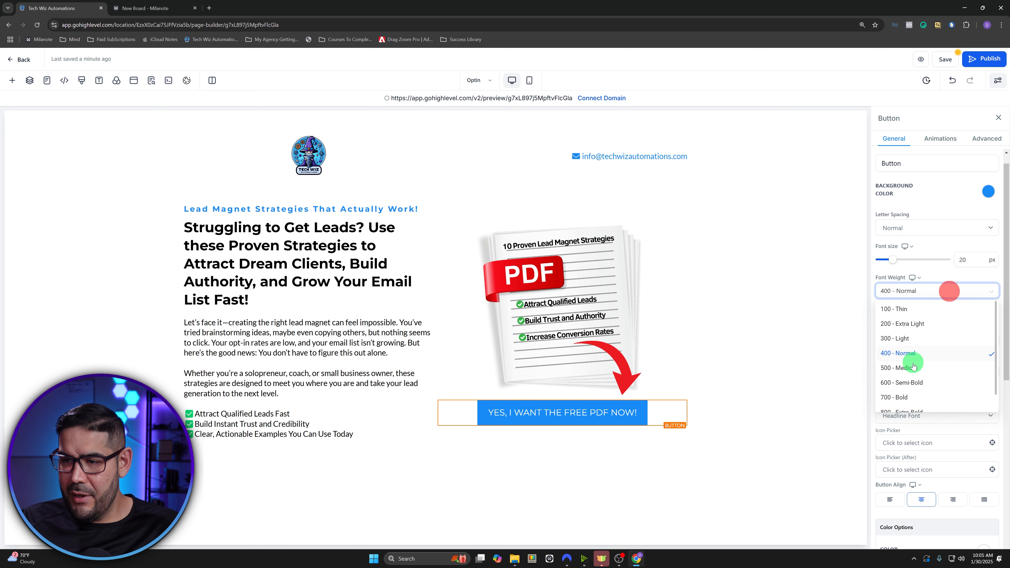
pyautogui.click(918, 399)
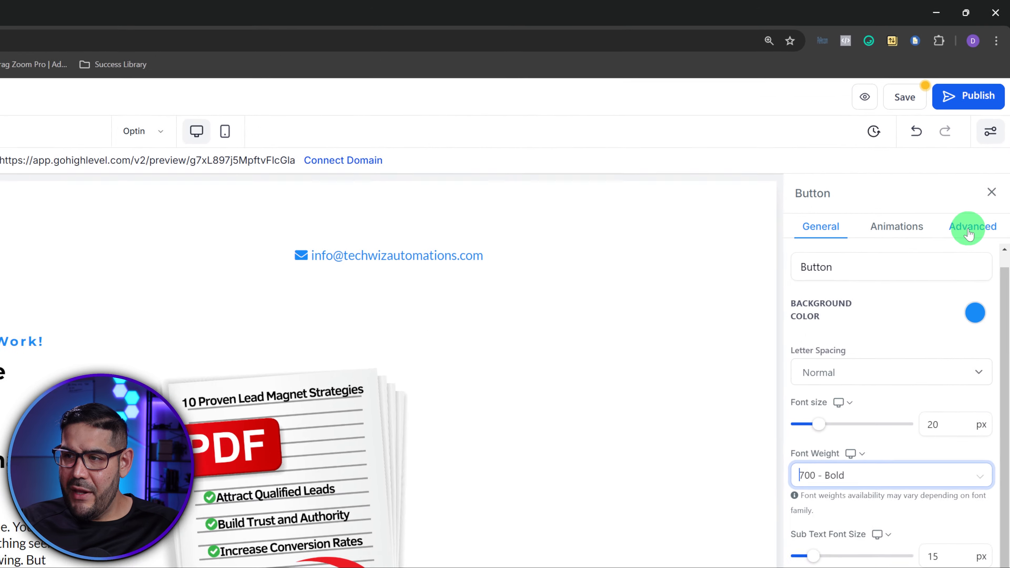
pyautogui.click(977, 141)
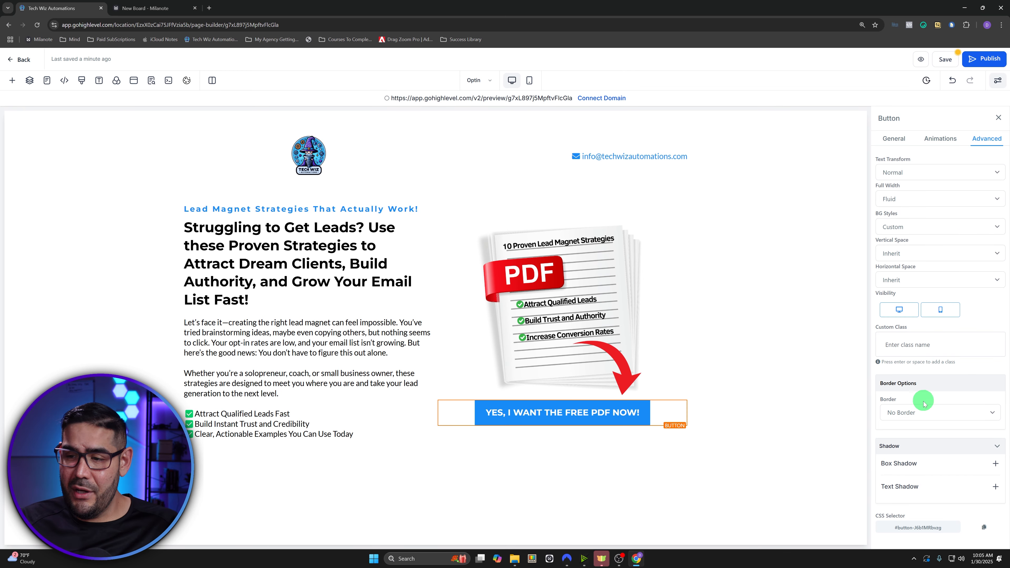
pyautogui.click(922, 412)
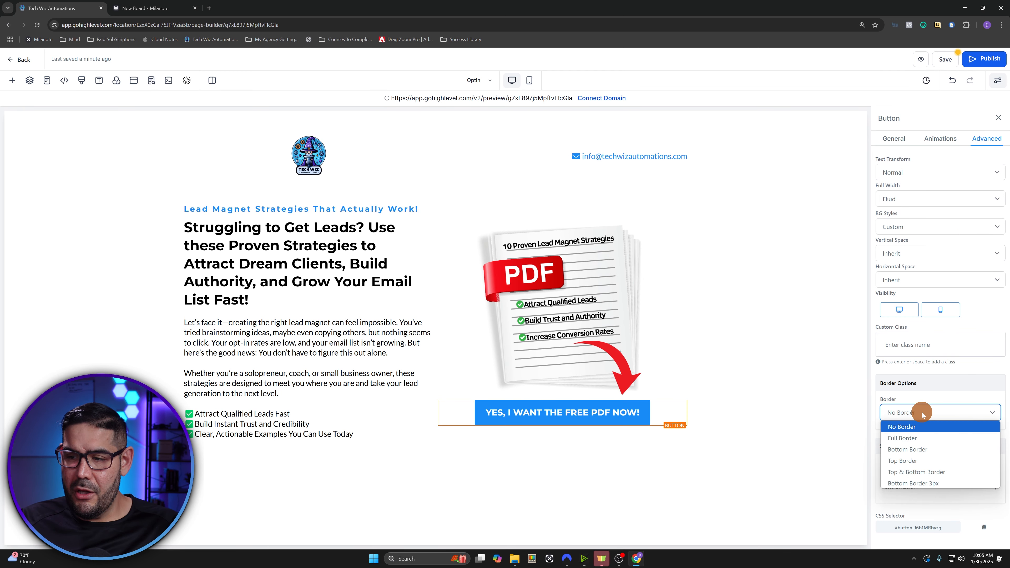
pyautogui.click(922, 438)
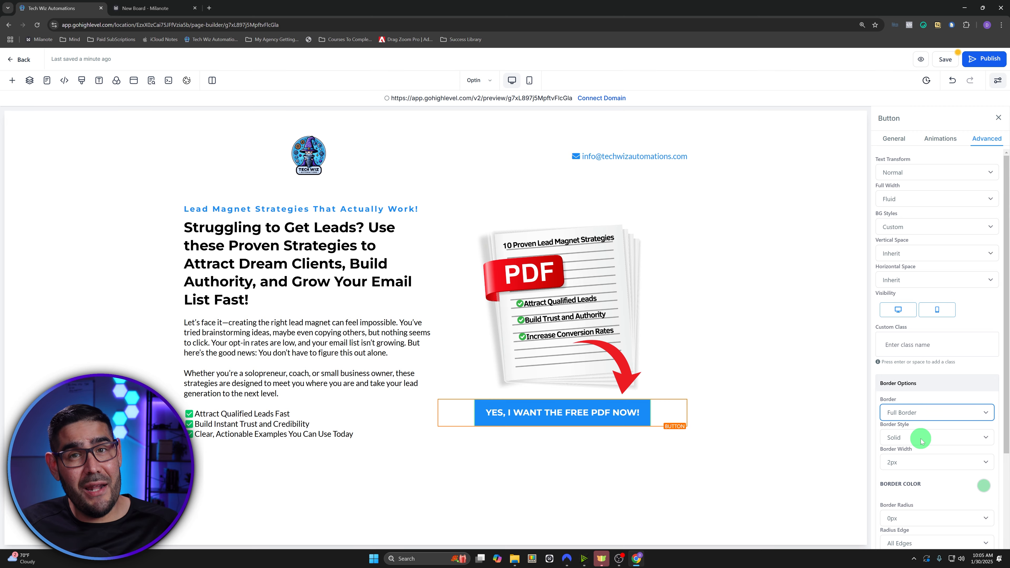
# - Round the button's corners to 10px and set its border back to No Border
pyautogui.scroll(-3, 921, 438)
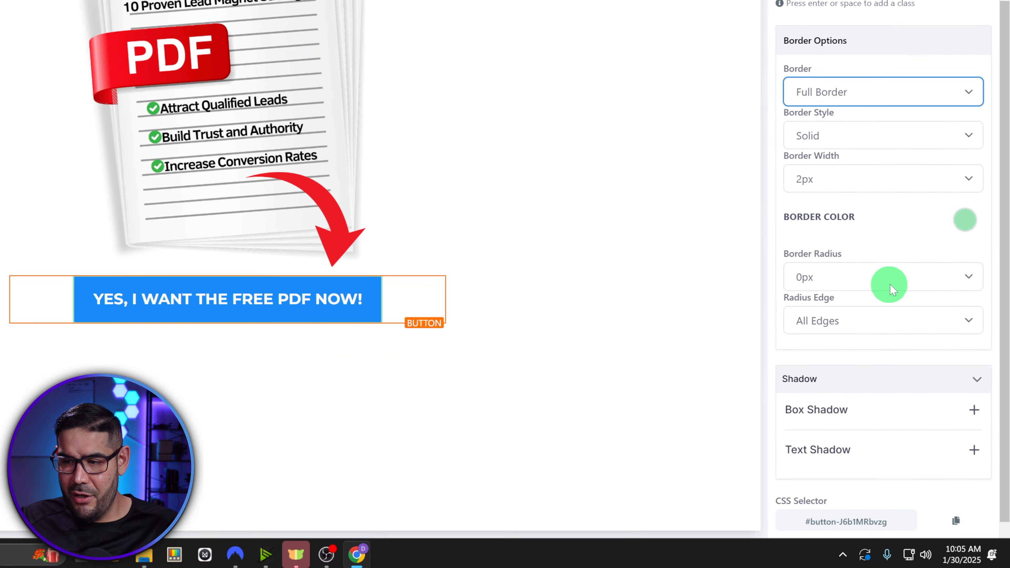
pyautogui.click(942, 401)
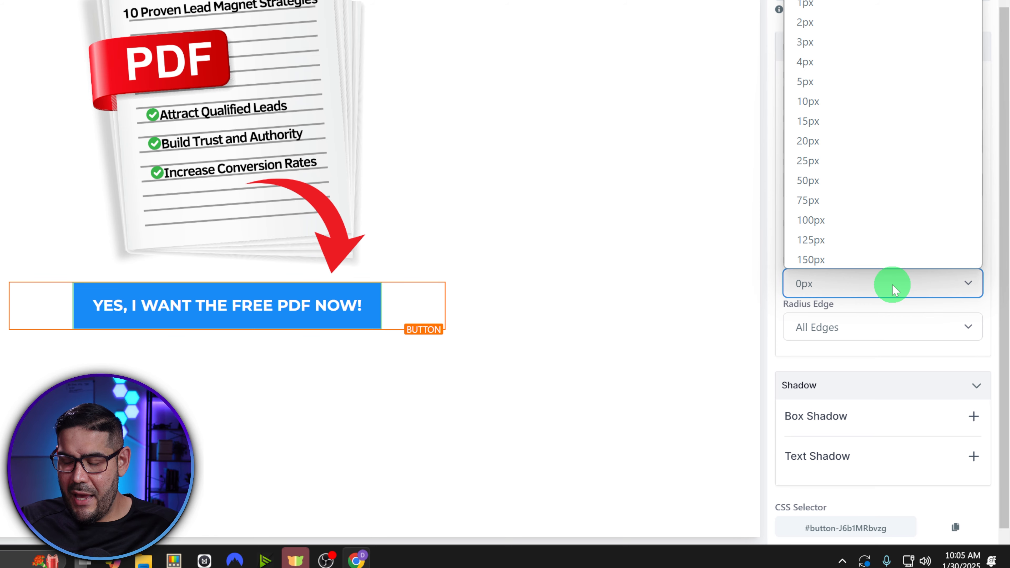
pyautogui.click(836, 164)
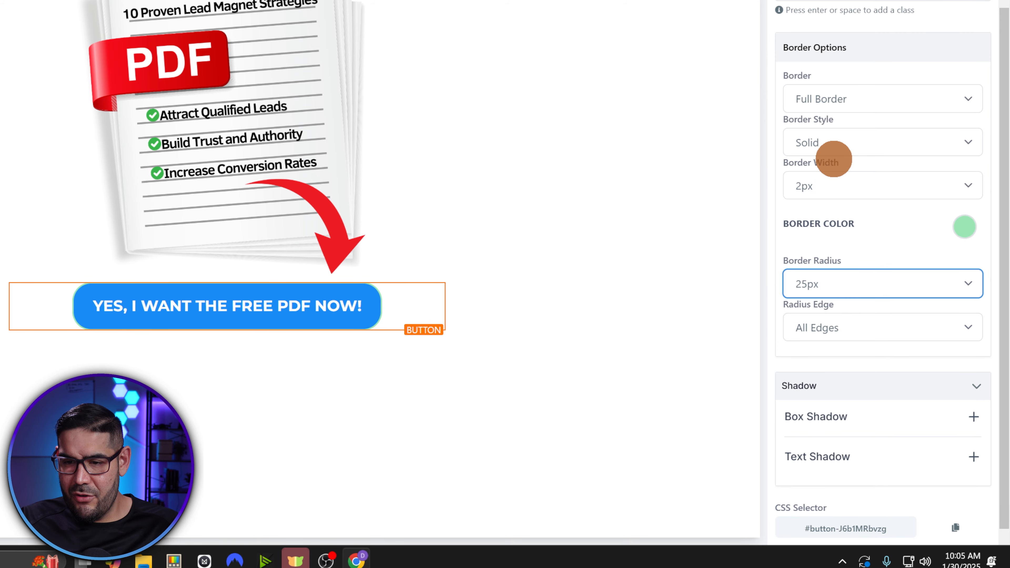
pyautogui.click(822, 283)
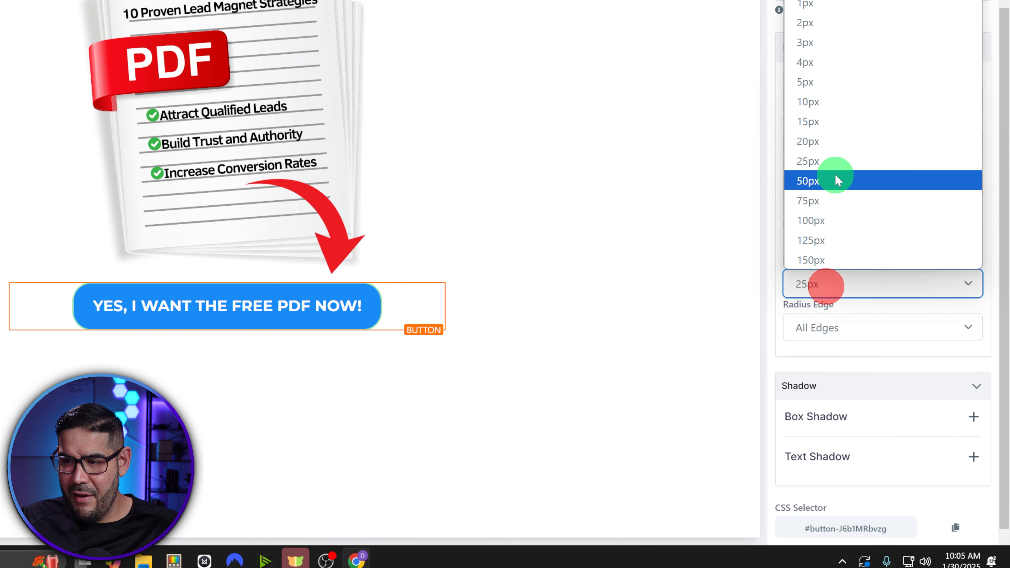
pyautogui.click(838, 103)
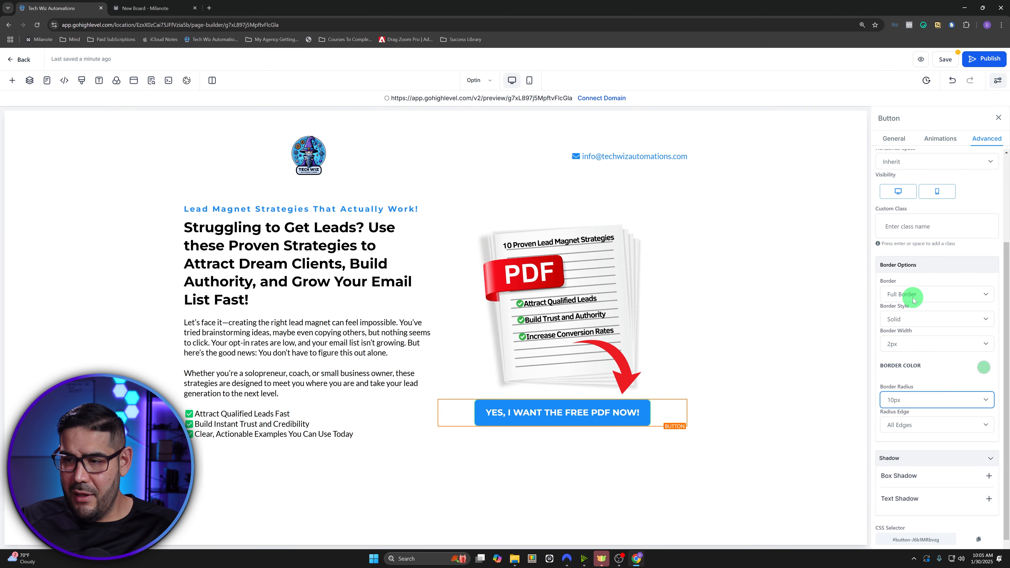
pyautogui.click(846, 119)
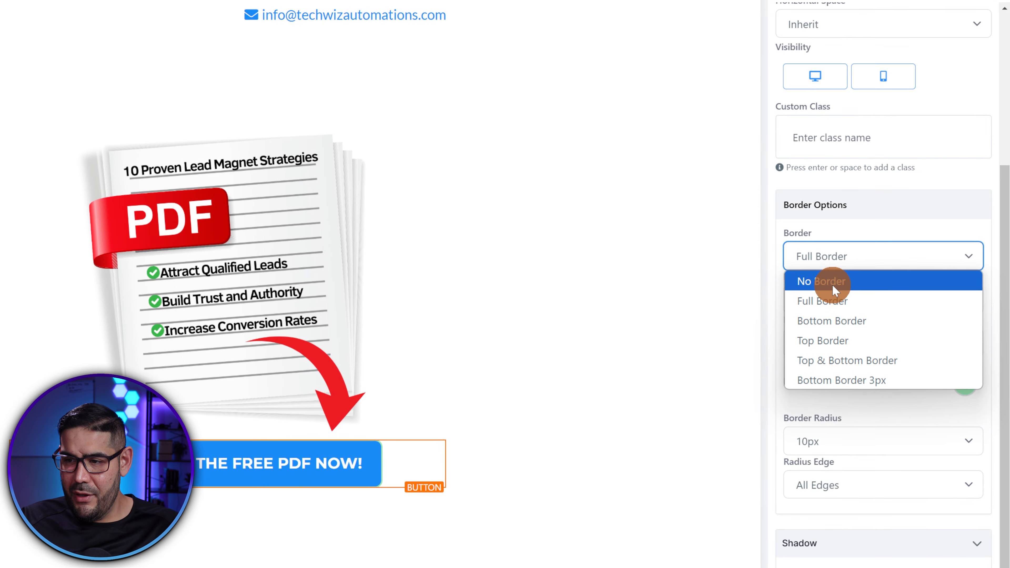
pyautogui.click(908, 308)
pyautogui.click(831, 284)
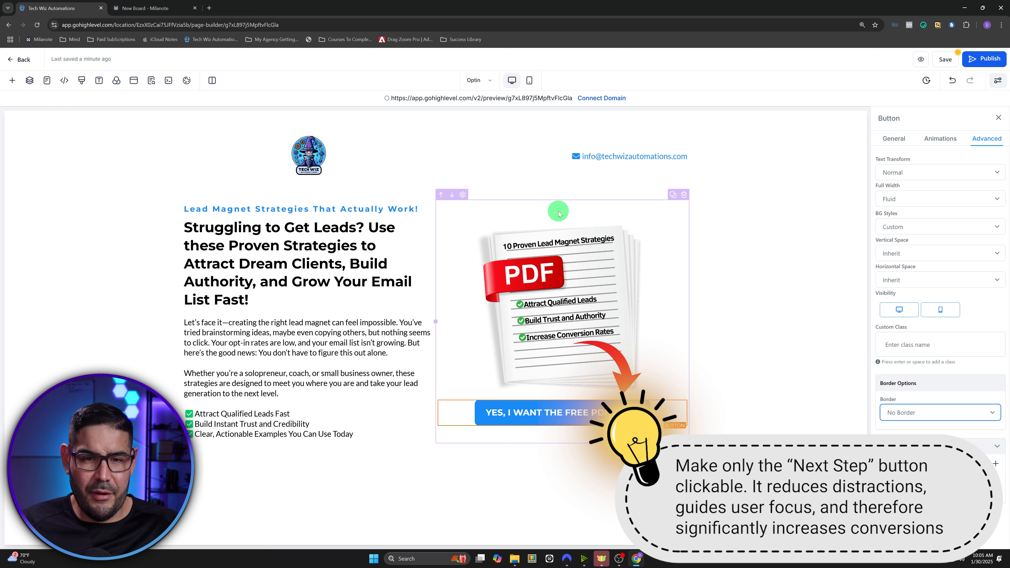
pyautogui.click(559, 214)
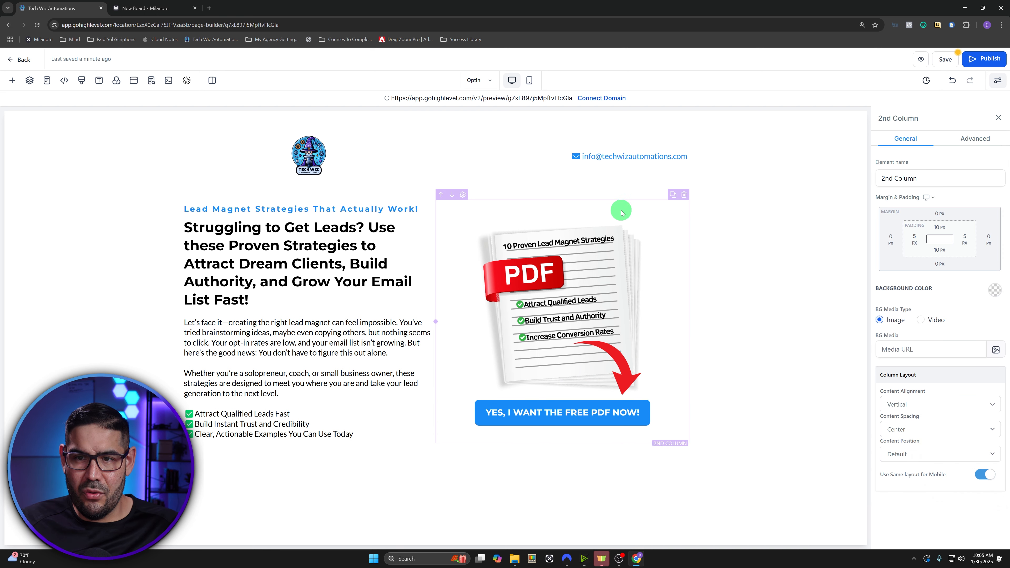
# - Give the PDF mockup column the light grey background colour preset
pyautogui.click(994, 290)
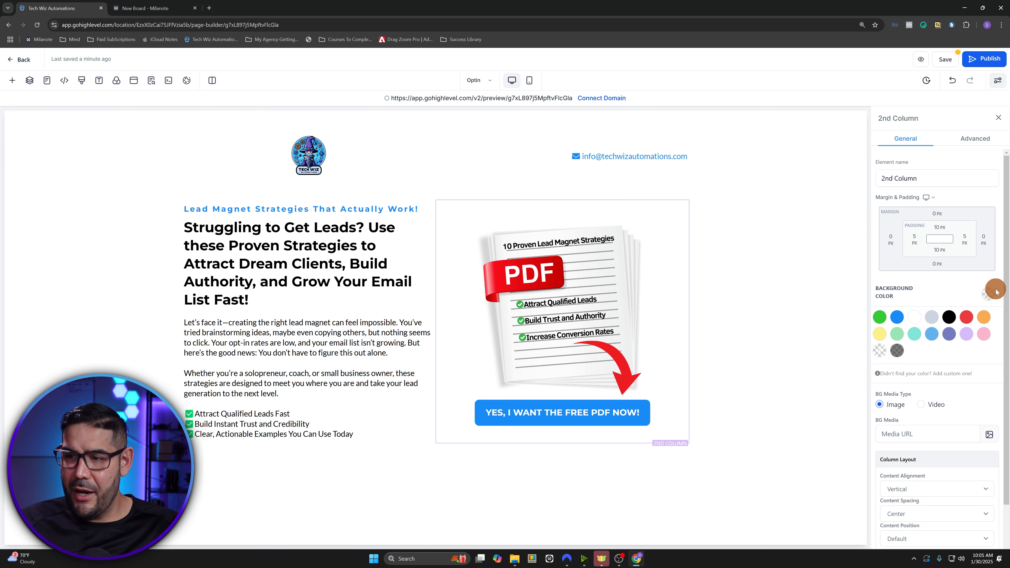
pyautogui.click(932, 320)
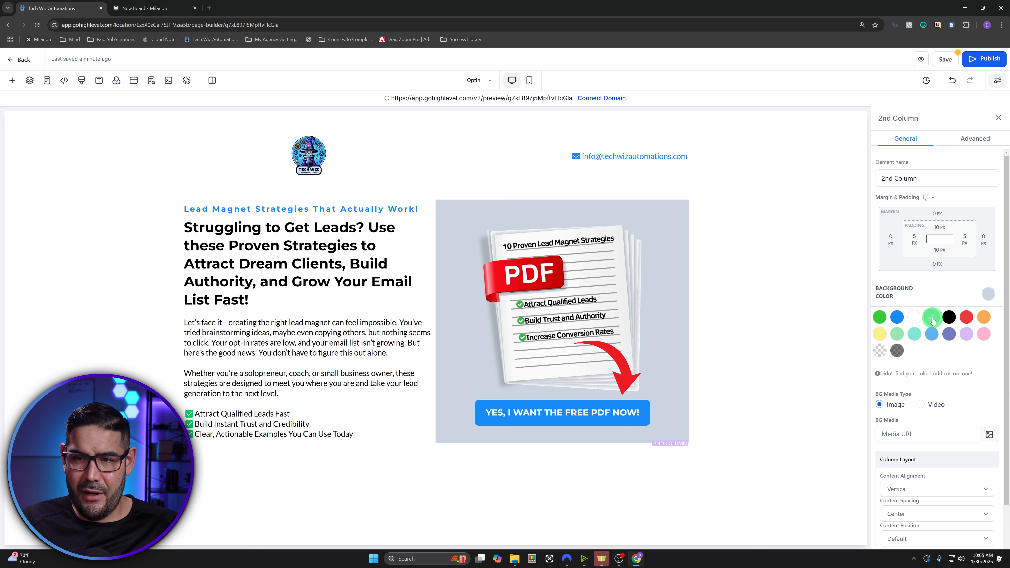
pyautogui.click(782, 329)
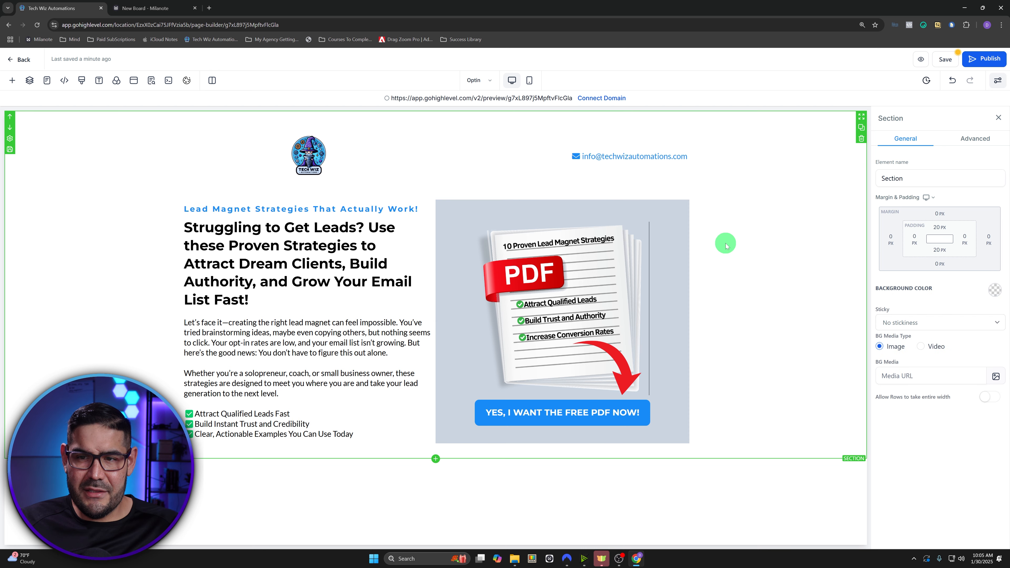
pyautogui.click(604, 207)
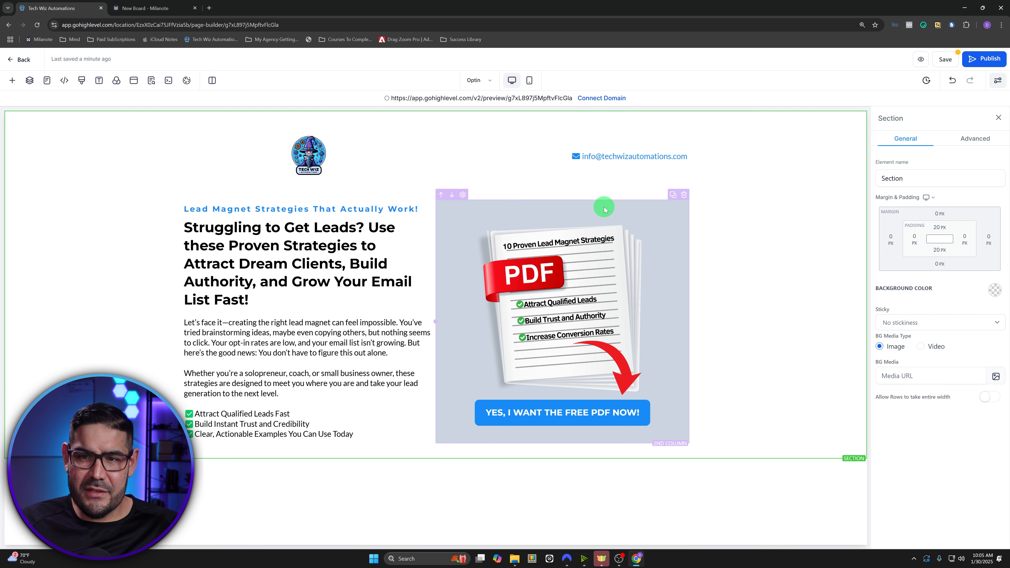
pyautogui.click(643, 209)
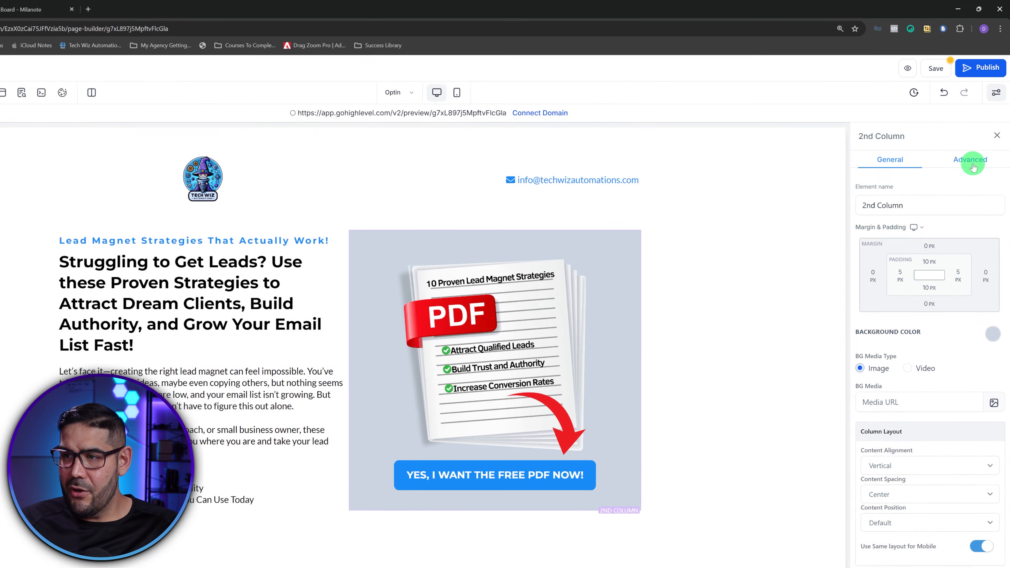
# - Round the grey column's corners to 15px and set its border to No Border
pyautogui.click(976, 140)
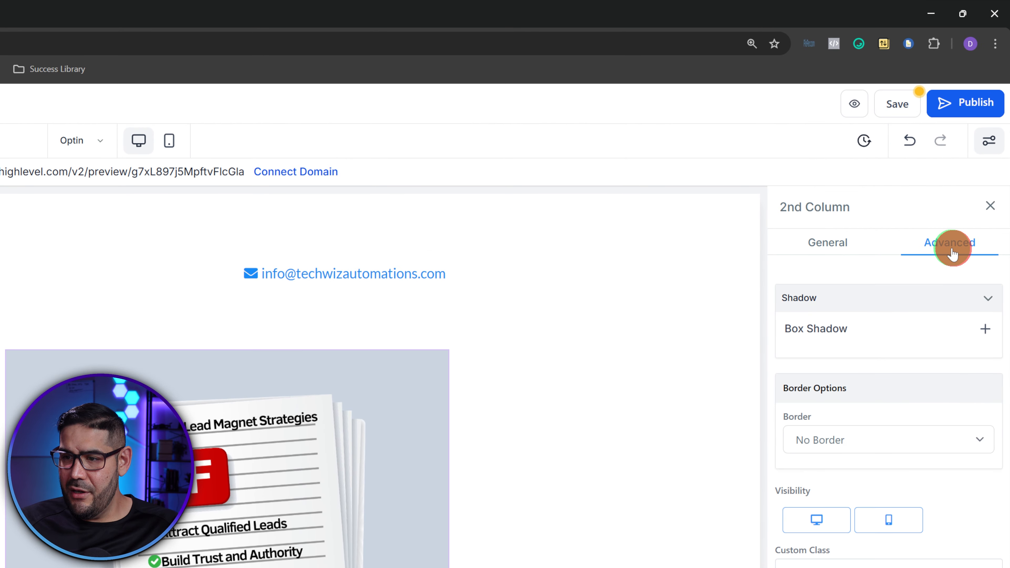
pyautogui.click(874, 439)
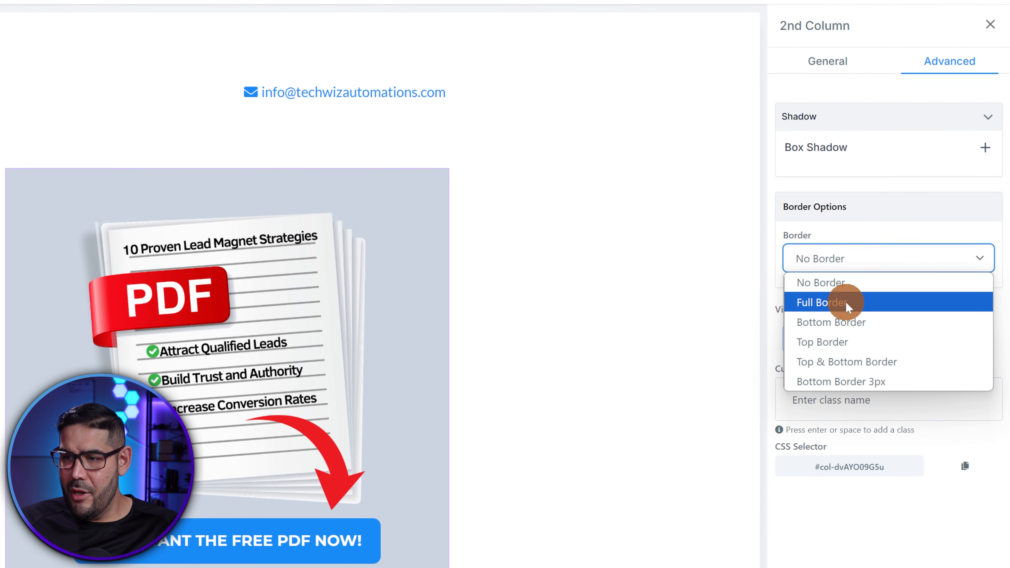
pyautogui.click(844, 302)
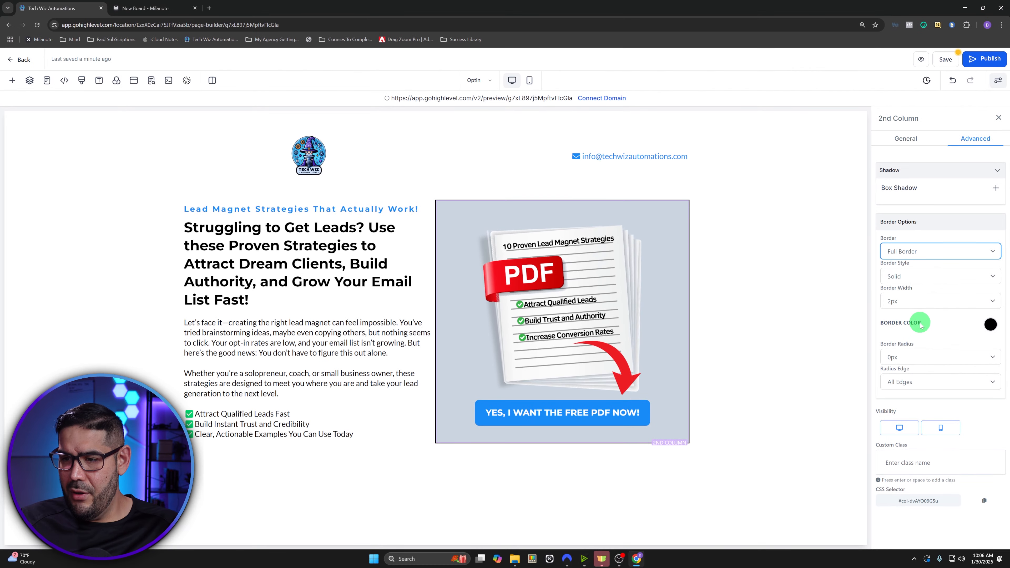
pyautogui.click(851, 427)
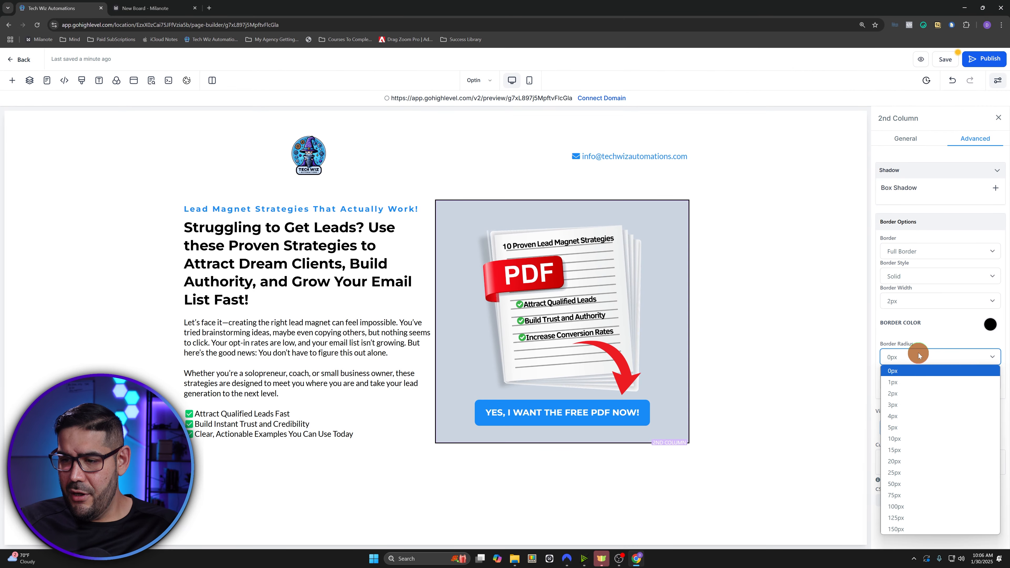
pyautogui.click(919, 450)
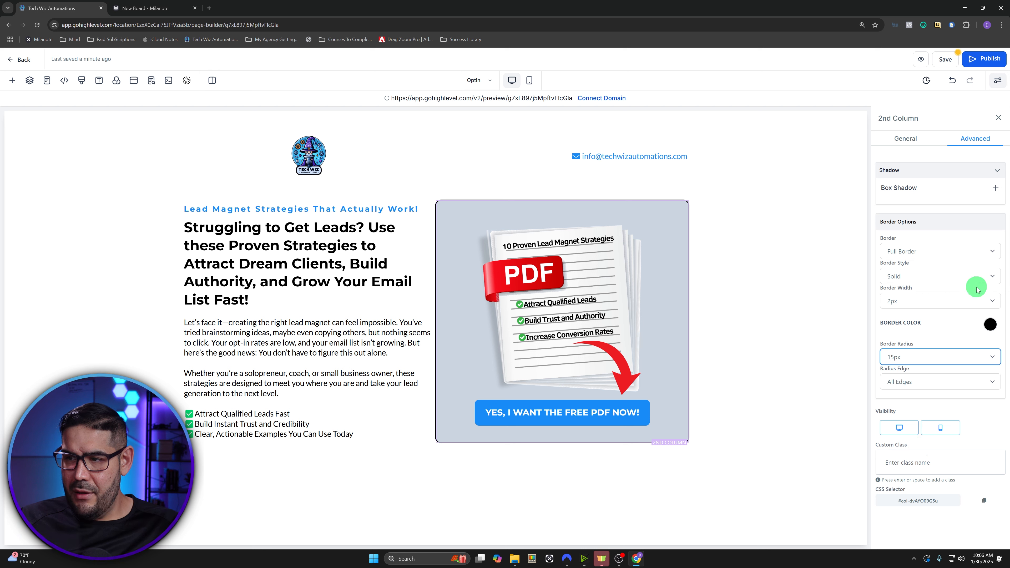
pyautogui.click(955, 250)
pyautogui.click(929, 264)
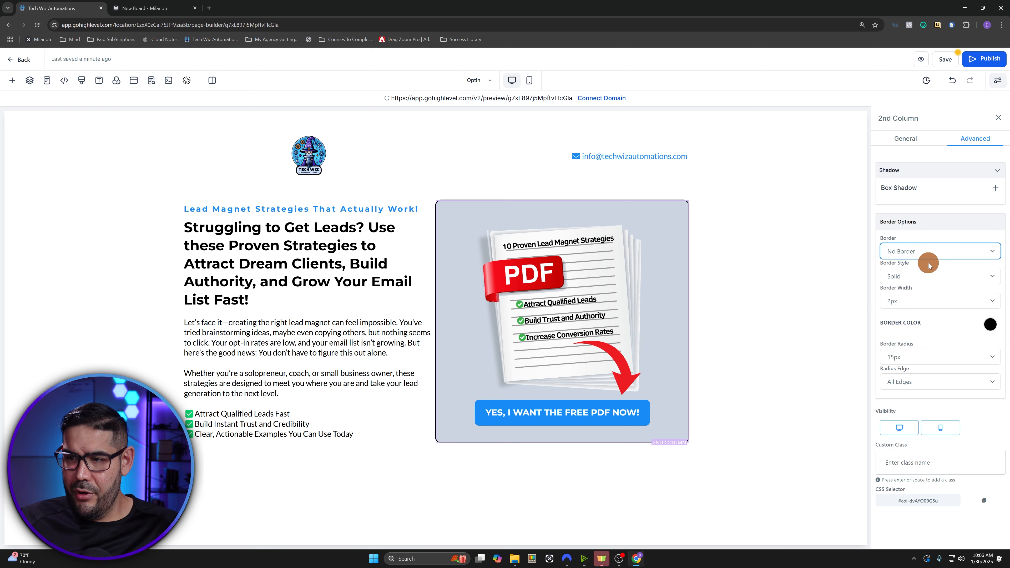
pyautogui.click(353, 303)
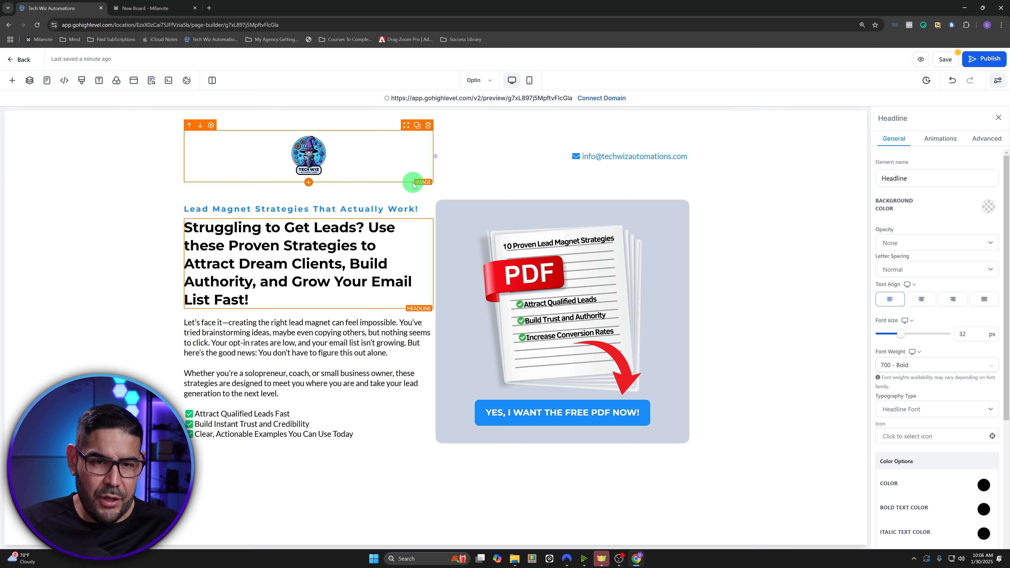
# - Set the left text column's right margin to the 40 preset
pyautogui.click(394, 201)
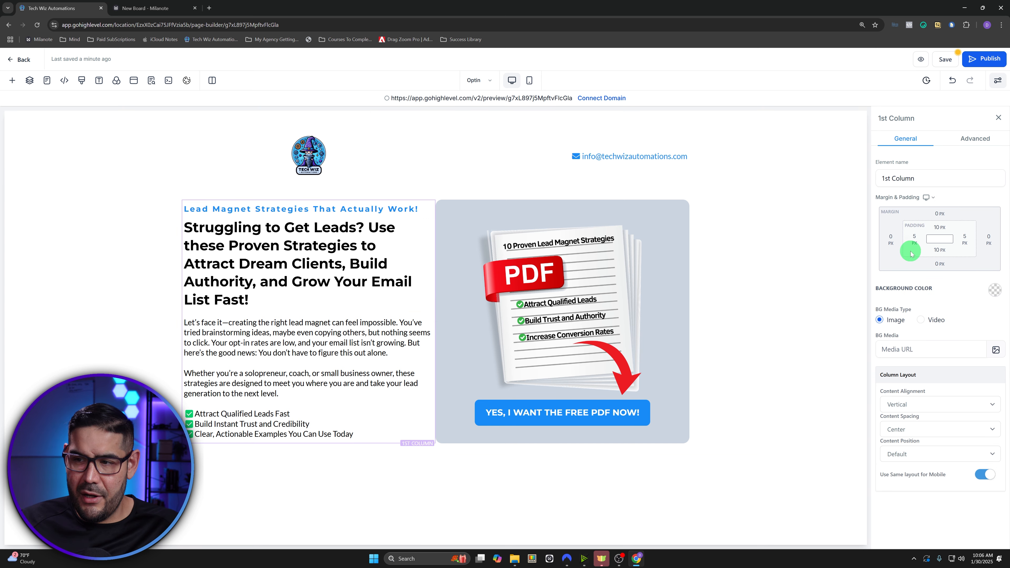
pyautogui.click(988, 240)
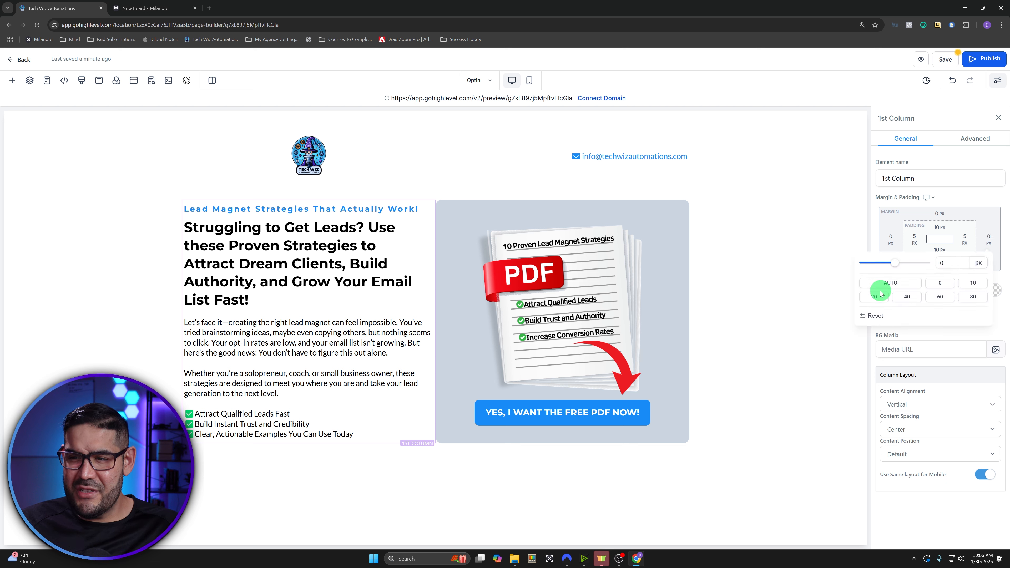
pyautogui.click(874, 297)
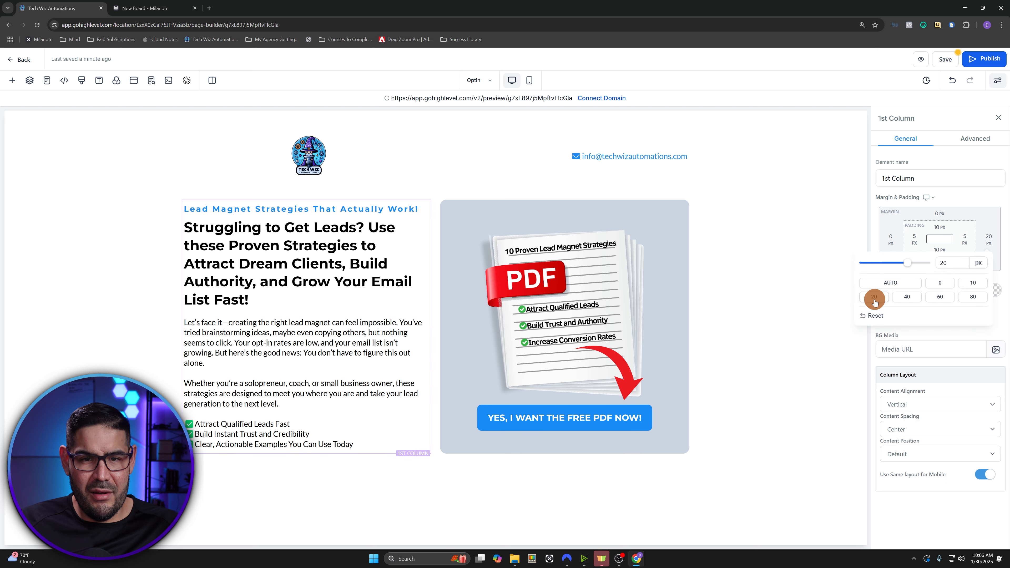
pyautogui.click(907, 297)
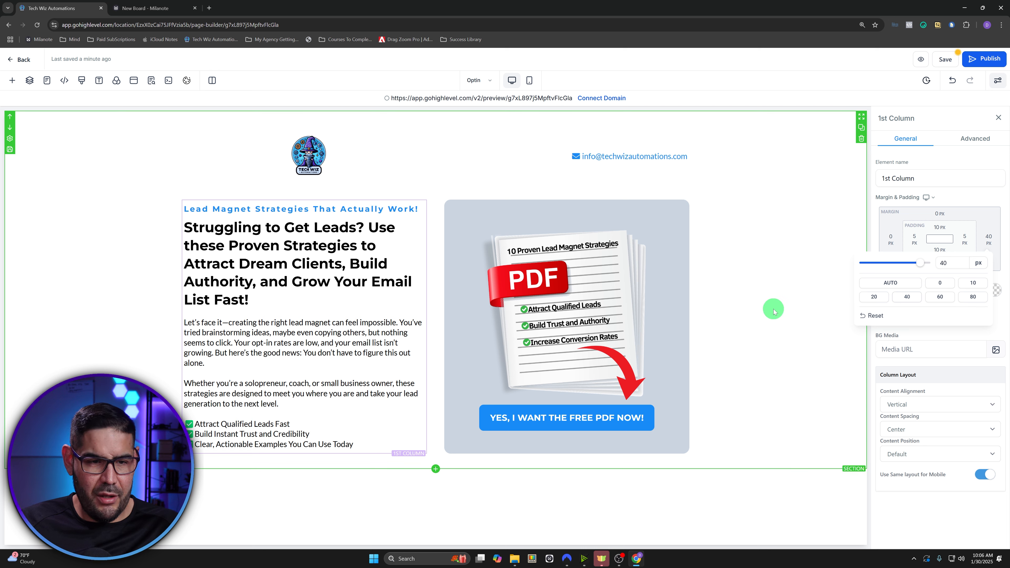
pyautogui.click(124, 320)
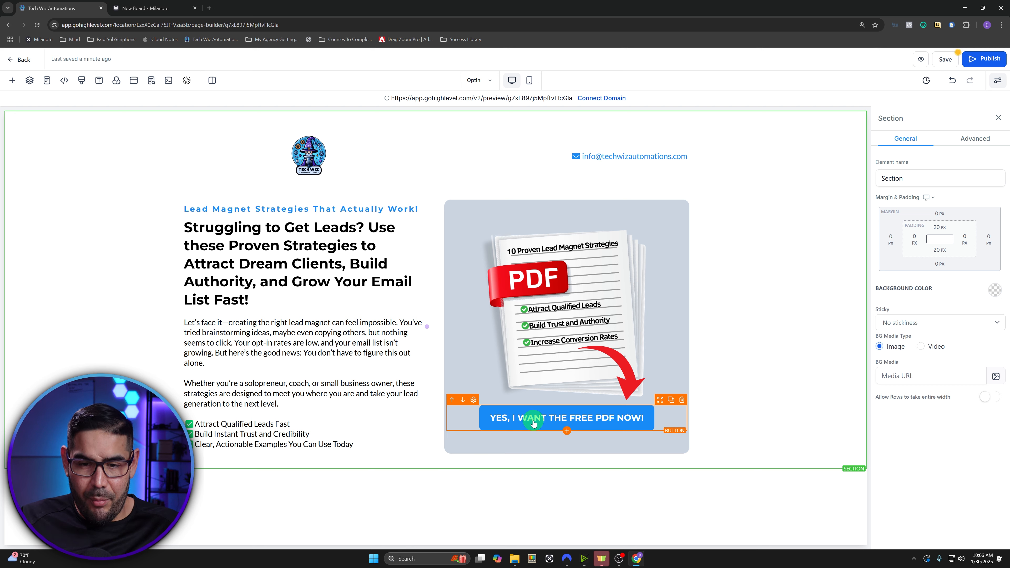
pyautogui.click(759, 373)
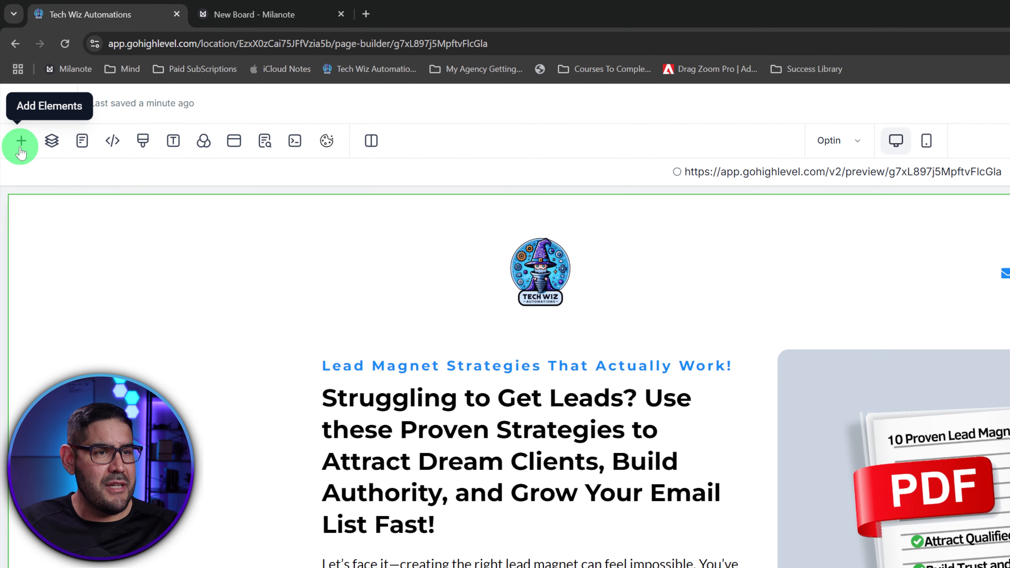
# - Add a full-width section with a one-column row below the hero and drop a Paragraph into it
pyautogui.click(12, 81)
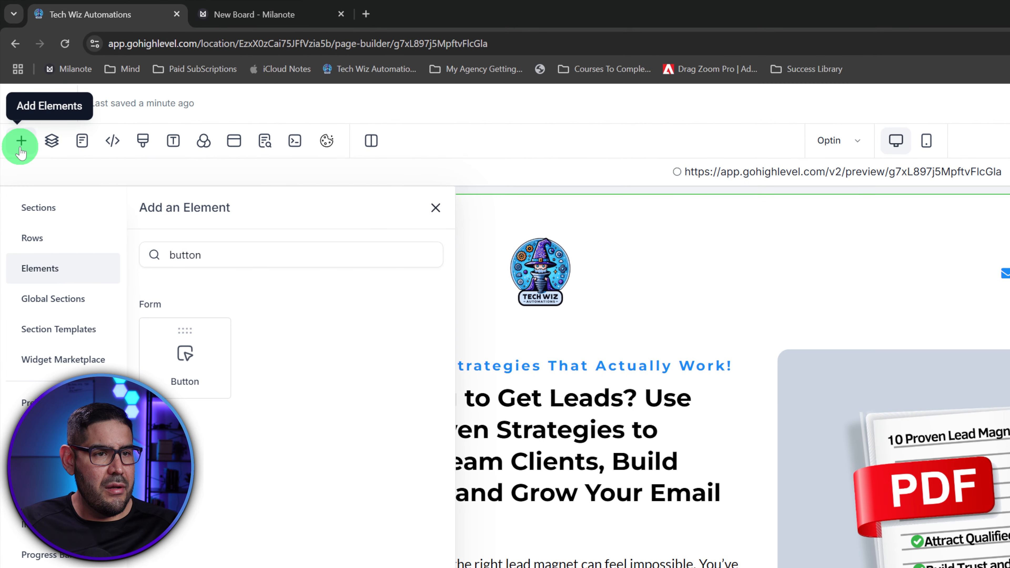
pyautogui.click(215, 259)
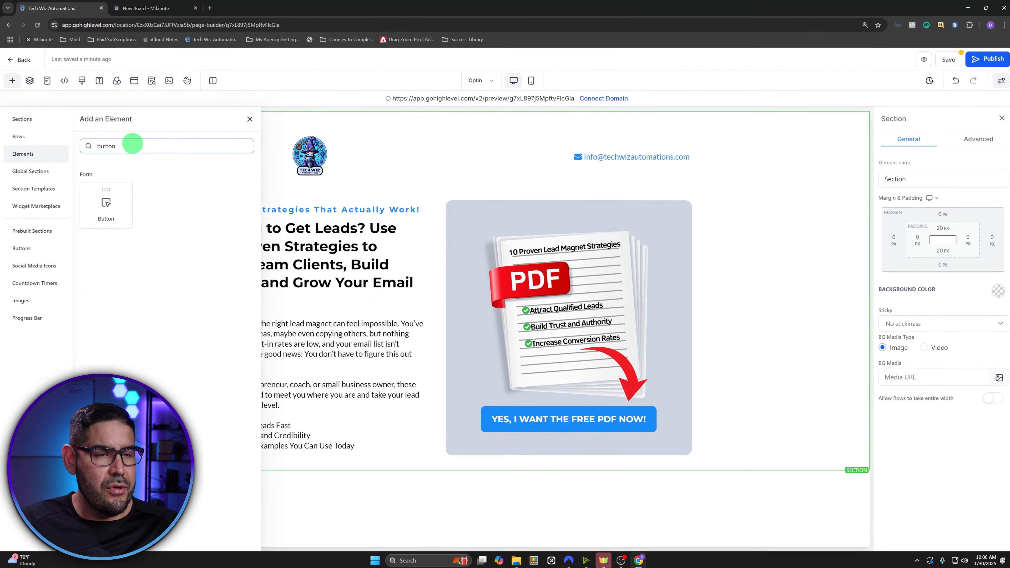
pyautogui.moveTo(232, 253); pyautogui.dragTo(150, 253)
pyautogui.click(40, 120)
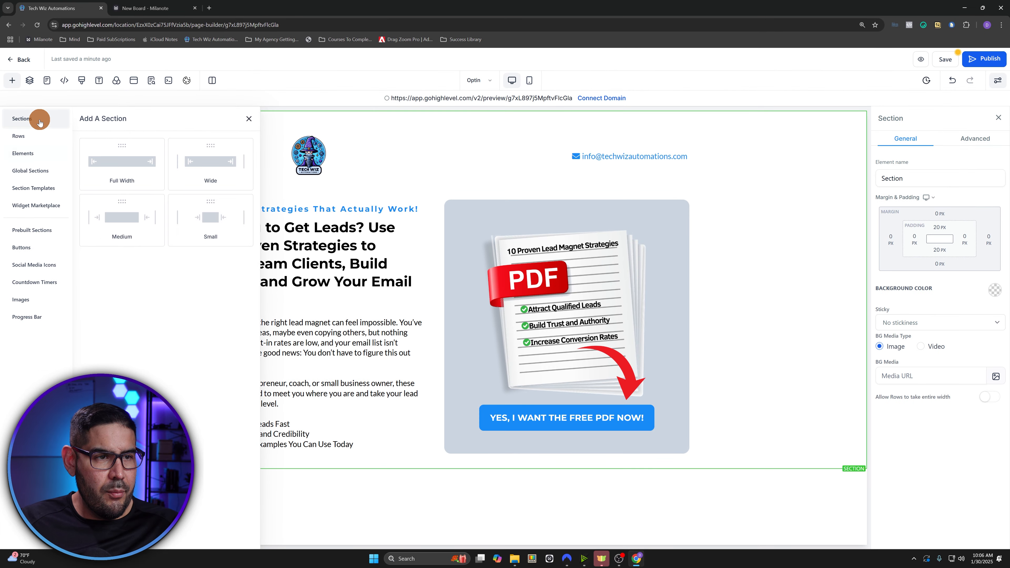
pyautogui.moveTo(115, 160); pyautogui.dragTo(423, 520)
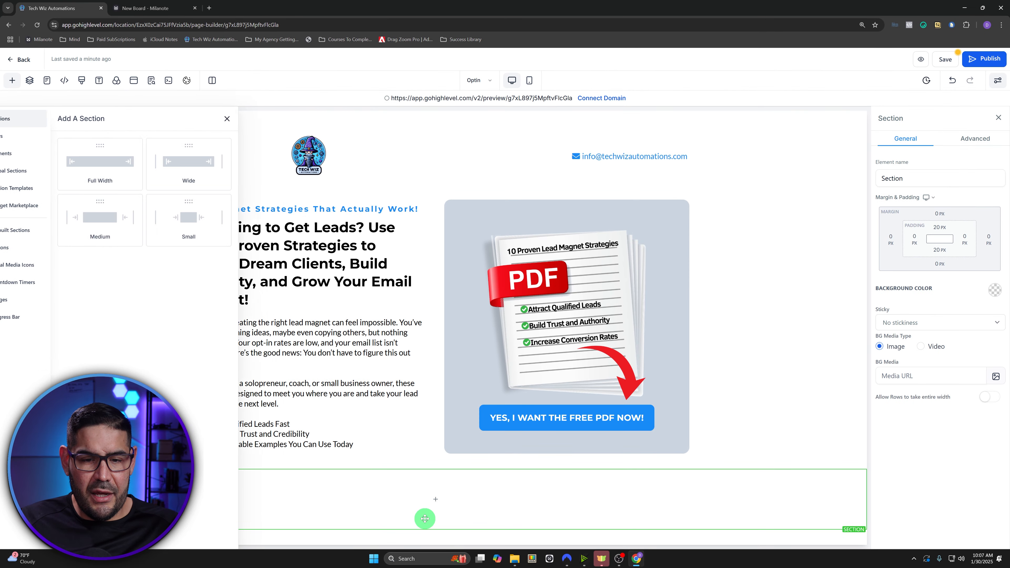
pyautogui.click(437, 499)
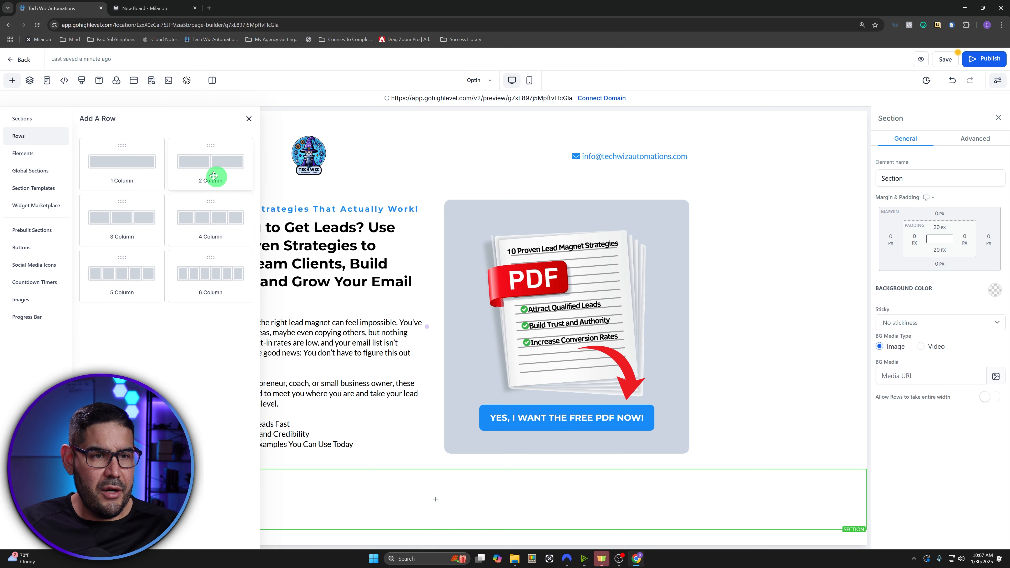
pyautogui.moveTo(121, 161); pyautogui.dragTo(437, 511)
pyautogui.click(447, 513)
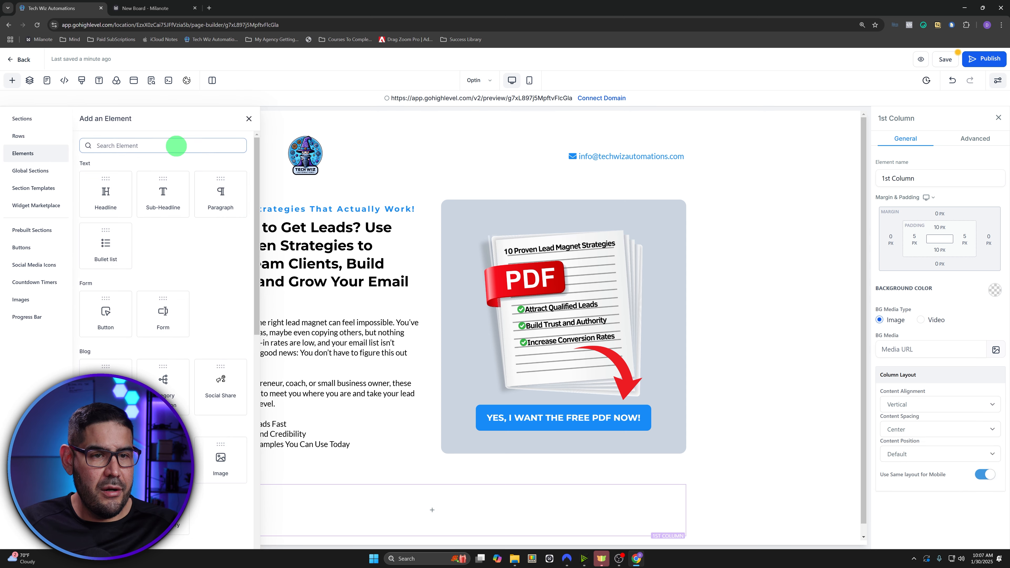
pyautogui.moveTo(228, 199); pyautogui.dragTo(444, 519)
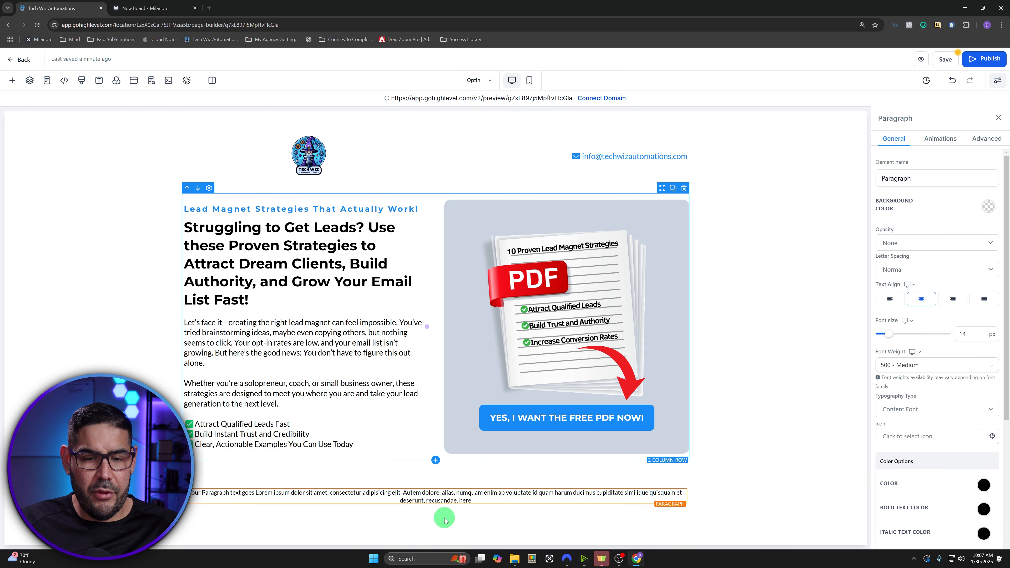
# - Replace the paragraph's Lorem ipsum placeholder text with Copyright
pyautogui.click(489, 493)
pyautogui.hotkey('ctrl', 'a')
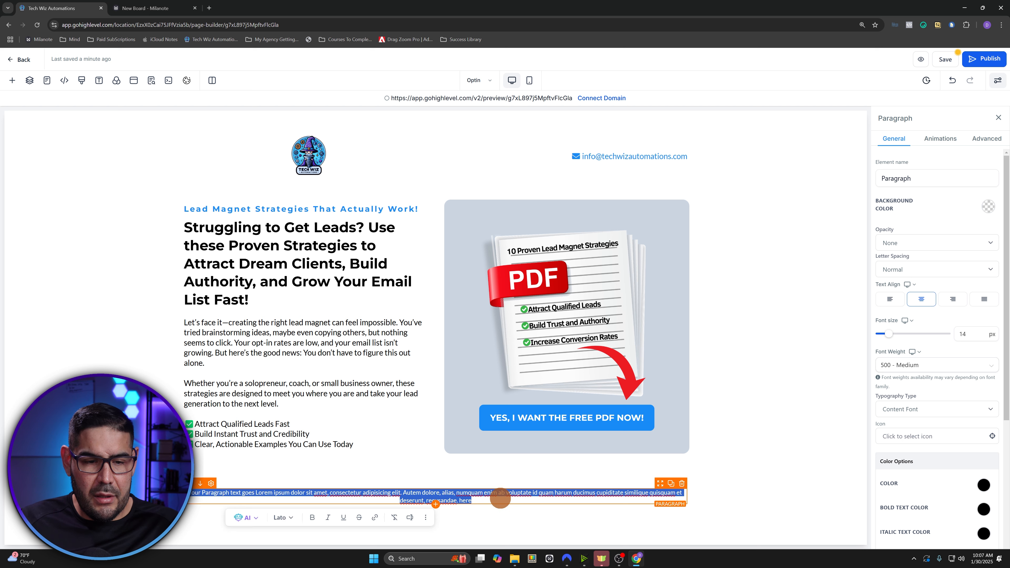
pyautogui.press('BackSpace')
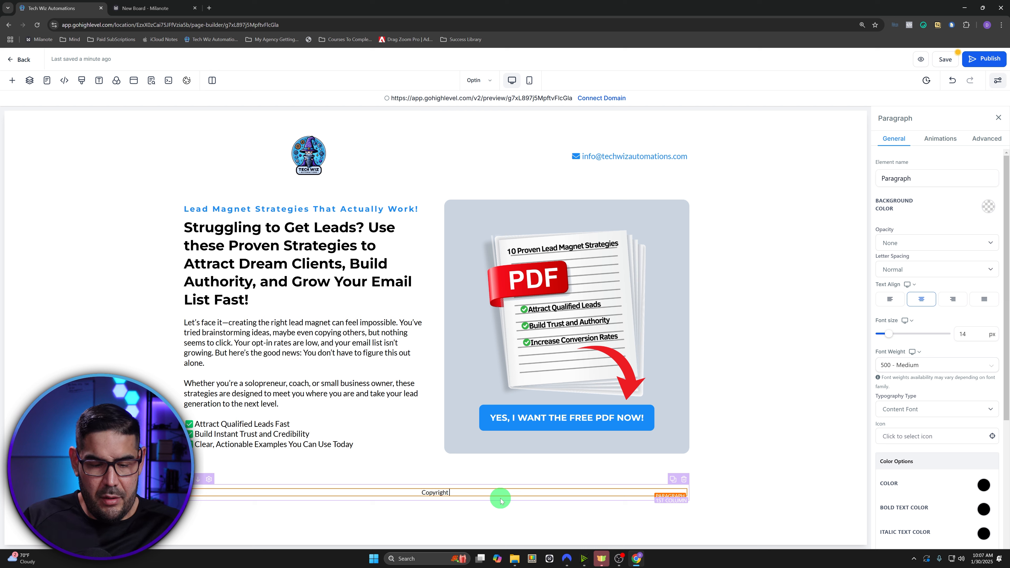
pyautogui.click(456, 494)
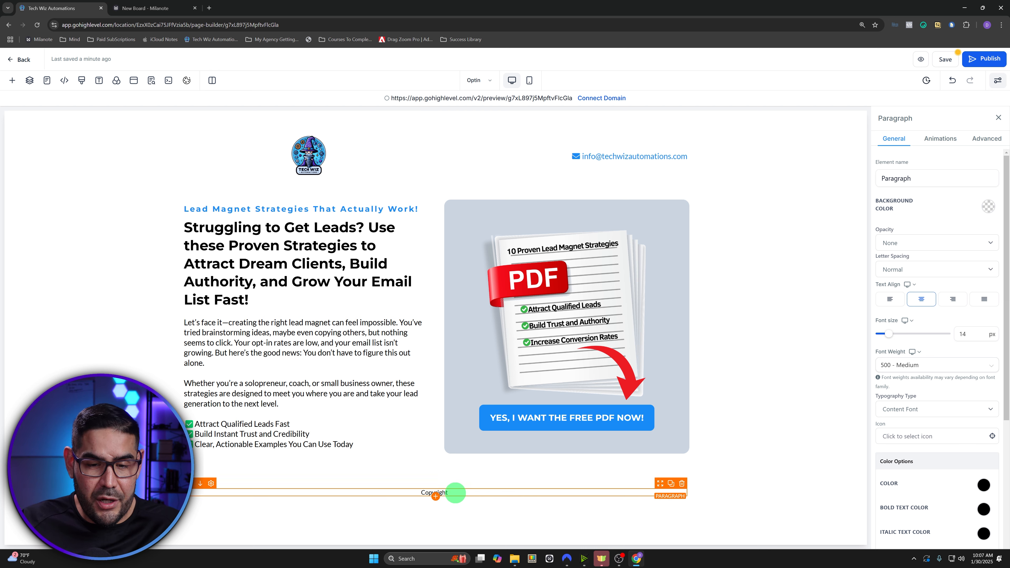
pyautogui.click(452, 492)
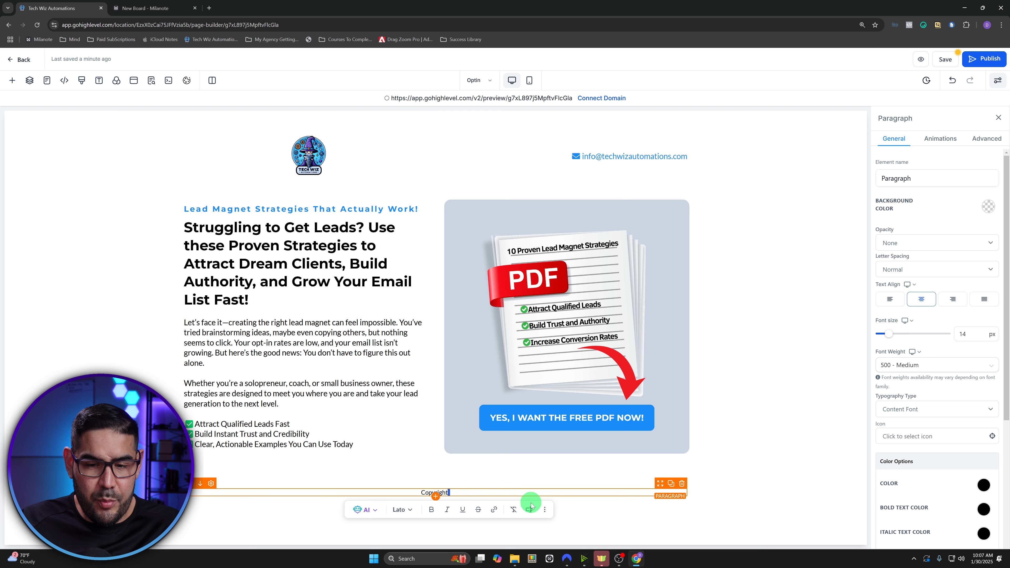
# - Insert the Right now > Year custom value, then add '. All Right Reserved' after it
pyautogui.click(529, 511)
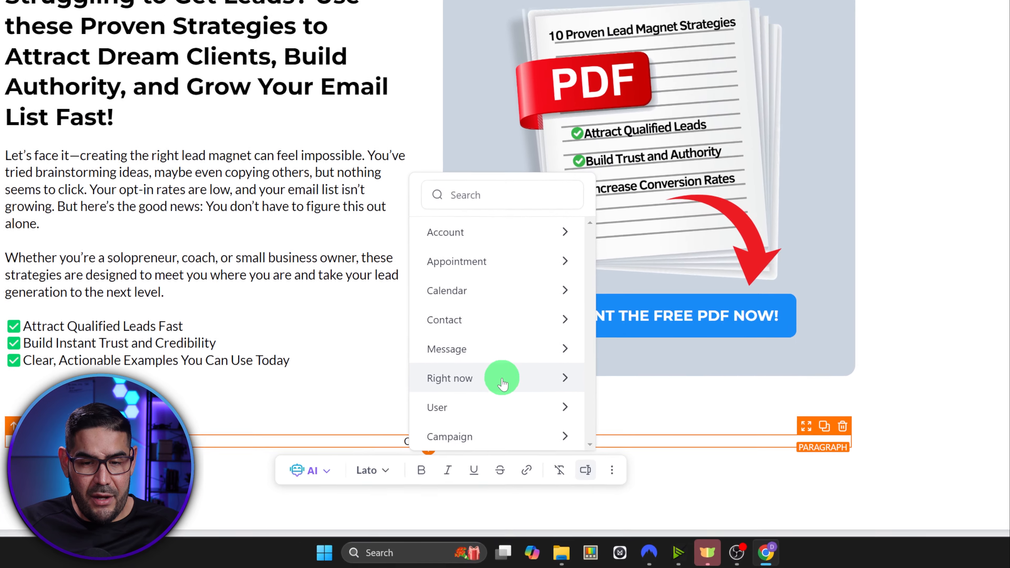
pyautogui.click(502, 380)
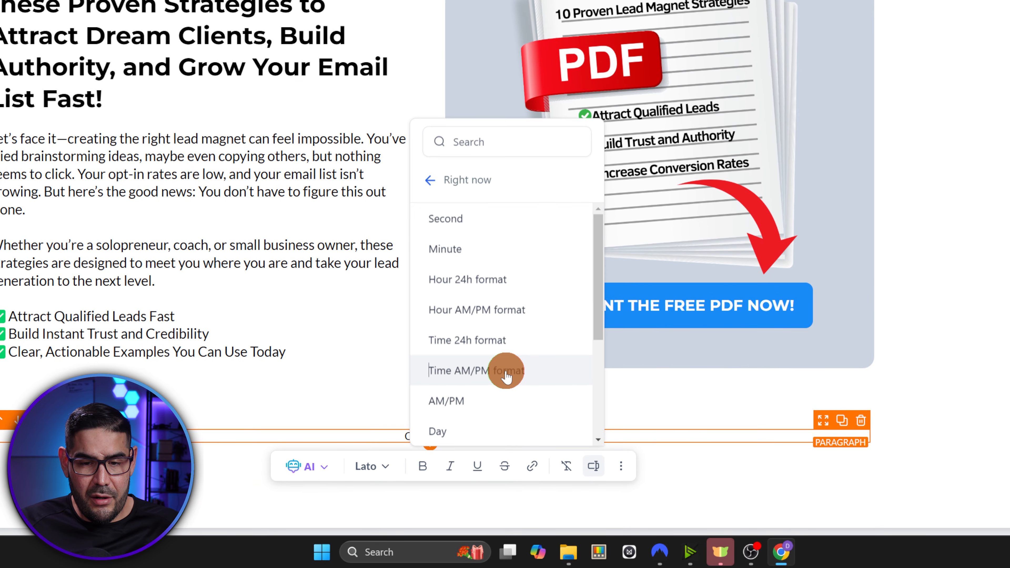
pyautogui.scroll(-3, 501, 374)
pyautogui.scroll(-1, 490, 373)
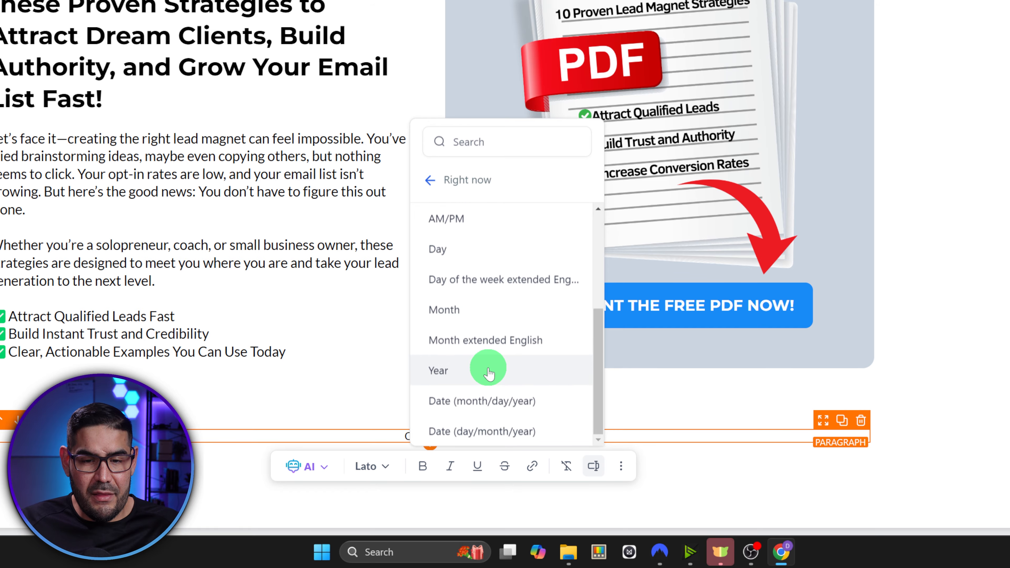
pyautogui.click(488, 370)
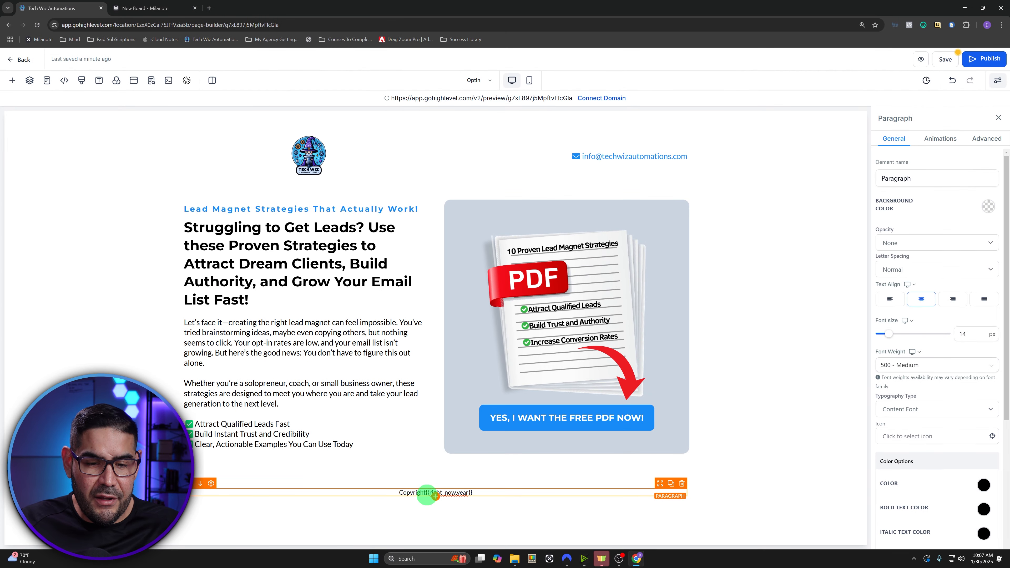
pyautogui.click(425, 494)
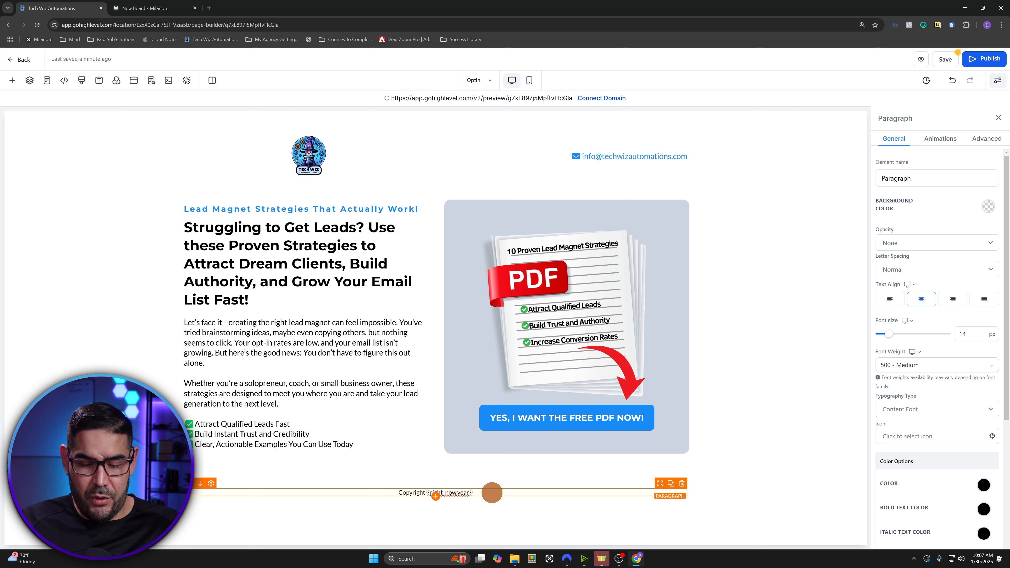
pyautogui.write('. All')
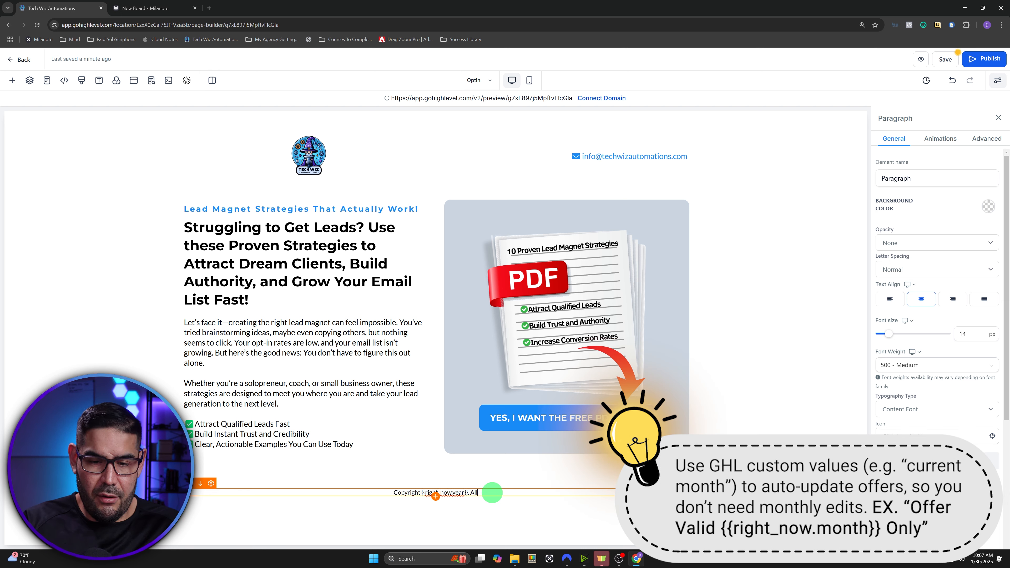
pyautogui.write(' Right')
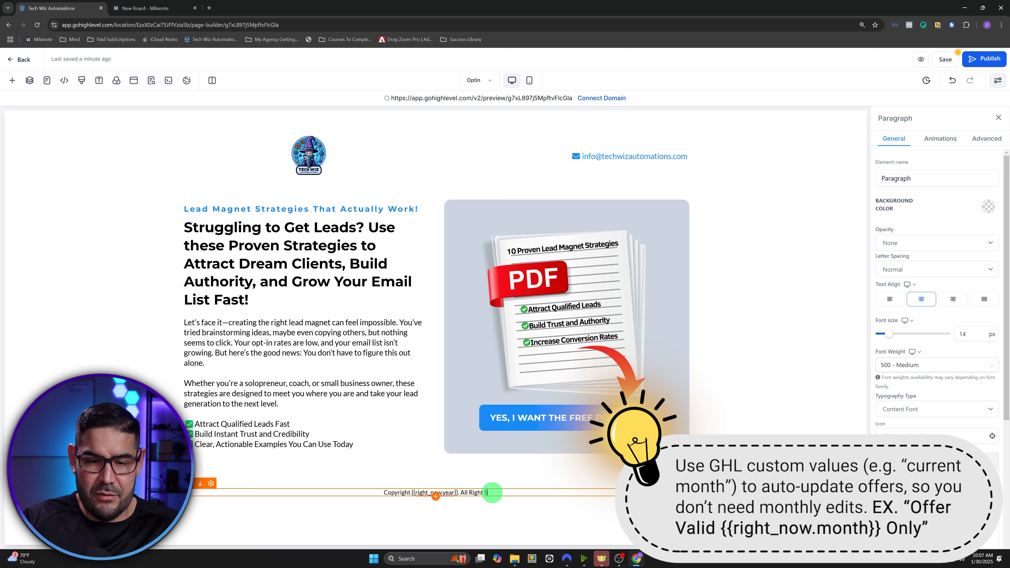
pyautogui.write(' Reserved')
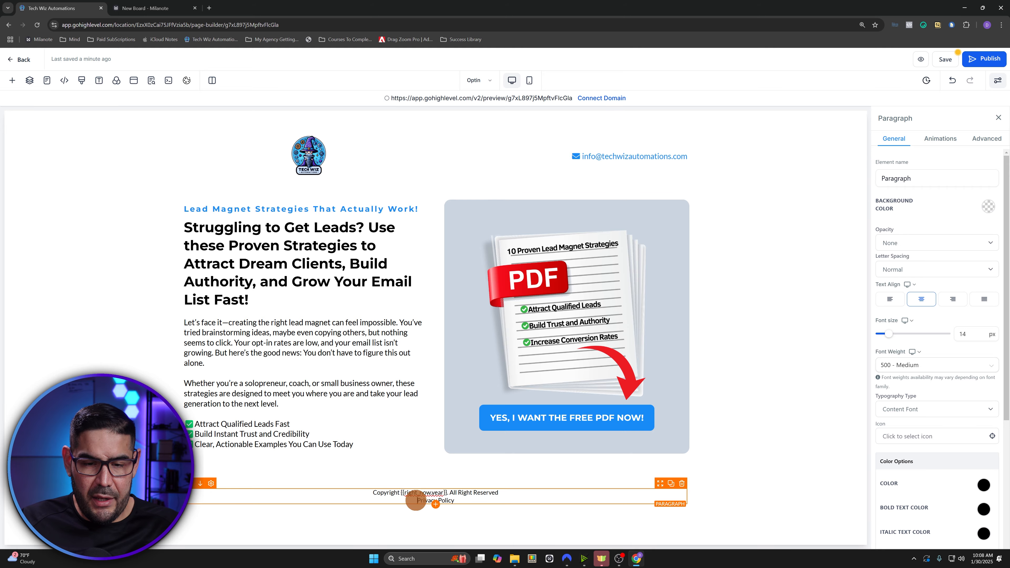
pyautogui.moveTo(416, 500); pyautogui.dragTo(457, 500)
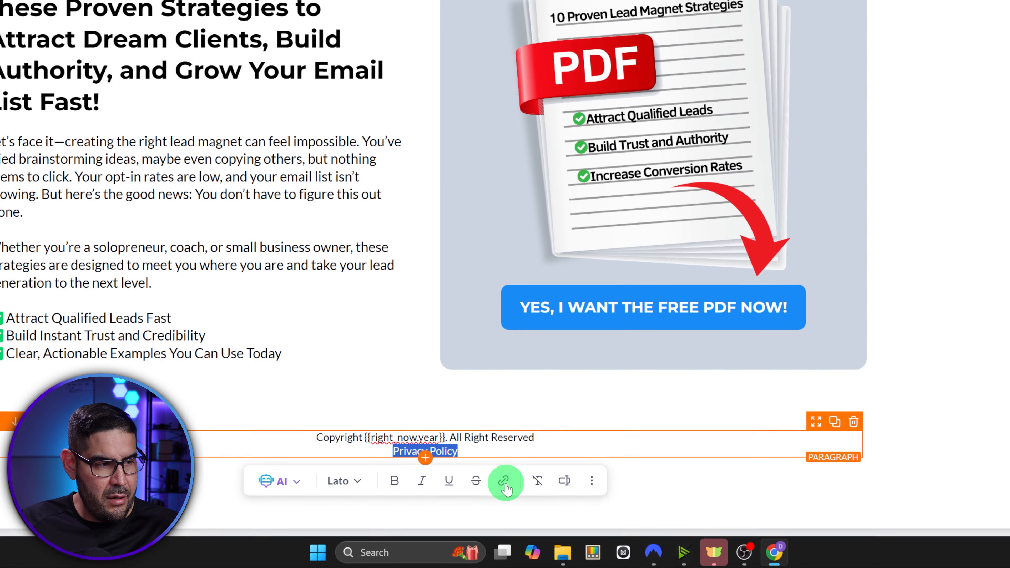
# - Cancel adding a link to Privacy Policy and open the page's empty popup for editing
pyautogui.click(476, 517)
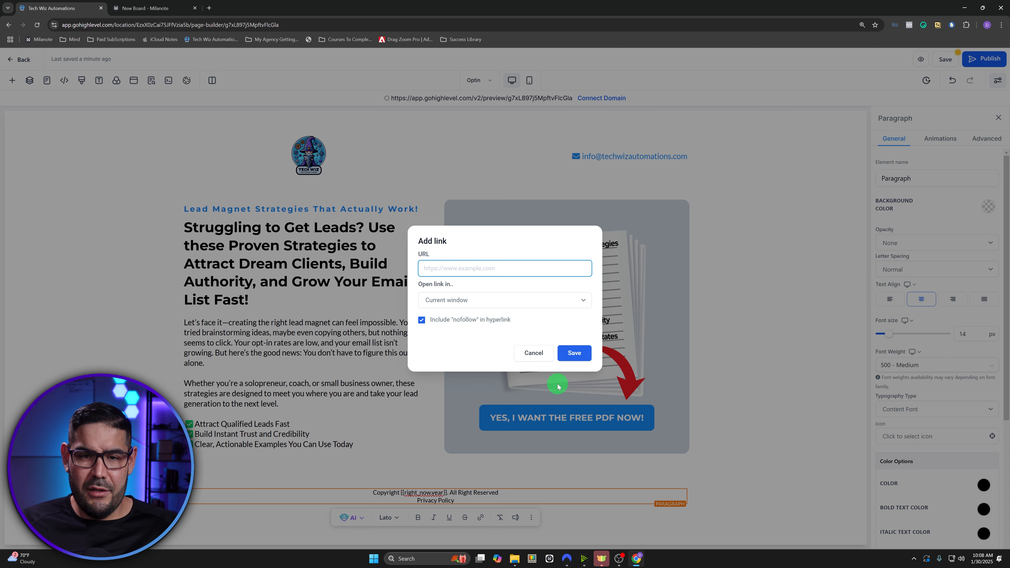
pyautogui.click(535, 355)
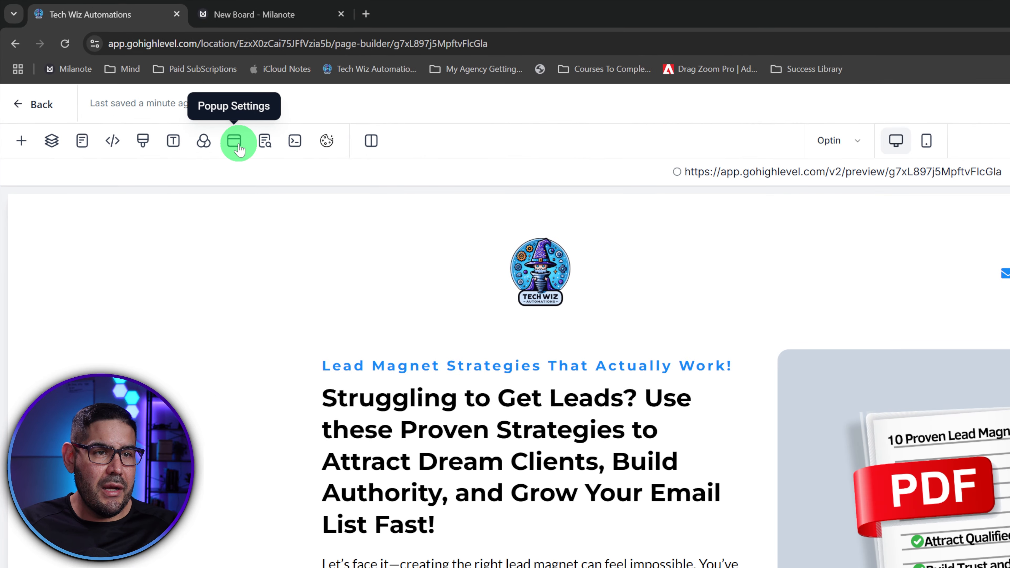
pyautogui.click(238, 150)
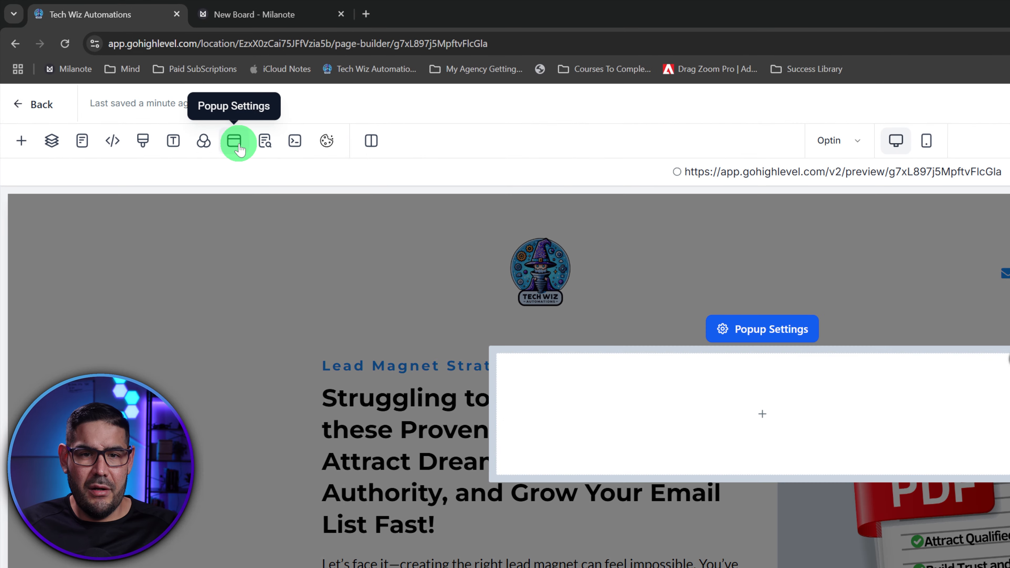
# - Add a one-column row to the popup and place a Form element found by searching 'for'
pyautogui.click(747, 423)
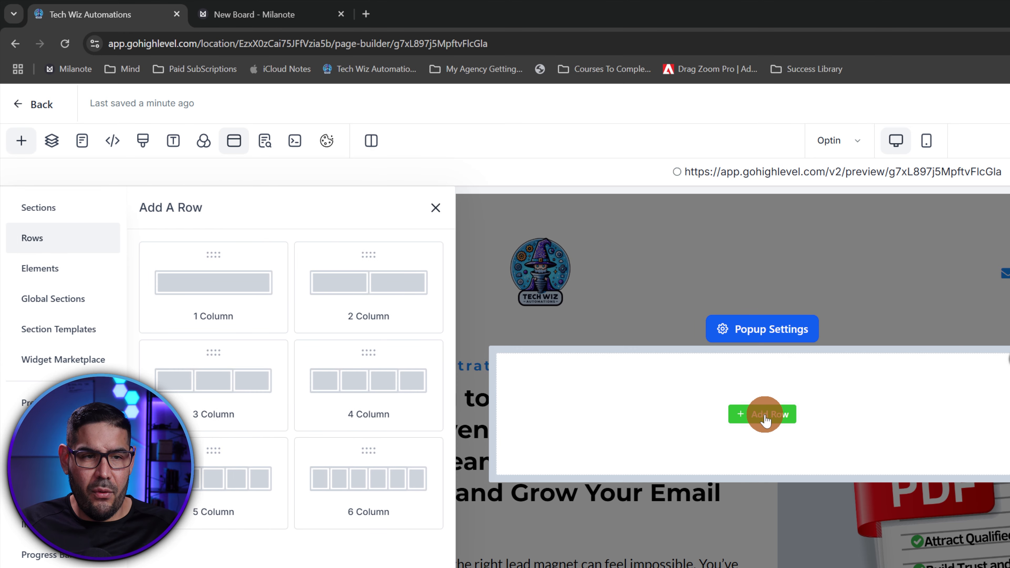
pyautogui.moveTo(217, 287); pyautogui.dragTo(747, 433)
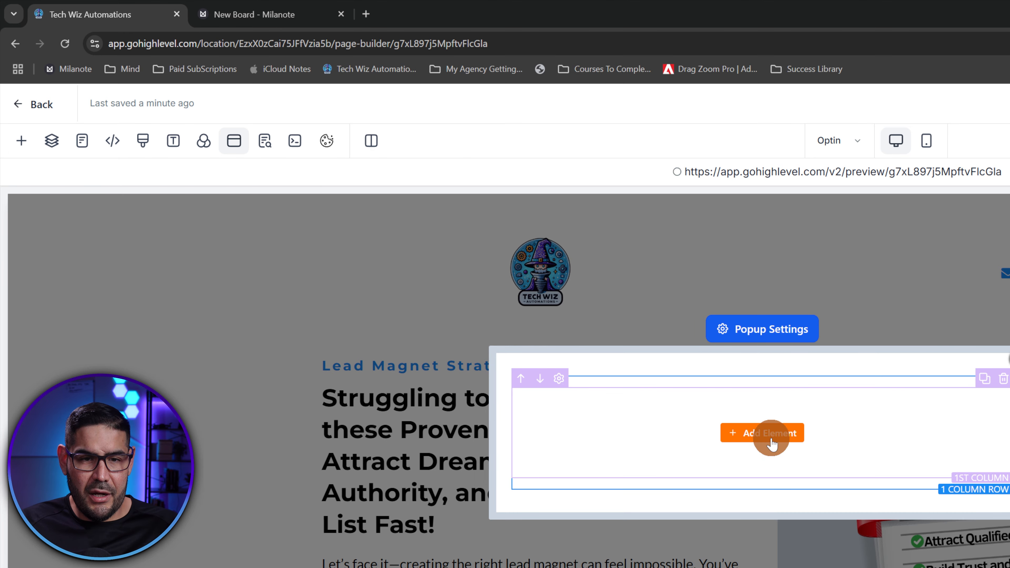
pyautogui.click(747, 433)
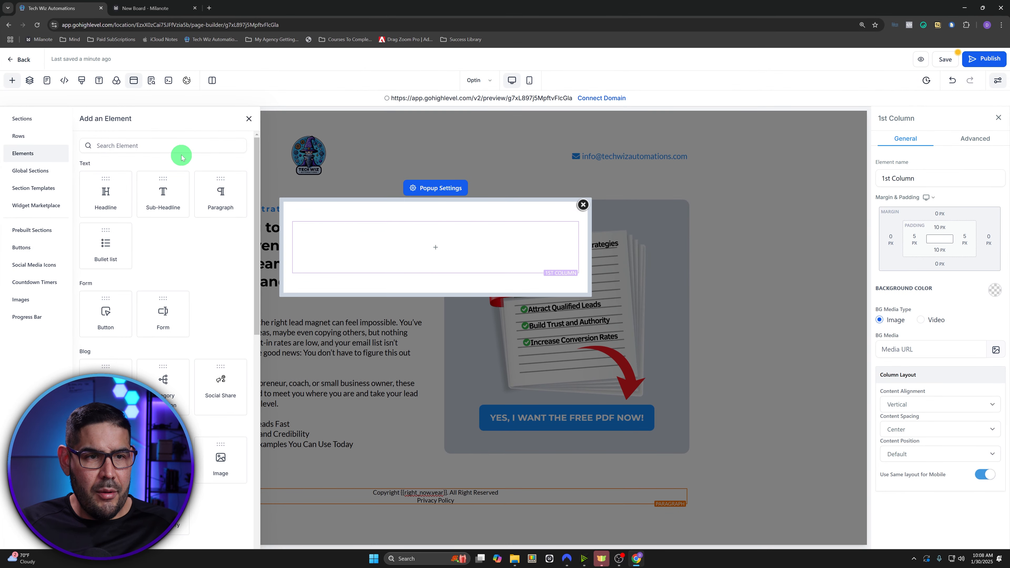
pyautogui.click(160, 144)
pyautogui.write('form')
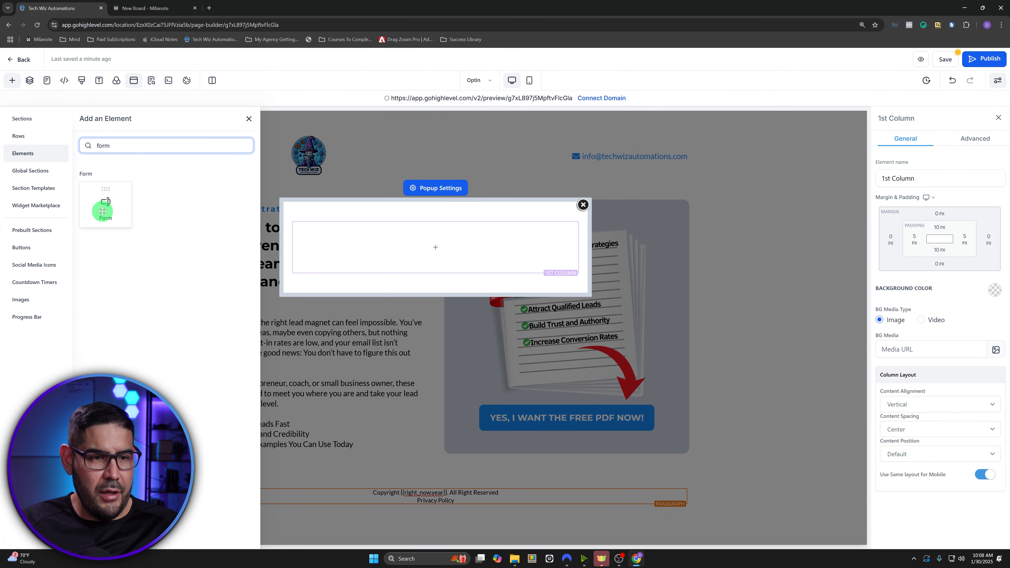
pyautogui.moveTo(106, 202); pyautogui.dragTo(446, 270)
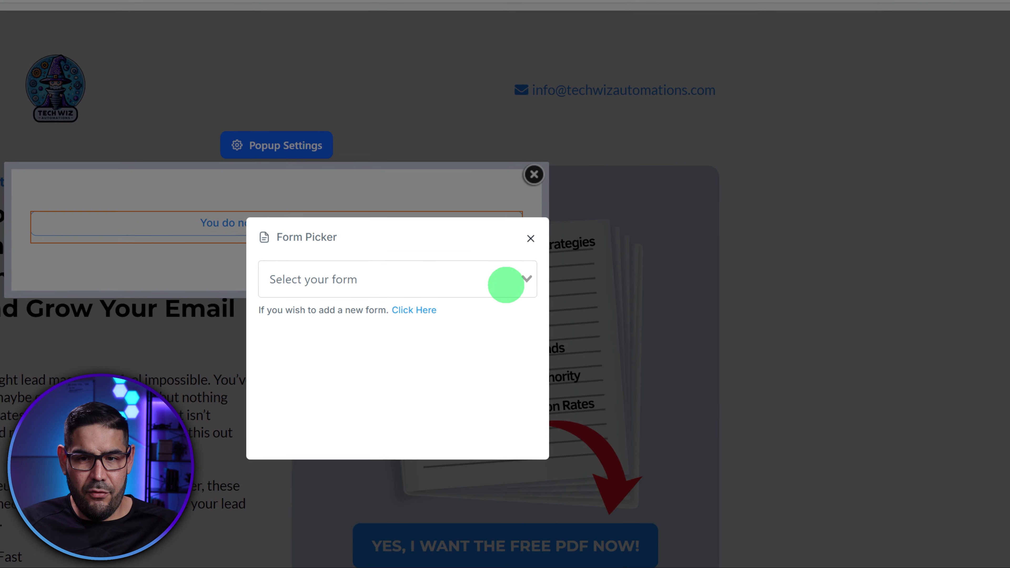
# - Choose Lead Magnet Form #1 for the popup and grab the popup title from the Milanote copy
pyautogui.click(575, 264)
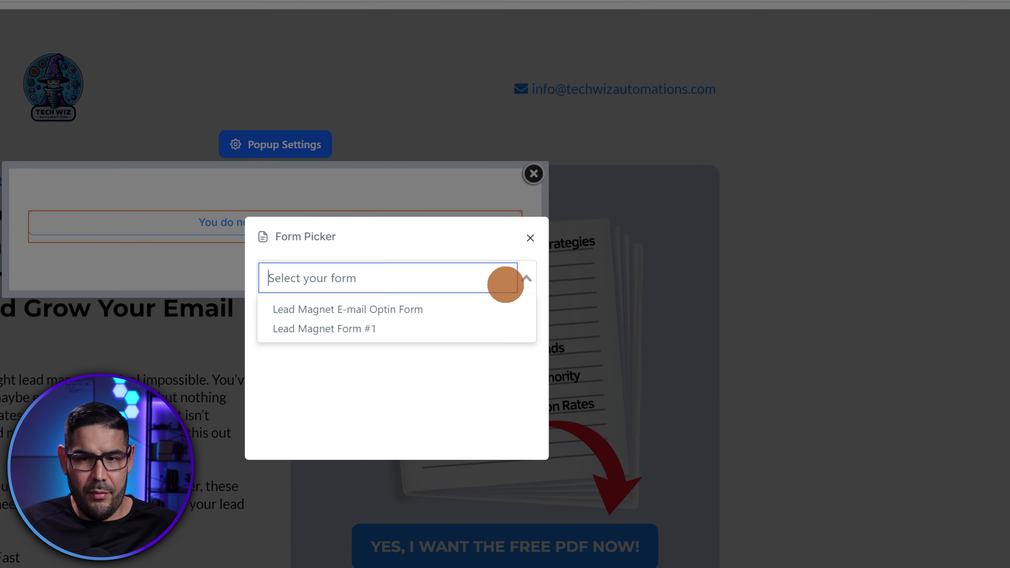
pyautogui.click(376, 335)
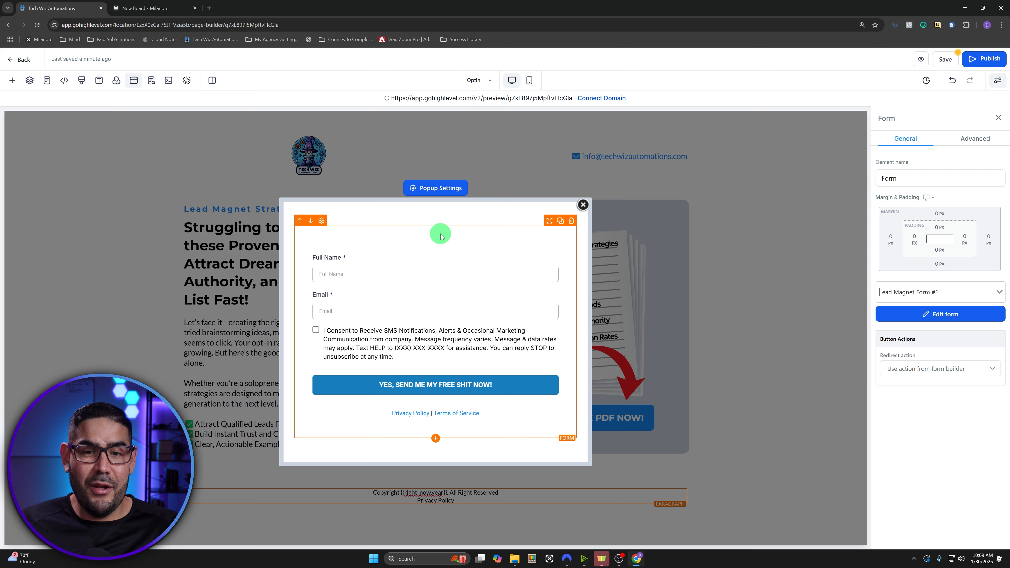
pyautogui.click(164, 7)
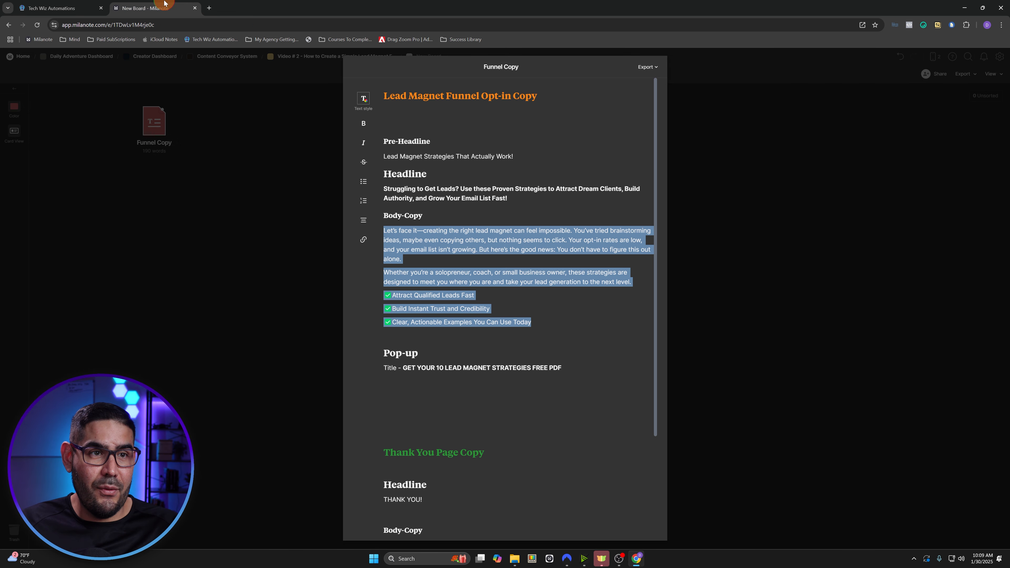
pyautogui.click(571, 368)
pyautogui.moveTo(572, 368); pyautogui.dragTo(416, 362)
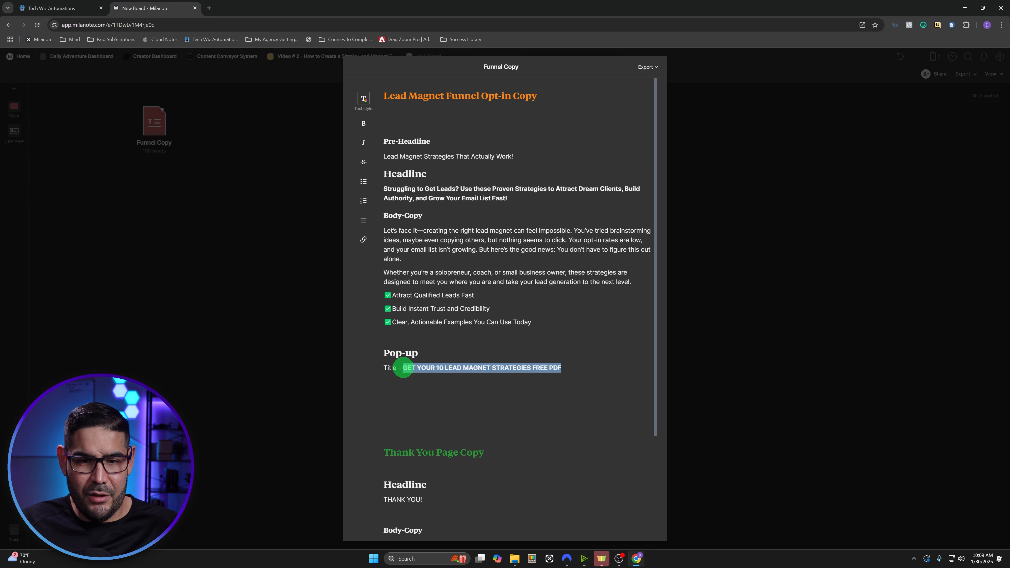
pyautogui.click(72, 7)
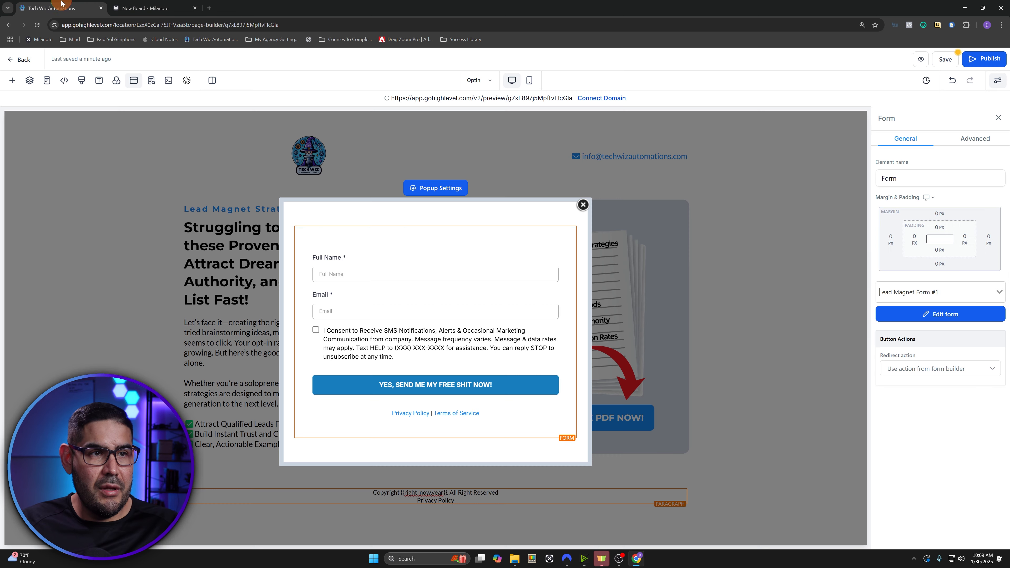
# - Clear the 'form' element search and undo a headline mistakenly dropped onto the main page
pyautogui.click(436, 437)
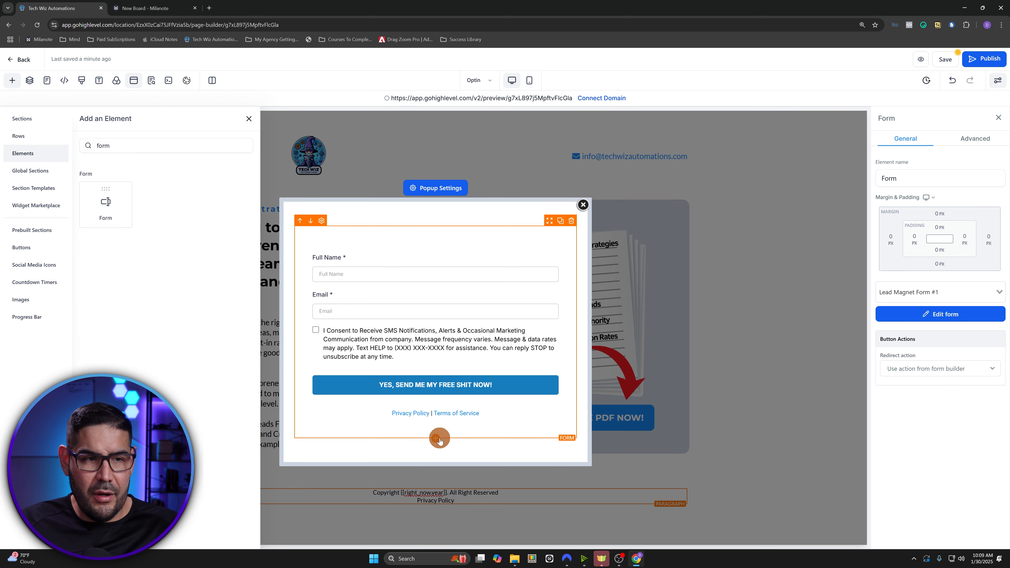
pyautogui.click(12, 81)
pyautogui.click(12, 80)
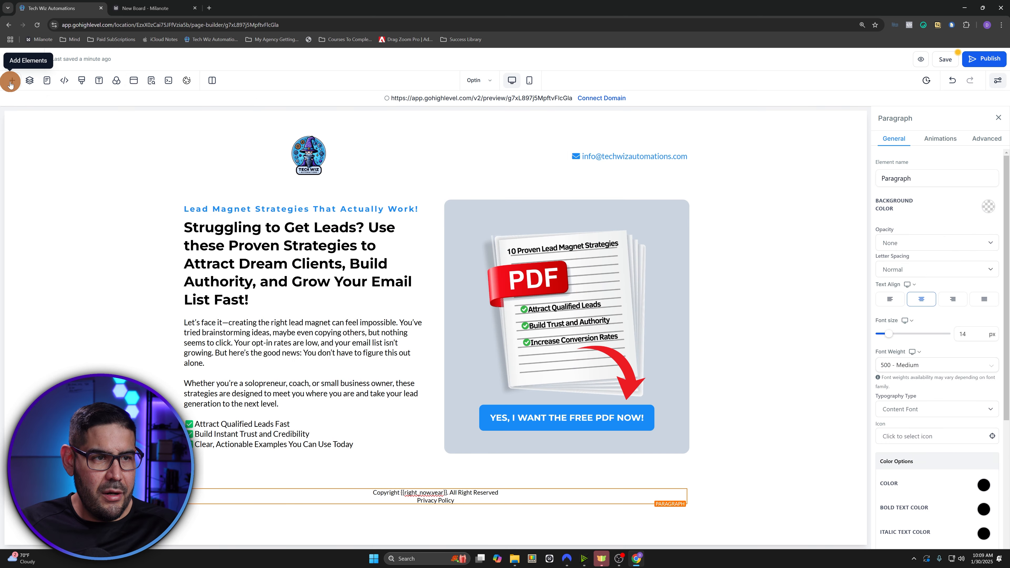
pyautogui.click(126, 144)
pyautogui.doubleClick(126, 142)
pyautogui.press('BackSpace')
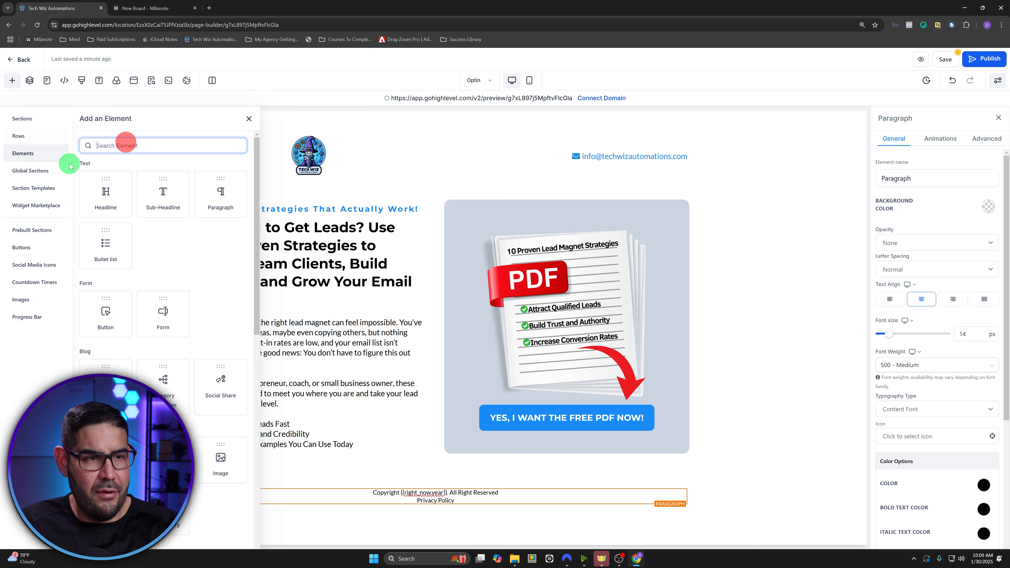
pyautogui.moveTo(105, 193); pyautogui.dragTo(203, 211)
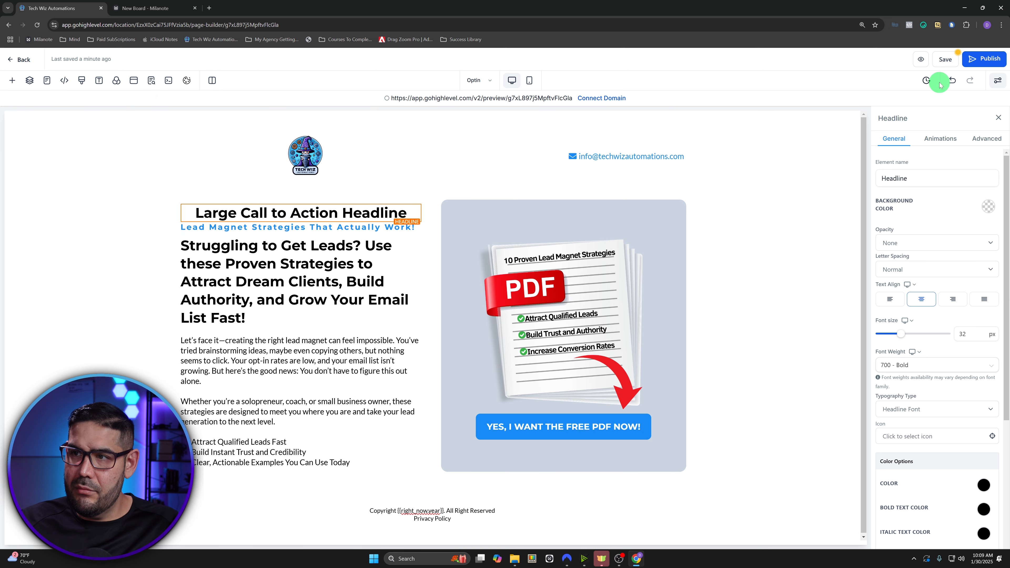
pyautogui.click(951, 81)
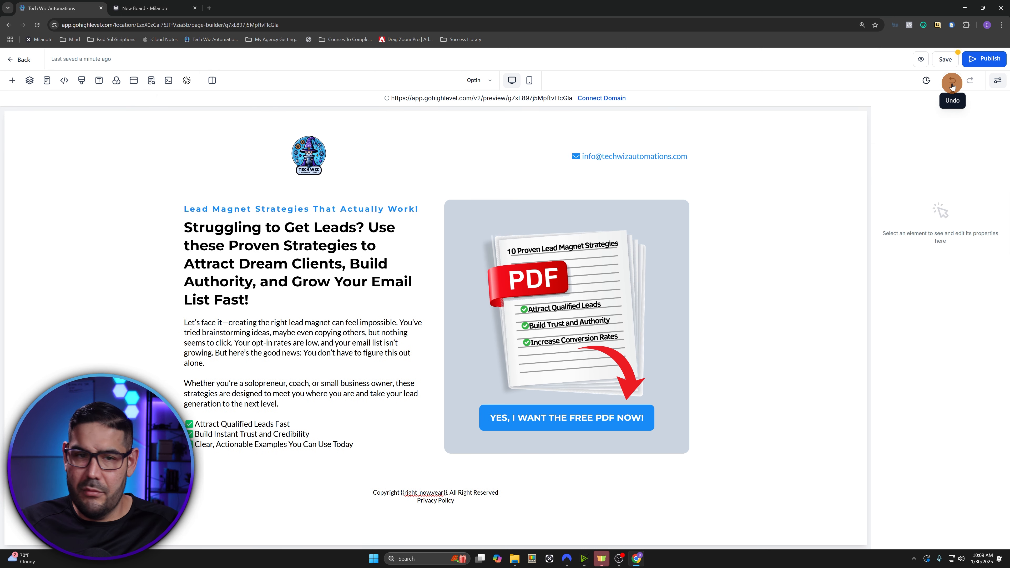
# - Add a headline above the popup form reading 'GET YOUR 10 LEAD MAGNET STRATEGIES FREE PDF'
pyautogui.click(134, 80)
pyautogui.click(437, 438)
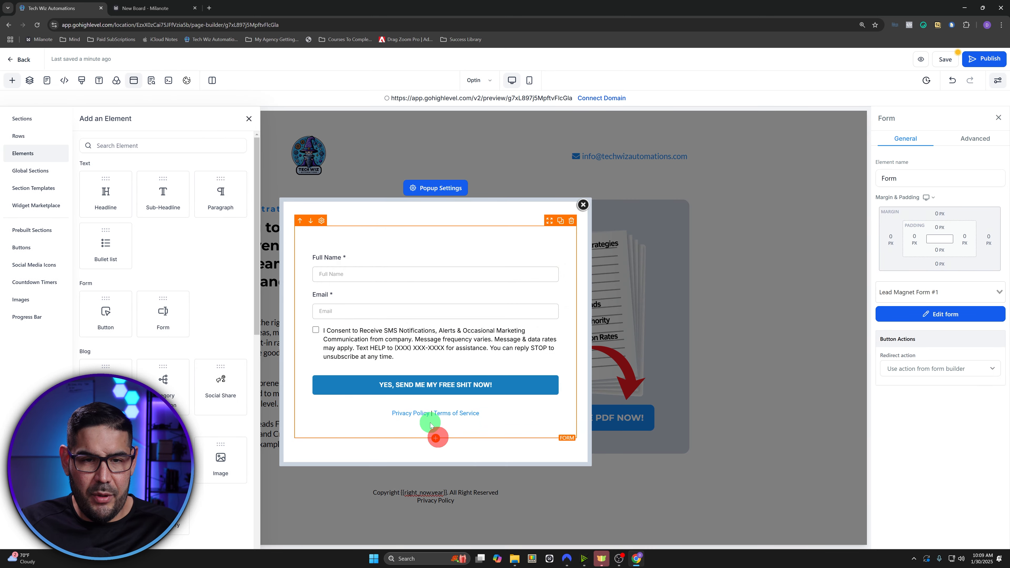
pyautogui.moveTo(106, 195); pyautogui.dragTo(441, 267)
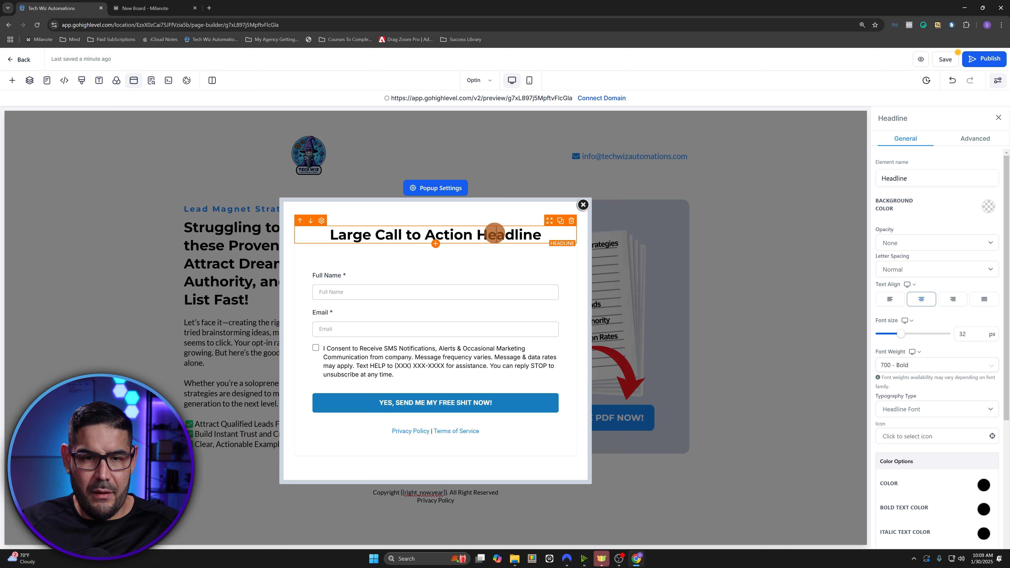
pyautogui.tripleClick(495, 233)
pyautogui.write('GET YOUR 10 LEAD MAGNET STRATEGIES FREE PDF')
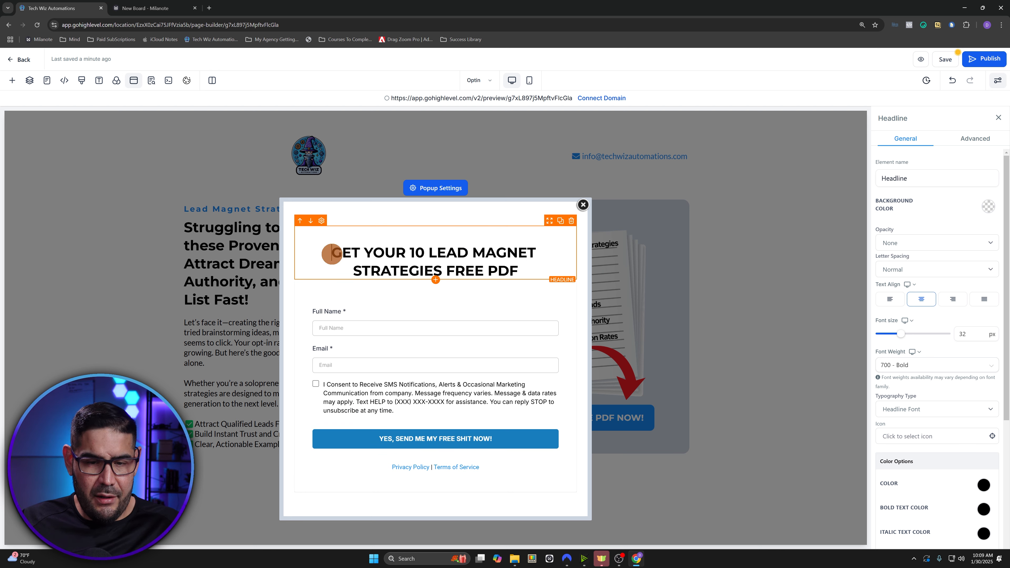
pyautogui.press('BackSpace')
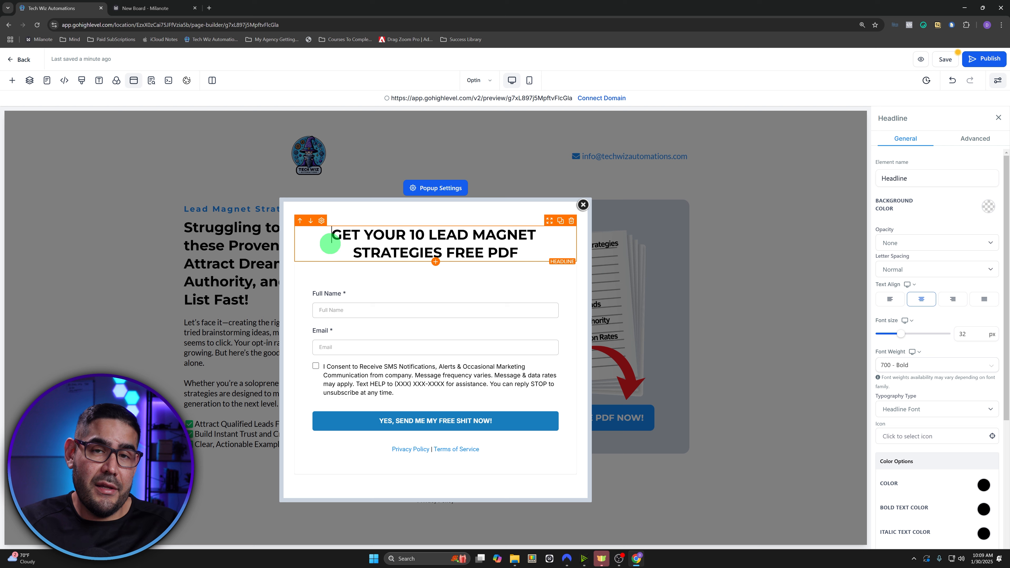
pyautogui.click(436, 262)
# - Add an Image below the headline using the PDF cover mockup from the Tech Wiz Automations folder
pyautogui.click(165, 148)
pyautogui.write('im')
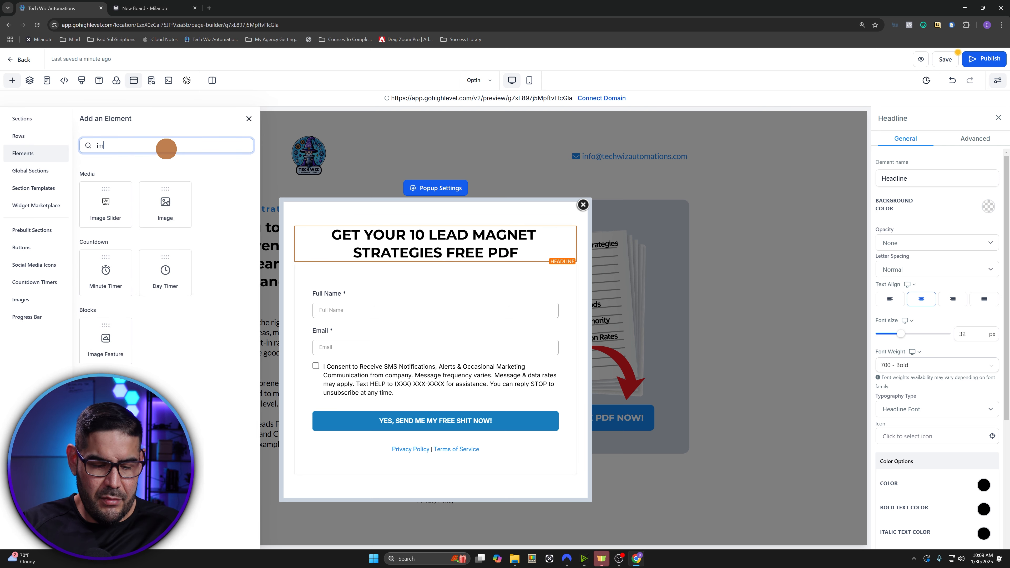
pyautogui.write('age')
pyautogui.click(155, 209)
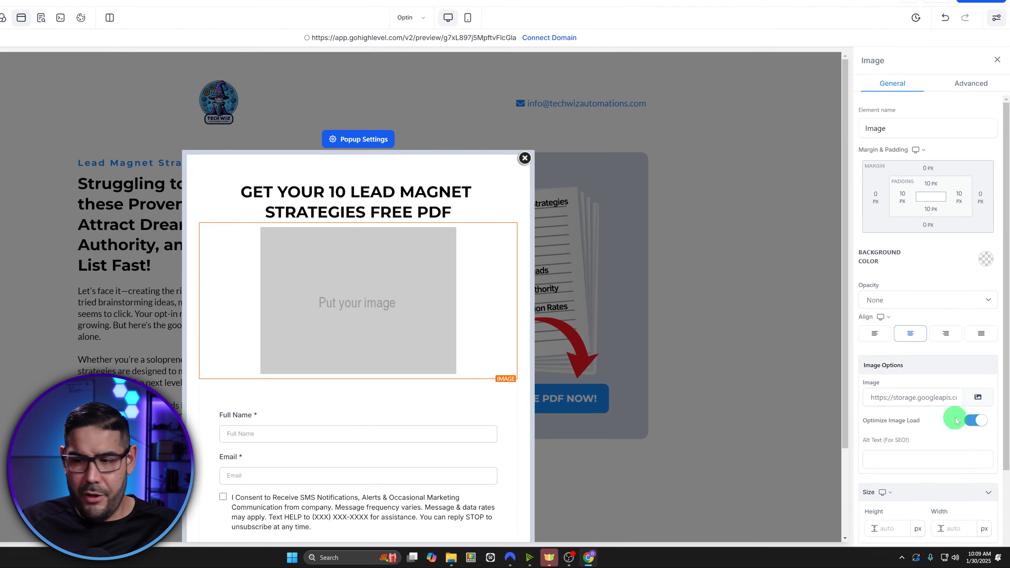
pyautogui.click(977, 397)
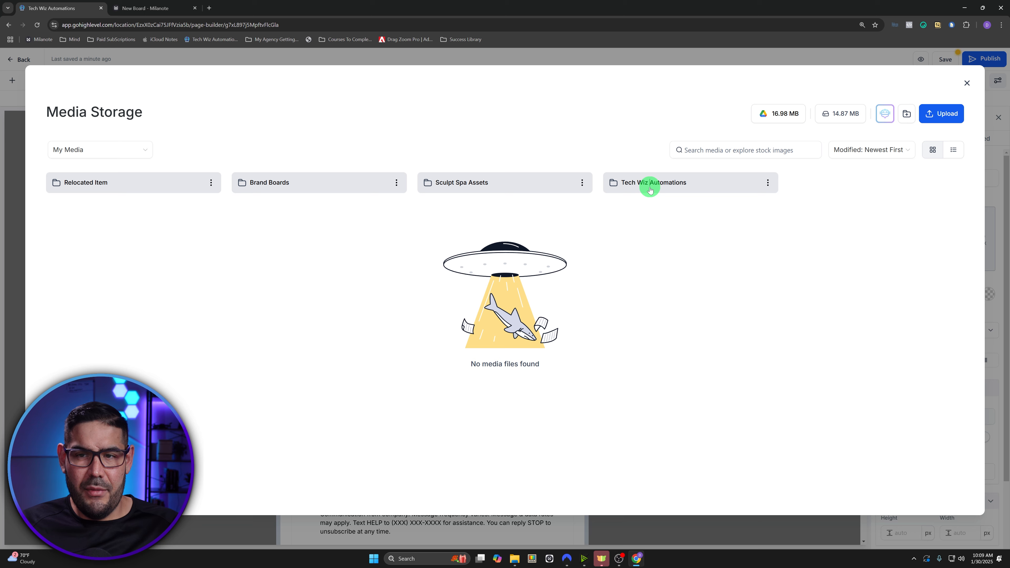
pyautogui.click(649, 189)
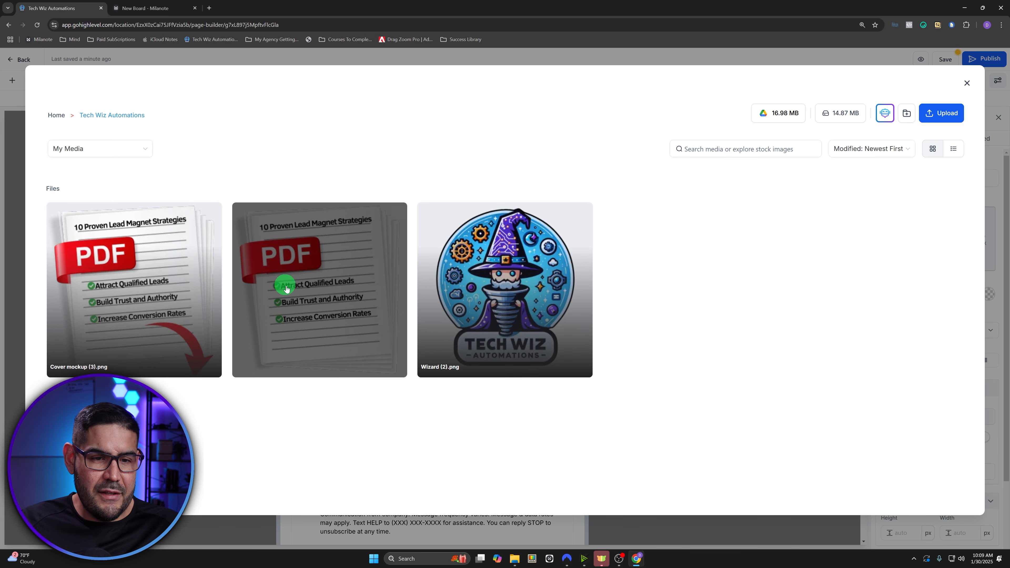
pyautogui.click(310, 277)
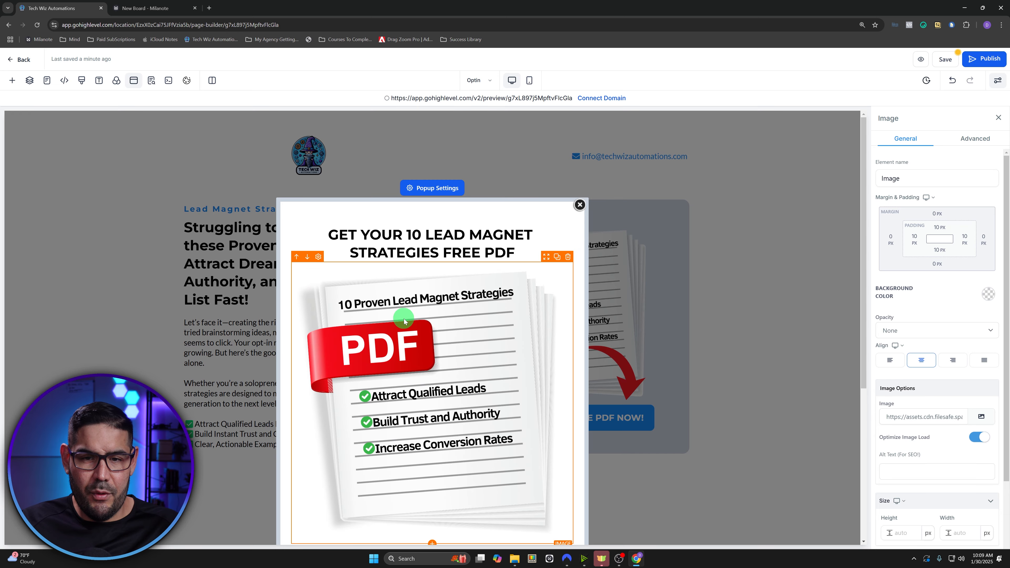
# - Set the mockup image's width to 300 px
pyautogui.scroll(-2, 942, 489)
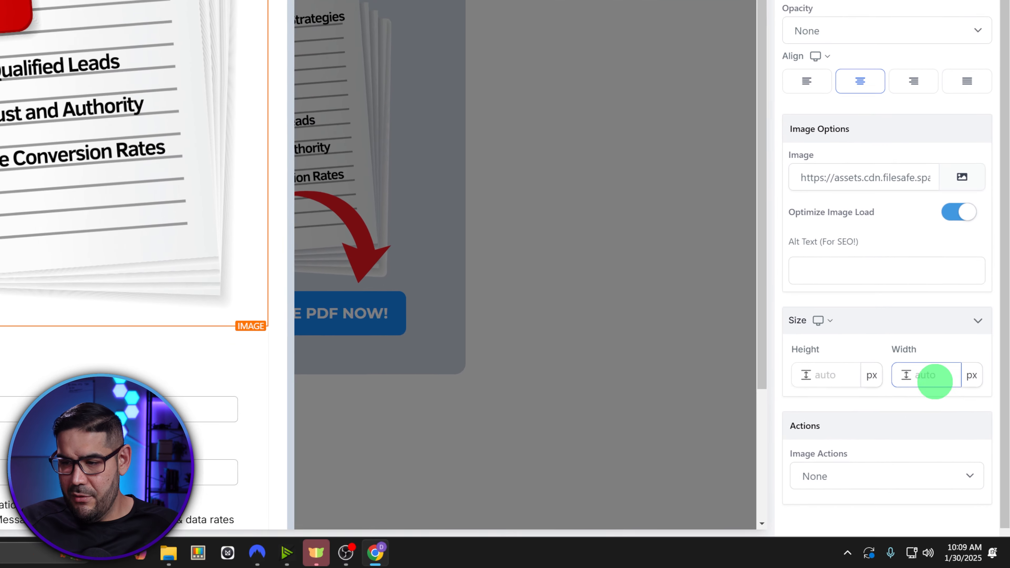
pyautogui.click(964, 456)
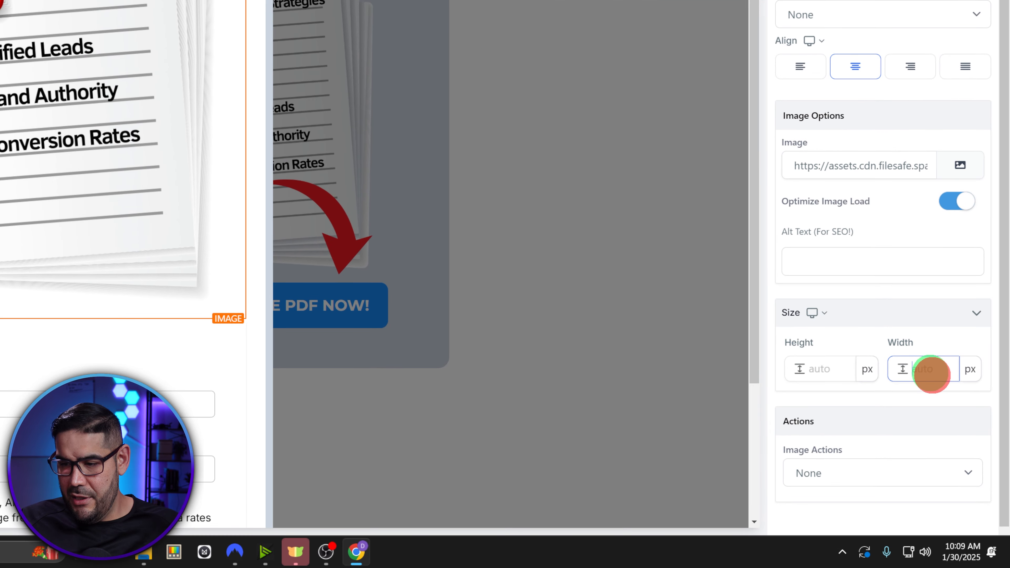
pyautogui.write('200')
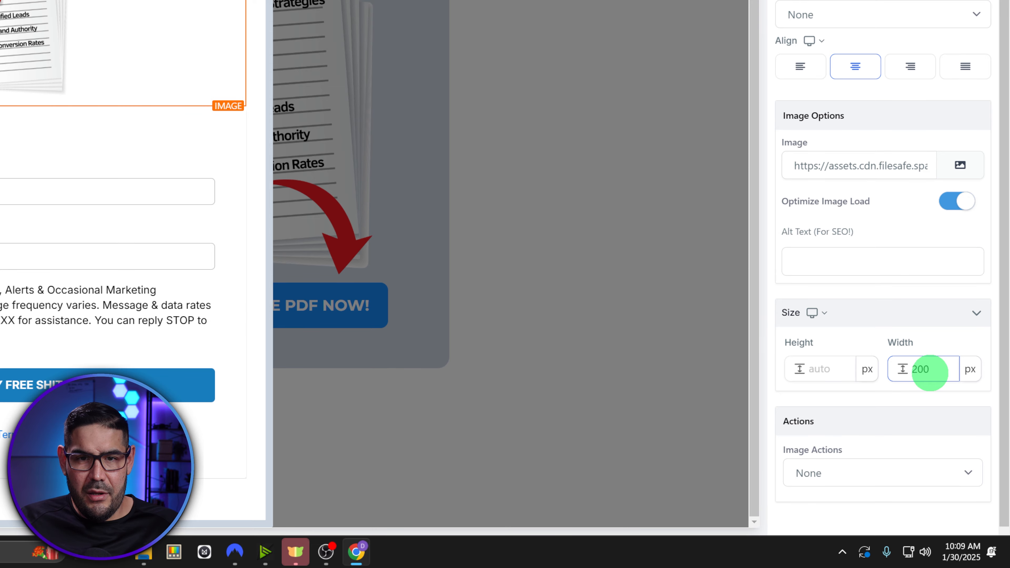
pyautogui.doubleClick(931, 369)
pyautogui.write('300')
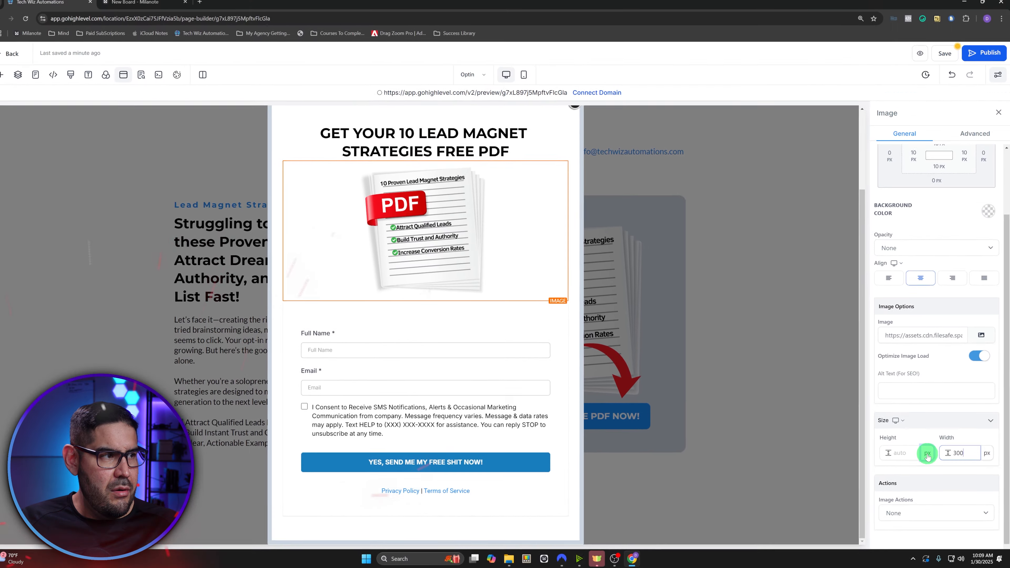
pyautogui.doubleClick(962, 454)
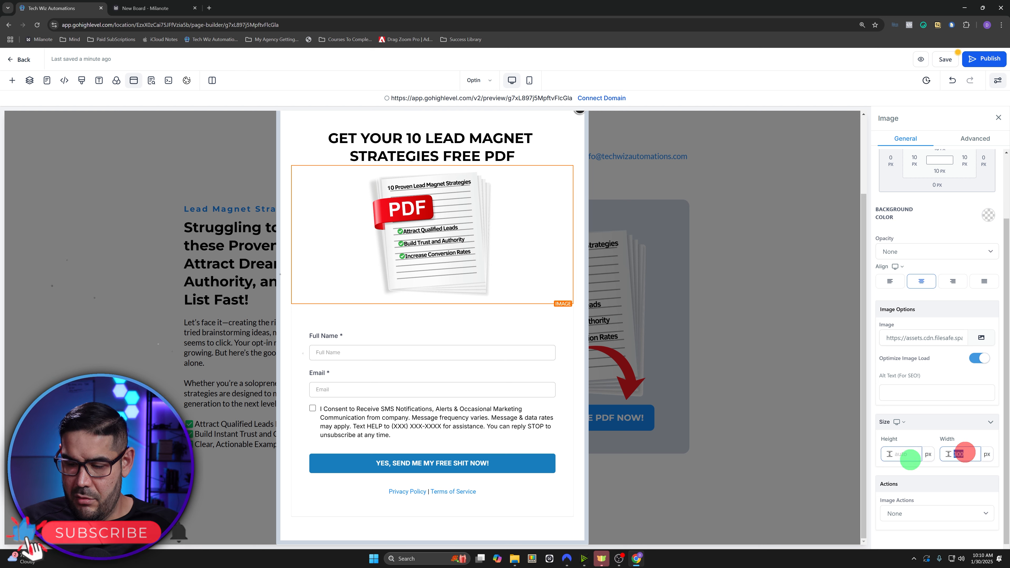
pyautogui.write('200')
pyautogui.doubleClick(962, 454)
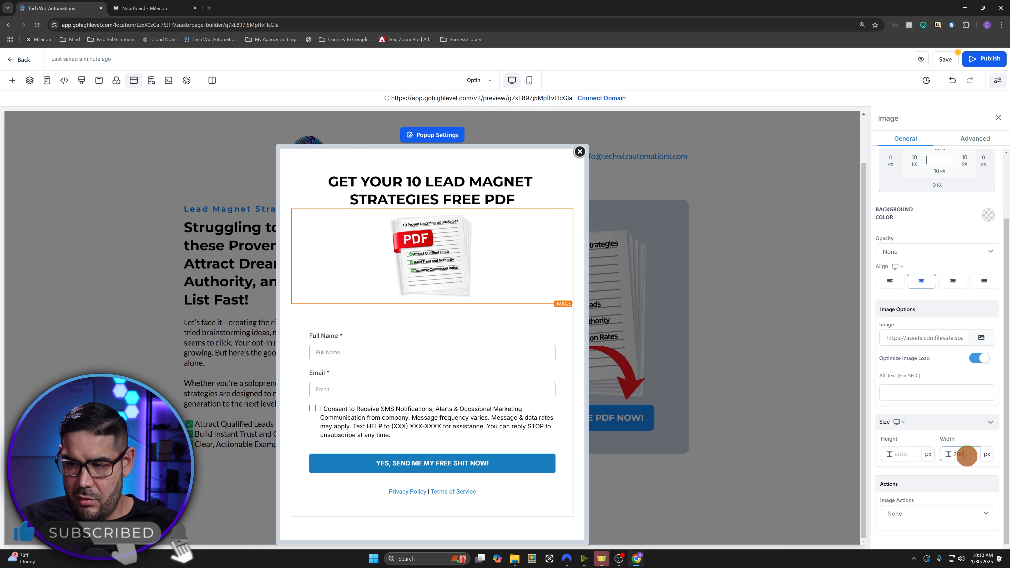
pyautogui.write('300')
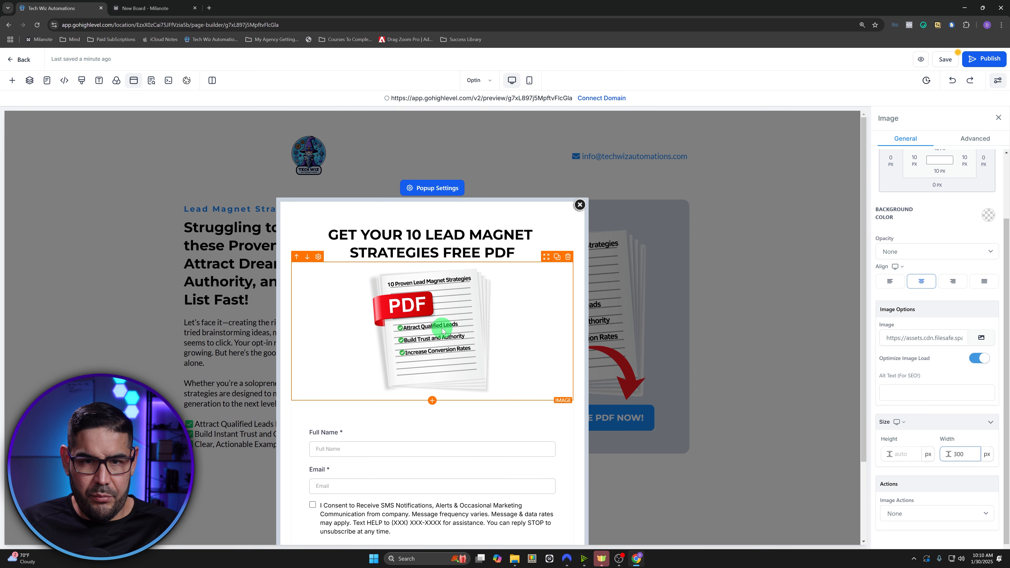
# - Give the popup's signup form a -11 px top margin to tuck it under the PDF mockup
pyautogui.click(509, 384)
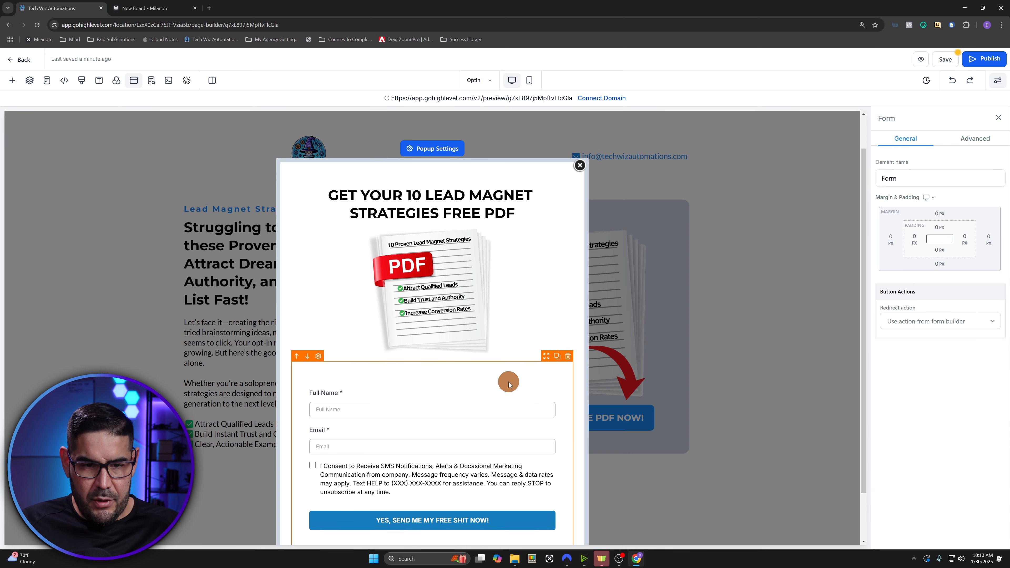
pyautogui.click(944, 215)
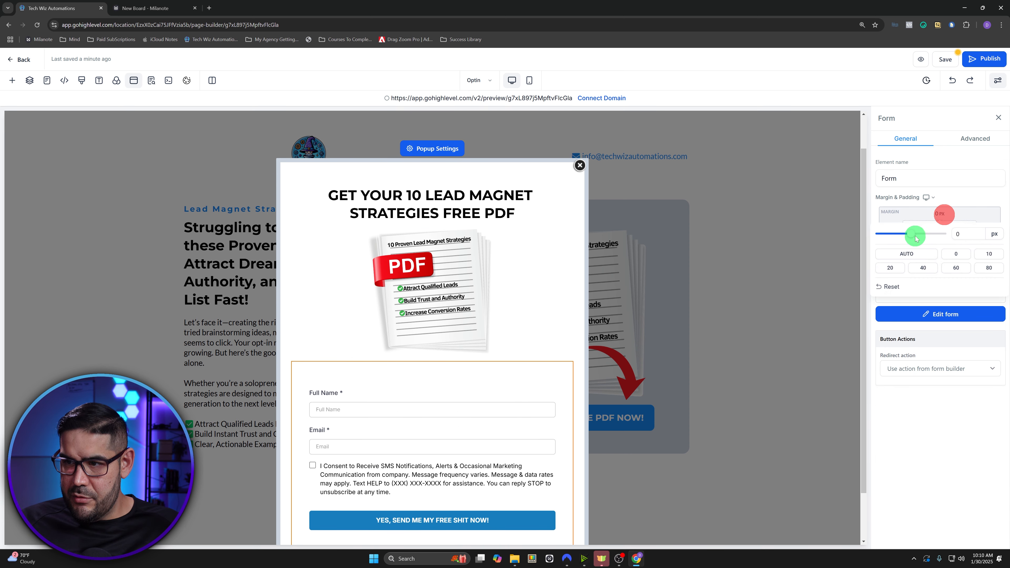
pyautogui.moveTo(913, 234)
pyautogui.mouseDown()
pyautogui.moveTo(881, 243)
pyautogui.moveTo(903, 243)
pyautogui.mouseUp()
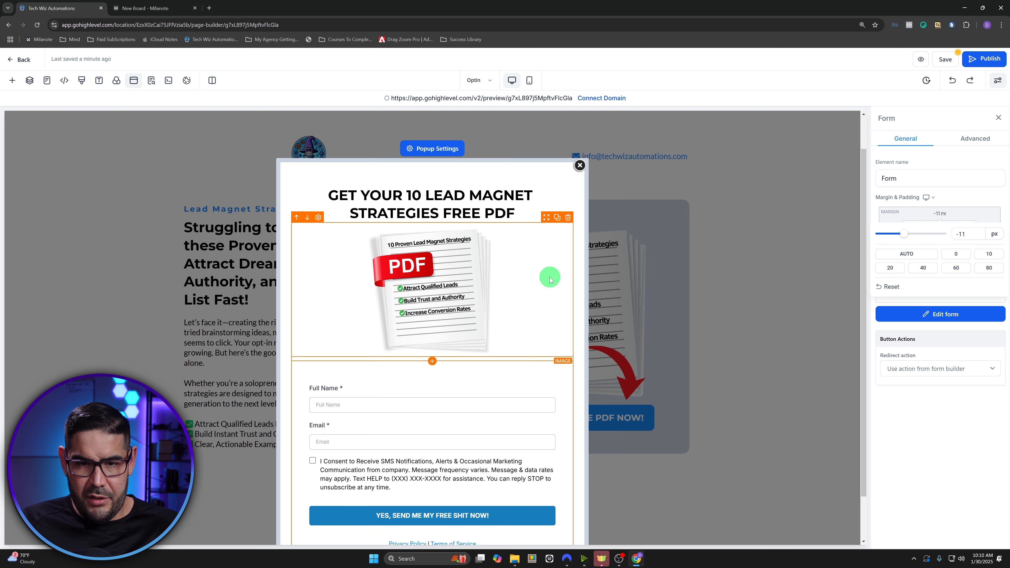
pyautogui.click(507, 374)
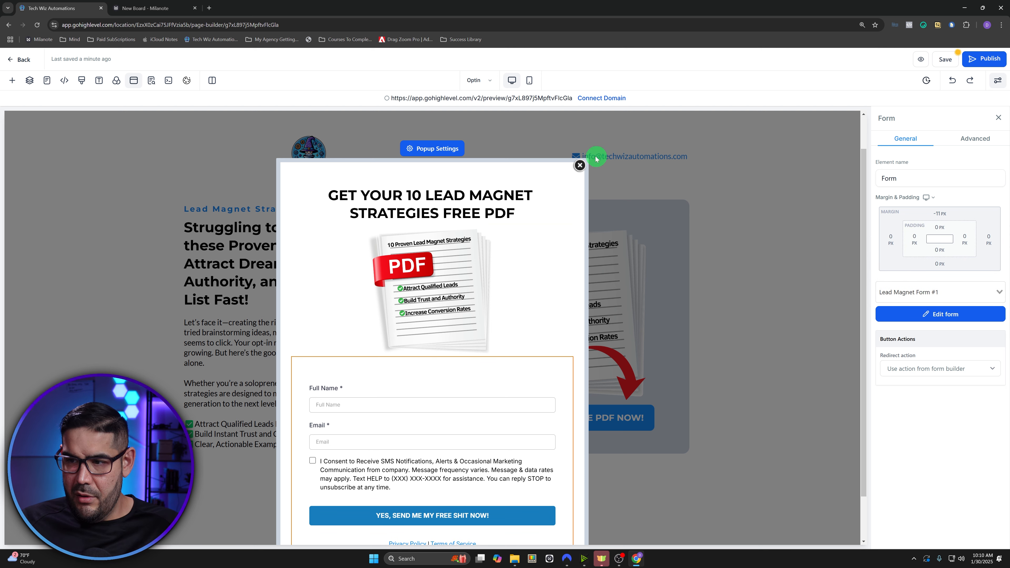
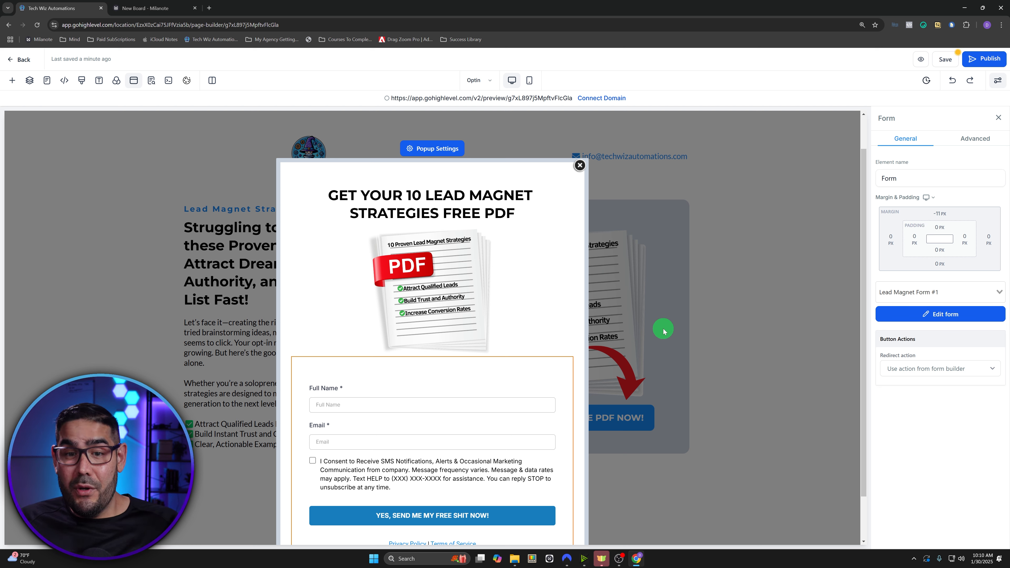
# - Set the popup form's submit action to redirect to the next funnel step
pyautogui.click(932, 369)
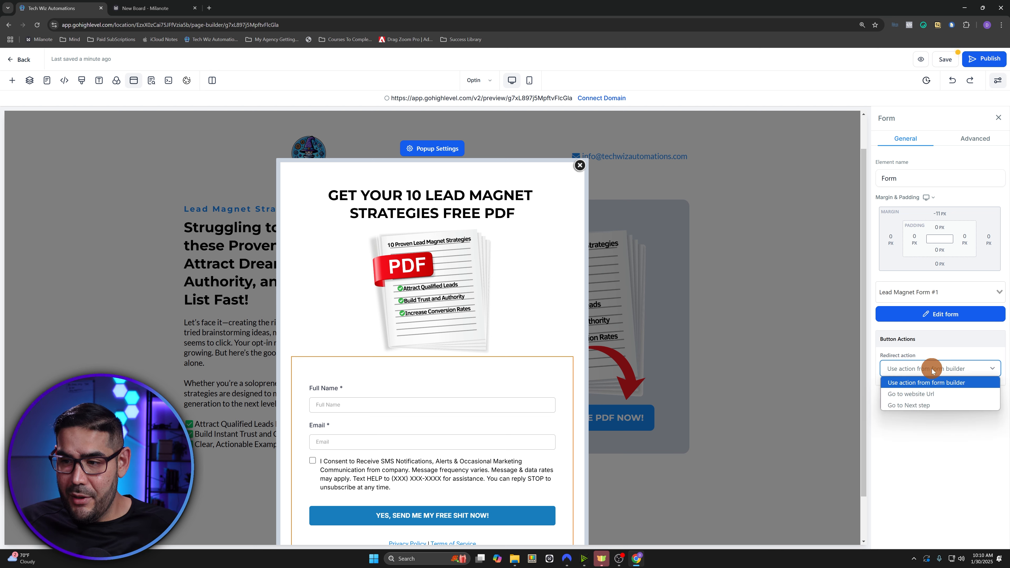
pyautogui.click(922, 405)
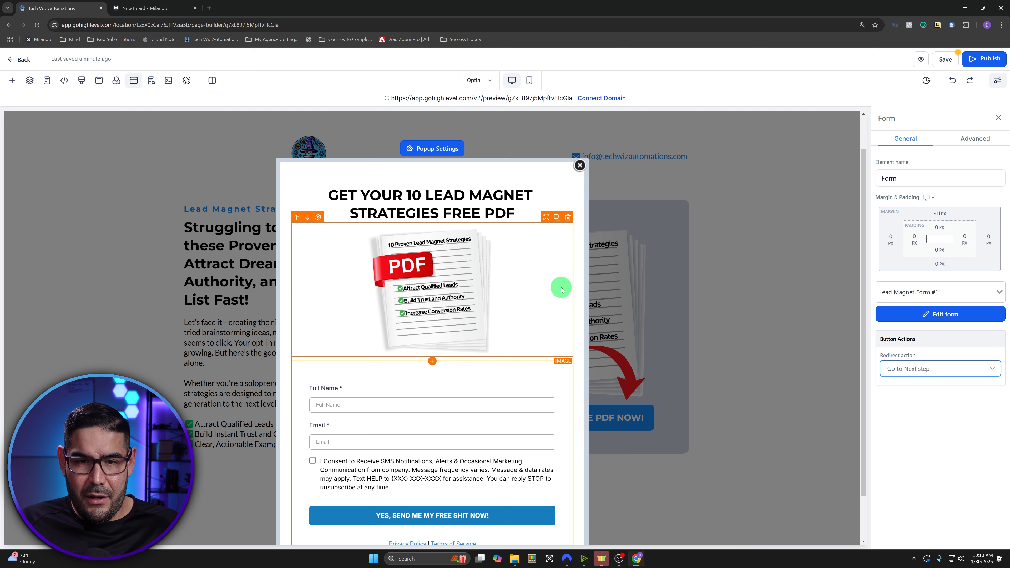
pyautogui.scroll(-2, 550, 282)
pyautogui.scroll(3, 549, 282)
pyautogui.click(440, 188)
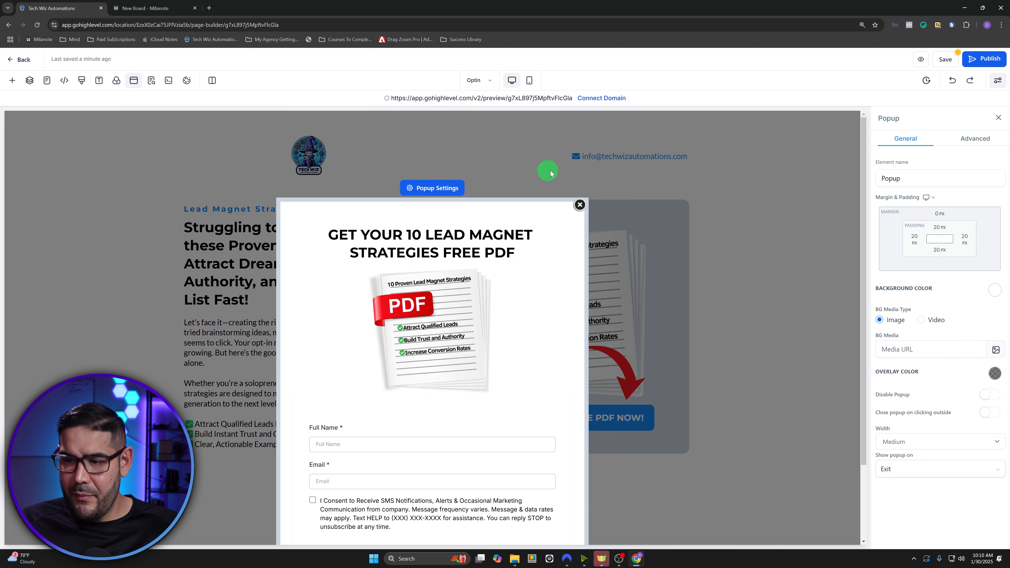
# - Show the popup on a delay of about 9 seconds and save the page
pyautogui.click(933, 469)
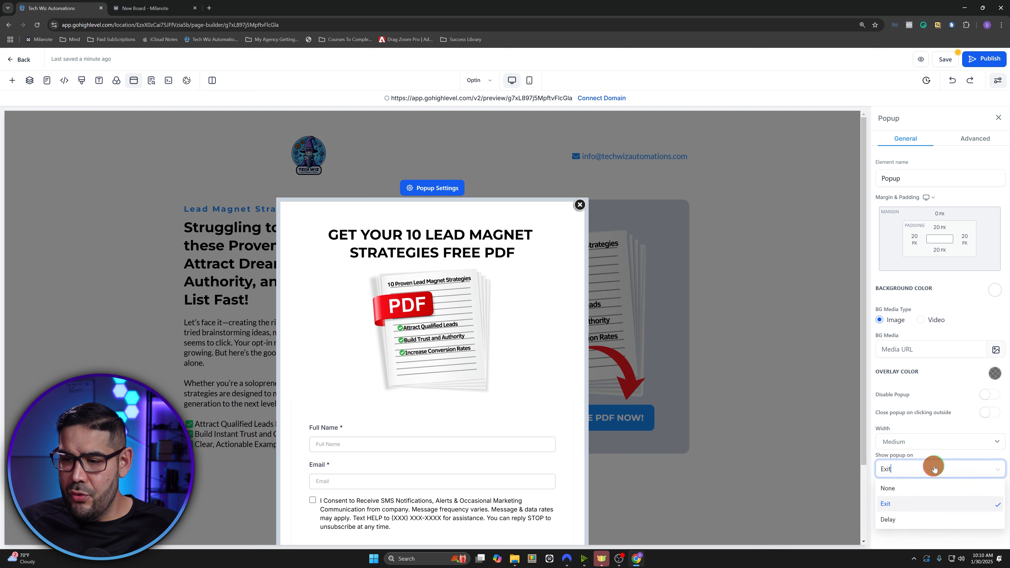
pyautogui.click(897, 520)
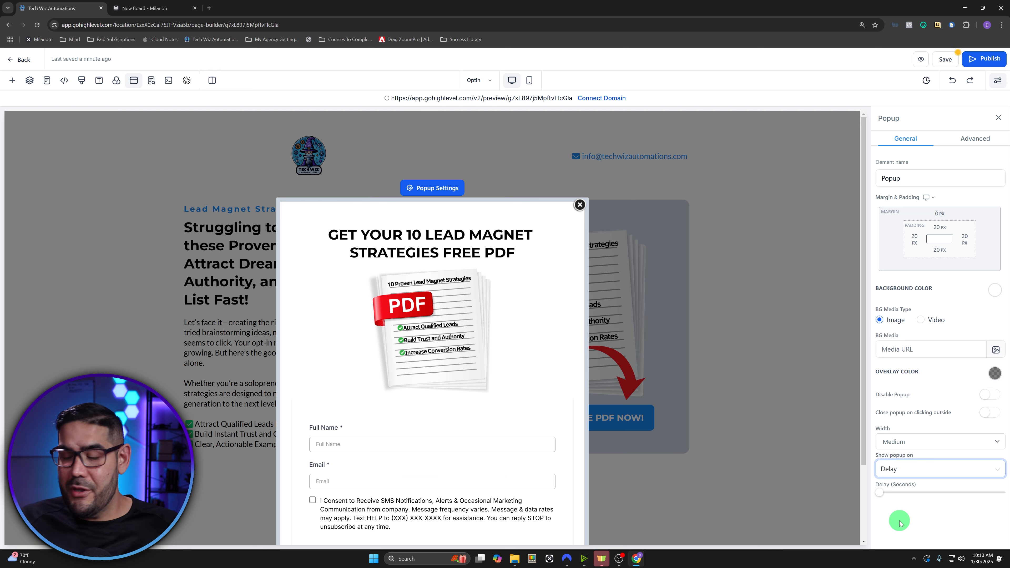
pyautogui.moveTo(880, 493); pyautogui.dragTo(922, 494)
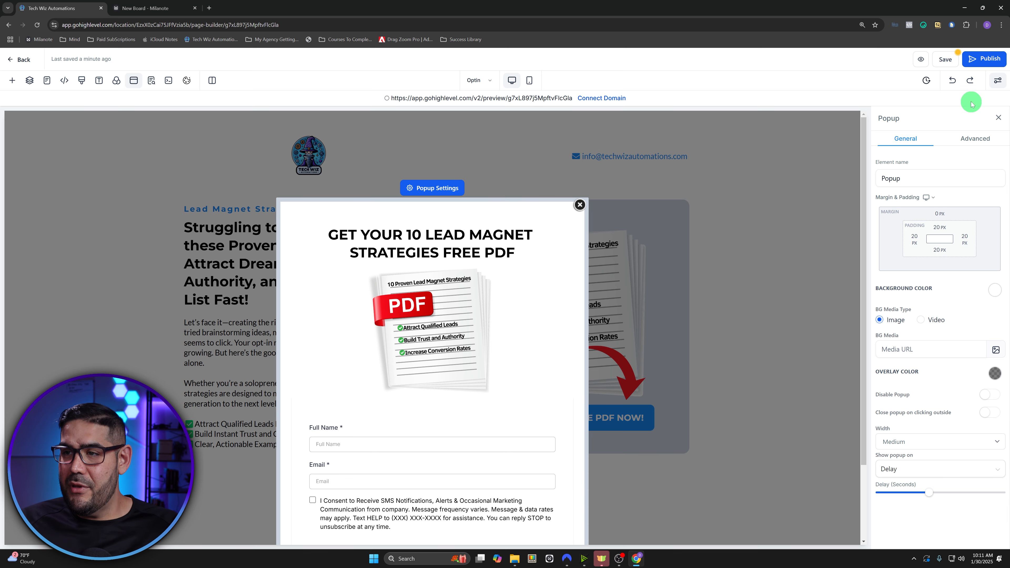
pyautogui.click(946, 61)
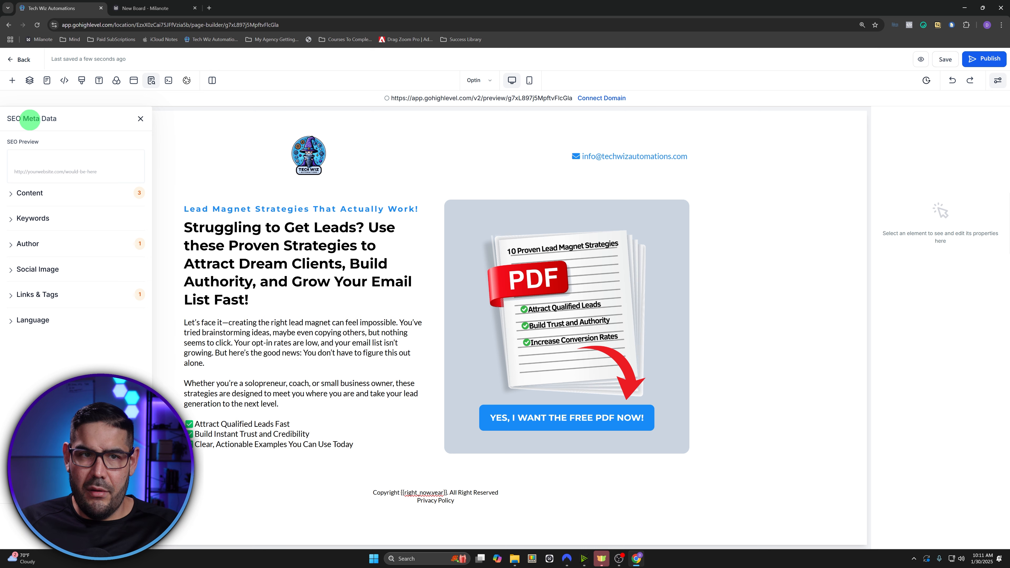
# - Connect the opt-in page to the techwizautomations.com domain and save it
pyautogui.click(141, 119)
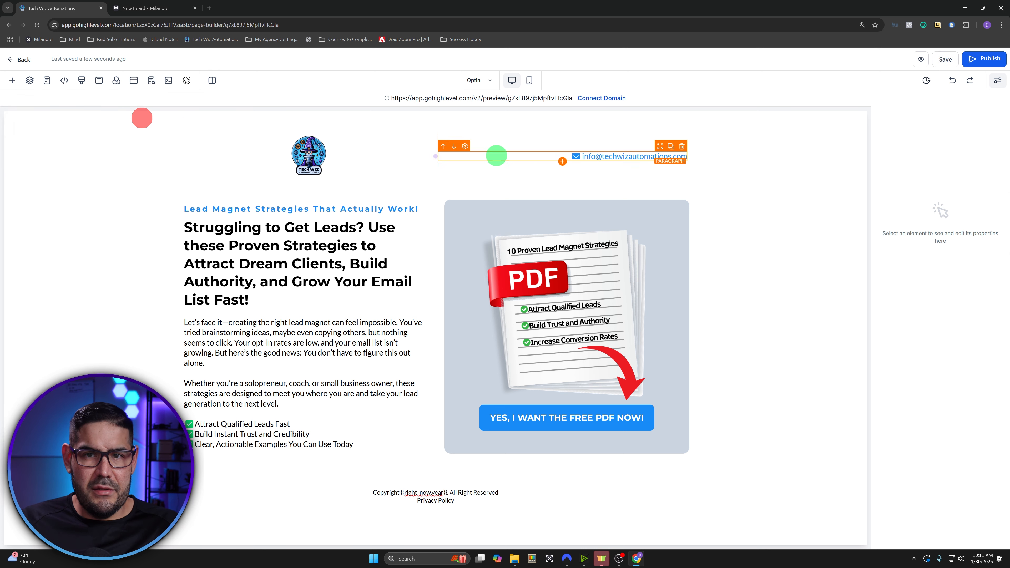
pyautogui.click(607, 99)
pyautogui.click(503, 303)
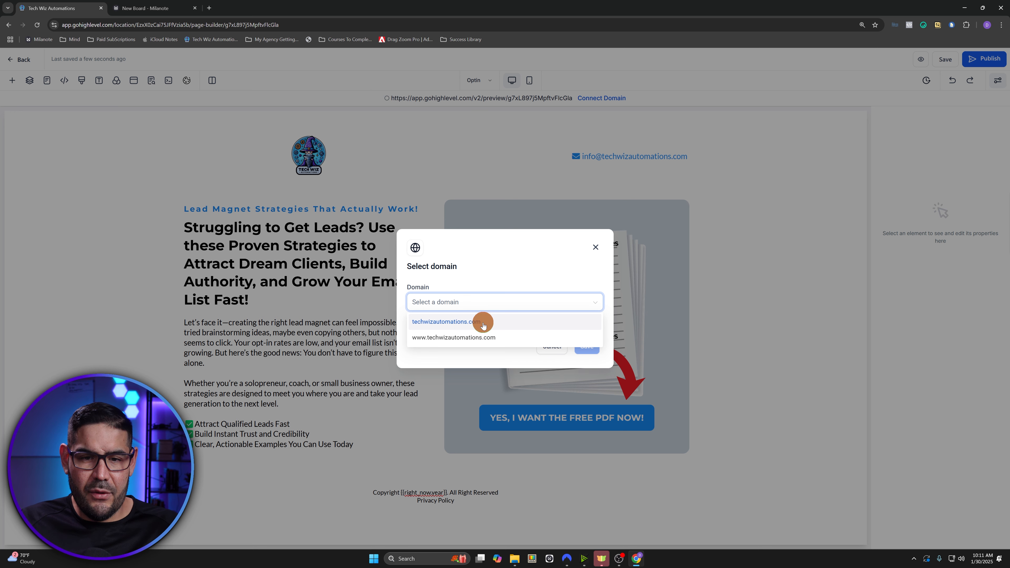
pyautogui.click(483, 325)
pyautogui.click(586, 345)
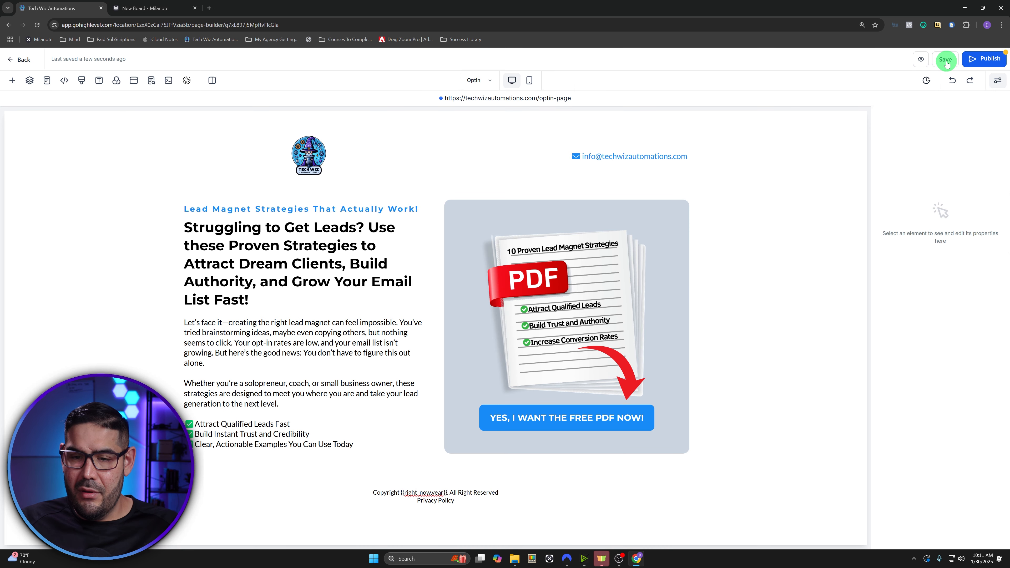
pyautogui.click(946, 63)
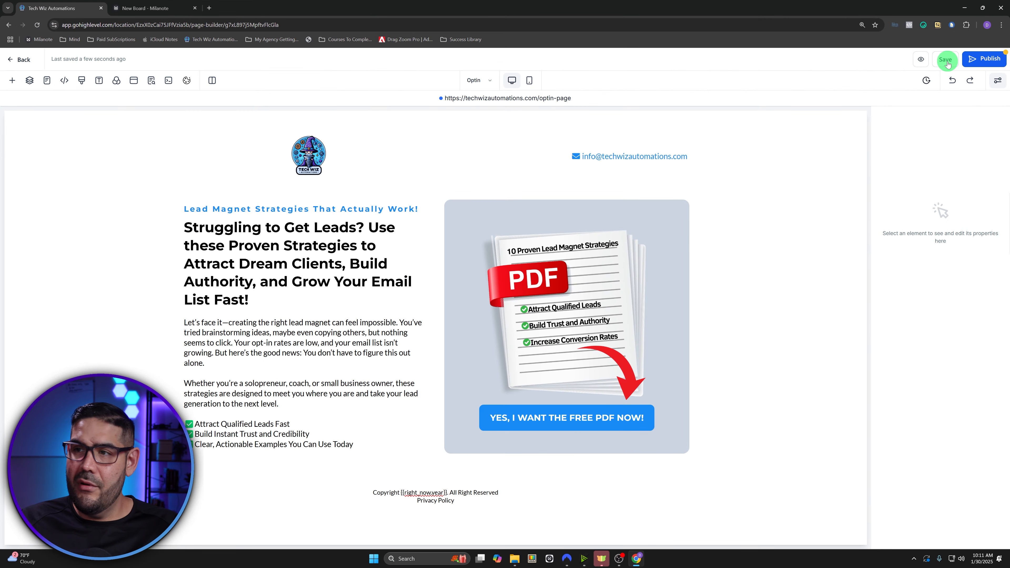
pyautogui.click(946, 60)
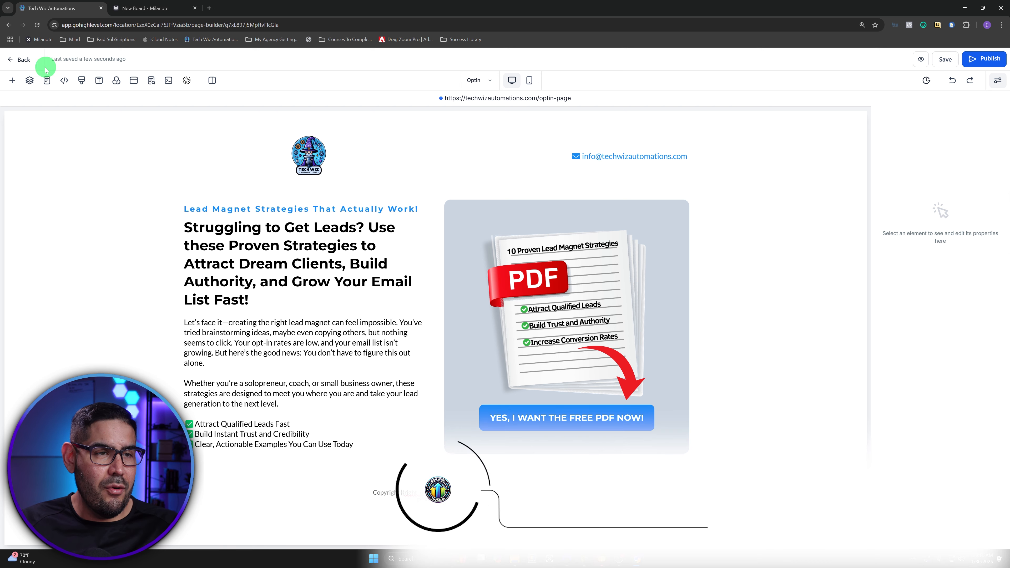
# - Back in the funnel, duplicate the Optin step as Optin (Clone)
pyautogui.click(25, 60)
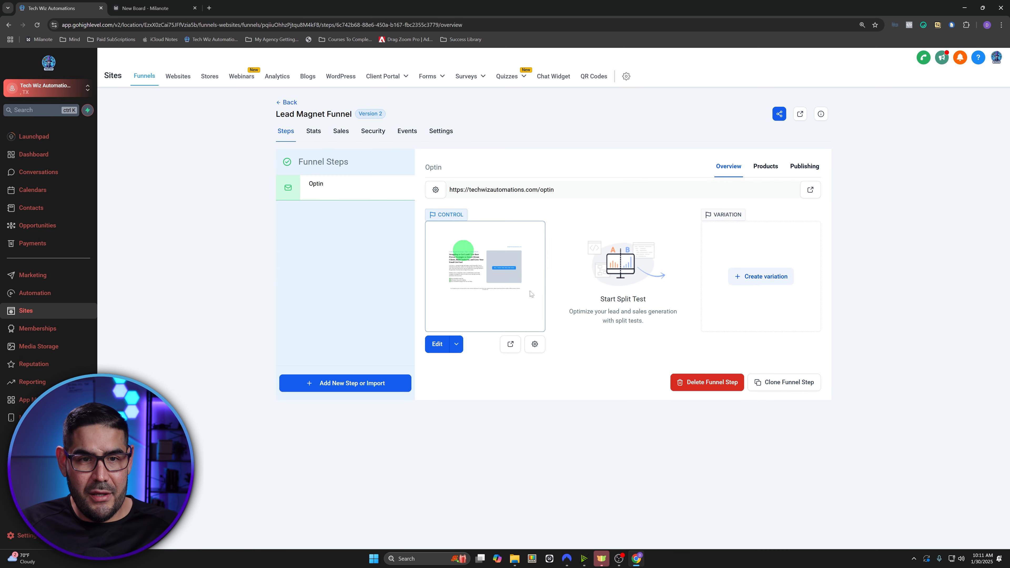
pyautogui.click(777, 382)
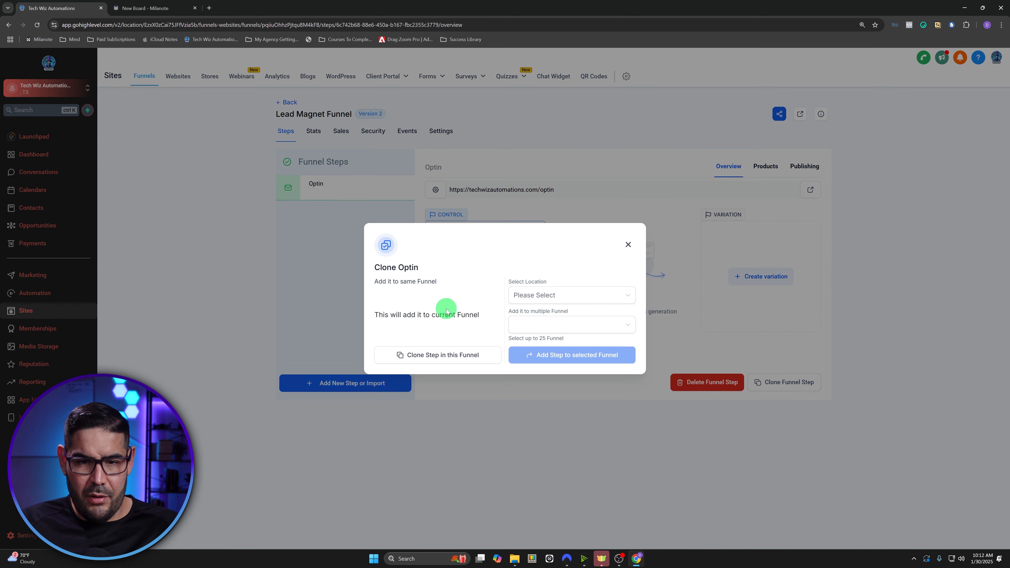
pyautogui.click(431, 357)
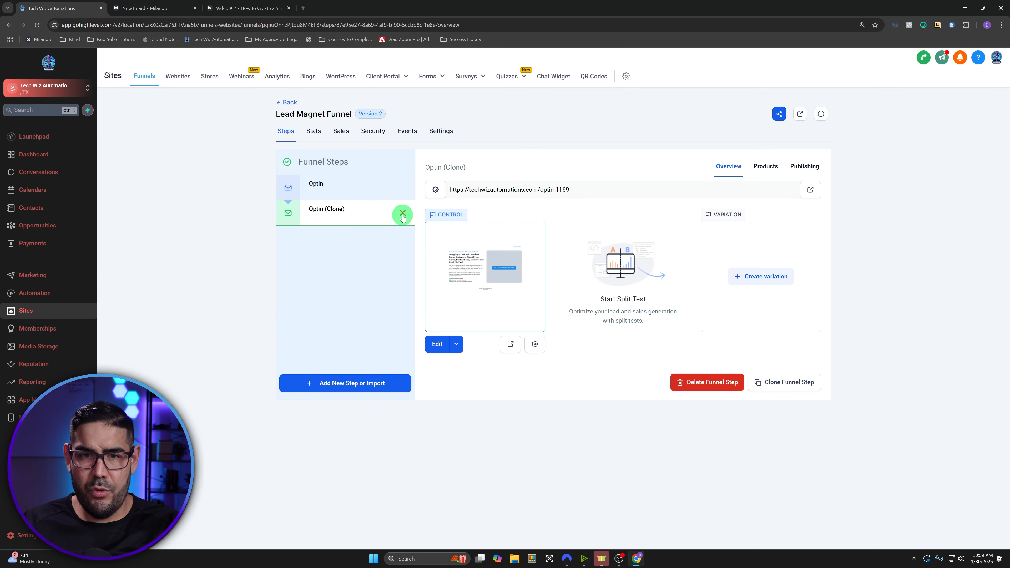
# - Rename the cloned step to Thank You Page with URL /thank-you
pyautogui.click(804, 166)
pyautogui.moveTo(559, 206); pyautogui.dragTo(435, 214)
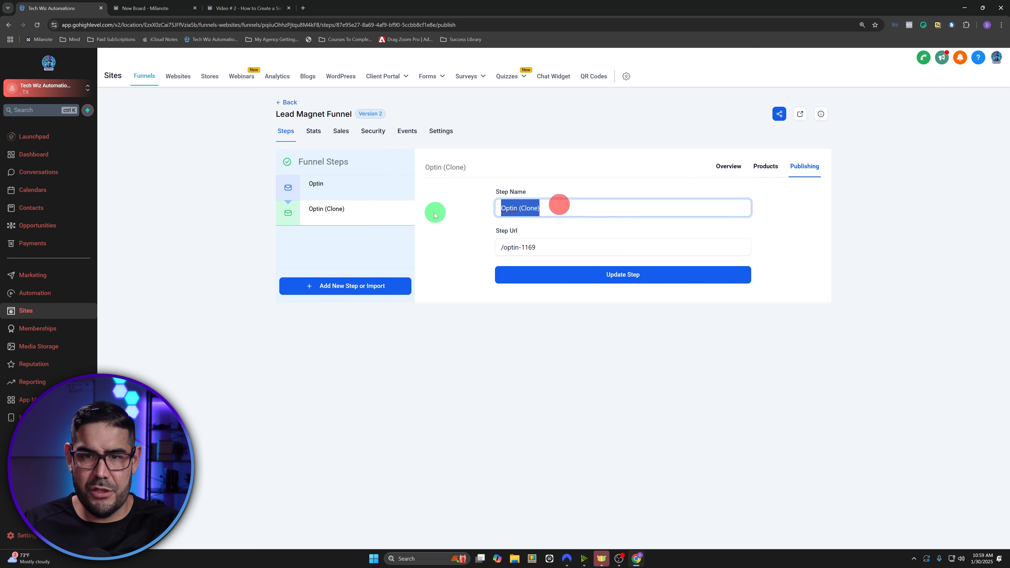
pyautogui.write('Thank You Page')
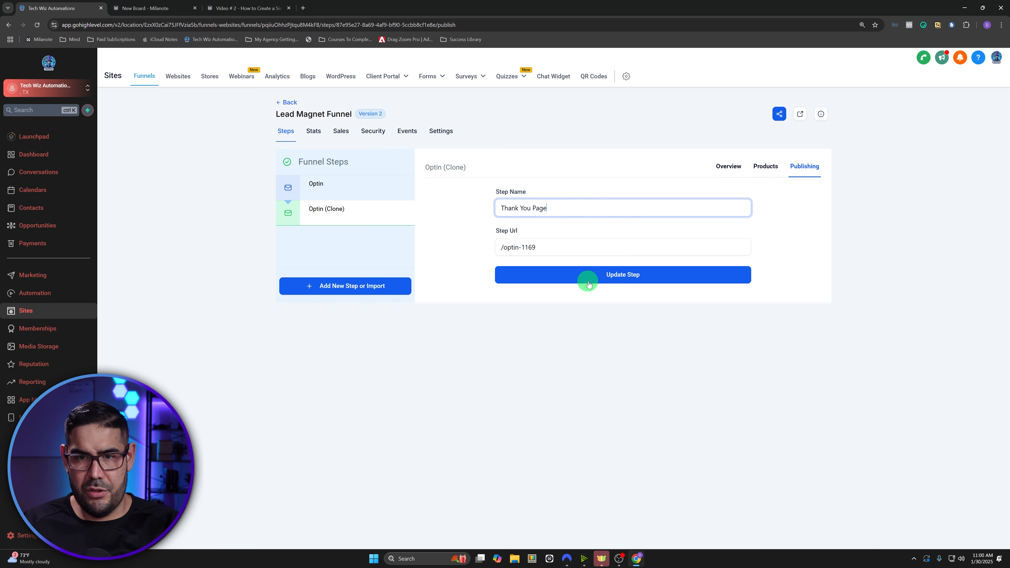
pyautogui.moveTo(547, 246); pyautogui.dragTo(506, 248)
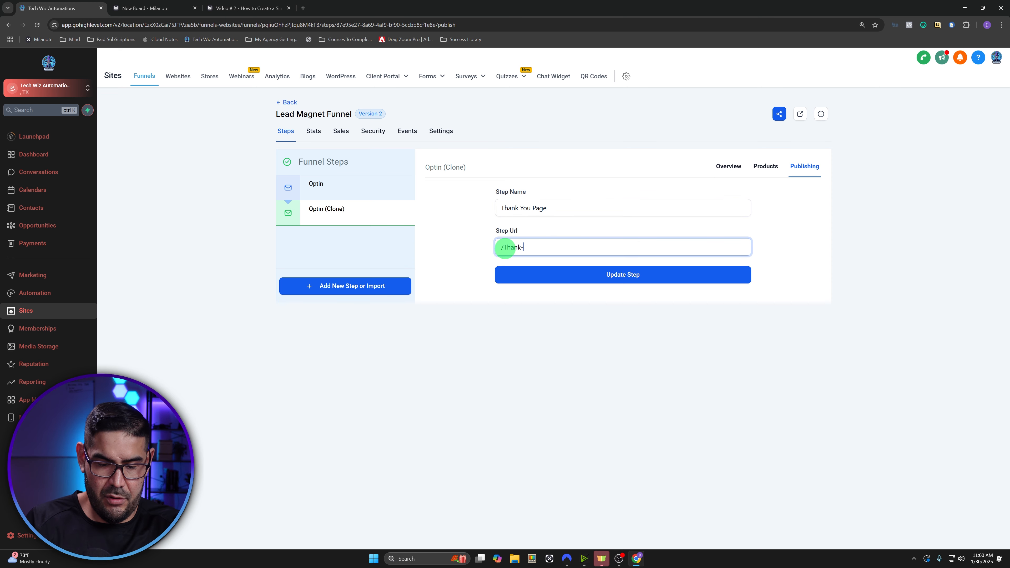
pyautogui.click(658, 275)
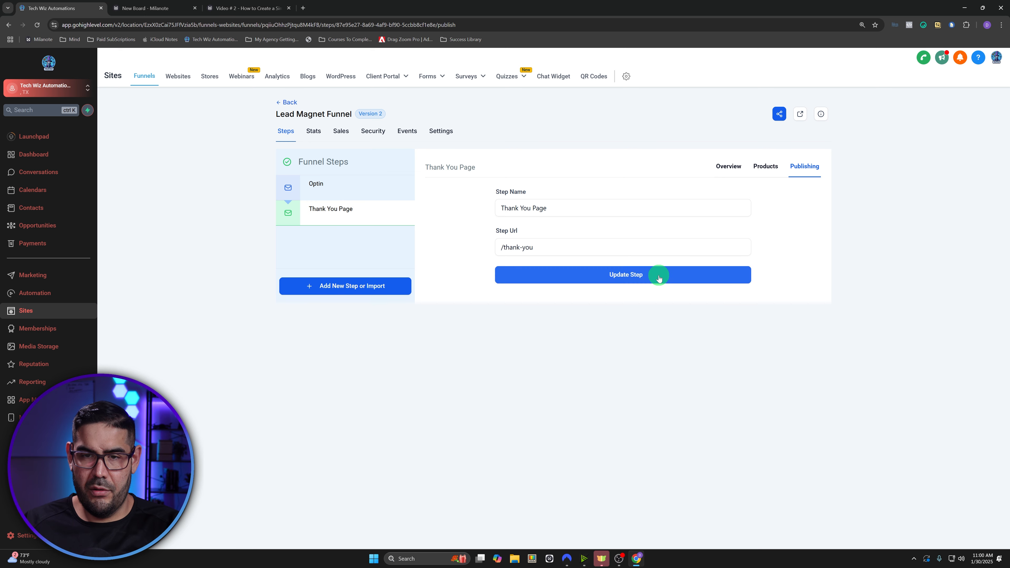
# - Change the Optin step's URL to /10StrategiesFreePDF, fixing a typo
pyautogui.click(320, 187)
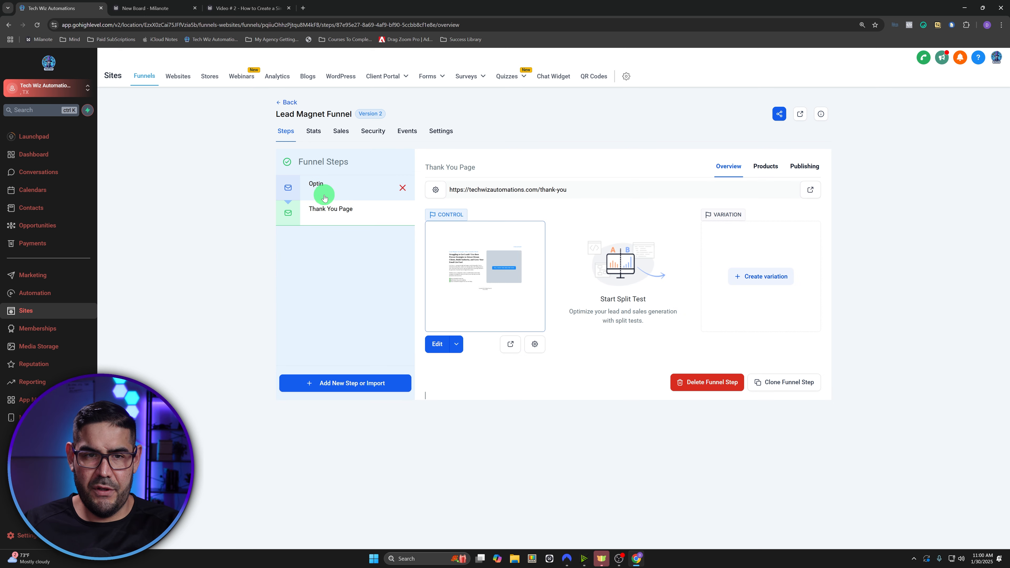
pyautogui.click(809, 165)
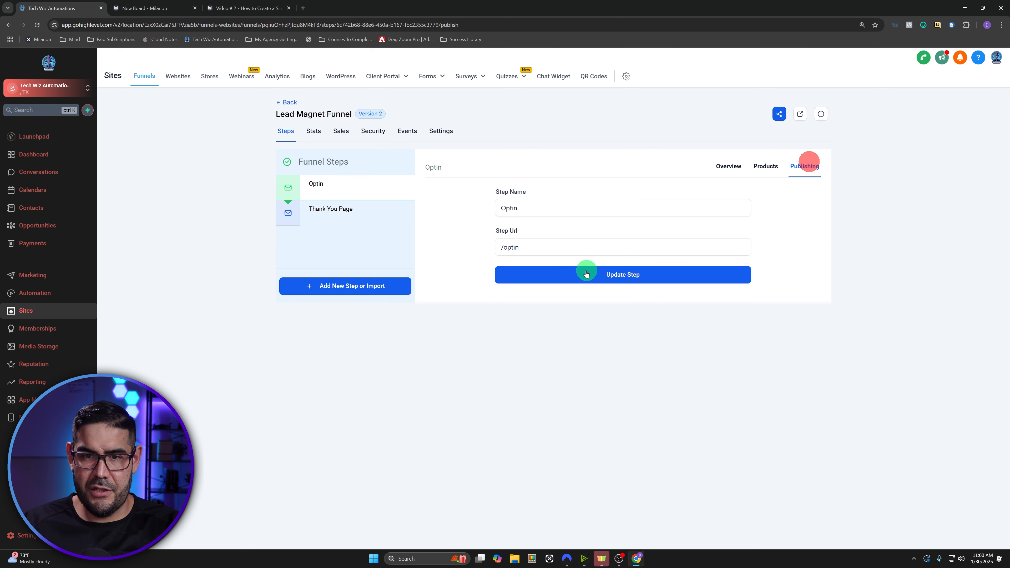
pyautogui.moveTo(535, 247); pyautogui.dragTo(502, 247)
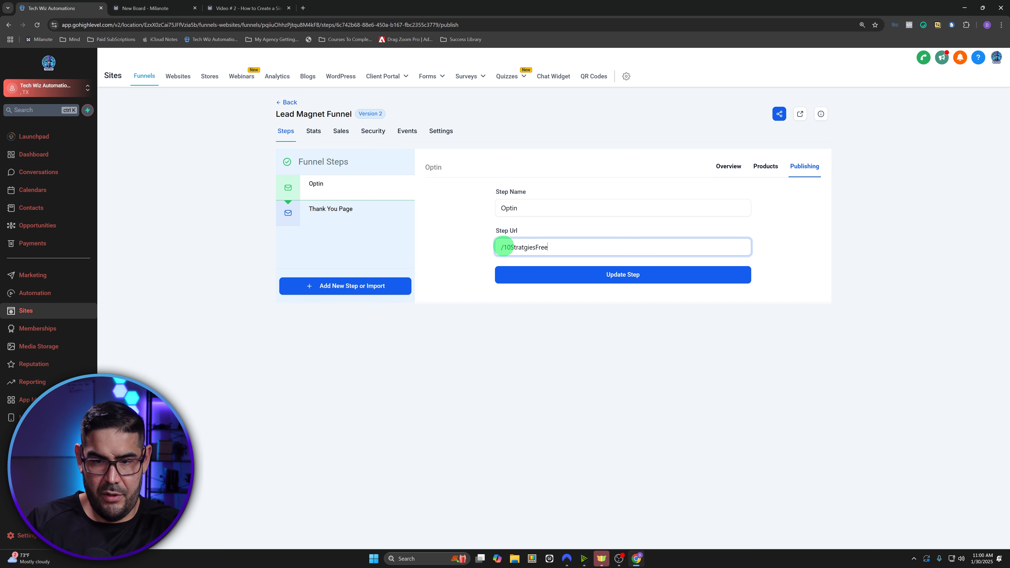
pyautogui.click(595, 277)
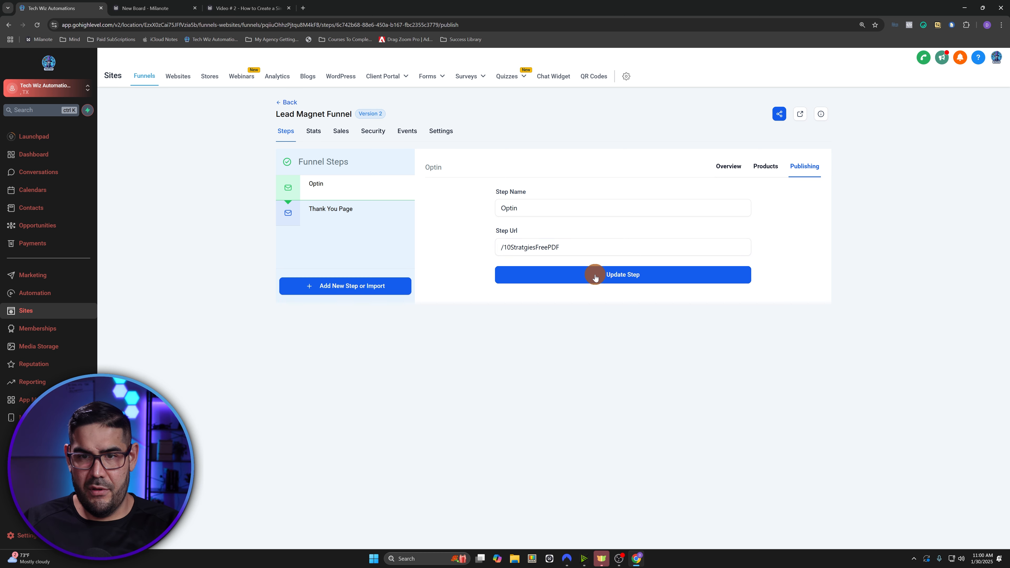
pyautogui.click(525, 246)
pyautogui.write('e')
pyautogui.click(577, 273)
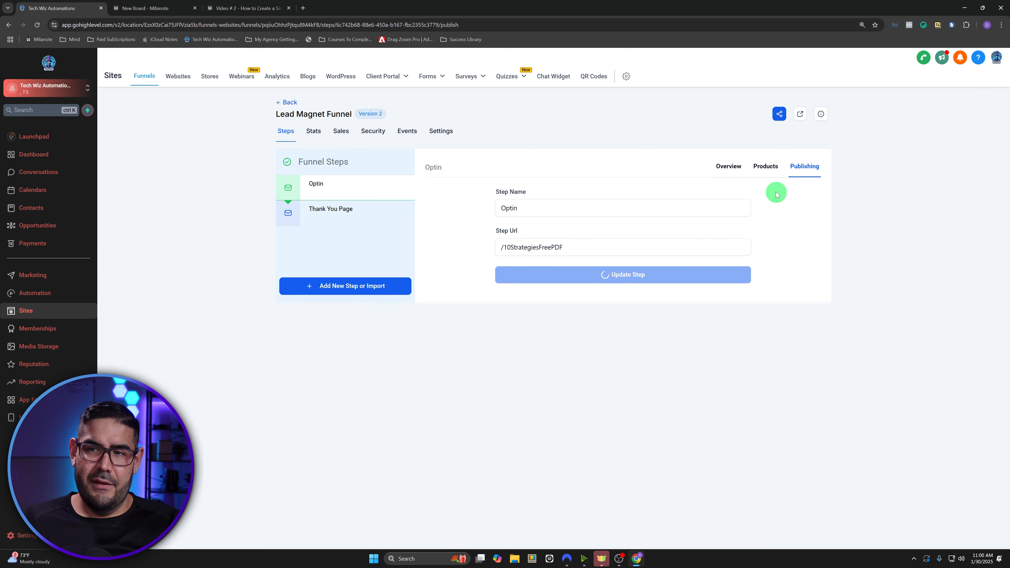
pyautogui.click(343, 210)
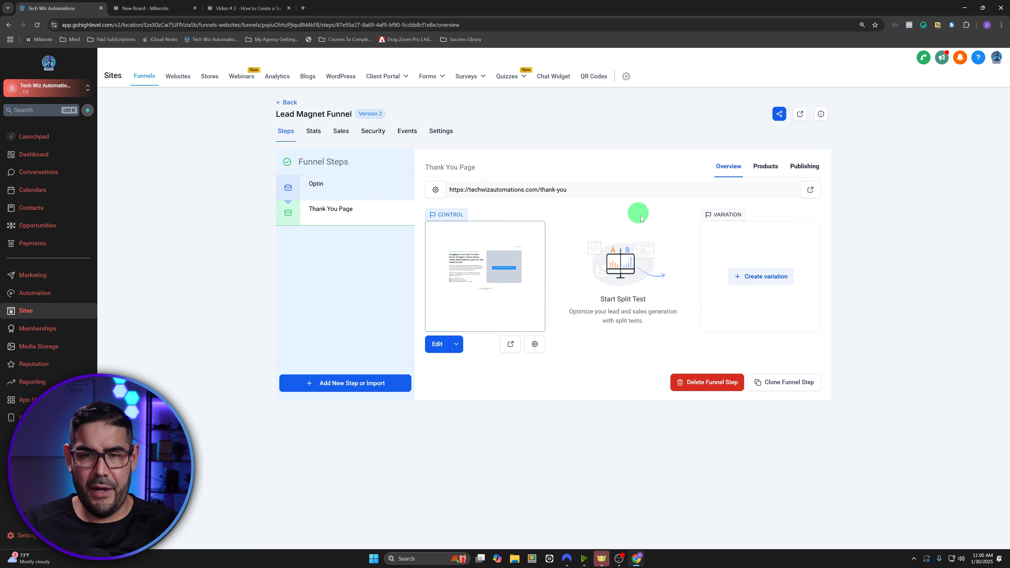
# - On the Thank You Page, turn on Disable Popup and close the popup
pyautogui.click(438, 344)
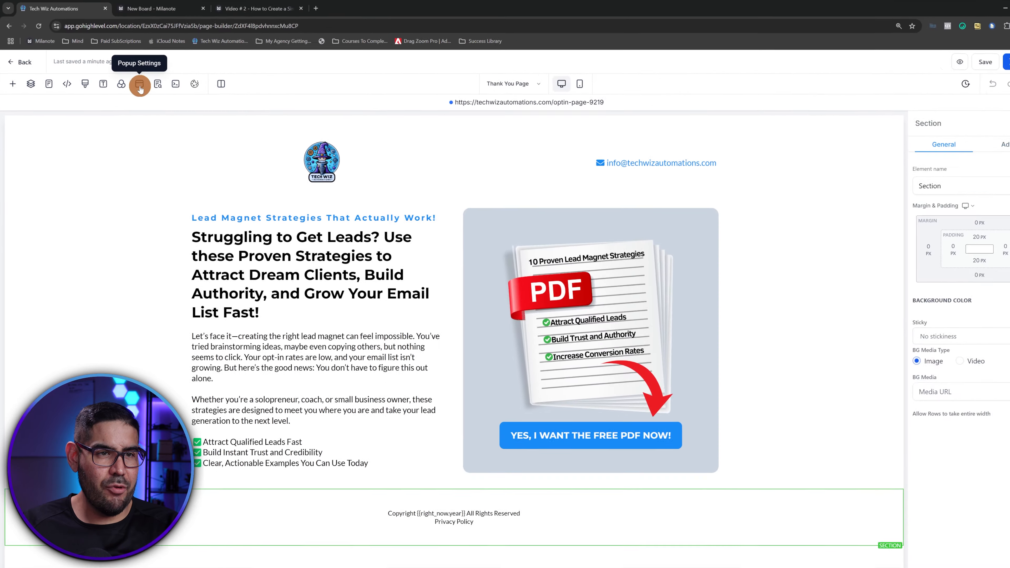
pyautogui.click(234, 145)
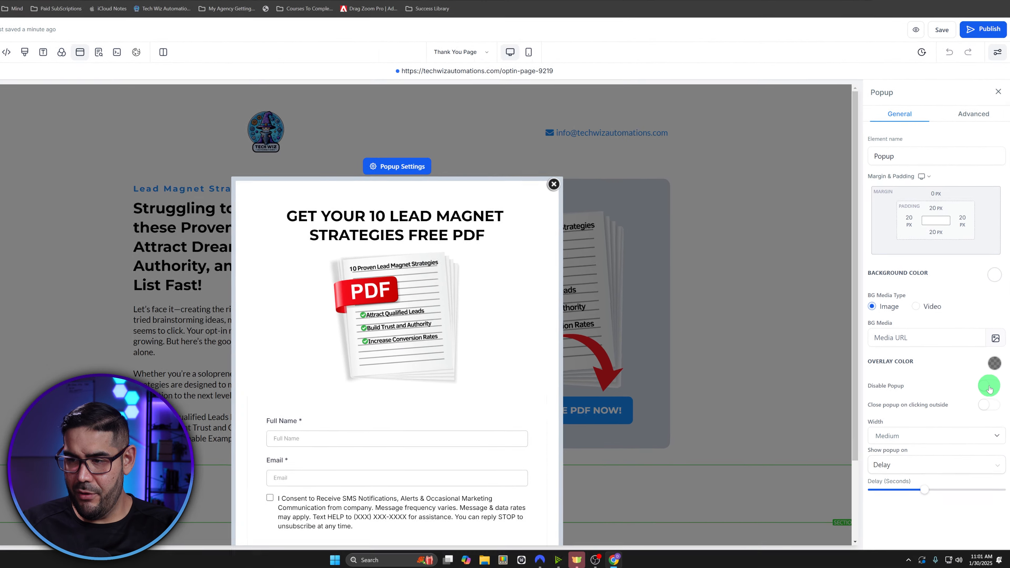
pyautogui.click(989, 389)
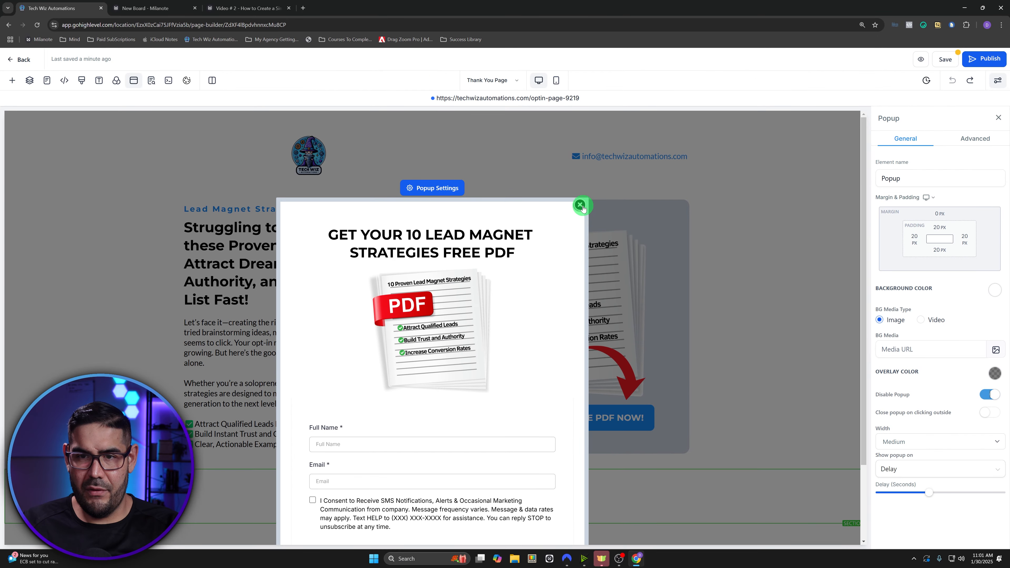
pyautogui.click(580, 204)
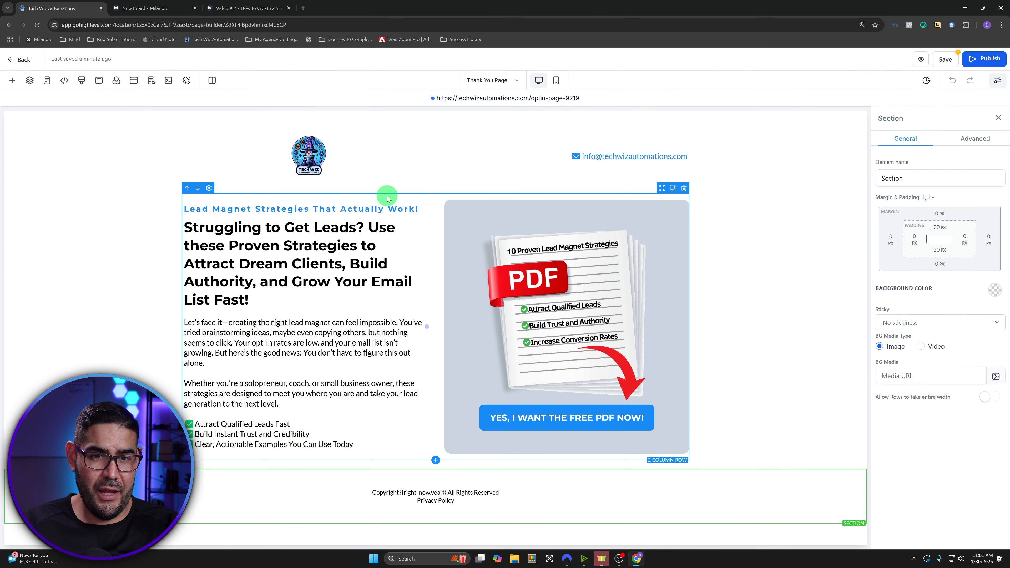
# - Replace the two-column opt-in row with a one-column row
pyautogui.click(387, 196)
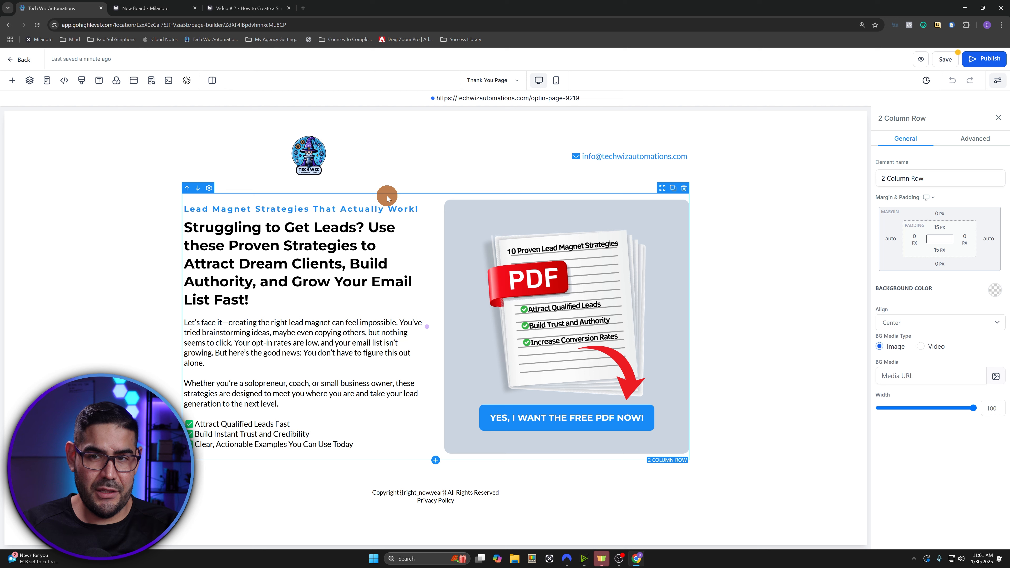
pyautogui.click(684, 188)
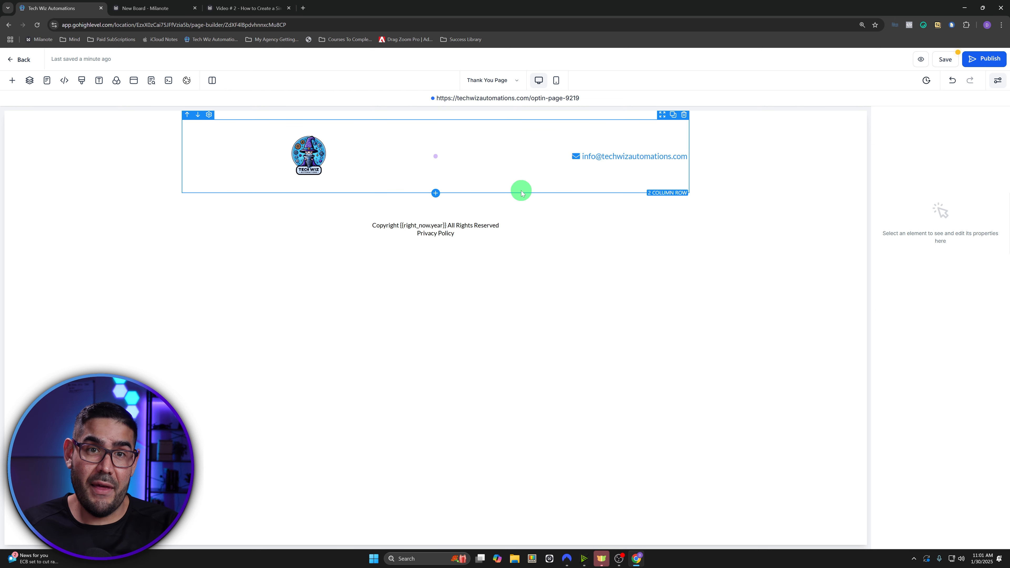
pyautogui.click(13, 82)
pyautogui.click(24, 137)
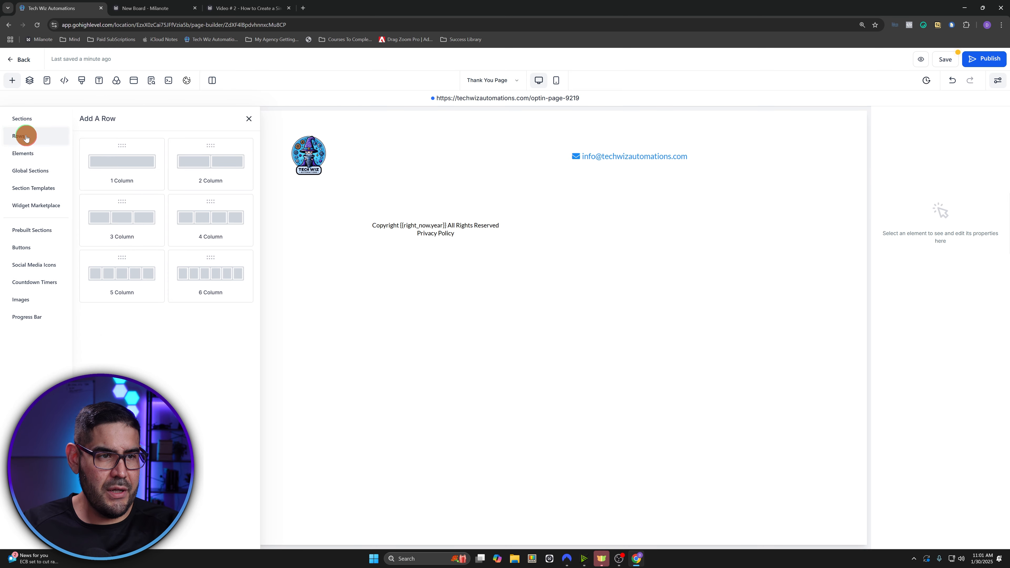
pyautogui.moveTo(110, 160); pyautogui.dragTo(434, 197)
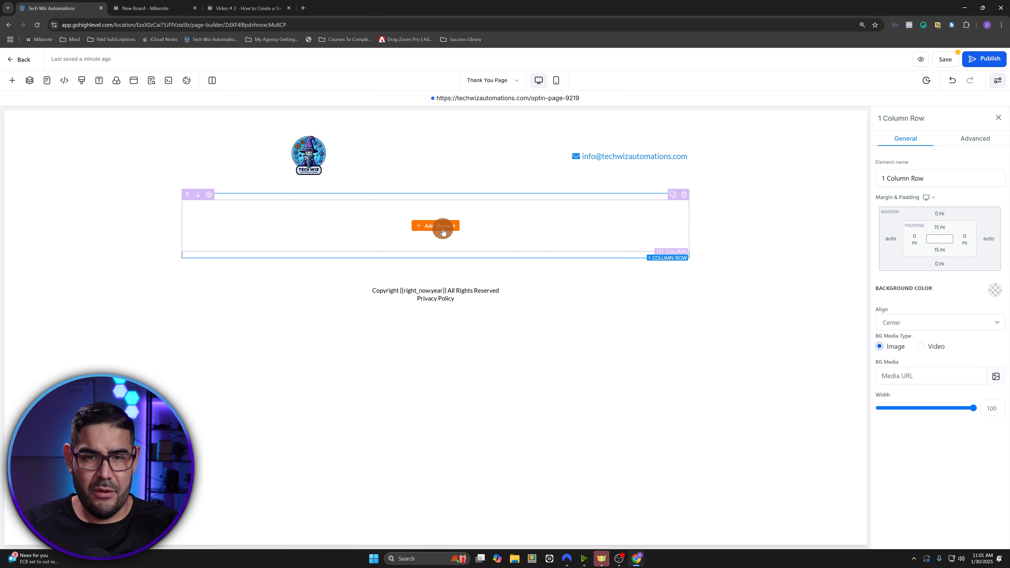
# - Add a Headline and a Paragraph element to the new column
pyautogui.click(443, 232)
pyautogui.moveTo(112, 202); pyautogui.dragTo(468, 228)
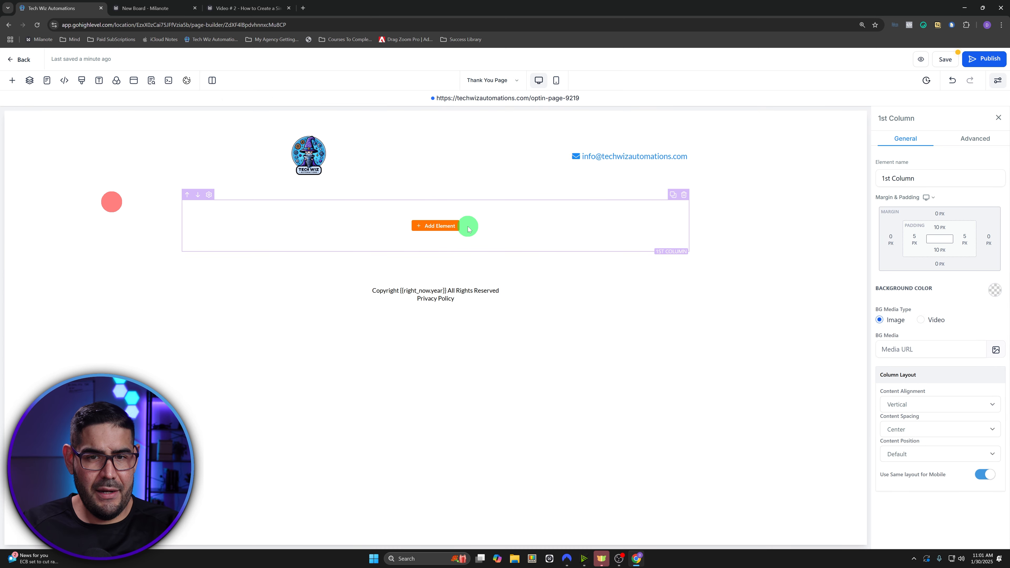
pyautogui.click(444, 226)
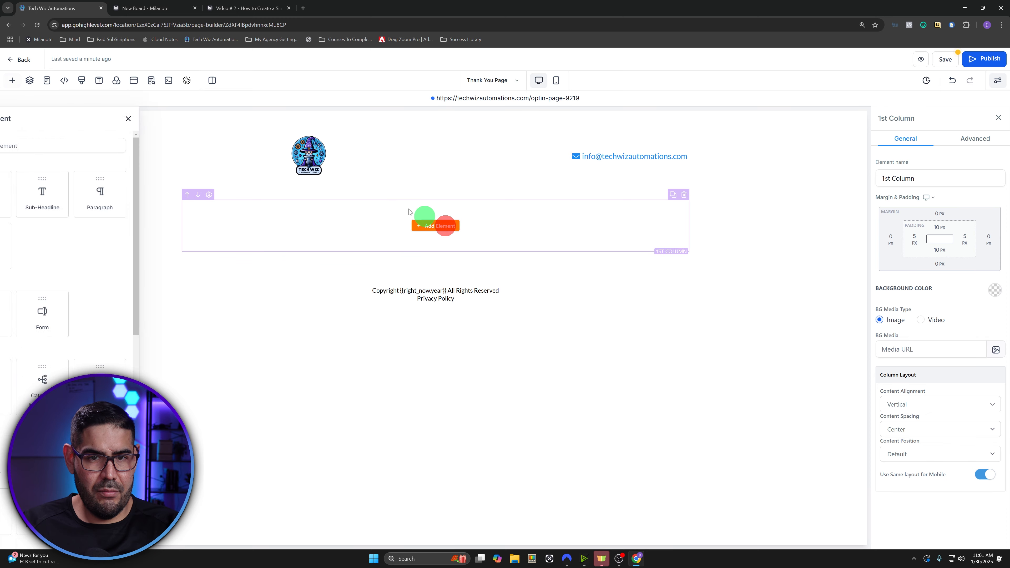
pyautogui.click(98, 187)
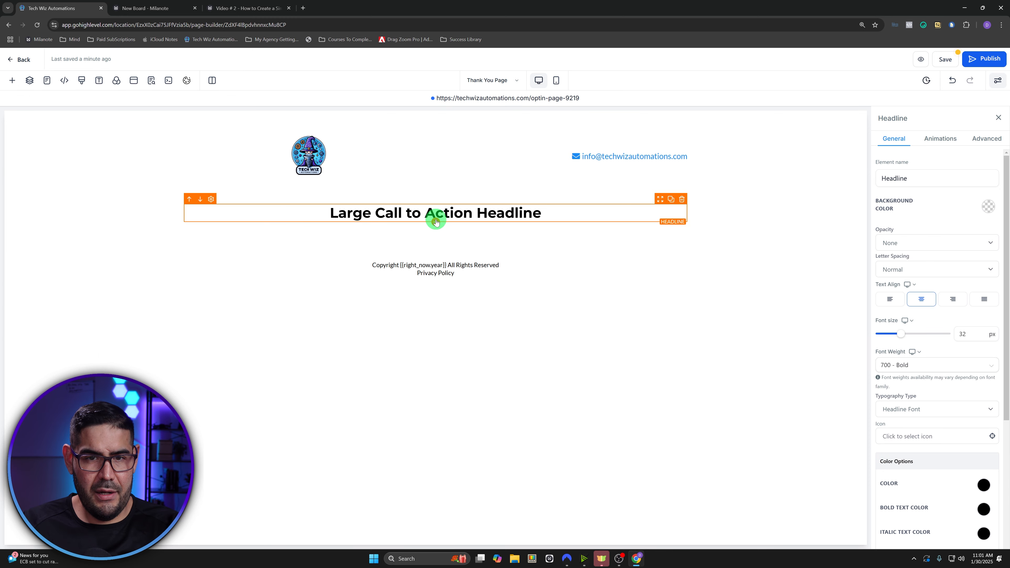
pyautogui.click(435, 219)
pyautogui.click(228, 198)
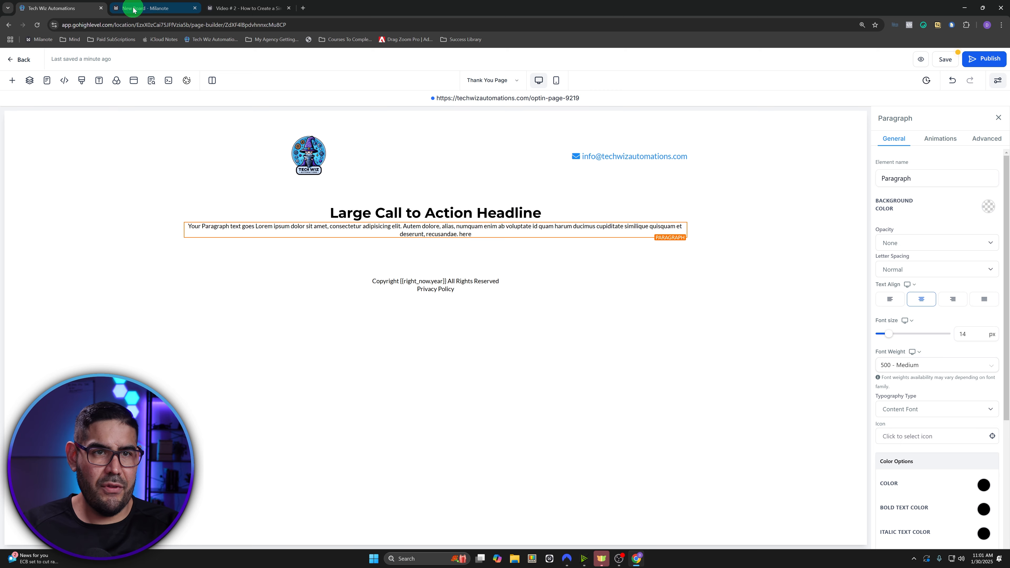
# - Copy the THANK YOU! headline from the Milanote Funnel Copy
pyautogui.click(288, 9)
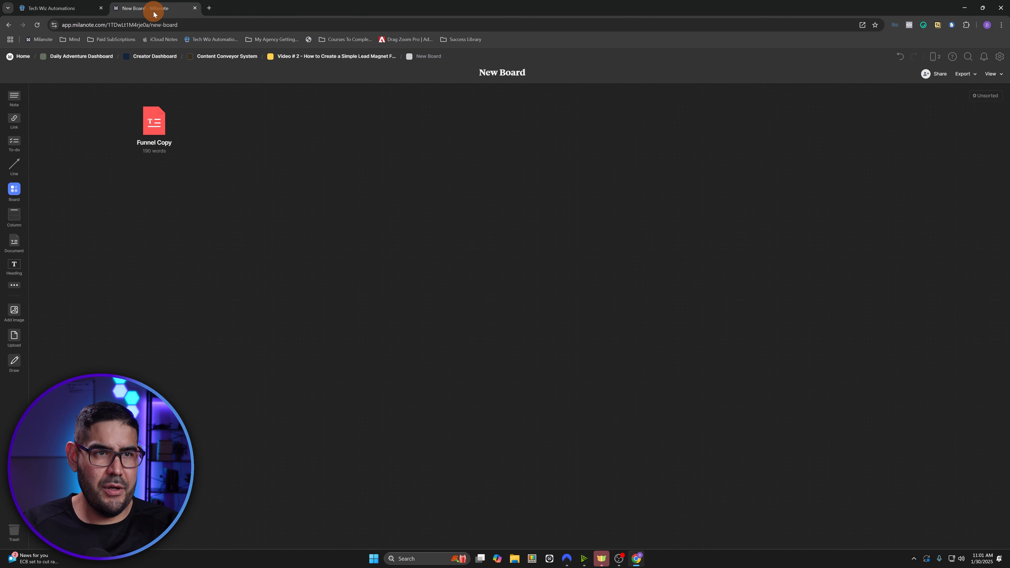
pyautogui.click(153, 120)
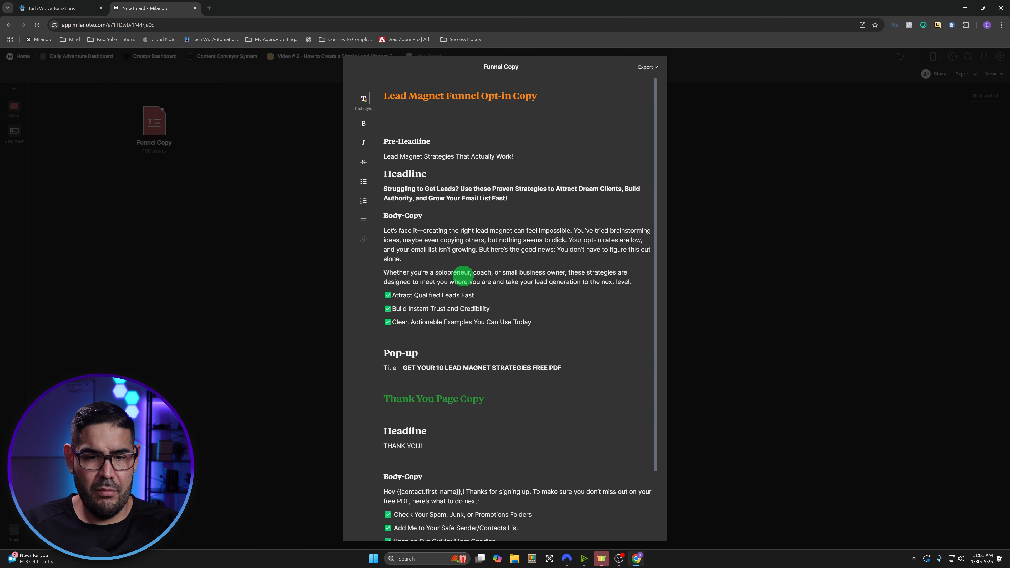
pyautogui.scroll(-2, 457, 286)
pyautogui.moveTo(429, 367); pyautogui.dragTo(381, 366)
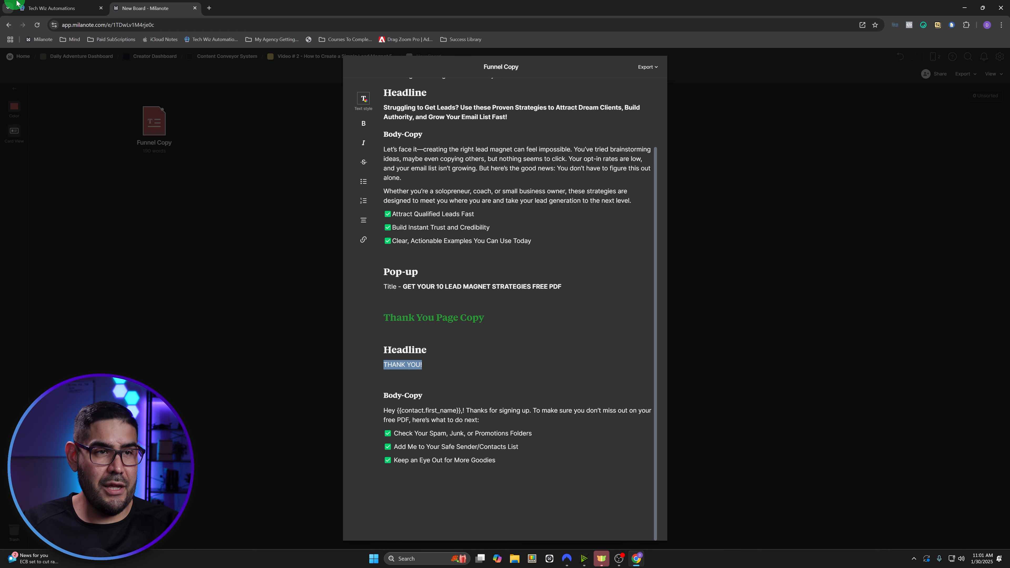
pyautogui.click(51, 8)
pyautogui.click(478, 207)
# - Paste THANK YOU! into the headline and remove the blank line above it
pyautogui.tripleClick(478, 207)
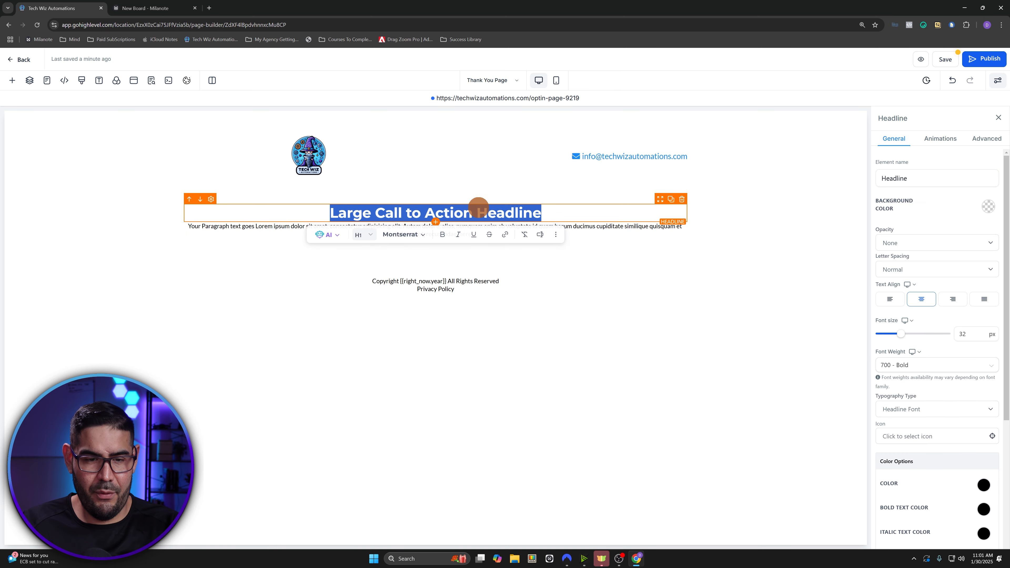
pyautogui.hotkey('ctrl', 'v')
pyautogui.hotkey('ctrl', 'a')
pyautogui.press('Up')
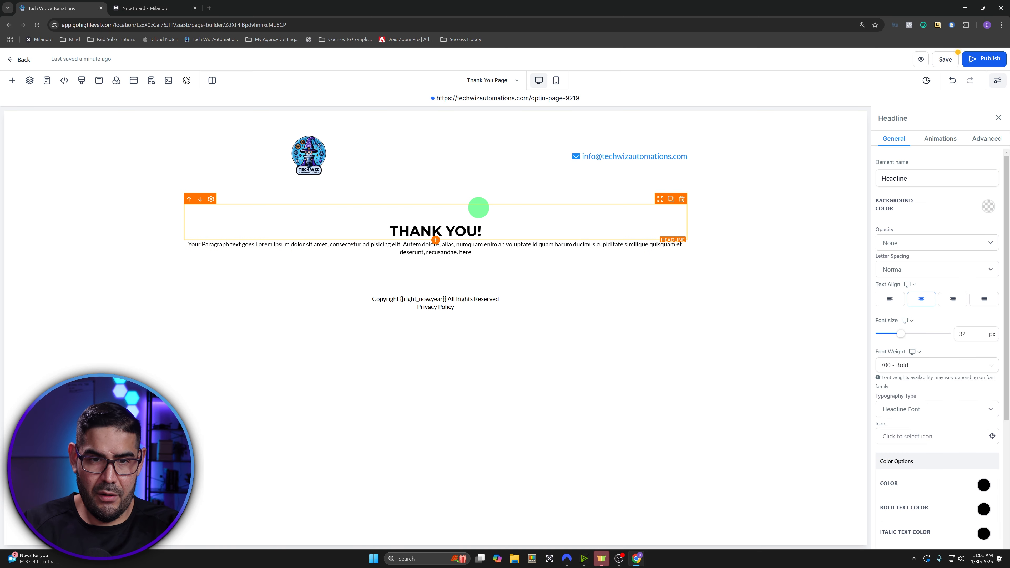
pyautogui.press('BackSpace')
pyautogui.hotkey('ctrl', 'a')
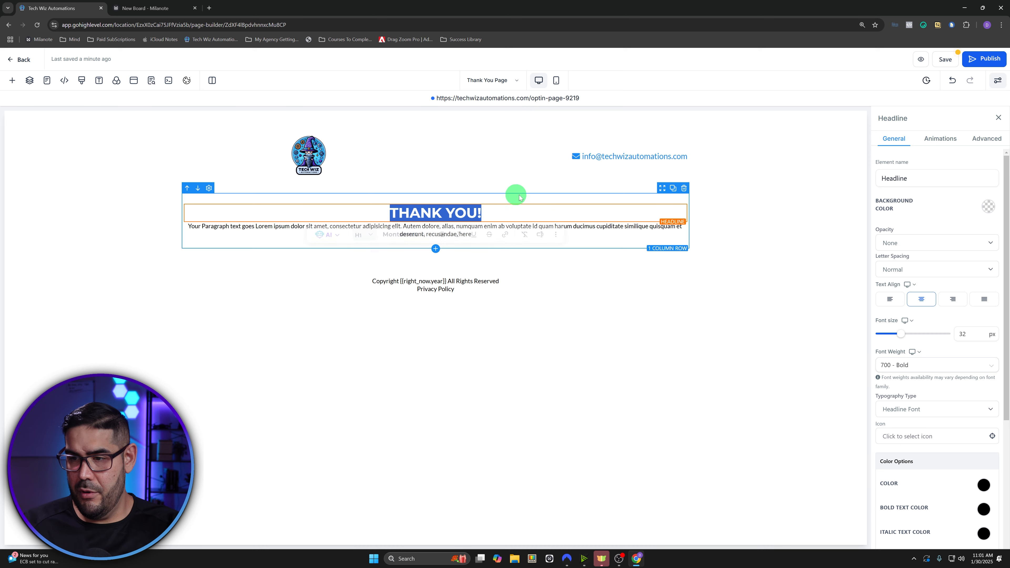
# - Set the headline to 62 px with 20 px bottom spacing
pyautogui.doubleClick(970, 333)
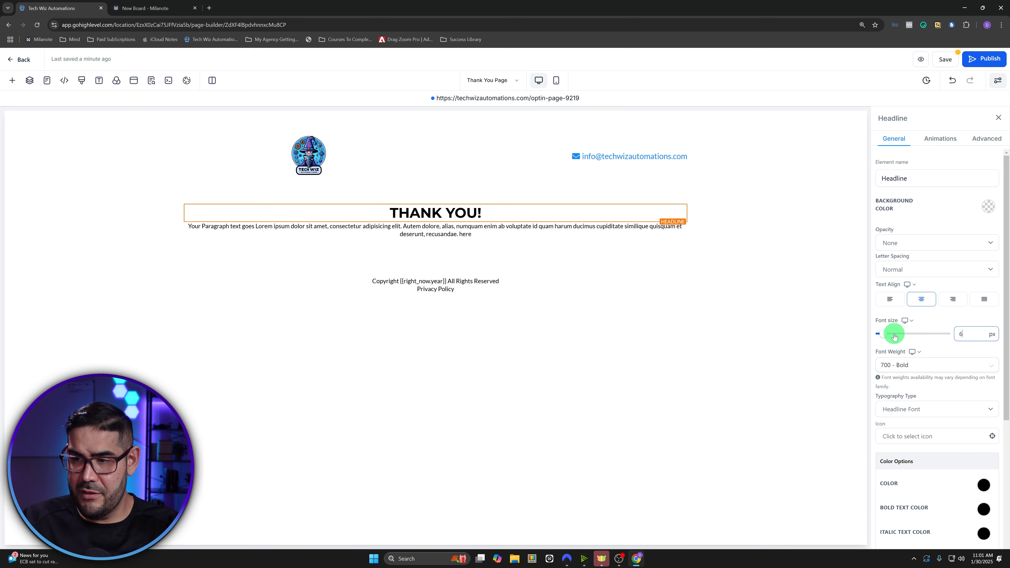
pyautogui.write('62')
pyautogui.click(553, 228)
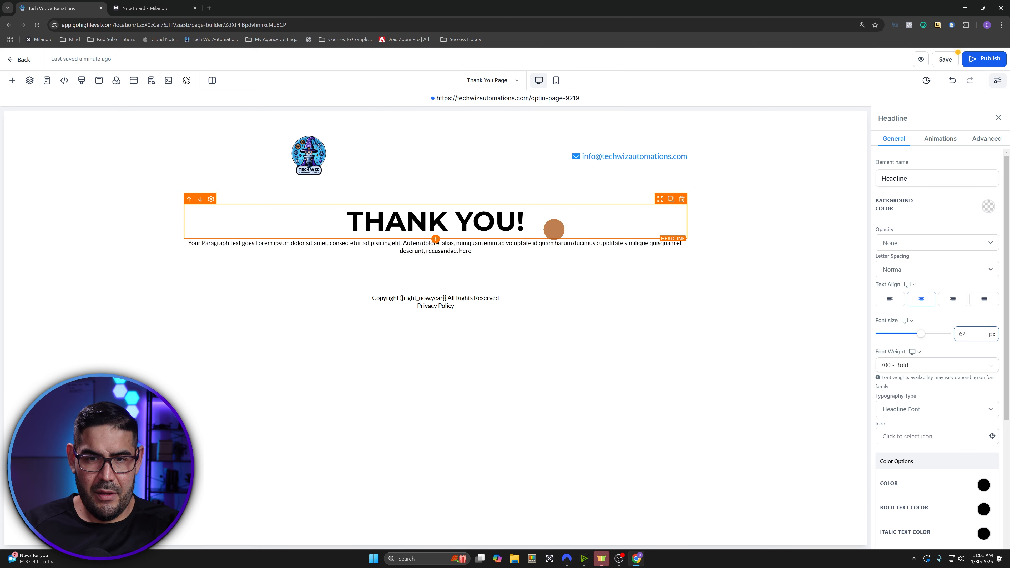
pyautogui.scroll(-5, 928, 398)
pyautogui.click(938, 518)
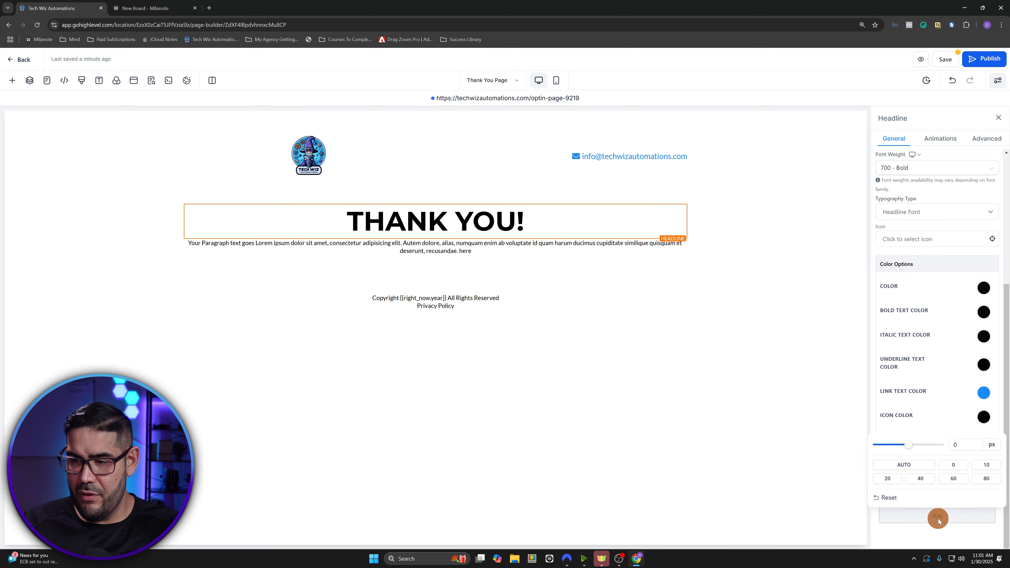
pyautogui.click(887, 478)
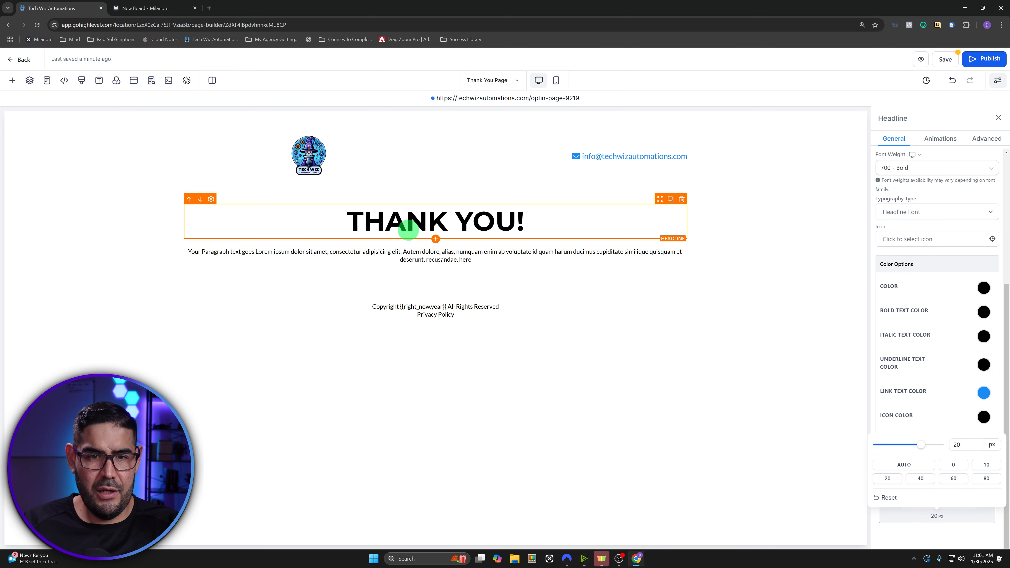
# - Copy the thank-you body copy and checklist from the Funnel Copy notes
pyautogui.click(175, 5)
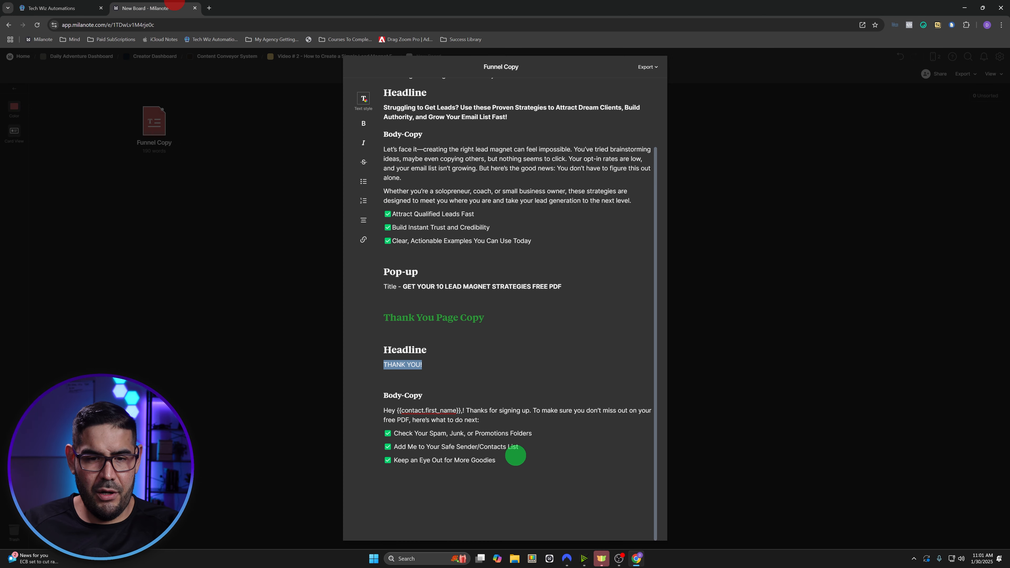
pyautogui.moveTo(512, 458); pyautogui.dragTo(390, 414)
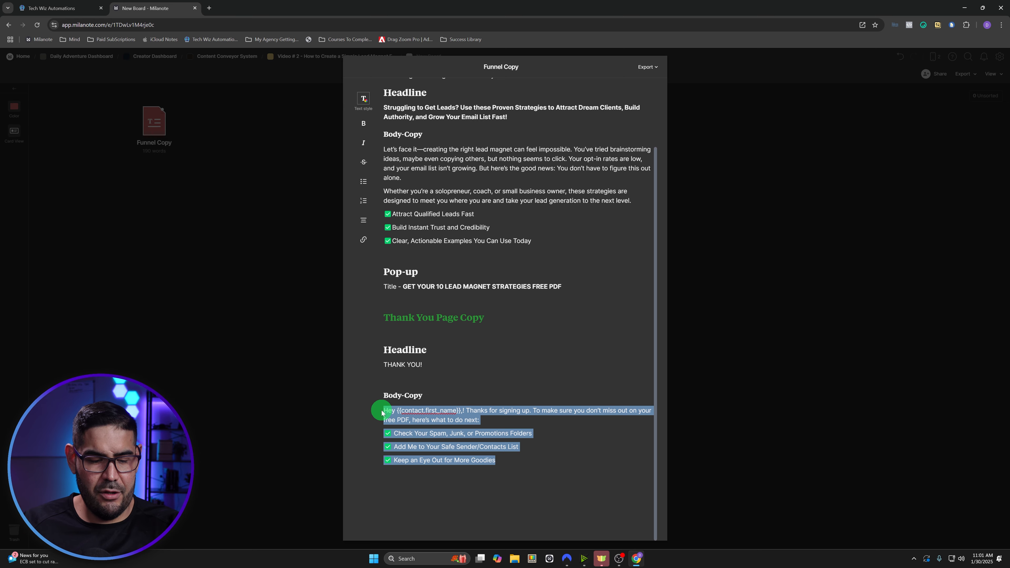
pyautogui.click(54, 8)
pyautogui.click(444, 259)
# - Paste the thank-you body copy into the paragraph and set it to 22 px
pyautogui.tripleClick(456, 260)
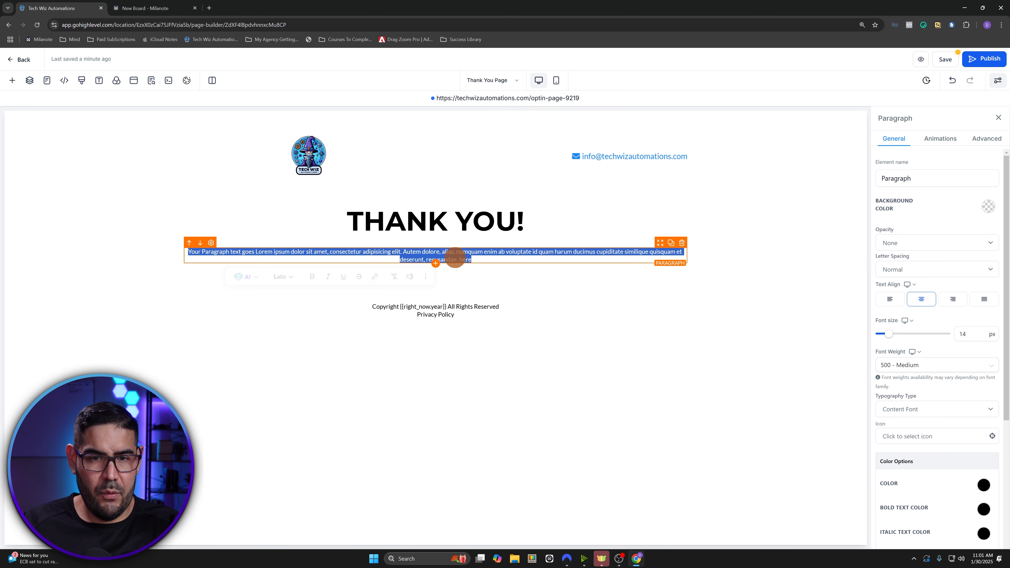
pyautogui.hotkey('ctrl', 'v')
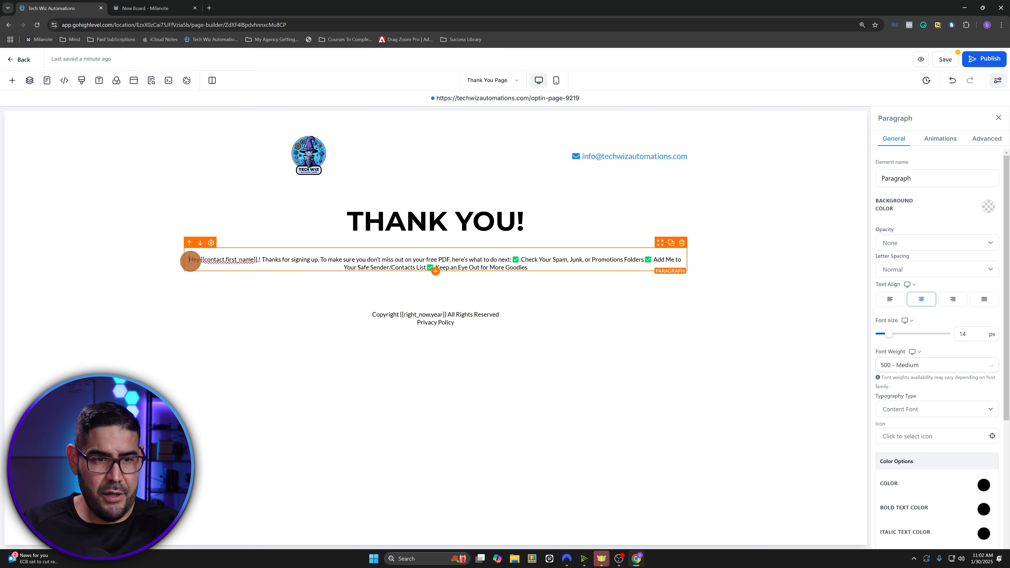
pyautogui.tripleClick(190, 259)
pyautogui.click(966, 334)
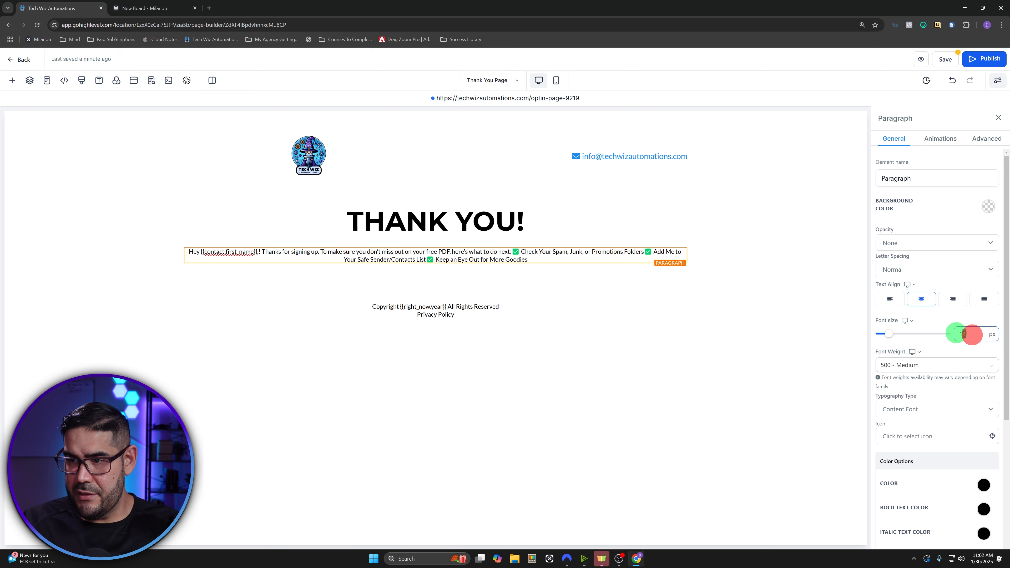
pyautogui.moveTo(956, 333); pyautogui.dragTo(926, 344)
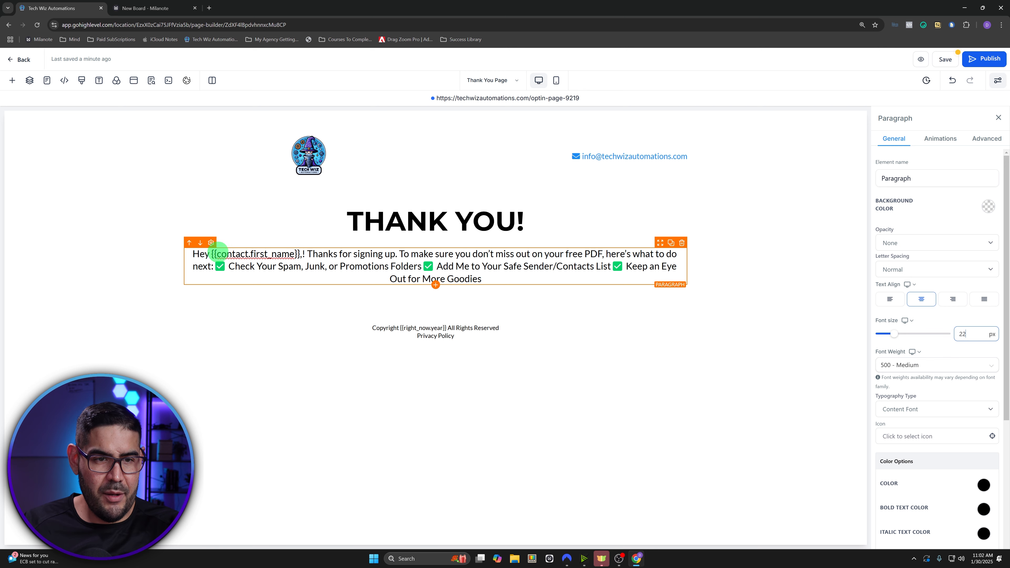
# - Greet the contact with the Contact > First Name custom value, removing the duplicate
pyautogui.moveTo(211, 253); pyautogui.dragTo(299, 255)
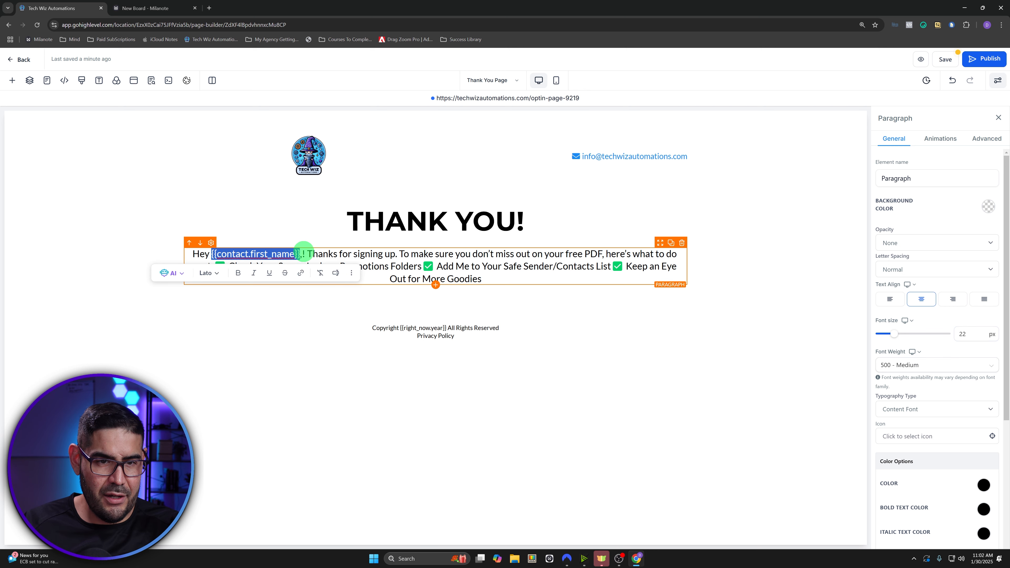
pyautogui.click(304, 255)
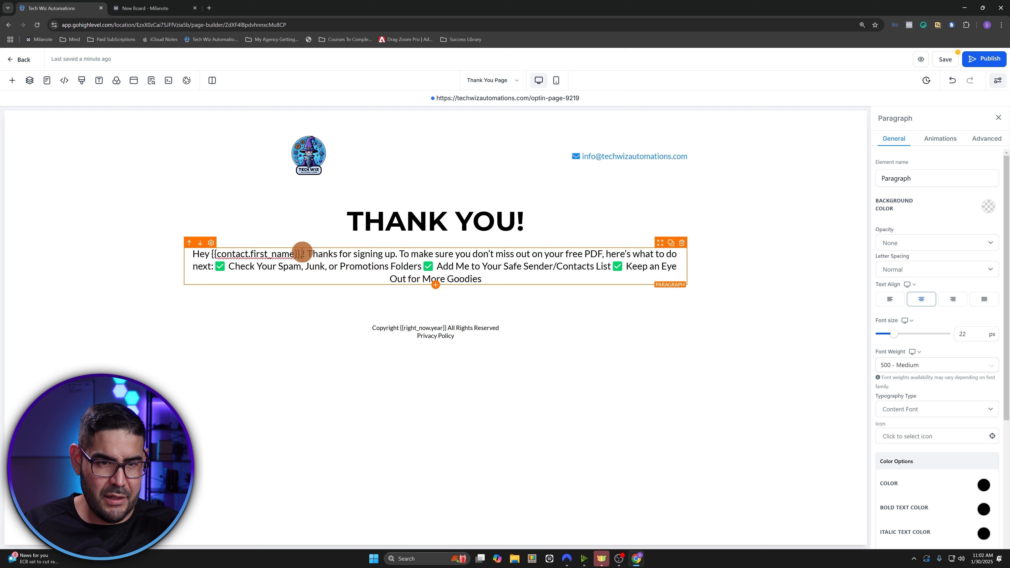
pyautogui.write(',')
pyautogui.moveTo(303, 253); pyautogui.dragTo(301, 253)
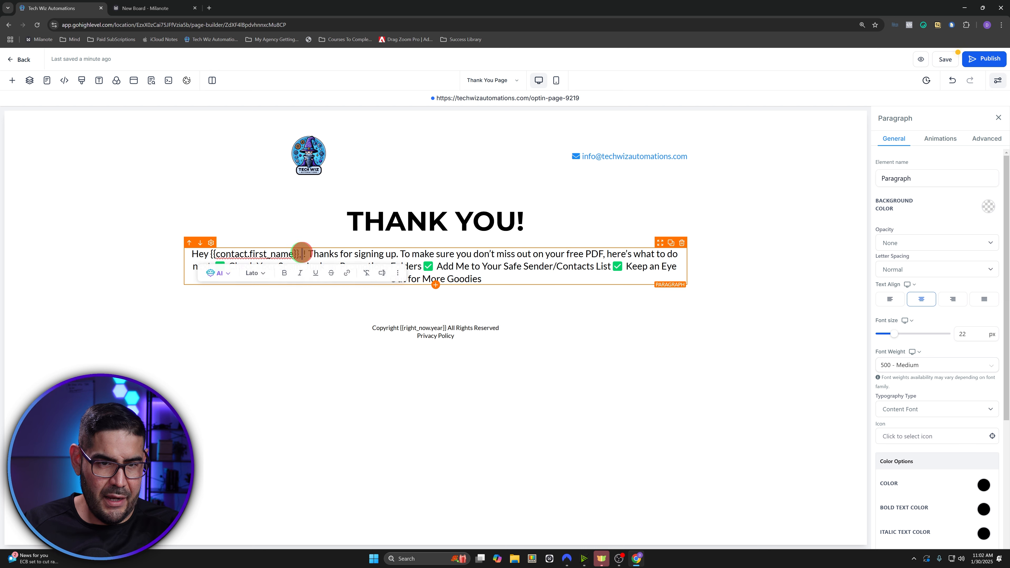
pyautogui.click(382, 273)
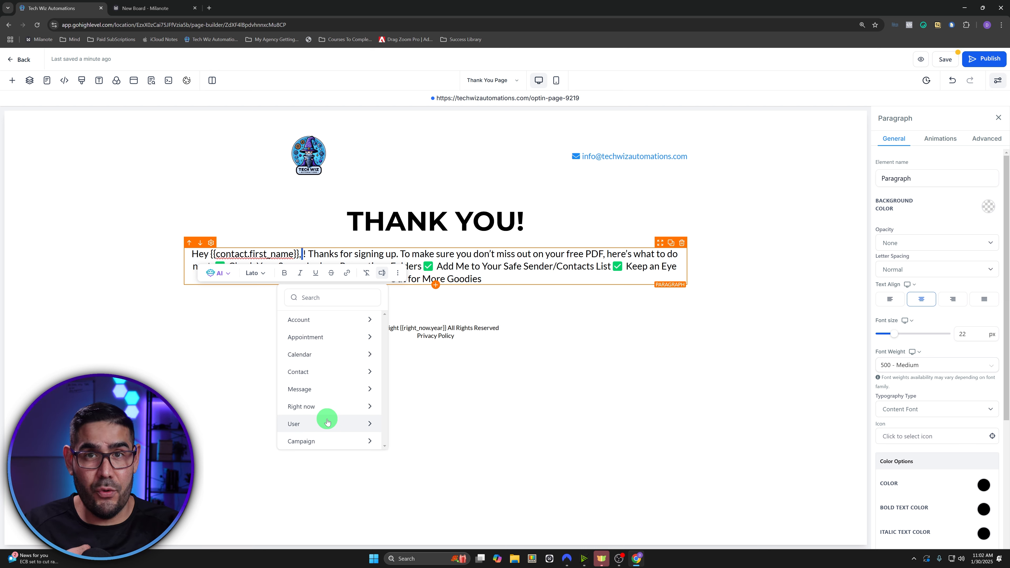
pyautogui.click(319, 374)
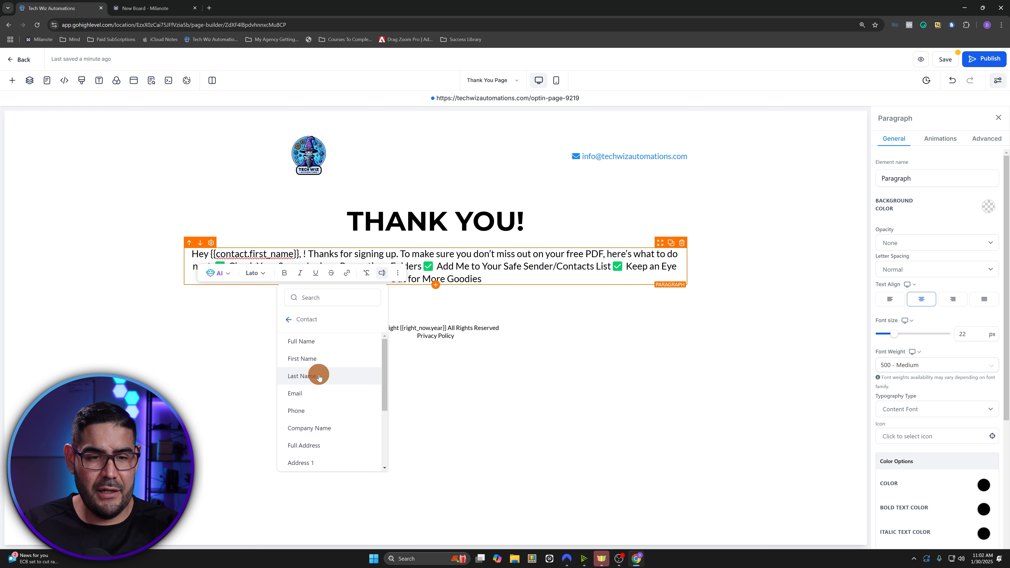
pyautogui.click(338, 359)
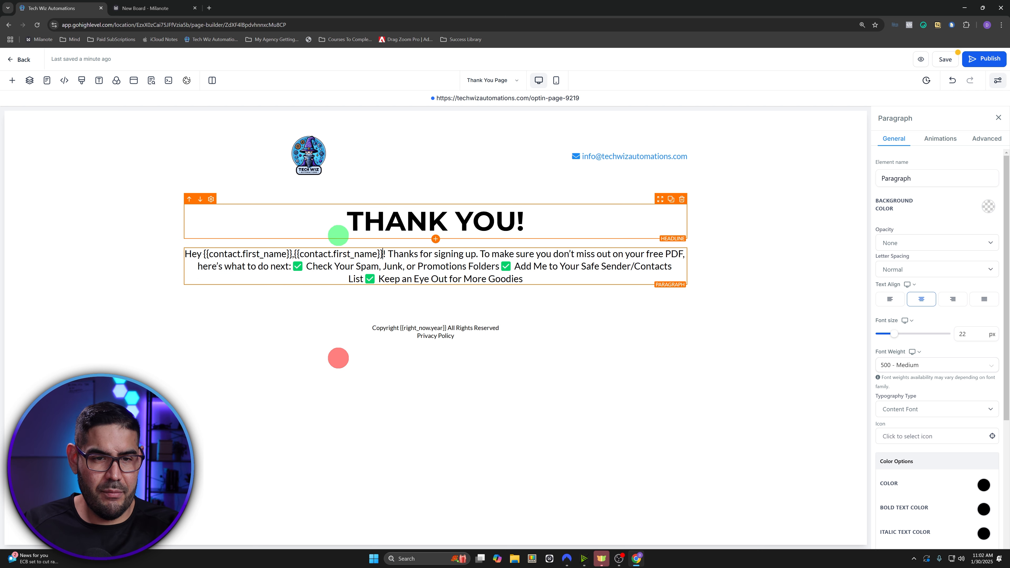
pyautogui.click(948, 85)
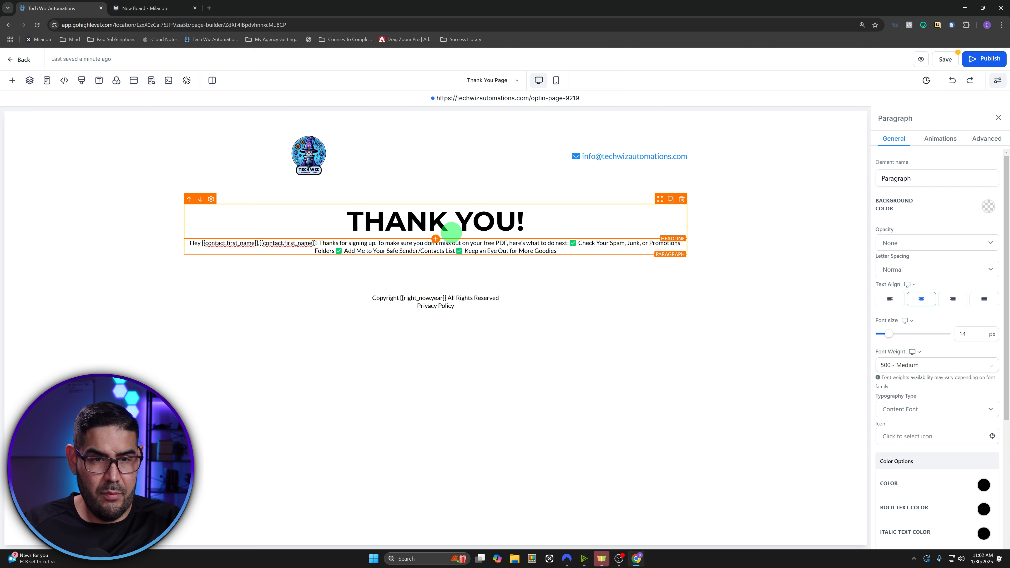
pyautogui.click(970, 80)
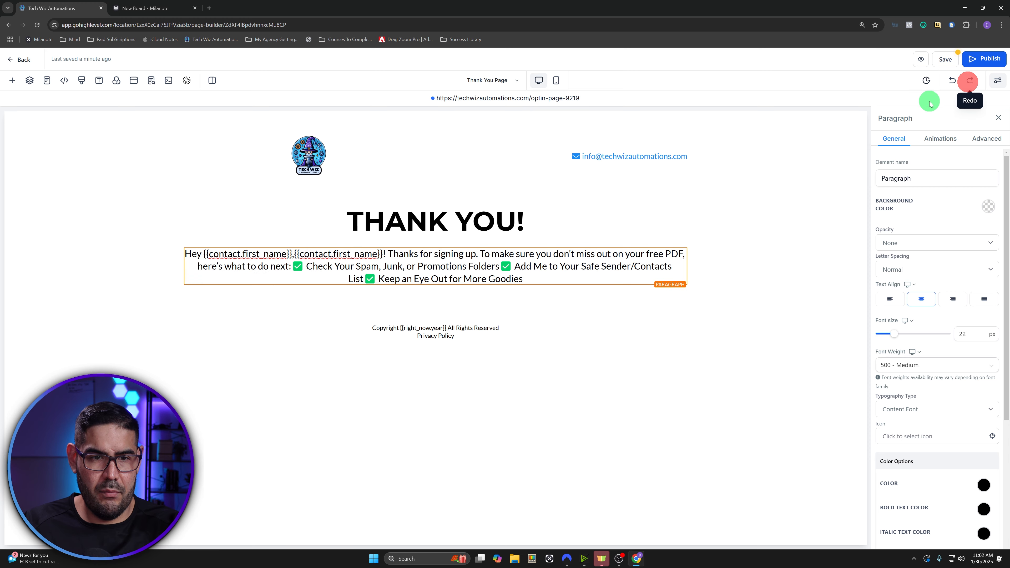
pyautogui.moveTo(383, 253); pyautogui.dragTo(293, 248)
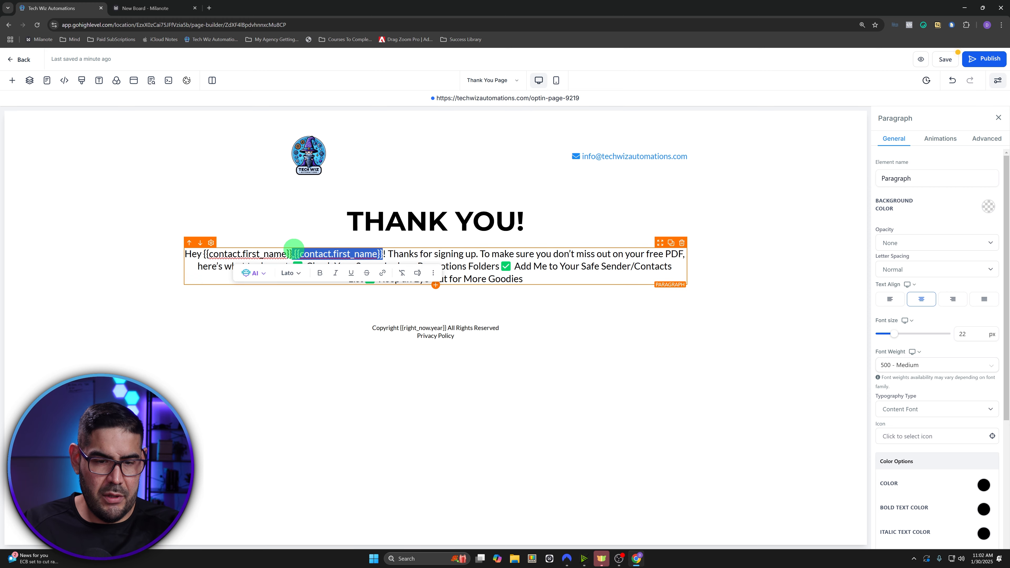
pyautogui.press('BackSpace')
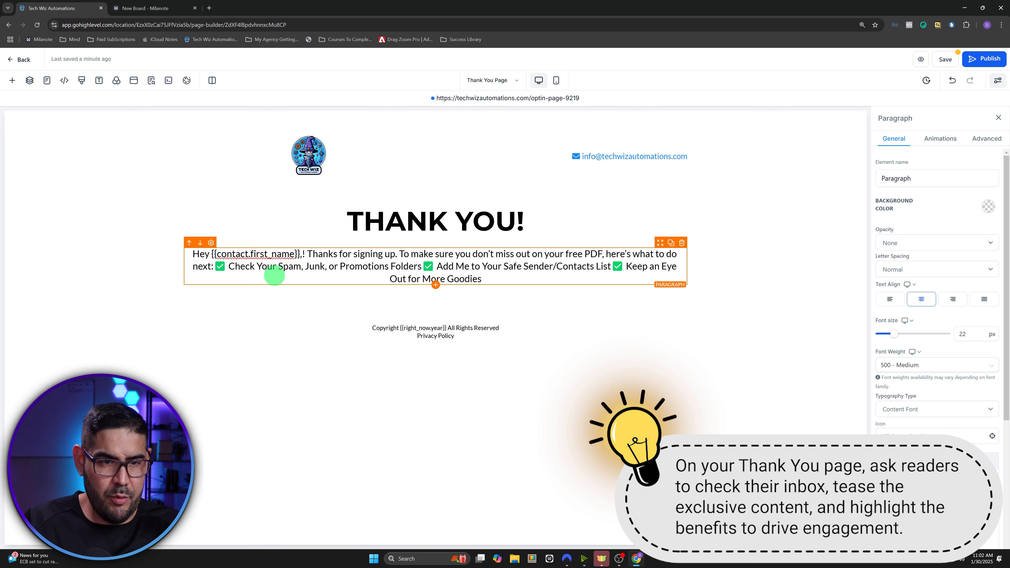
pyautogui.press('BackSpace')
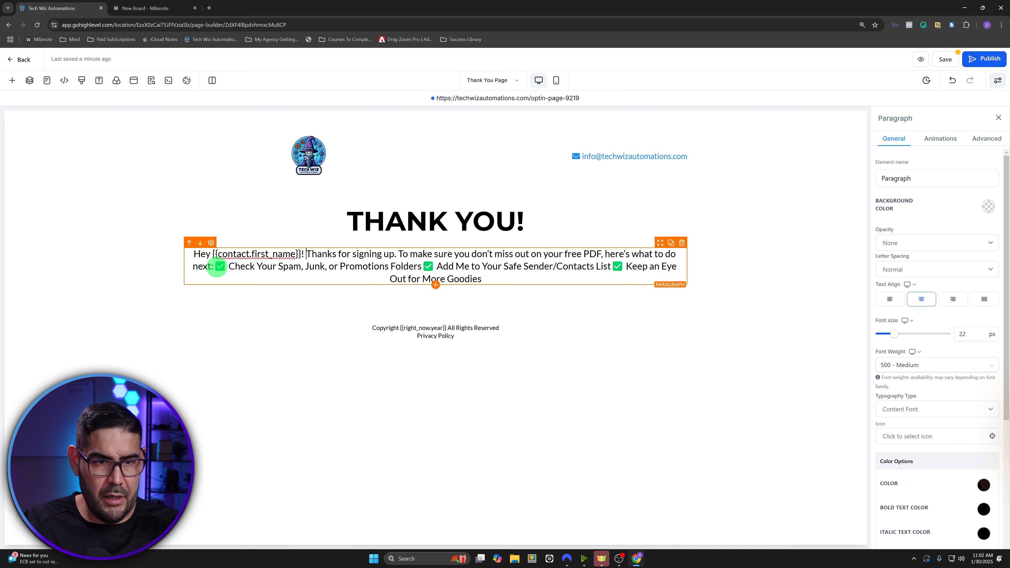
# - Put each of the three checklist items on its own line after "next:"
pyautogui.click(217, 266)
pyautogui.press('Return')
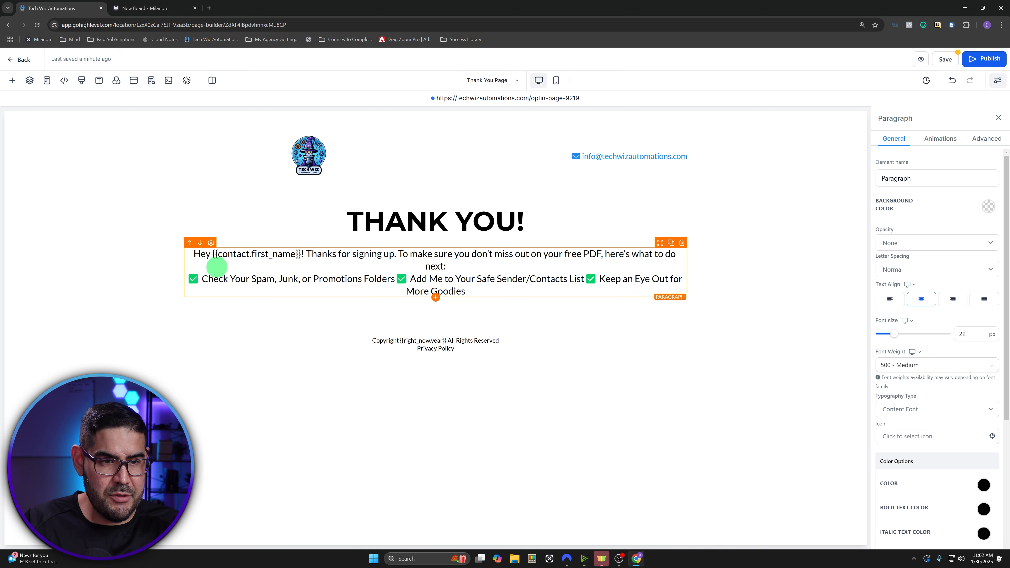
pyautogui.click(397, 279)
pyautogui.press('Return')
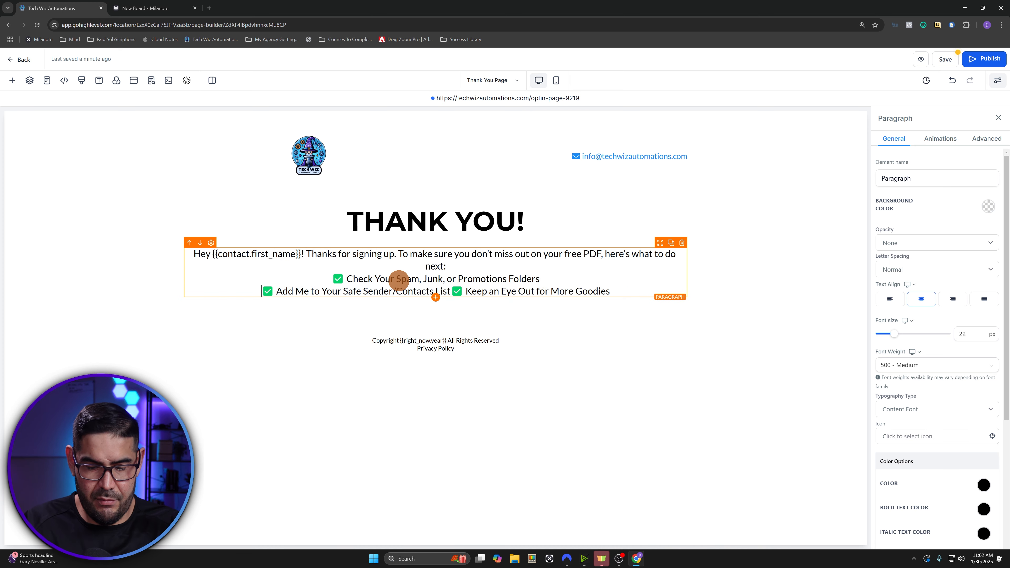
pyautogui.click(453, 293)
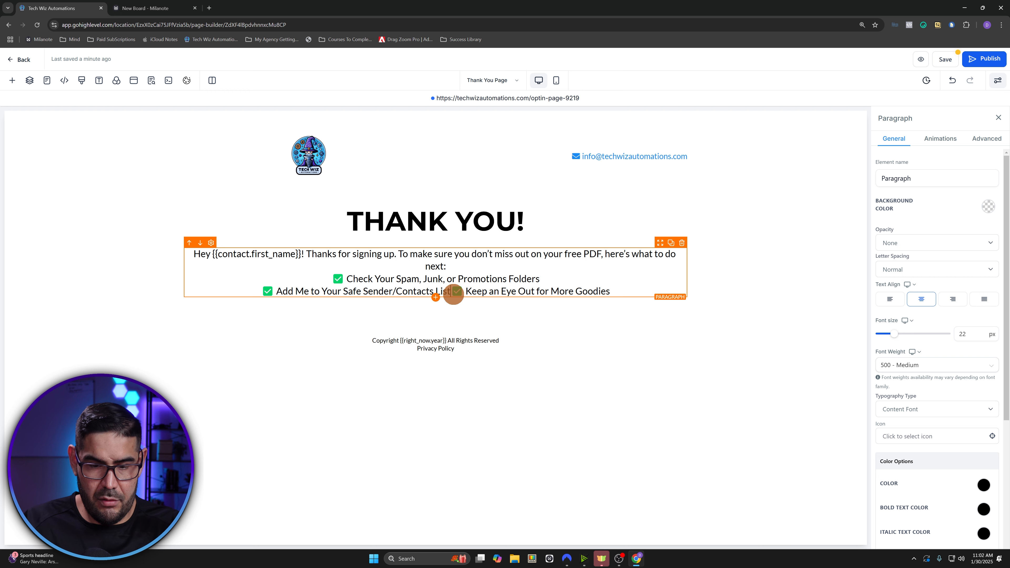
pyautogui.press('Return')
# - Left-align the paragraph, add a blank line above the checklist, and save
pyautogui.click(889, 301)
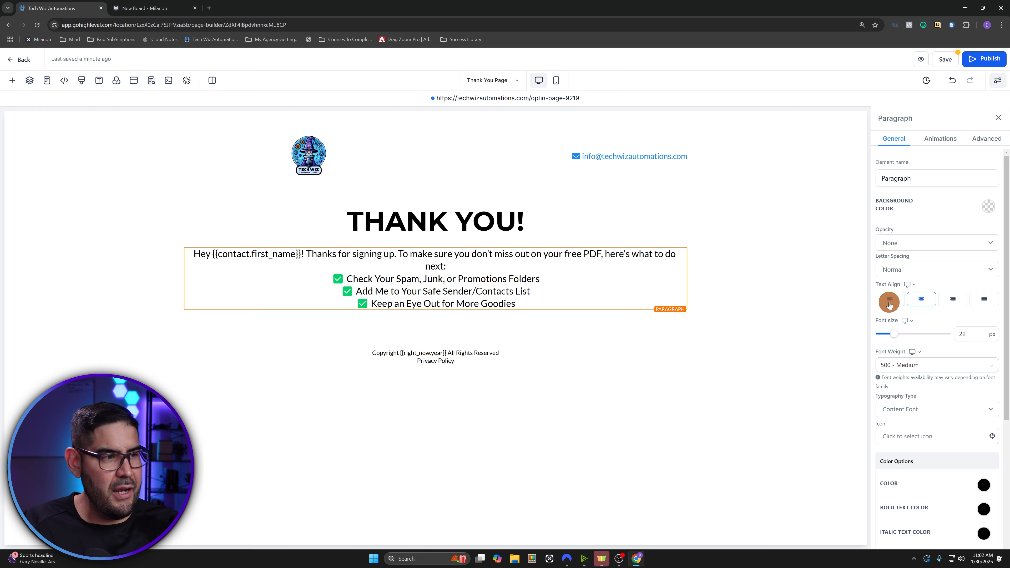
pyautogui.click(255, 266)
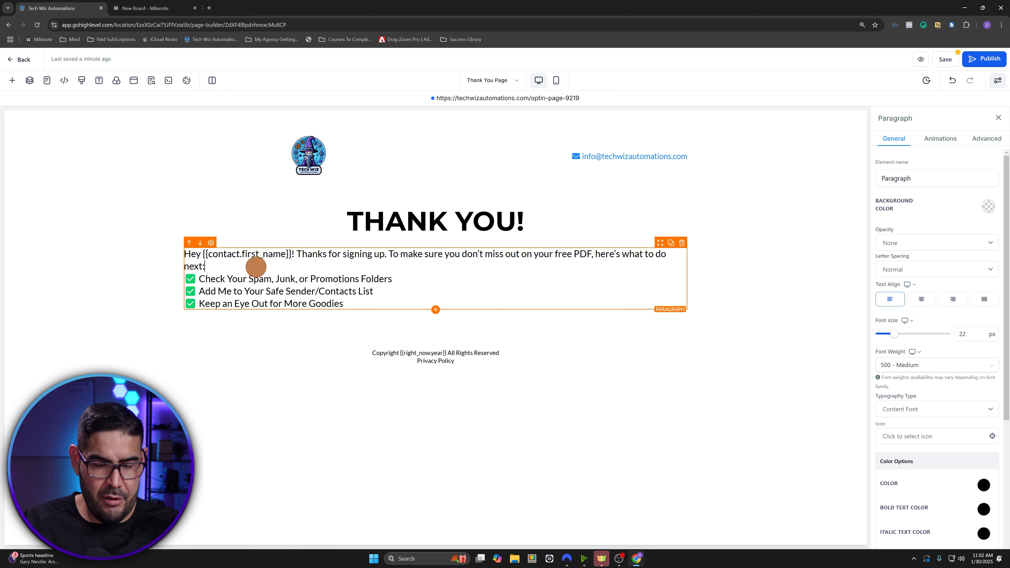
pyautogui.press('Return')
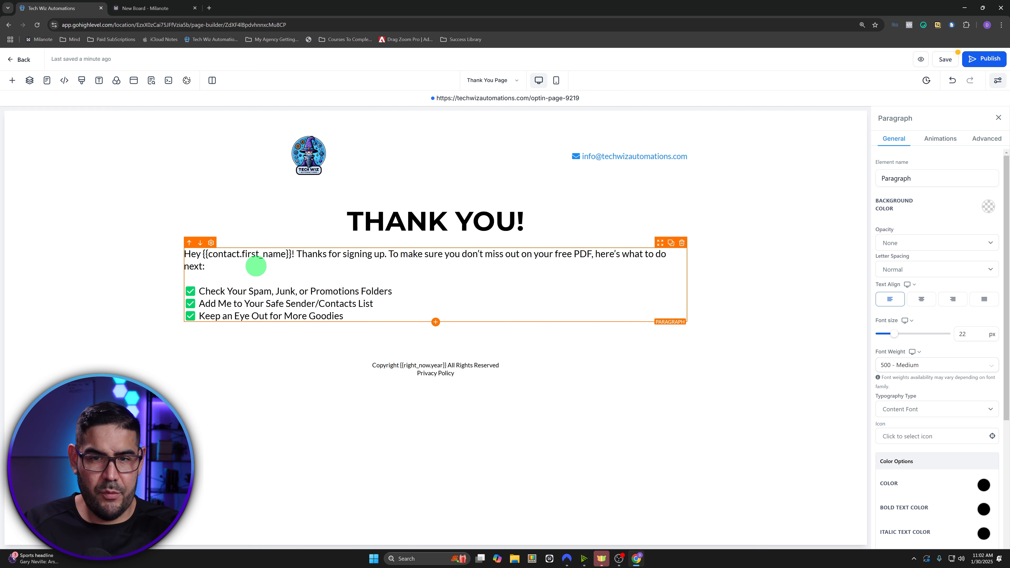
pyautogui.click(945, 56)
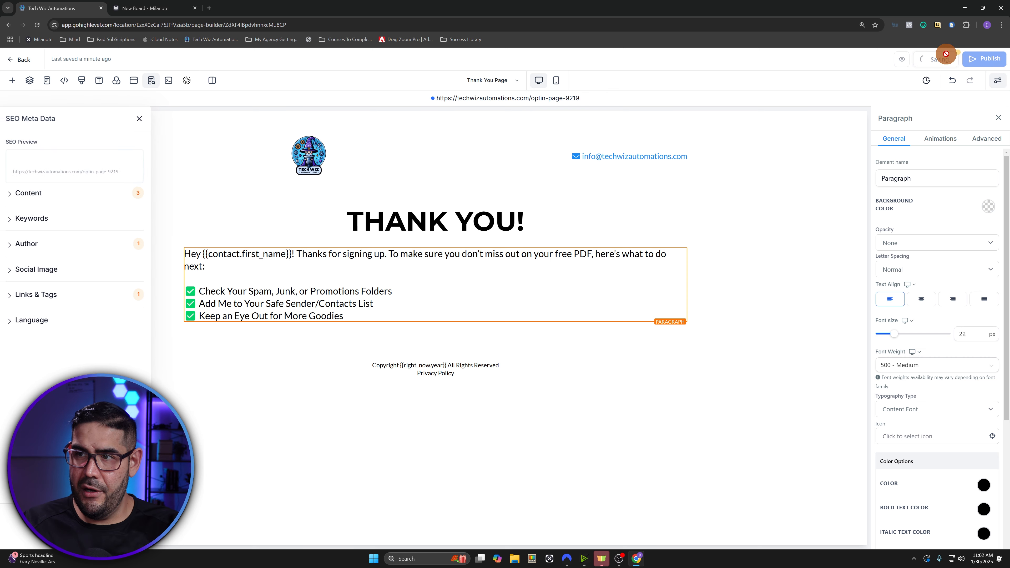
# - Save and publish the Thank You Page, then return to the funnel steps
pyautogui.click(140, 119)
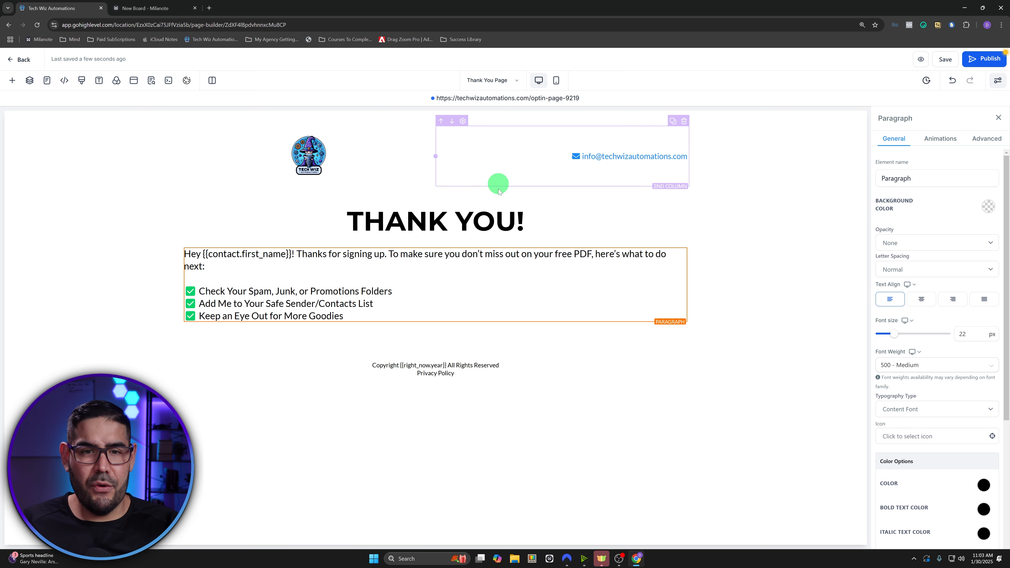
pyautogui.click(944, 60)
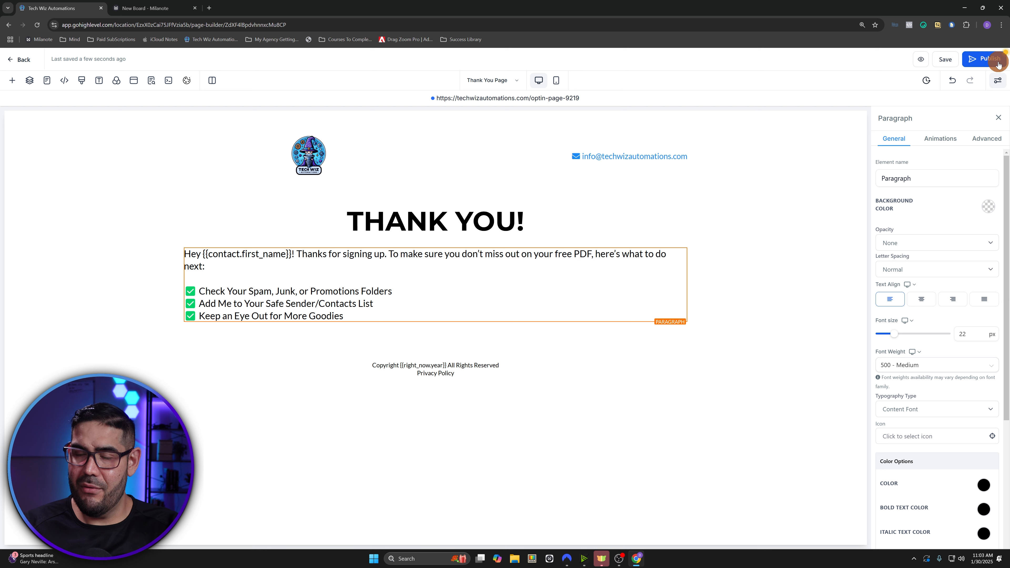
pyautogui.click(990, 60)
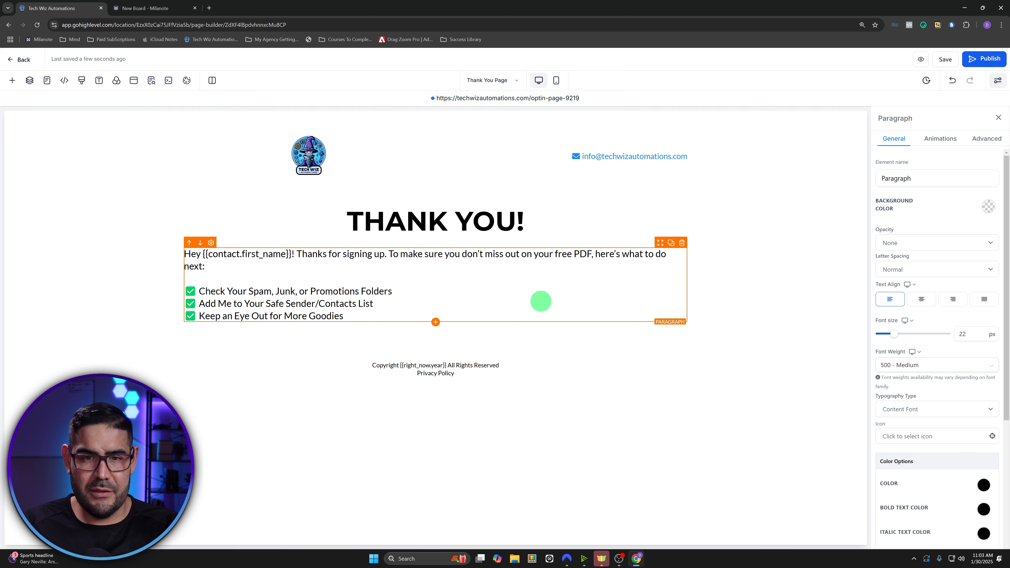
pyautogui.click(24, 61)
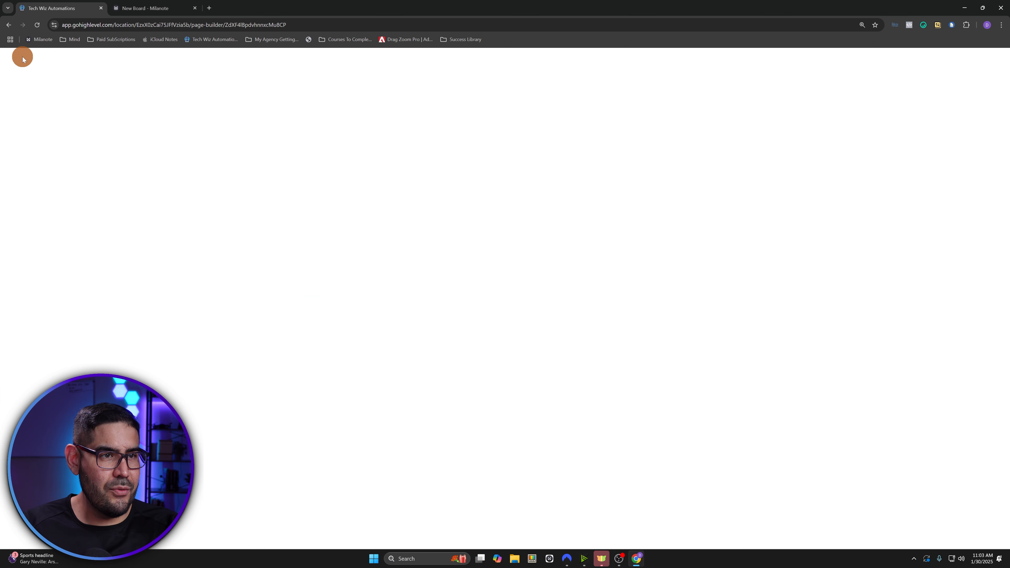
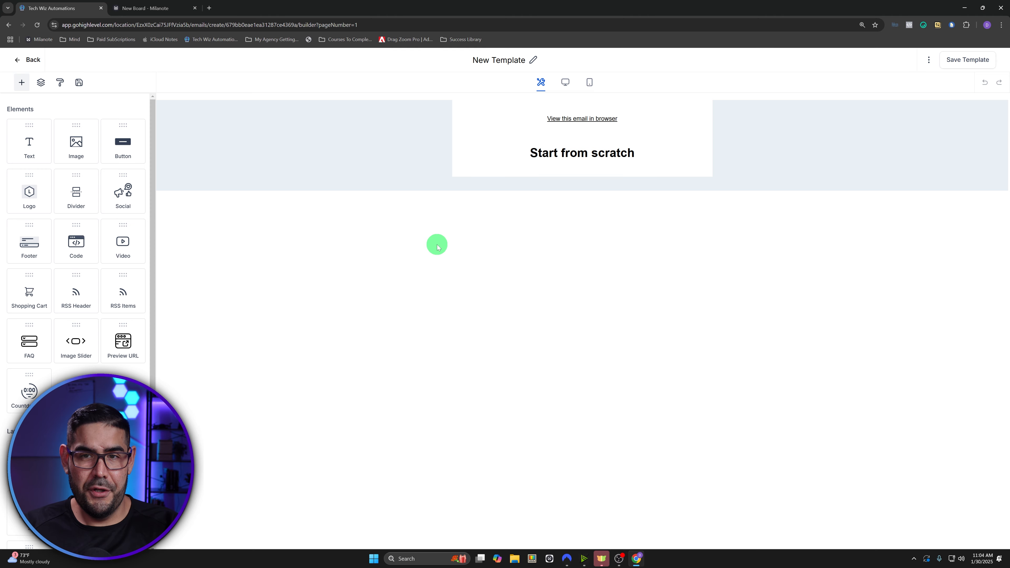
# - Delete the default heading and 'View this email in browser' blocks and drop in a Text element
pyautogui.click(654, 153)
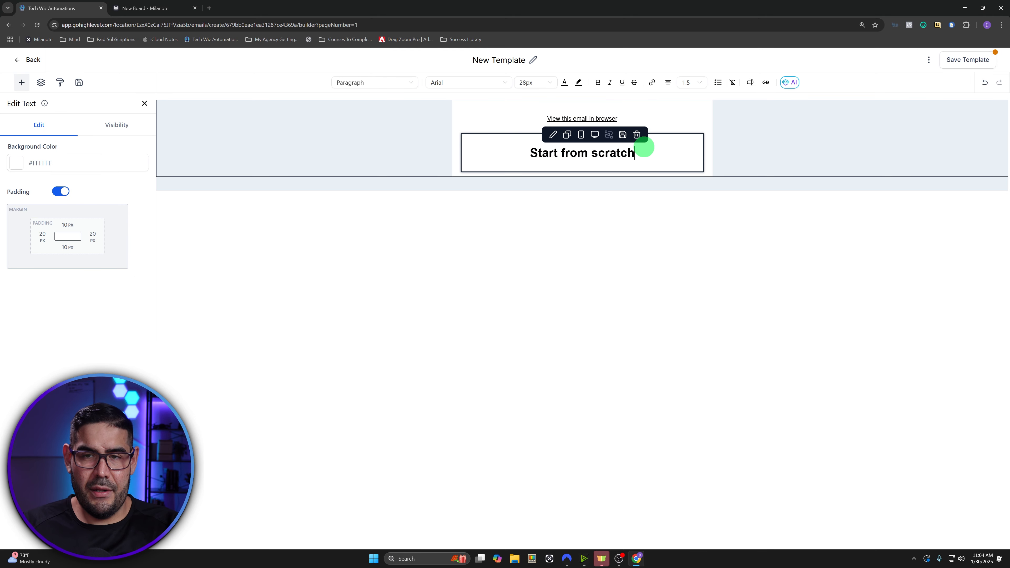
pyautogui.click(638, 135)
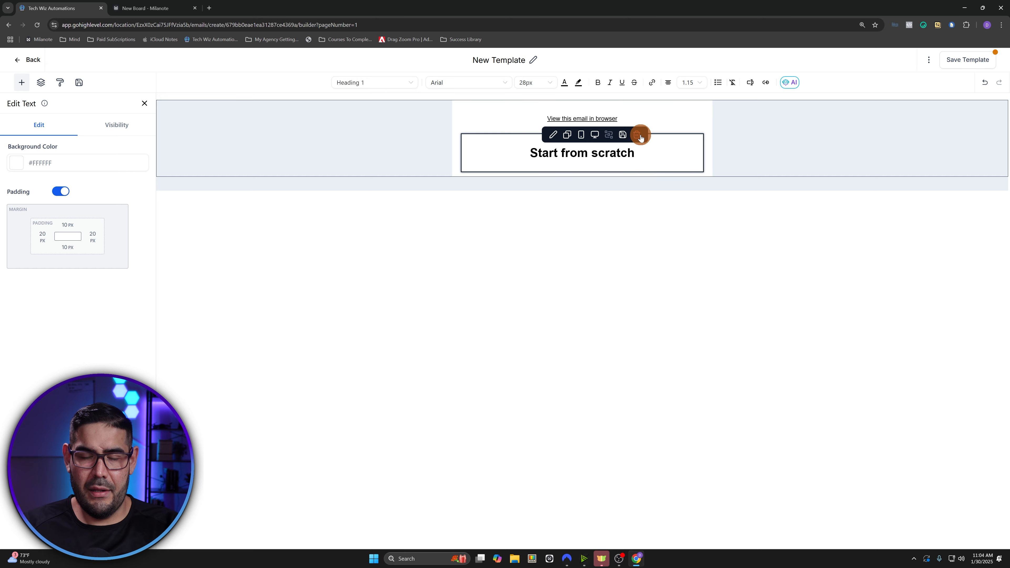
pyautogui.click(638, 105)
pyautogui.moveTo(29, 141); pyautogui.dragTo(453, 126)
# - Make the greeting read 'Hey' followed by the Contact > First Name custom value
pyautogui.click(495, 117)
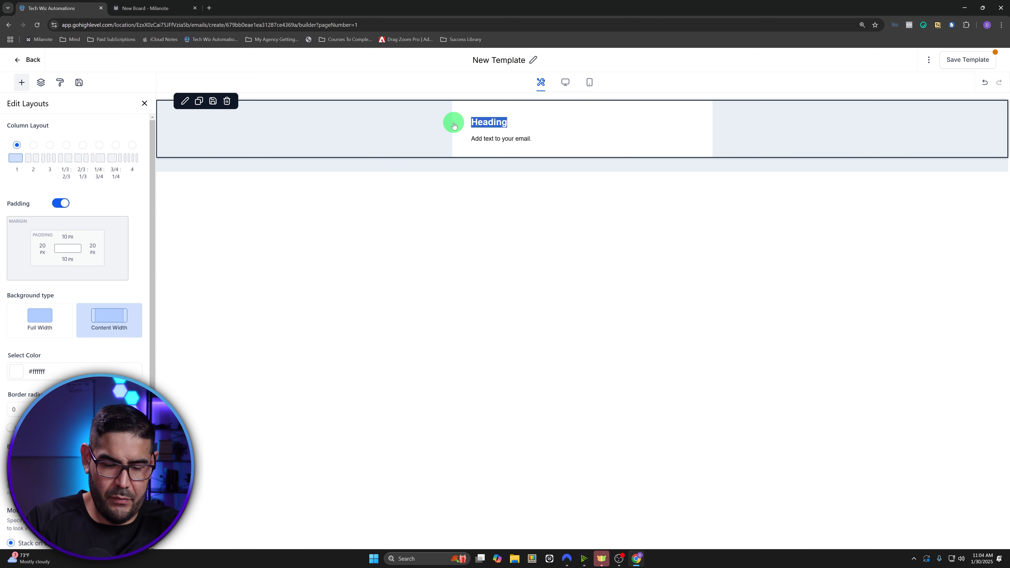
pyautogui.click(521, 128)
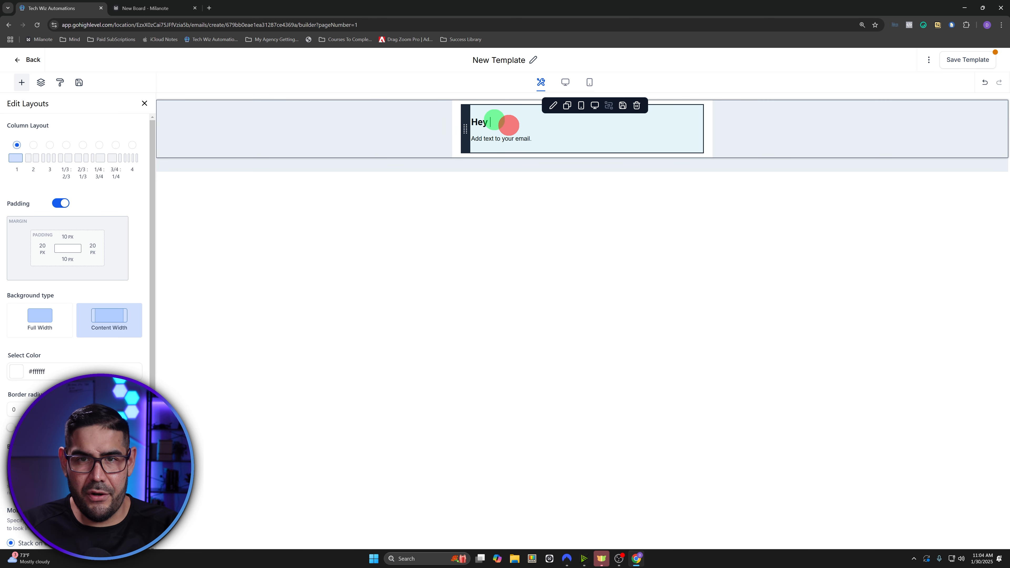
pyautogui.click(489, 121)
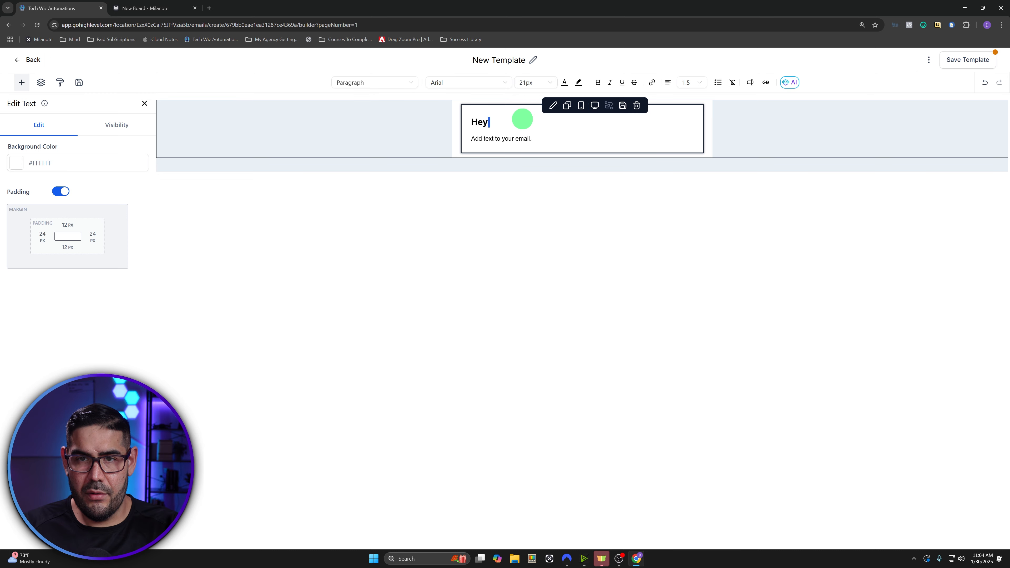
pyautogui.click(750, 83)
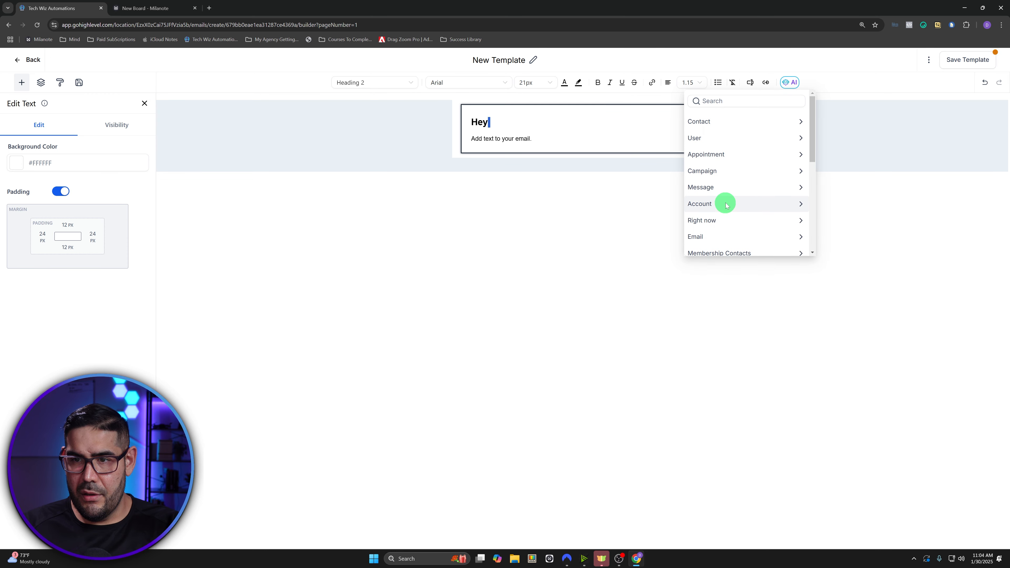
pyautogui.click(733, 119)
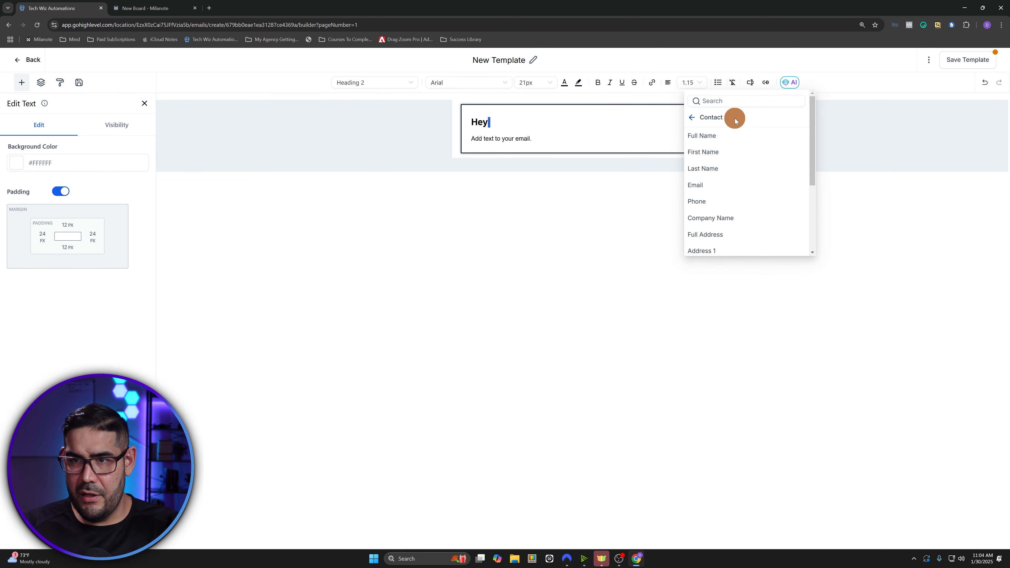
pyautogui.click(723, 152)
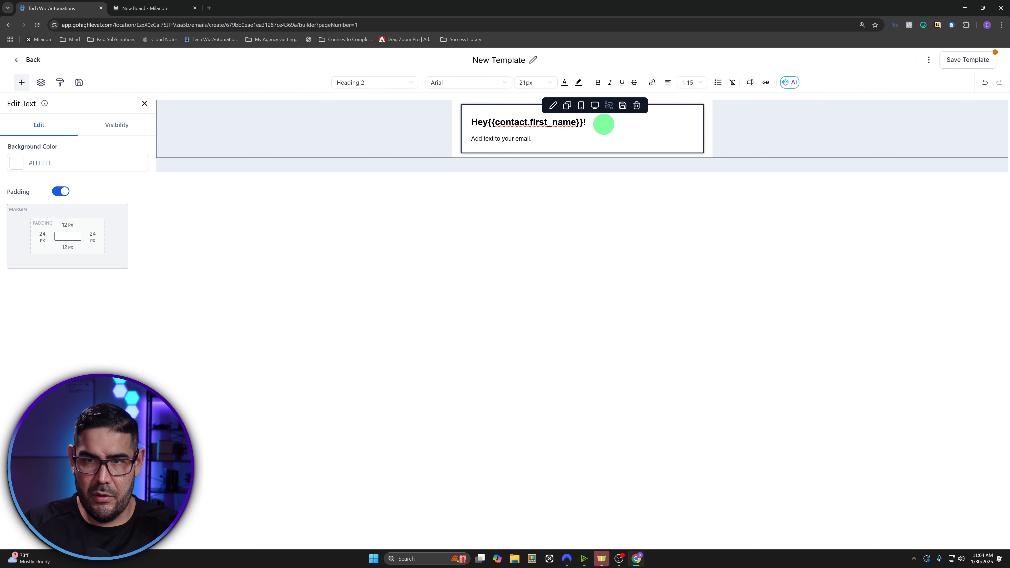
# - Replace the placeholder with 'Here's the PDF you've been waiting for!' and 'CLICK HERE TO DOWNLOAD!'
pyautogui.moveTo(541, 141); pyautogui.dragTo(463, 146)
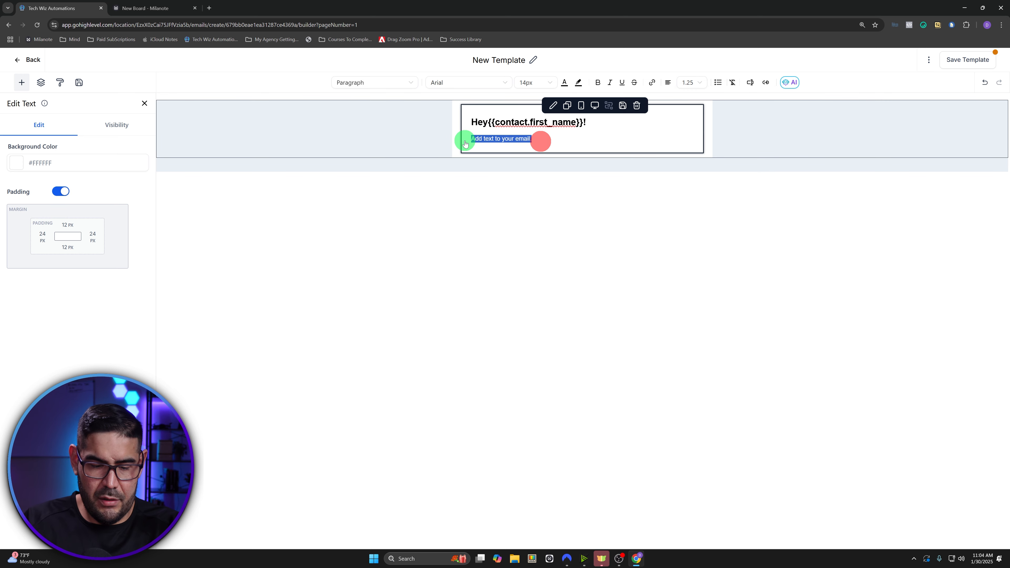
pyautogui.write("Here's")
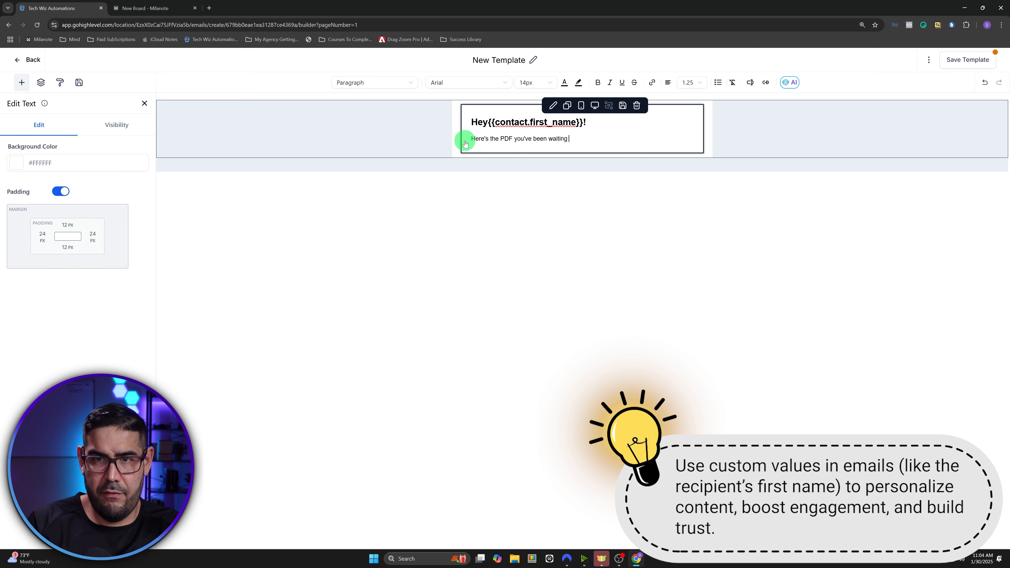
pyautogui.write('fgo')
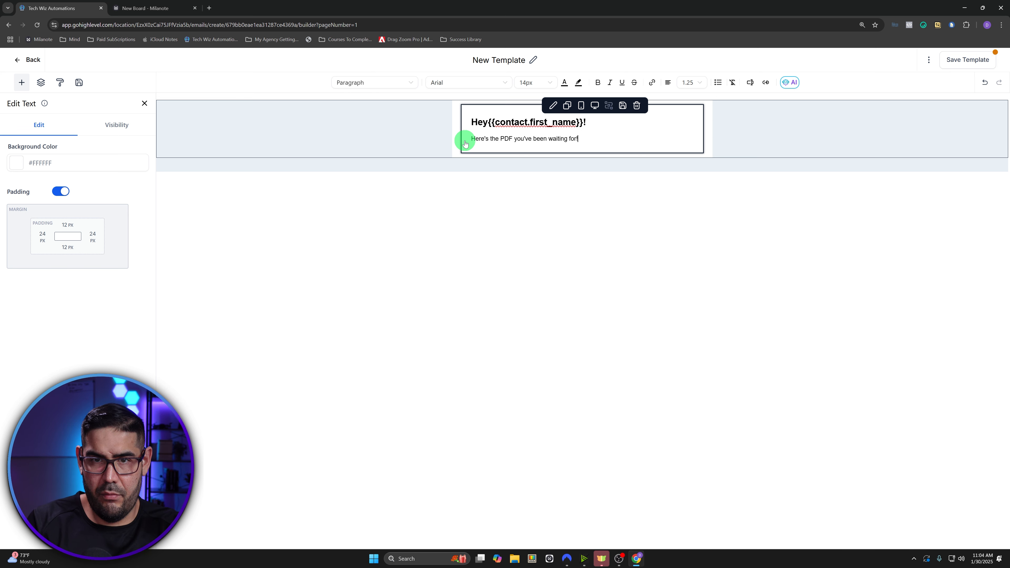
pyautogui.press('Return')
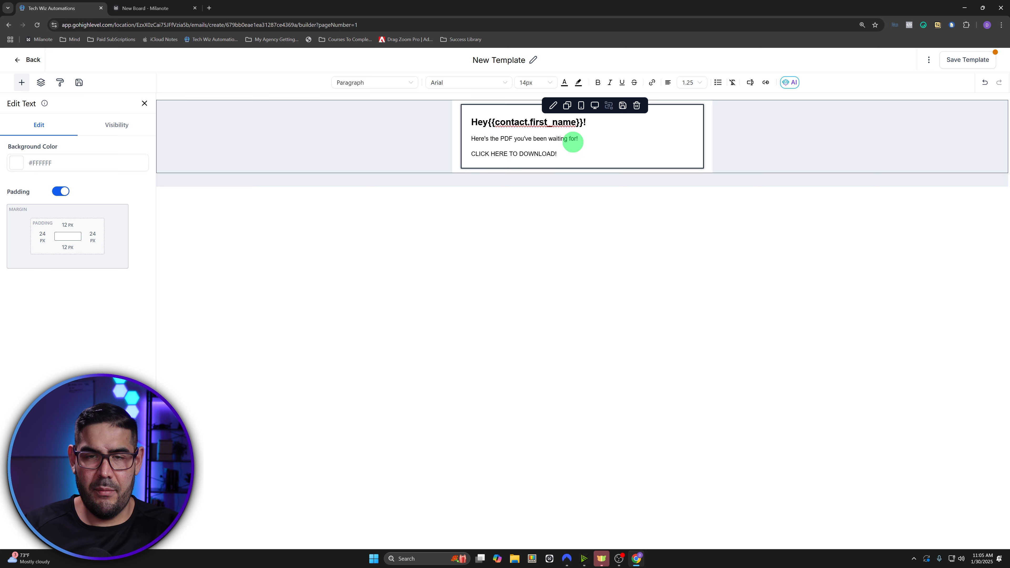
pyautogui.moveTo(568, 152); pyautogui.dragTo(467, 155)
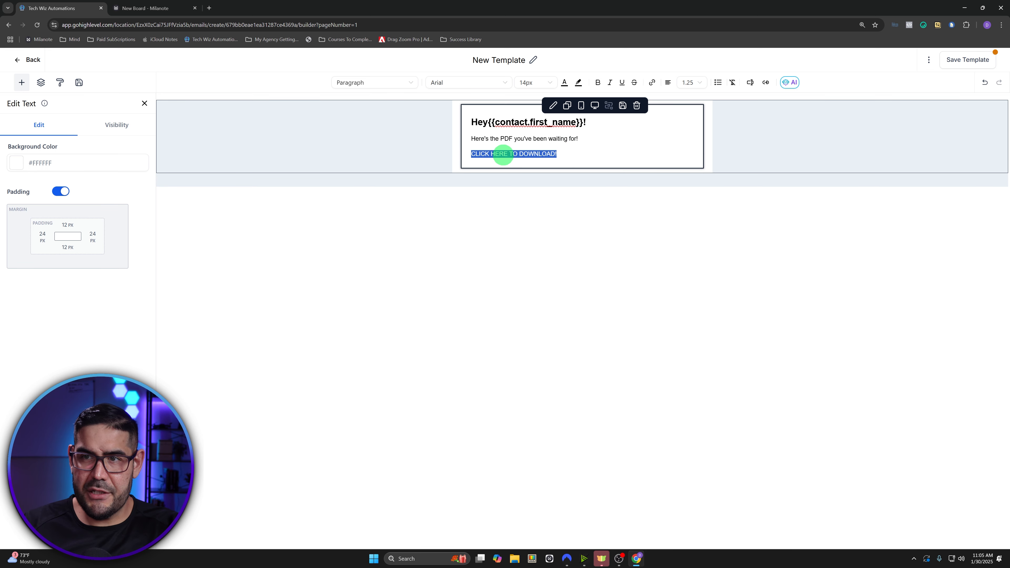
pyautogui.click(567, 154)
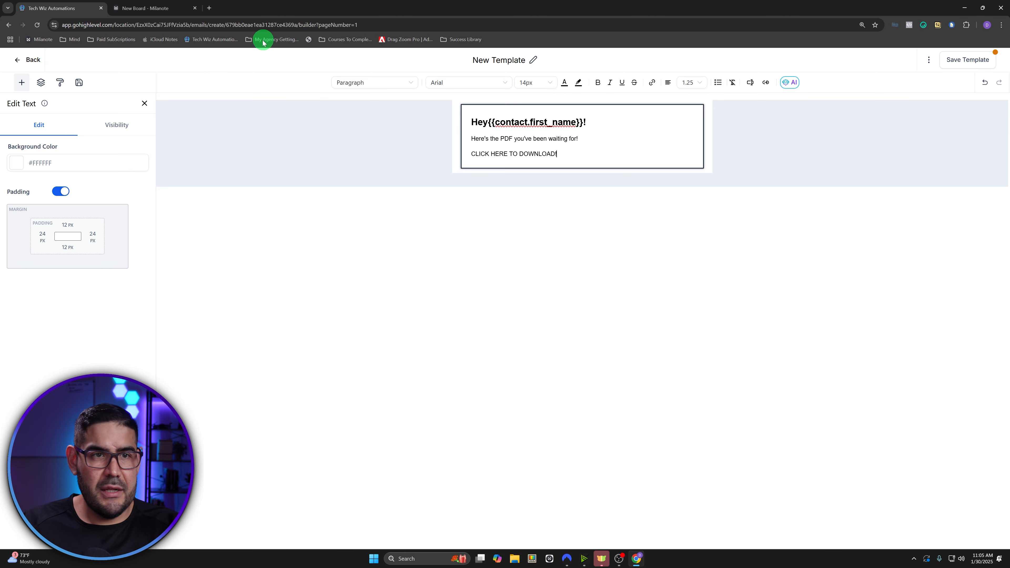
# - Duplicate the email builder tab and save the email template
pyautogui.middleClick(206, 41)
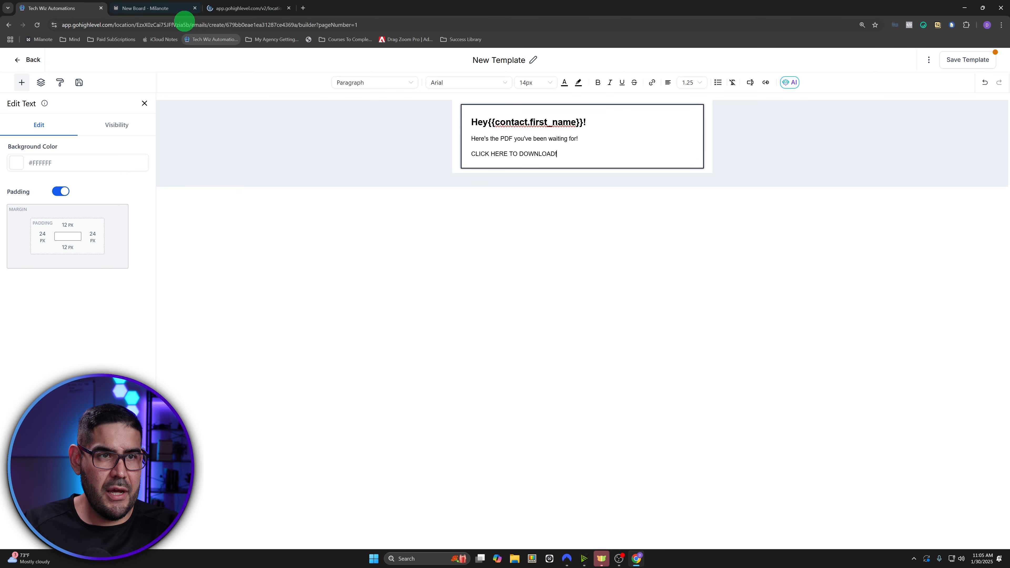
pyautogui.click(291, 7)
pyautogui.rightClick(64, 8)
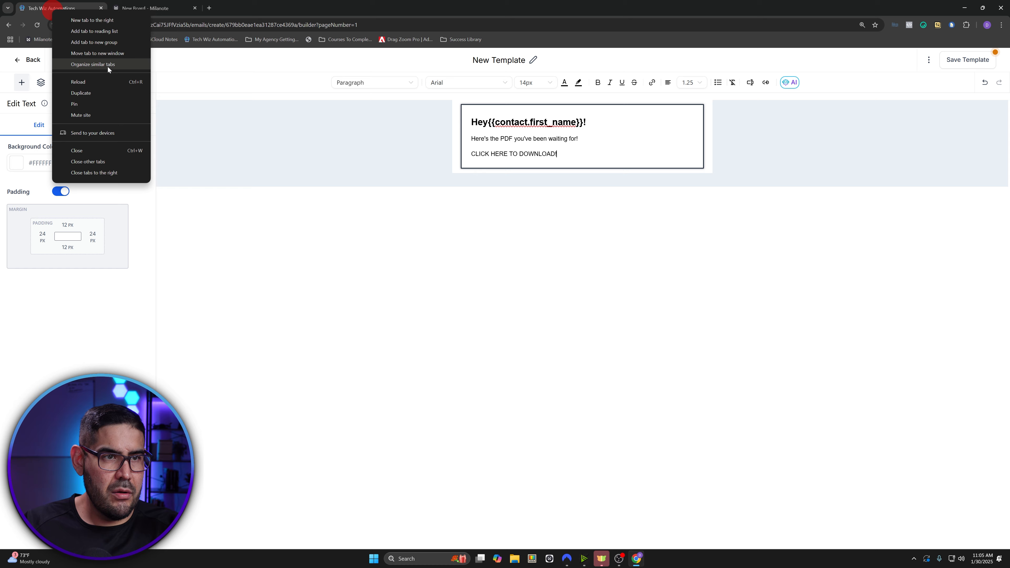
pyautogui.click(97, 90)
pyautogui.click(72, 5)
pyautogui.click(135, 5)
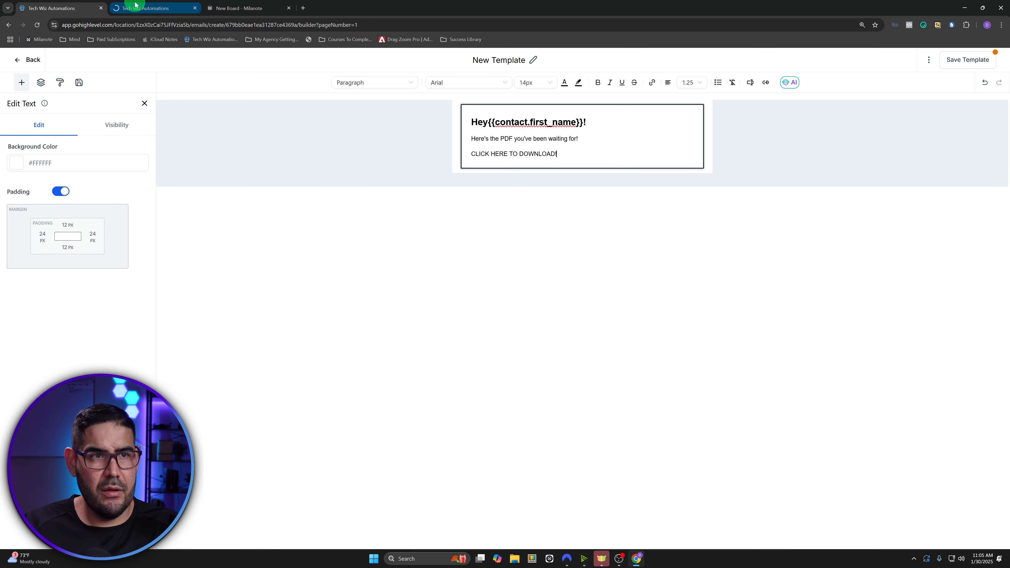
pyautogui.click(956, 59)
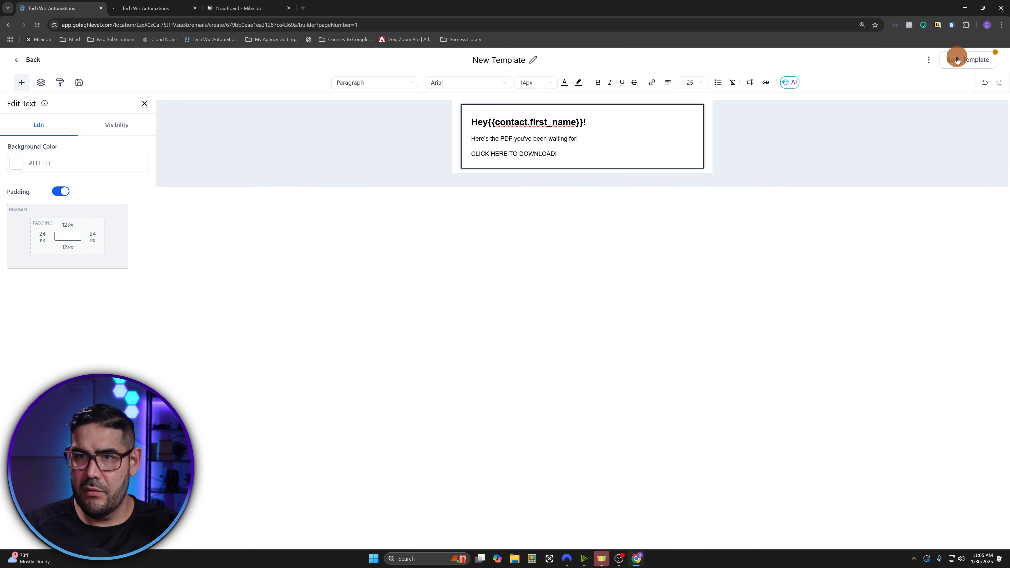
# - Rename the template to 'Lead Magnet Deliverable'
pyautogui.click(534, 57)
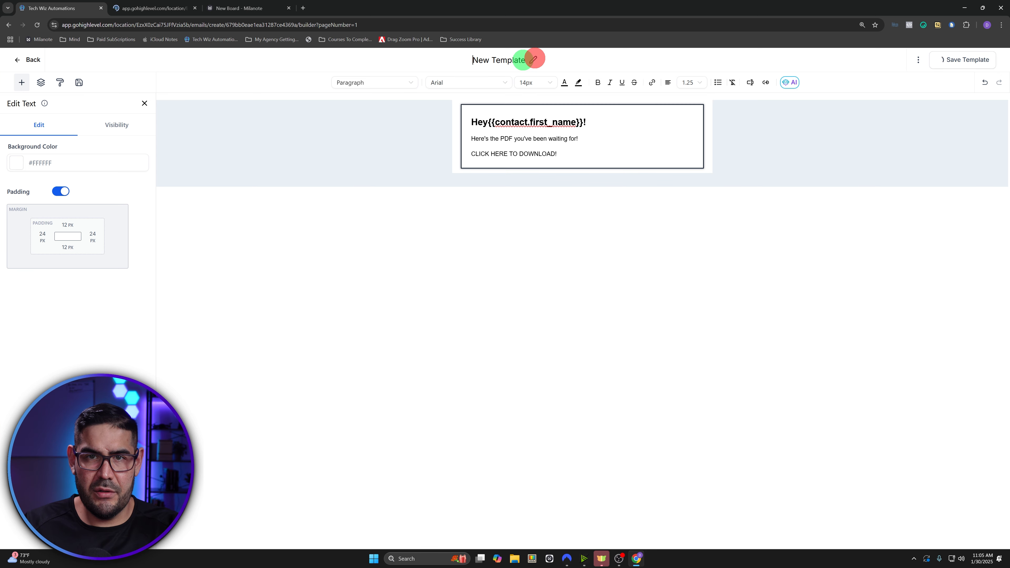
pyautogui.write('LEad <')
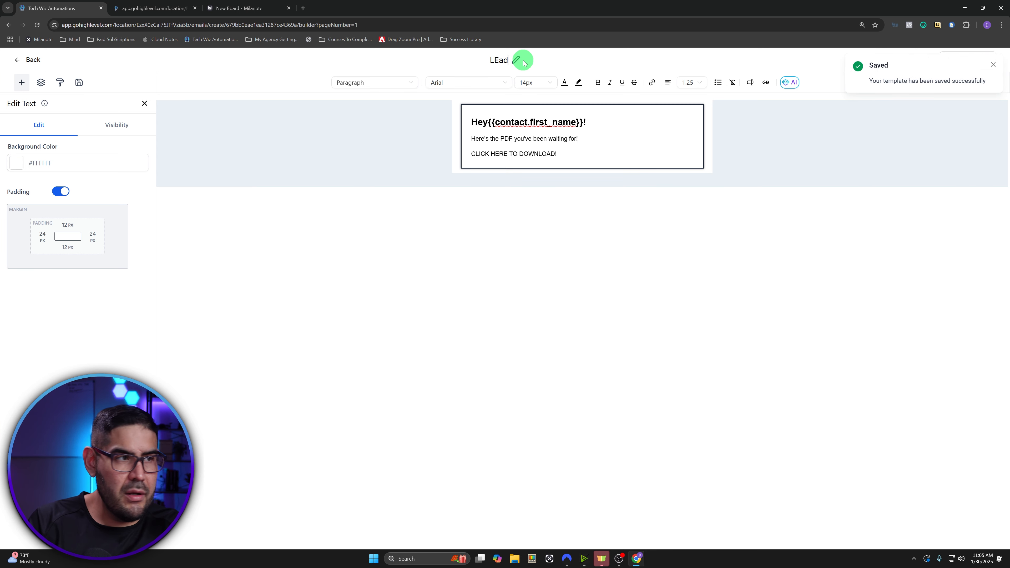
pyautogui.press('BackSpace')
pyautogui.press('BackSpace')
pyautogui.press('BackSpace')
pyautogui.press('BackSpace')
pyautogui.press('BackSpace')
pyautogui.write('ead MAgnet Deliverable')
pyautogui.click(481, 60)
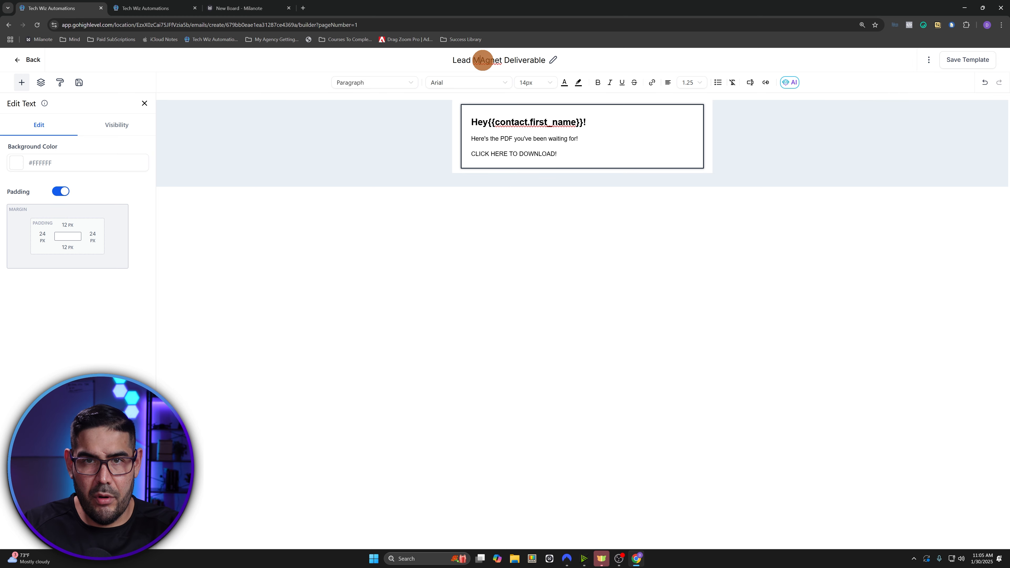
pyautogui.press('Delete')
pyautogui.write('a')
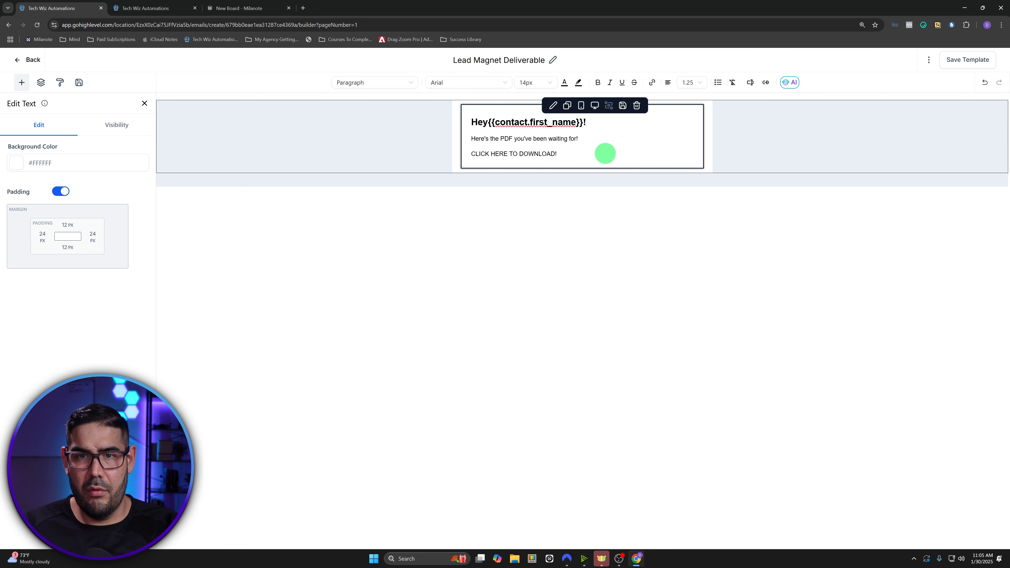
# - Go back from the editor to the Email Templates list
pyautogui.click(167, 7)
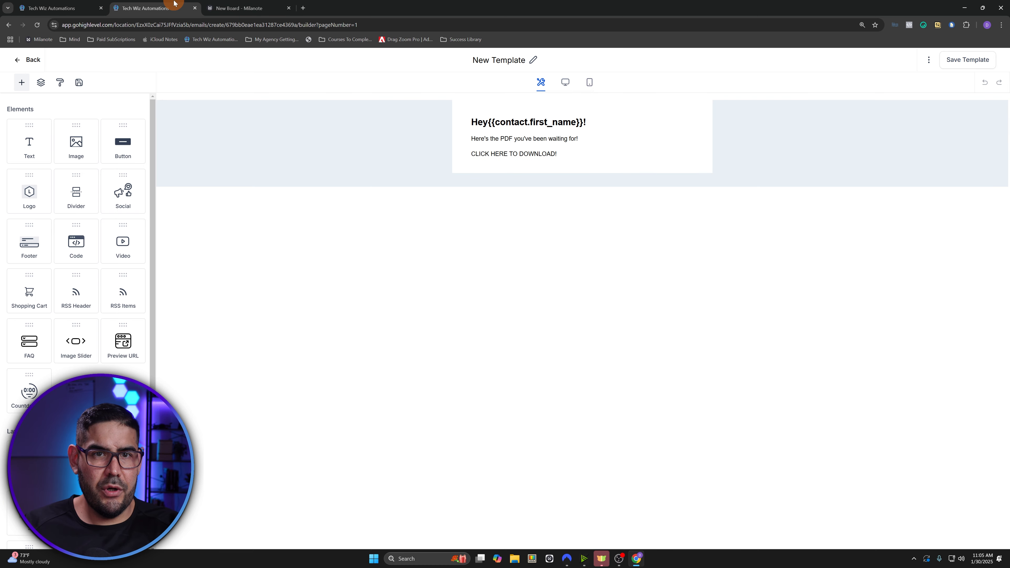
pyautogui.click(50, 7)
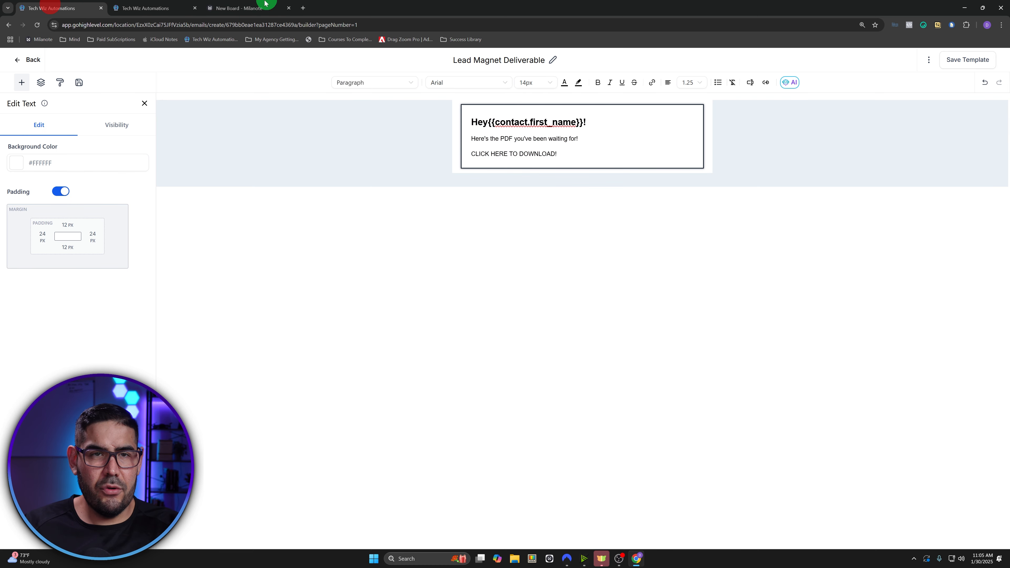
pyautogui.click(159, 3)
pyautogui.click(35, 60)
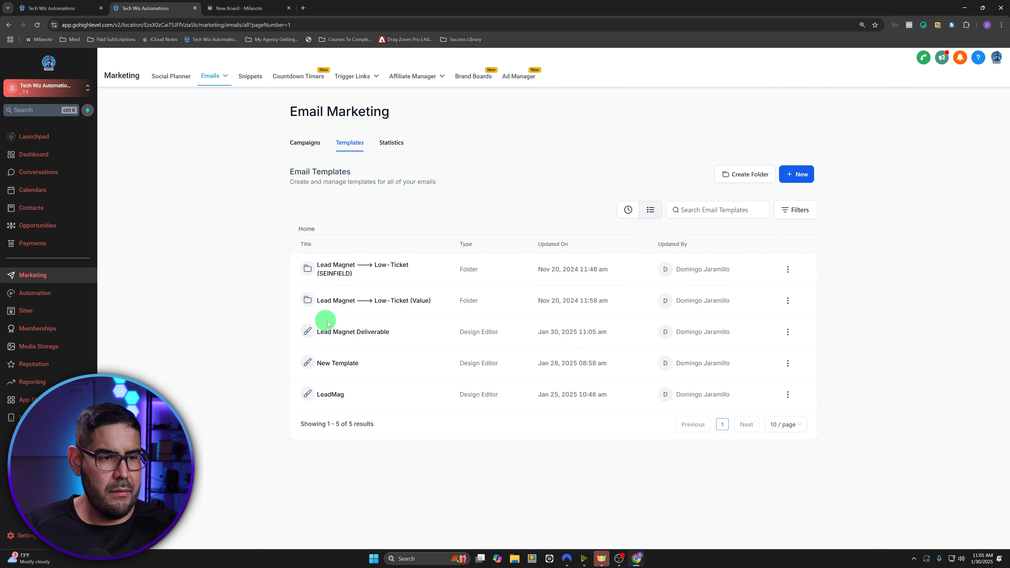
# - Copy the lead magnet PDF's link from the Tech Wiz Automations media folder, then reselect the download line
pyautogui.click(24, 350)
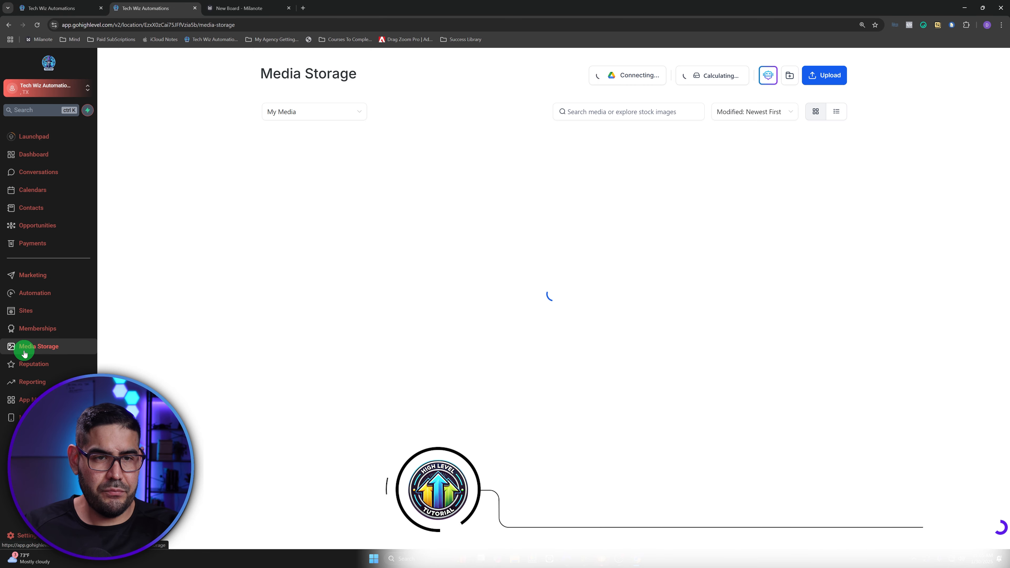
pyautogui.click(673, 149)
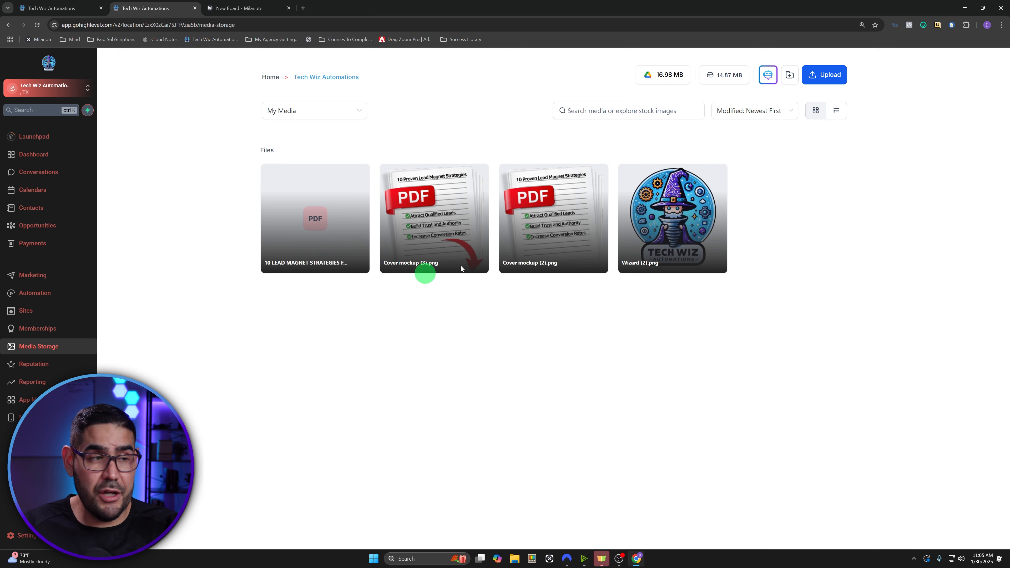
pyautogui.click(822, 82)
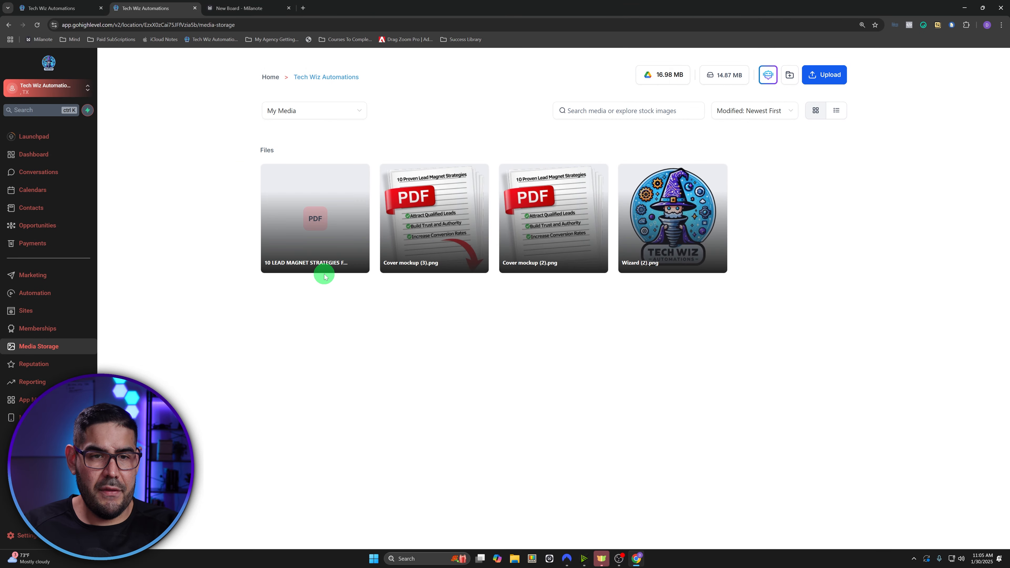
pyautogui.moveTo(307, 229)
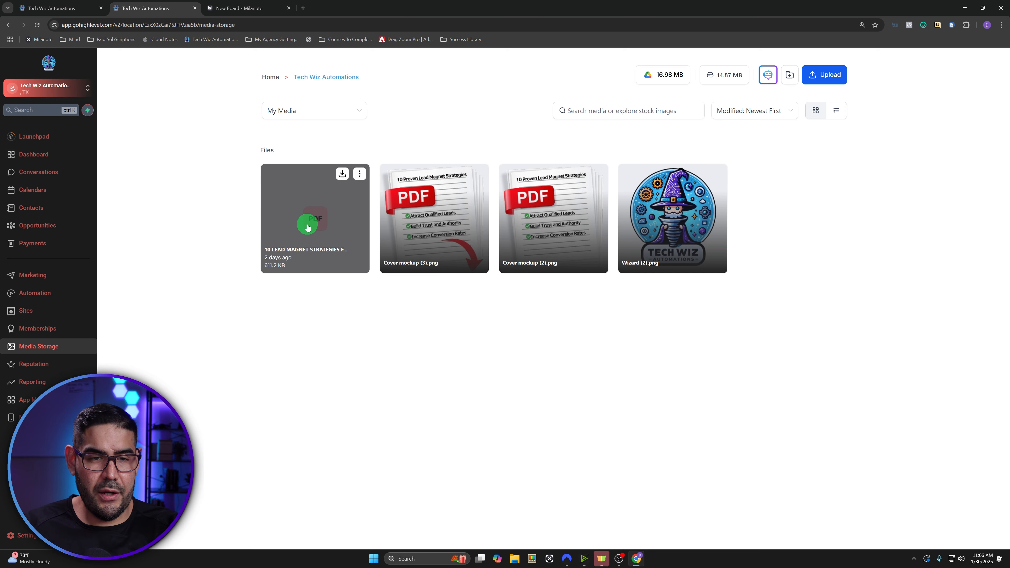
pyautogui.click(361, 175)
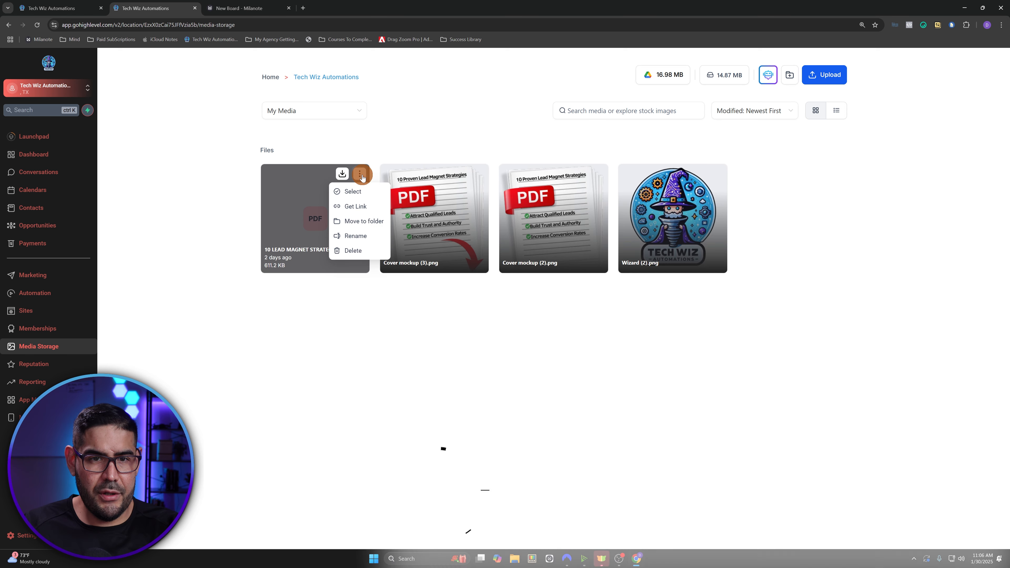
pyautogui.click(363, 207)
pyautogui.click(40, 5)
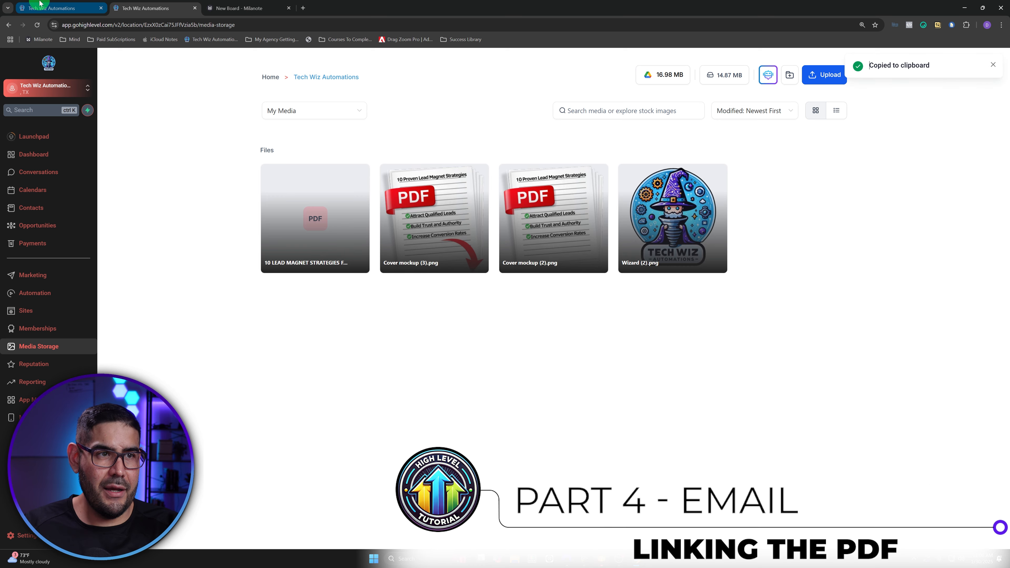
pyautogui.moveTo(564, 153); pyautogui.dragTo(467, 154)
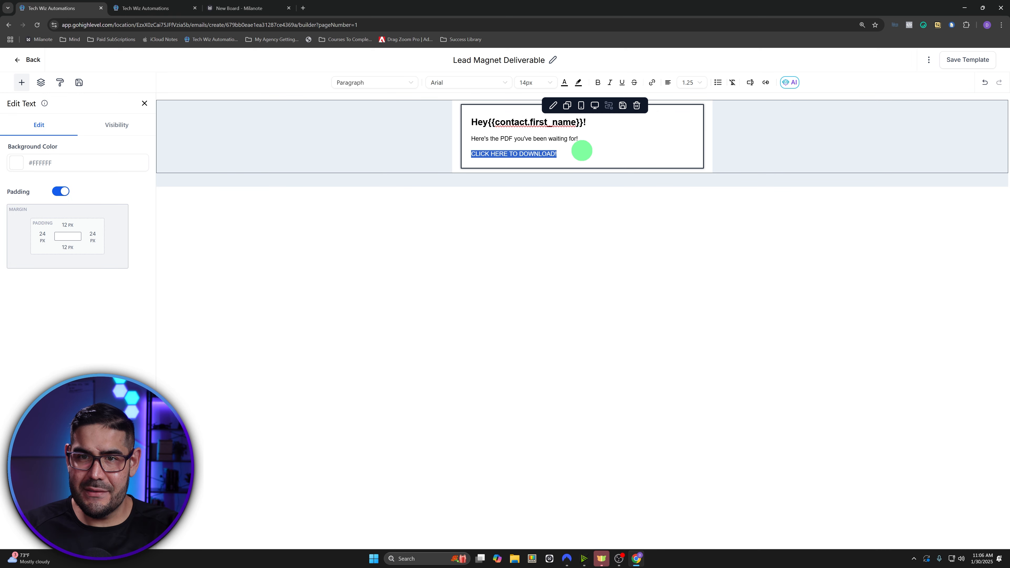
# - Link 'CLICK HERE TO DOWNLOAD!' to the pasted PDF URL and save the link
pyautogui.click(651, 84)
pyautogui.click(458, 268)
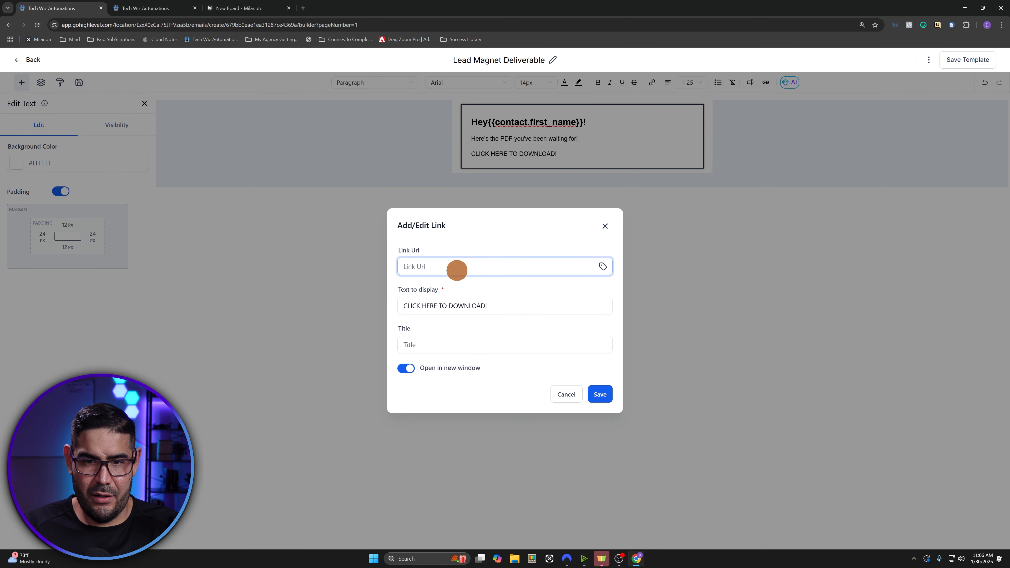
pyautogui.hotkey('ctrl', 'v')
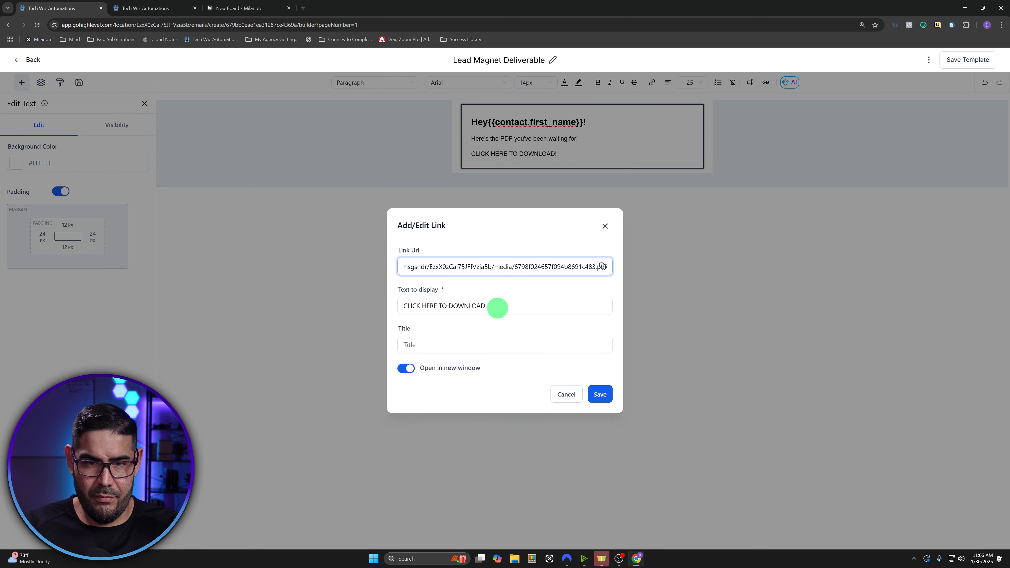
pyautogui.click(462, 344)
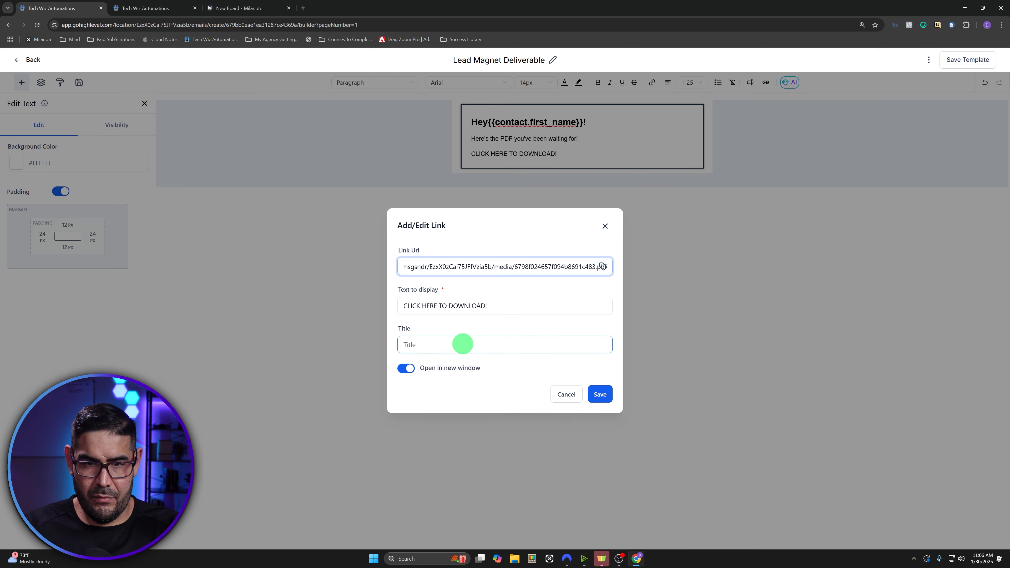
pyautogui.click(597, 393)
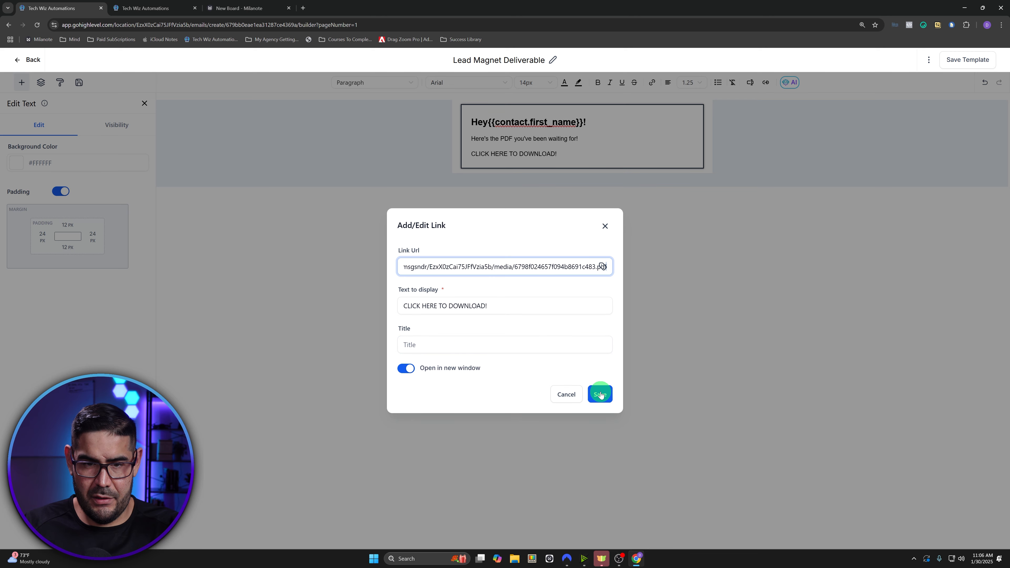
pyautogui.click(600, 394)
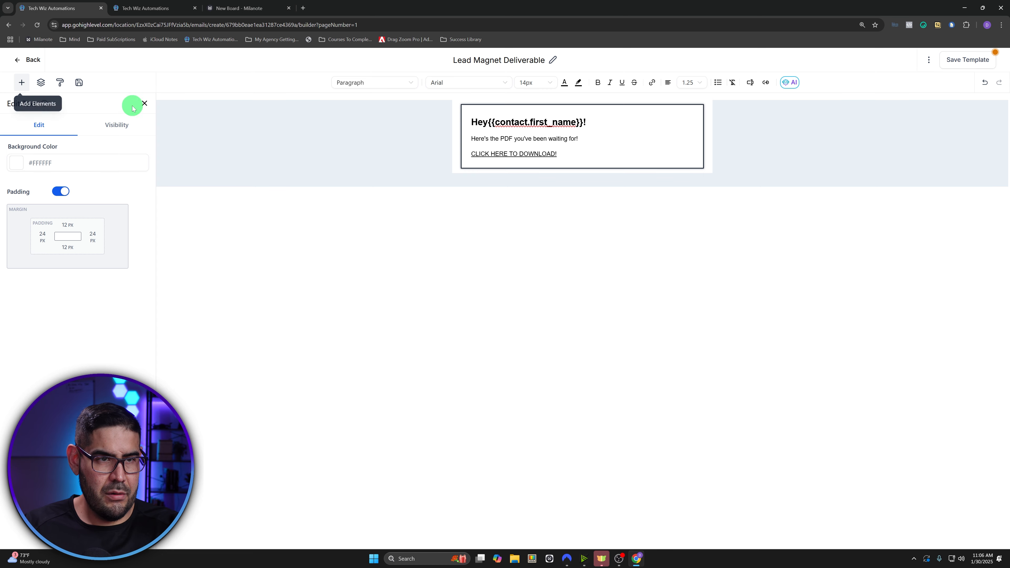
pyautogui.click(142, 103)
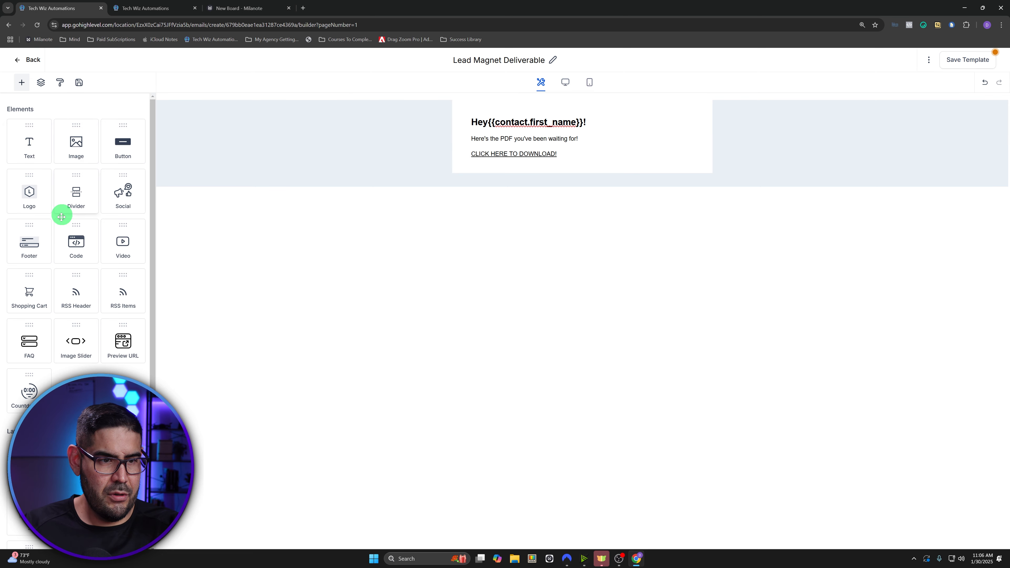
# - Drop a Footer block with copyright, e-mail and unsubscribe line below the download link
pyautogui.moveTo(32, 235); pyautogui.dragTo(575, 163)
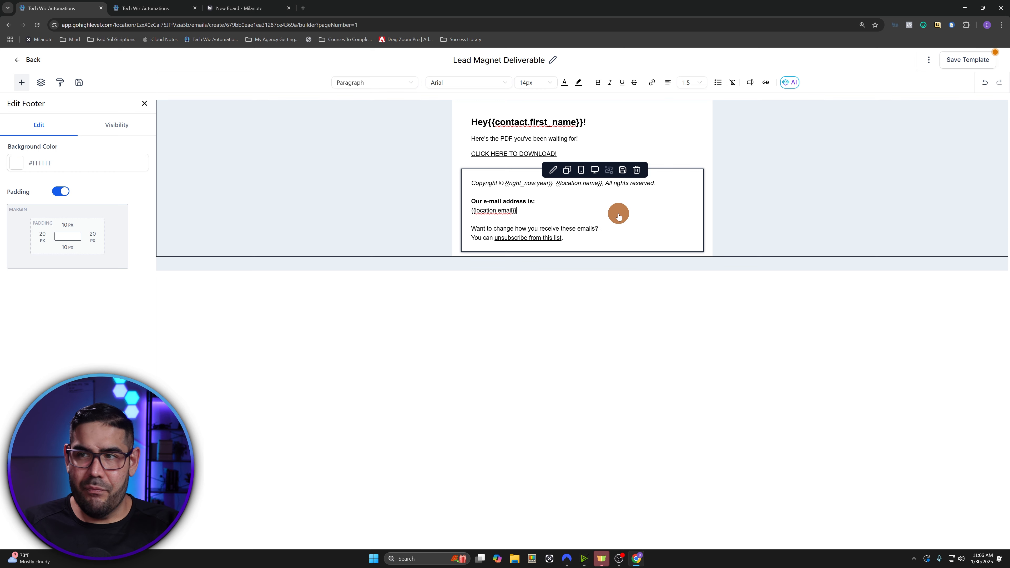
pyautogui.click(929, 60)
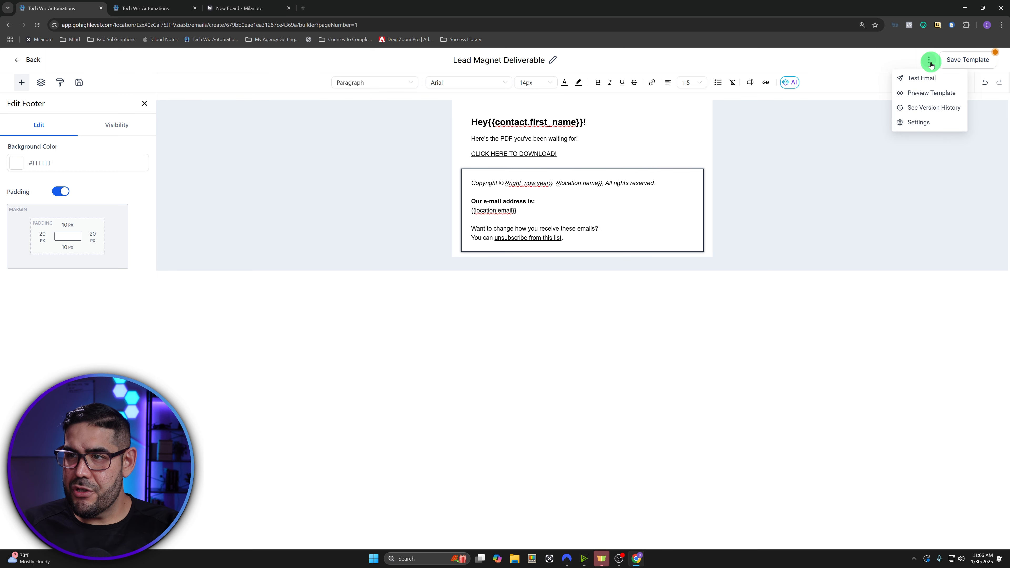
pyautogui.click(922, 121)
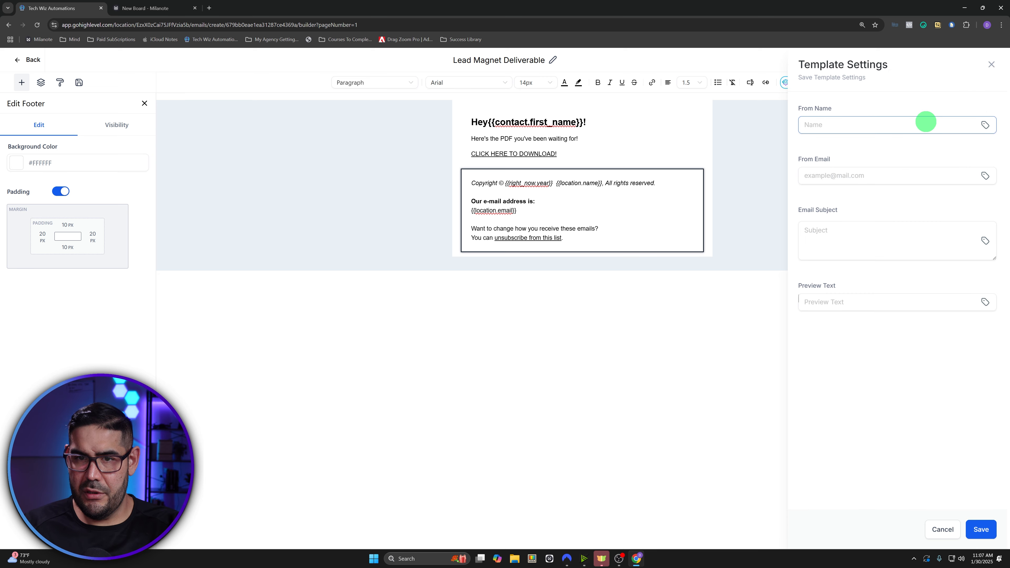
# - Set the sender name and subject 'As Promised: 10 Lead Magnet Strategies You Can Start Using Today', then save
pyautogui.click(835, 230)
pyautogui.hotkey('ctrl', 'v')
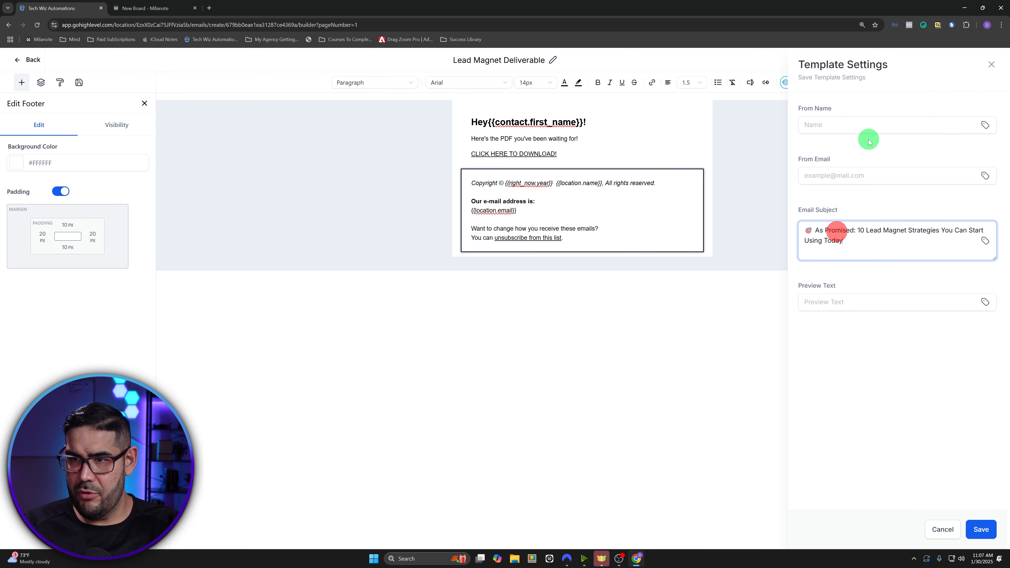
pyautogui.click(842, 125)
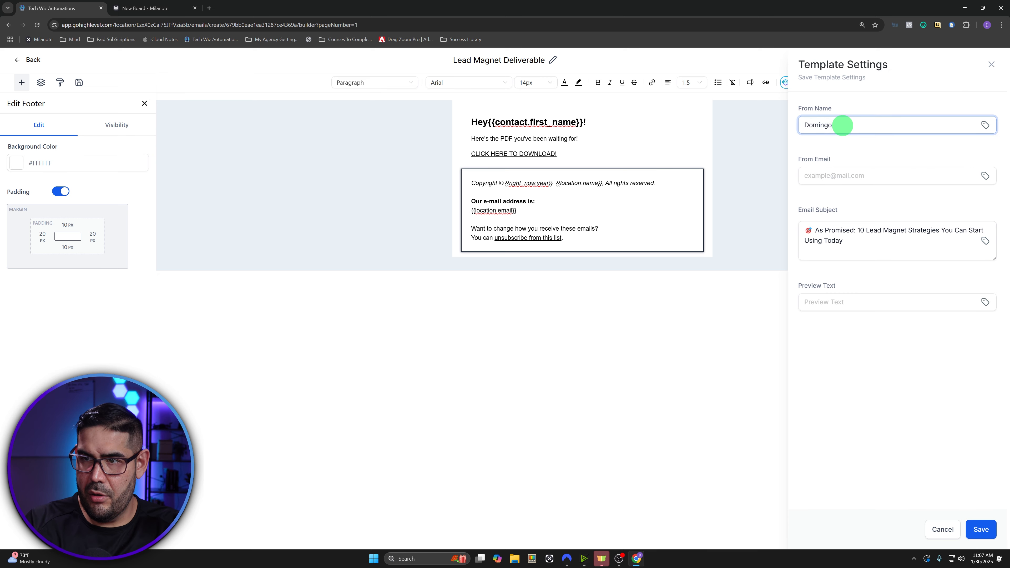
pyautogui.click(861, 239)
pyautogui.moveTo(861, 239); pyautogui.dragTo(793, 216)
pyautogui.click(883, 241)
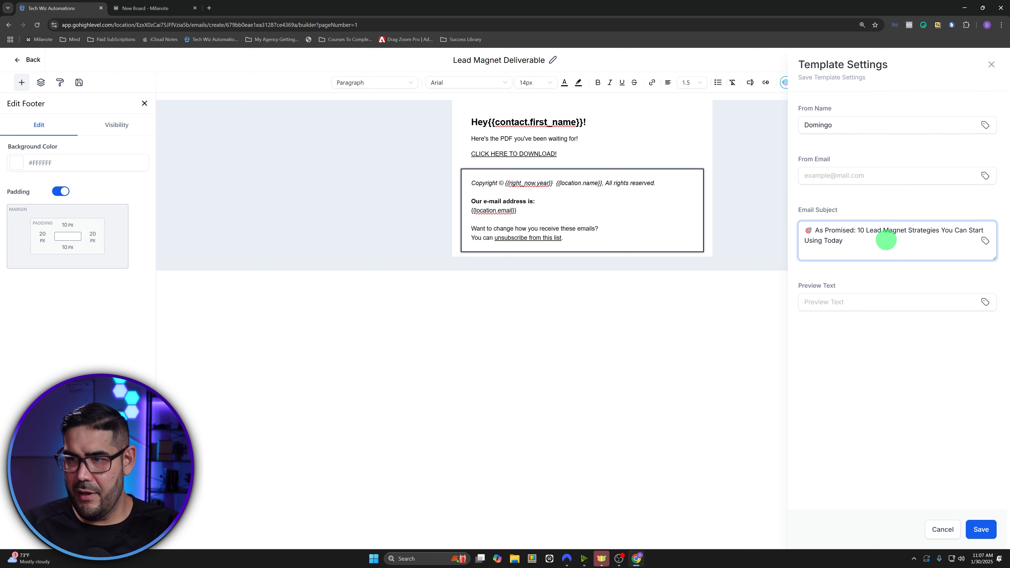
pyautogui.moveTo(885, 237); pyautogui.dragTo(773, 209)
pyautogui.click(868, 239)
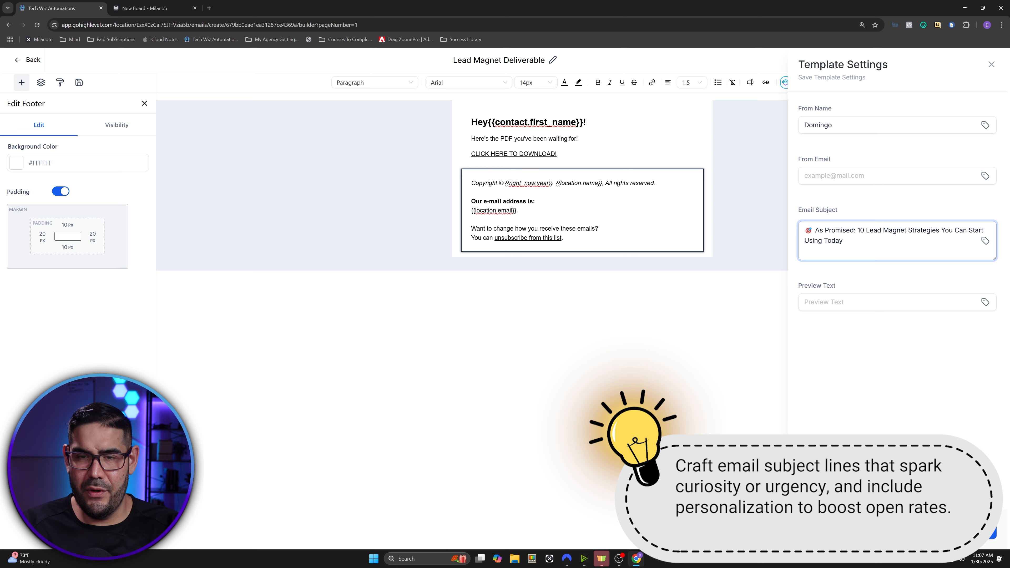
pyautogui.click(980, 532)
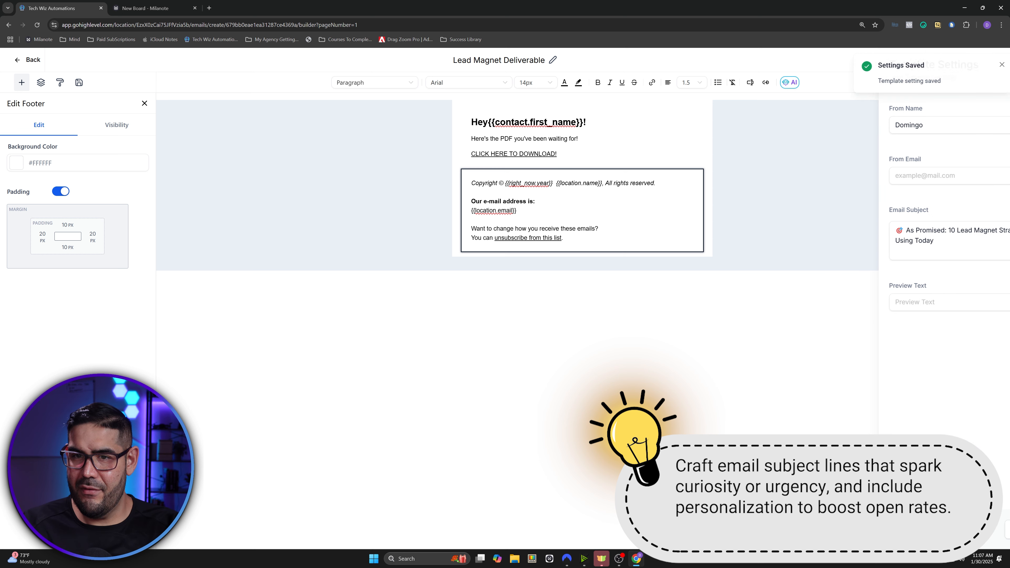
pyautogui.click(994, 65)
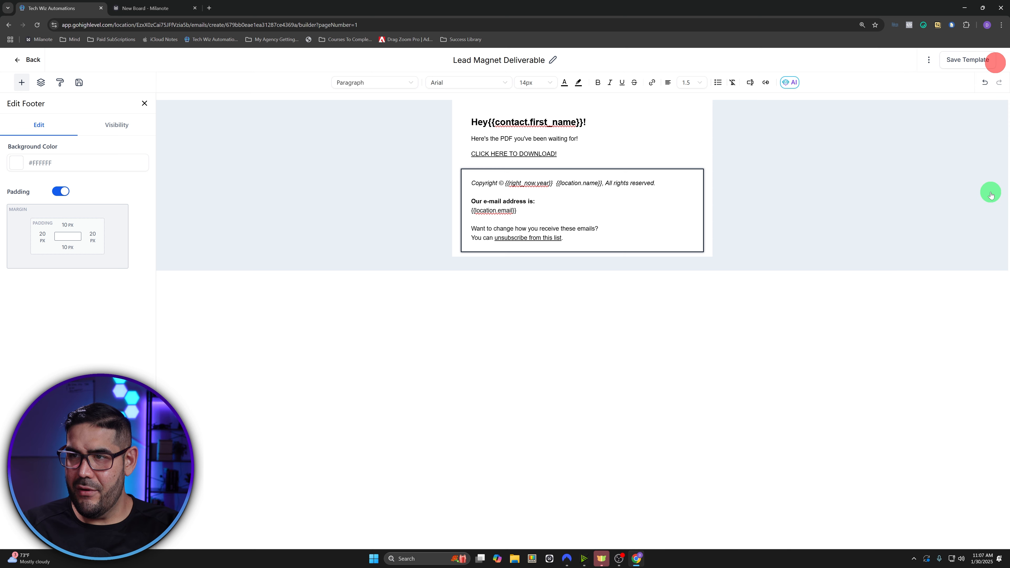
pyautogui.click(961, 61)
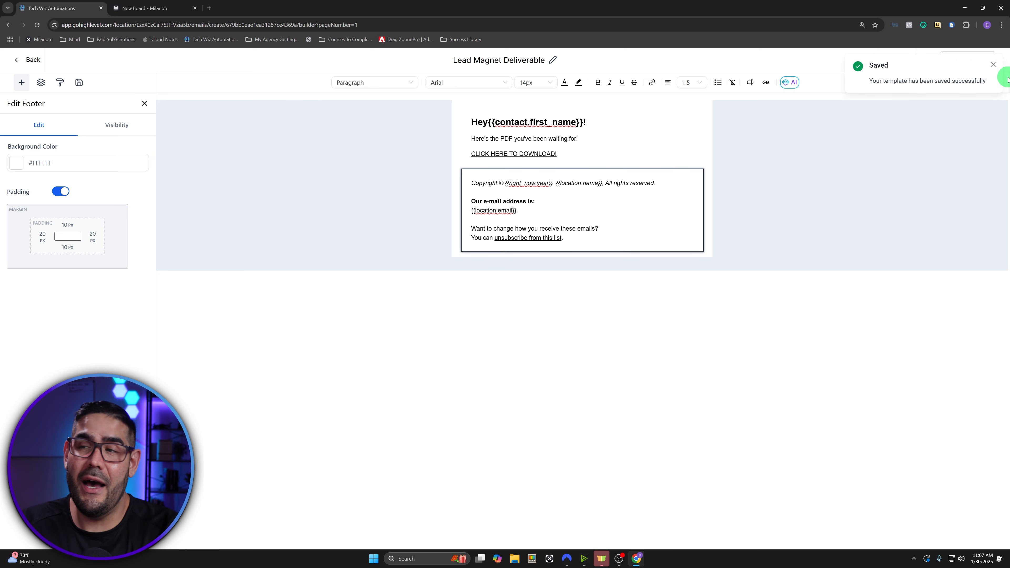
pyautogui.click(991, 68)
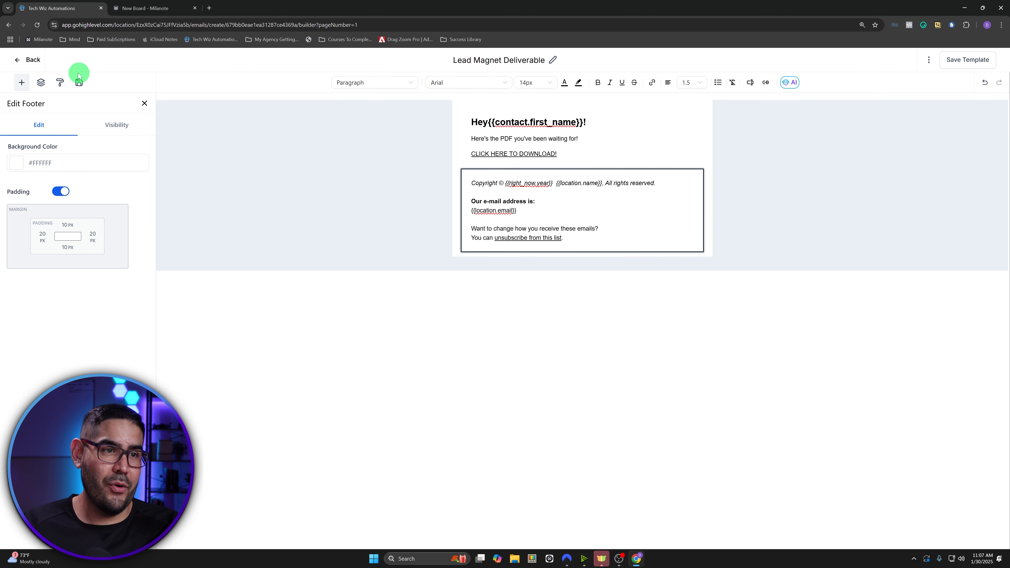
# - Start a new automation workflow from scratch
pyautogui.click(49, 69)
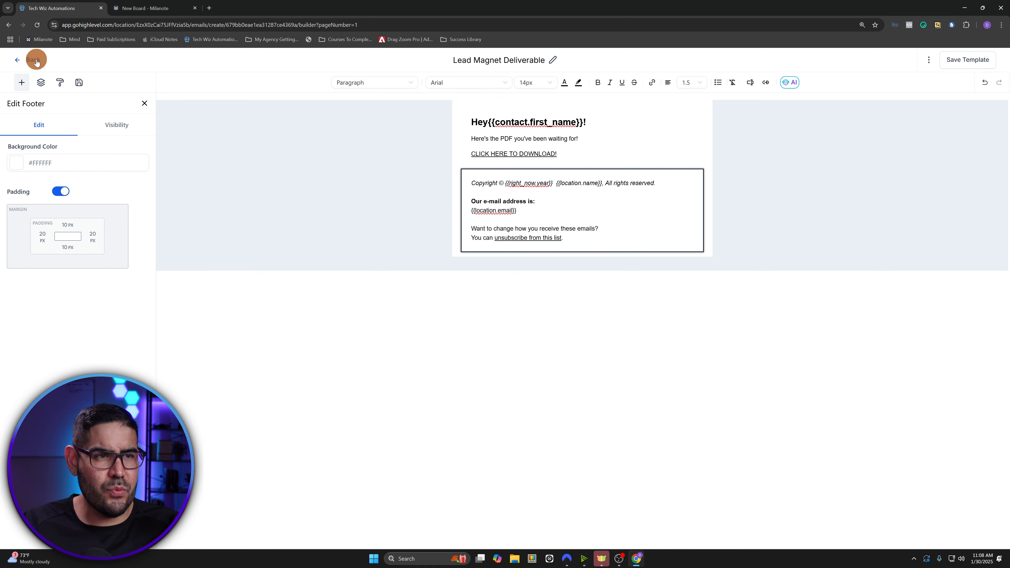
pyautogui.click(43, 298)
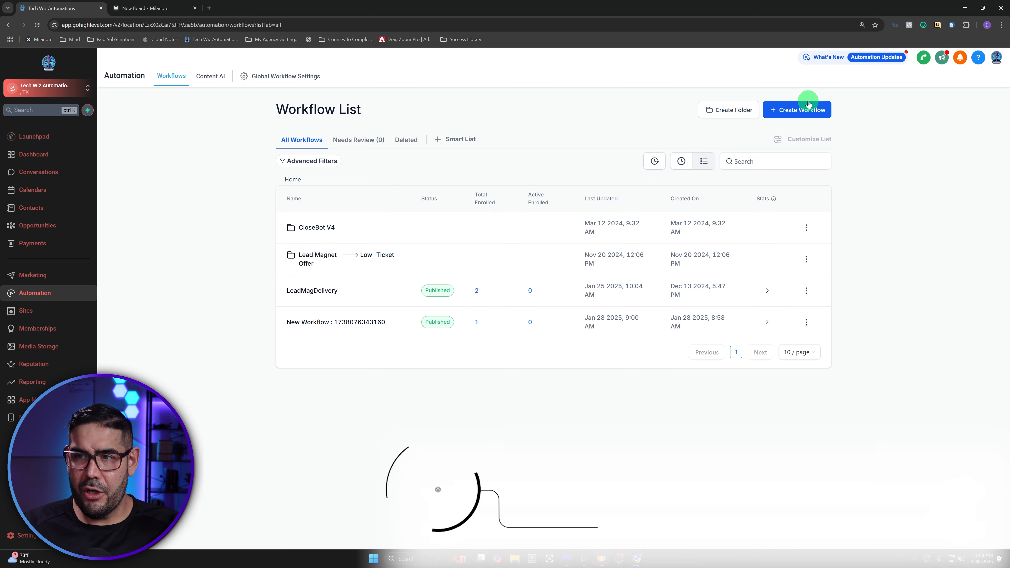
pyautogui.click(803, 111)
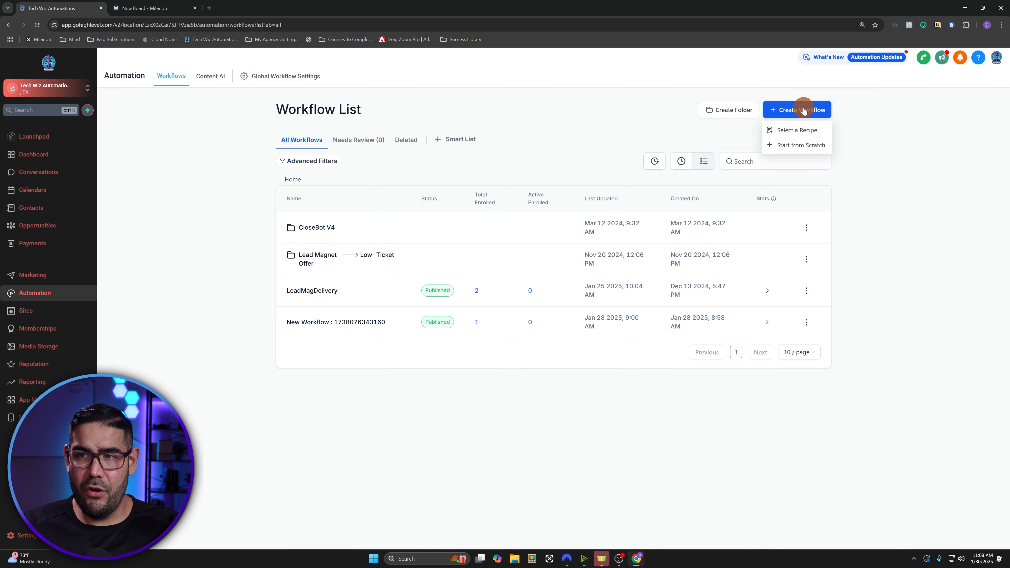
pyautogui.click(798, 145)
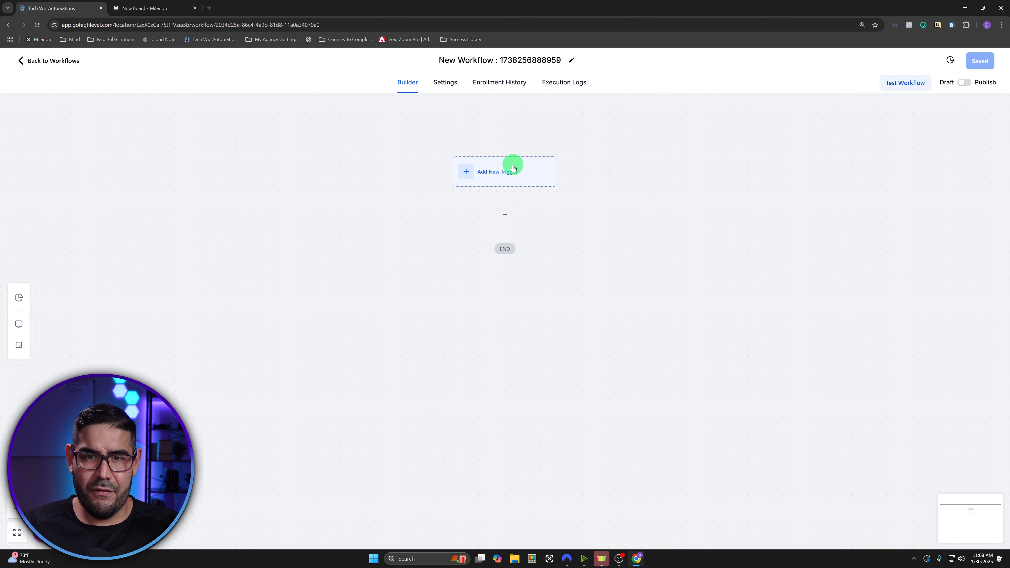
# - Add a Form Submitted trigger filtered to 'Lead Magnet Form #1' and save the workflow
pyautogui.click(506, 179)
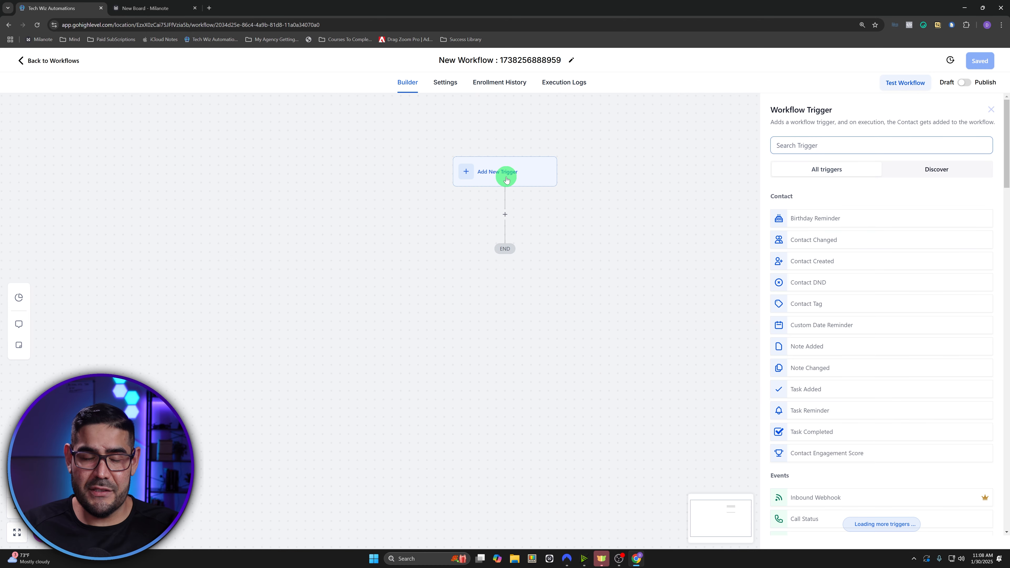
pyautogui.click(808, 145)
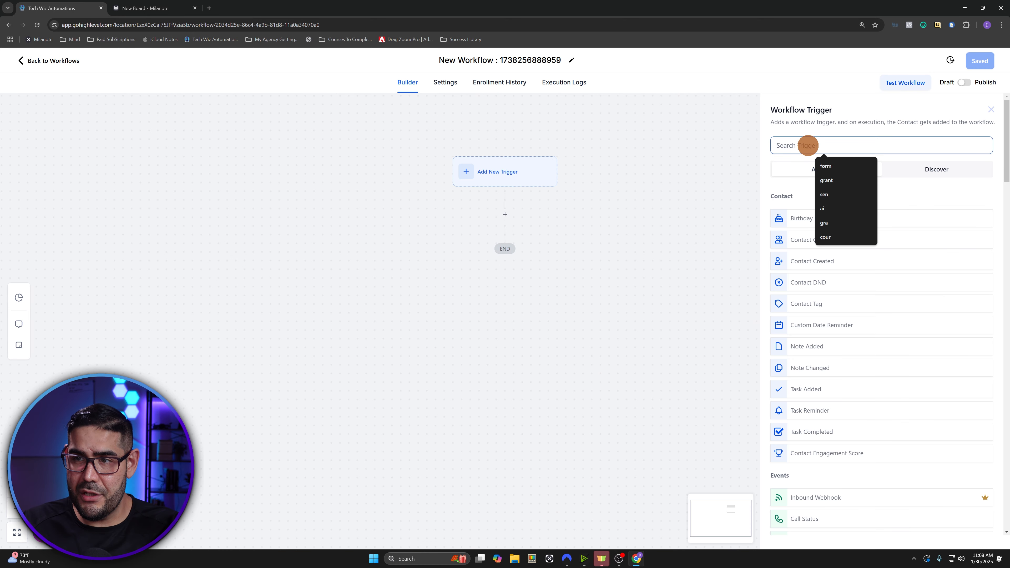
pyautogui.write('form')
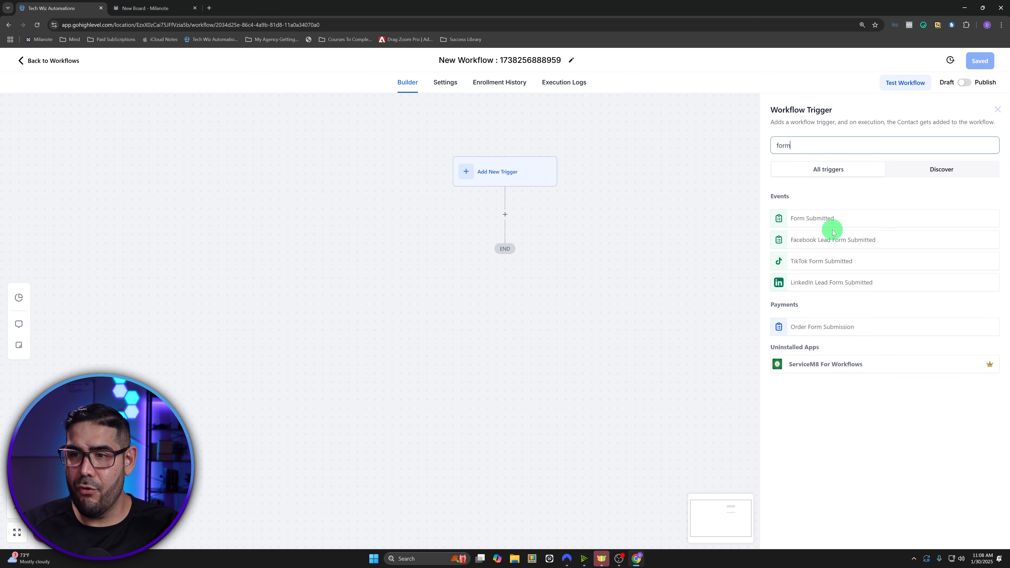
pyautogui.click(836, 218)
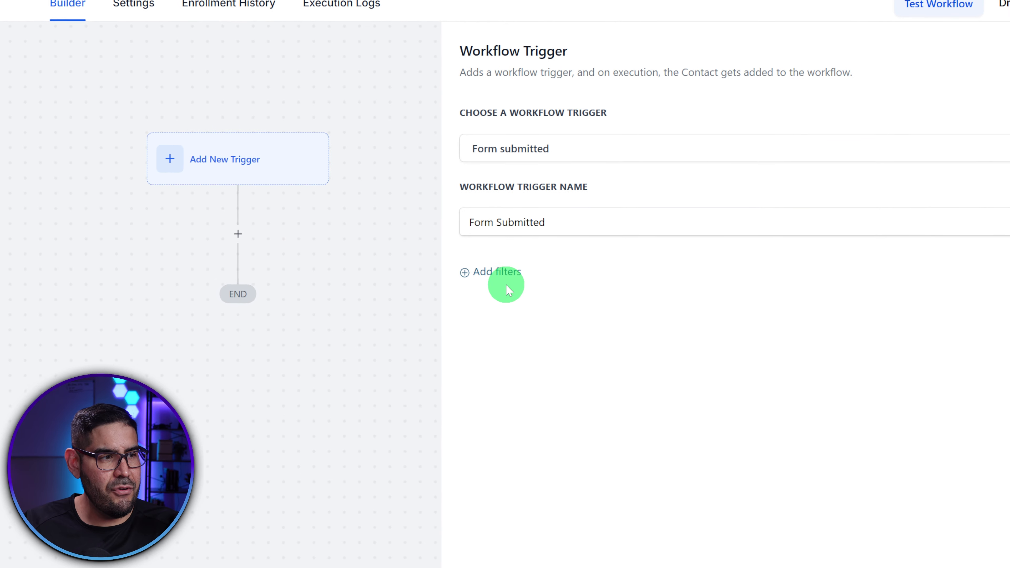
pyautogui.click(506, 285)
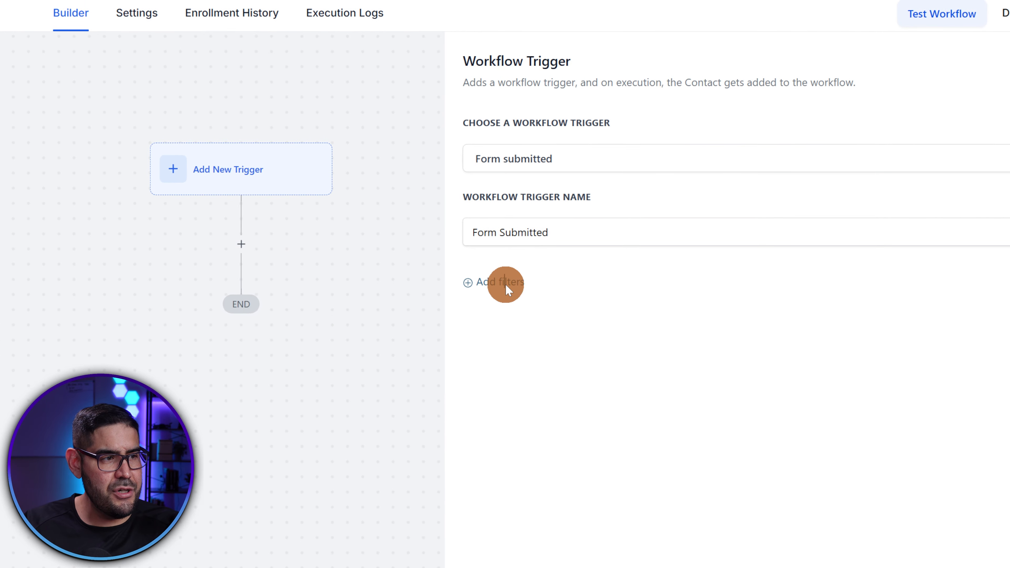
pyautogui.click(668, 249)
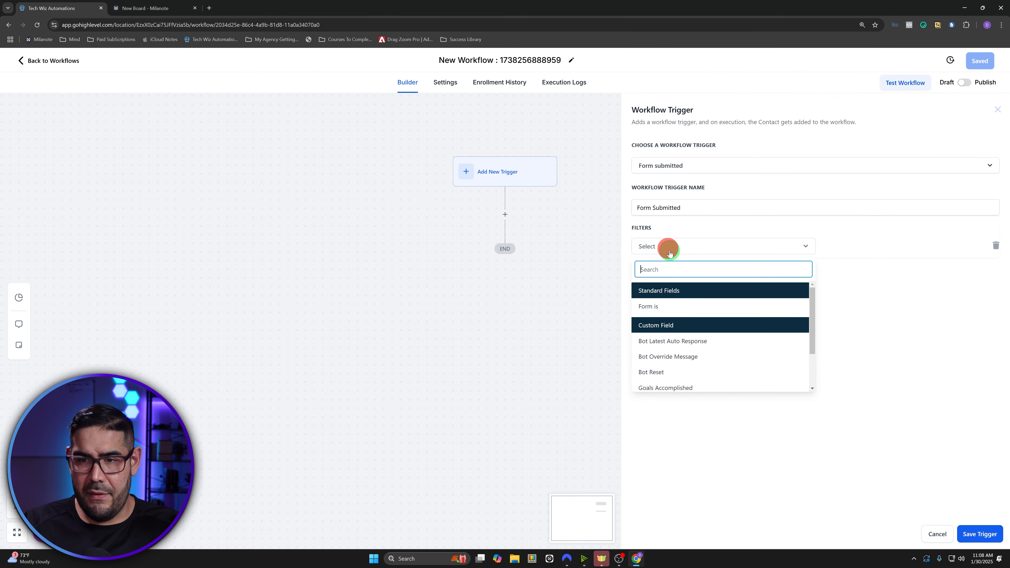
pyautogui.click(676, 302)
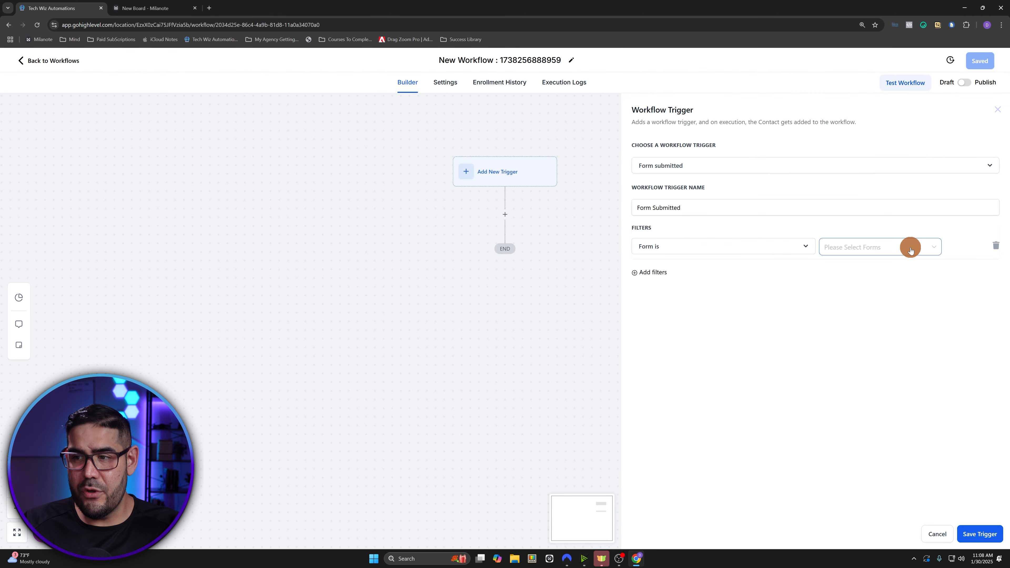
pyautogui.click(911, 249)
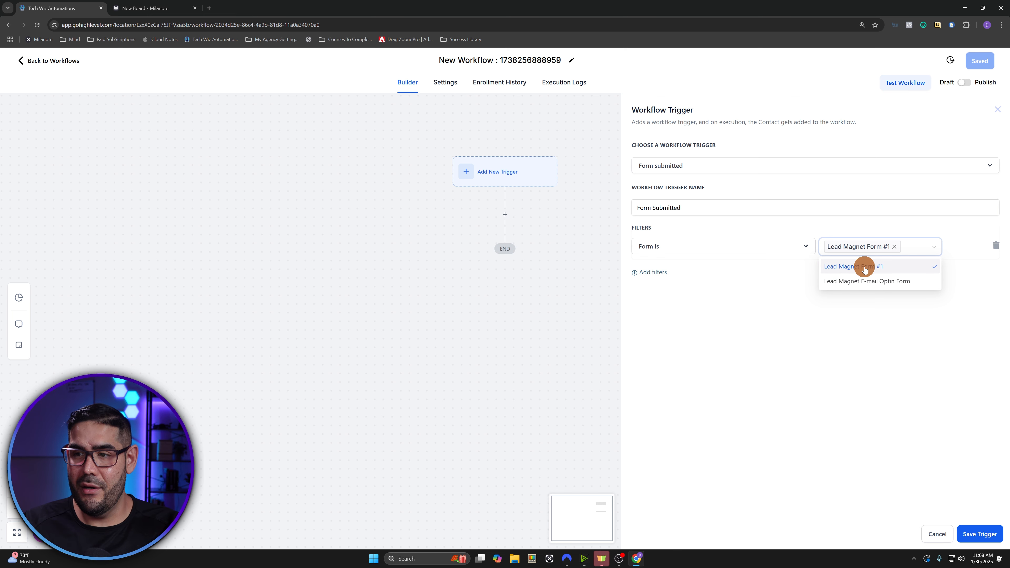
pyautogui.click(794, 379)
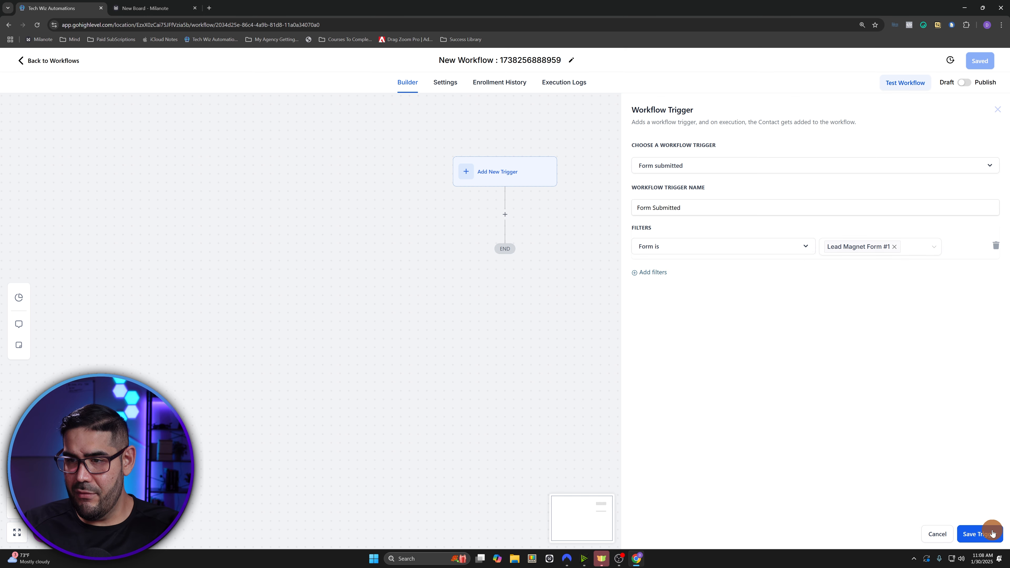
pyautogui.click(992, 529)
pyautogui.click(973, 65)
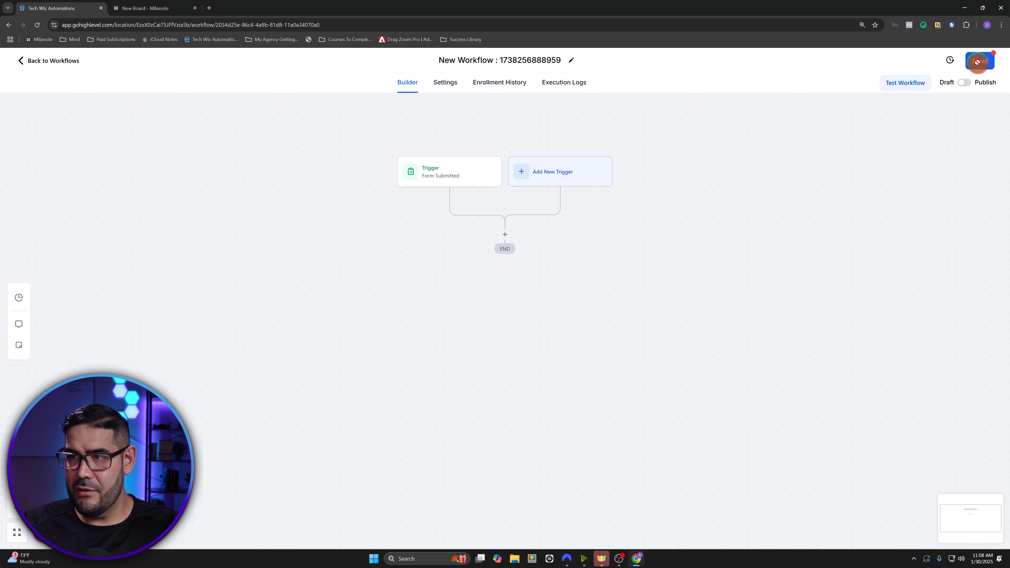
# - Insert an Add Contact Tag action after the Form Submitted trigger
pyautogui.click(504, 237)
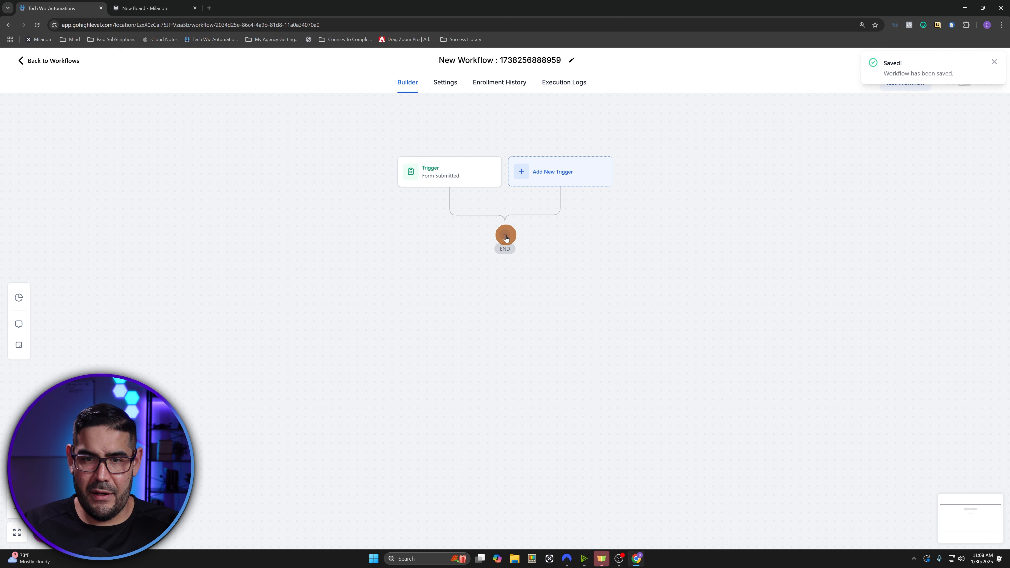
pyautogui.click(501, 237)
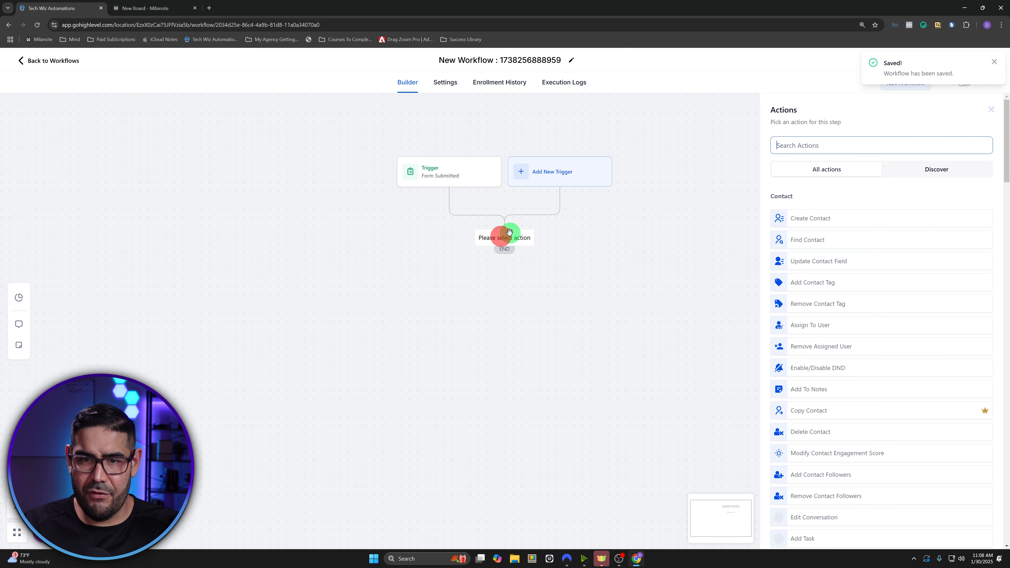
pyautogui.click(814, 150)
pyautogui.write('add t')
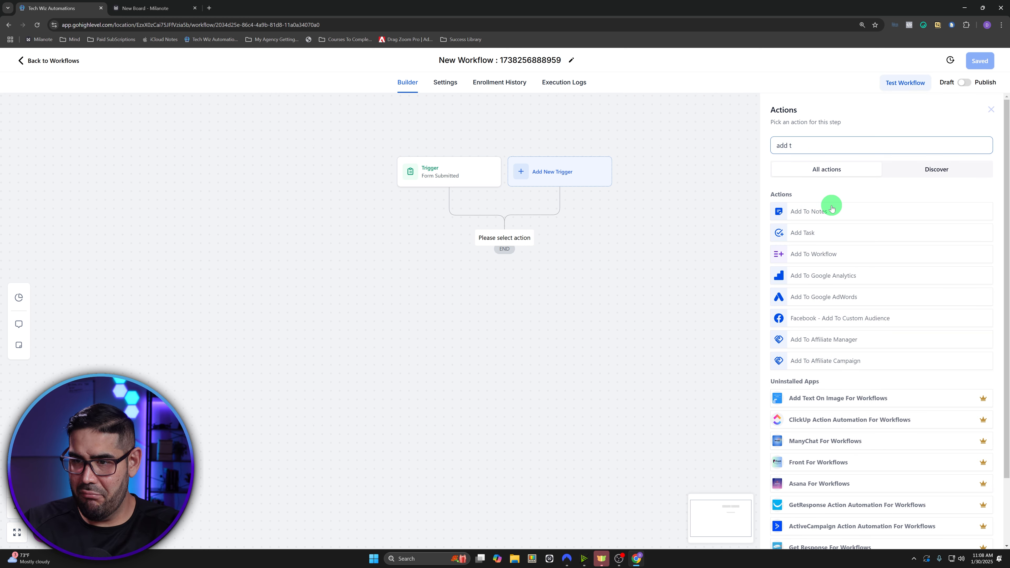
pyautogui.press('BackSpace')
pyautogui.press('BackSpace')
pyautogui.press('BackSpace')
pyautogui.press('BackSpace')
pyautogui.press('BackSpace')
pyautogui.write('tag')
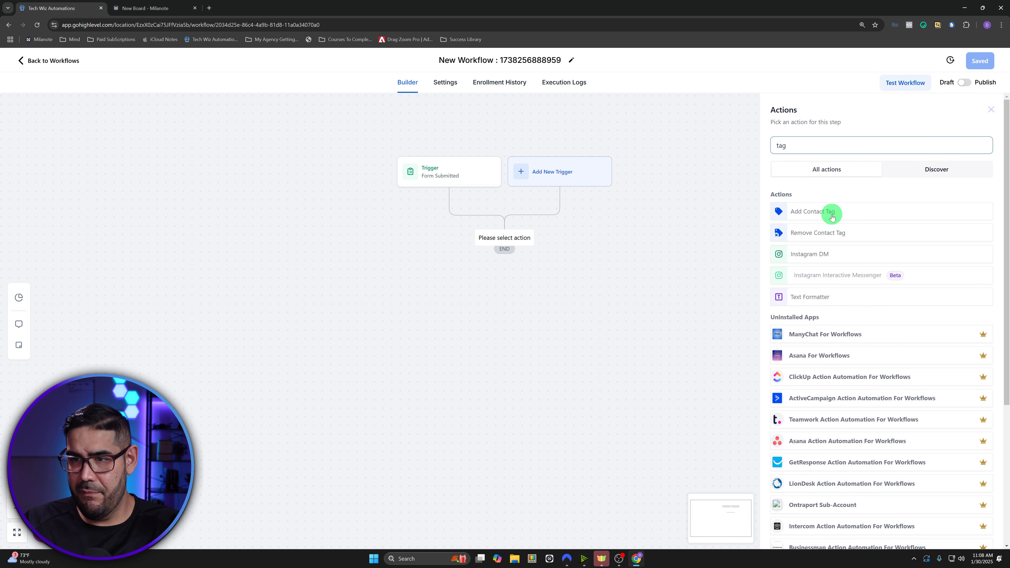
pyautogui.click(832, 216)
# - Create the new tag 'lead magnet offer' and save the tag action
pyautogui.click(818, 199)
pyautogui.write('lea')
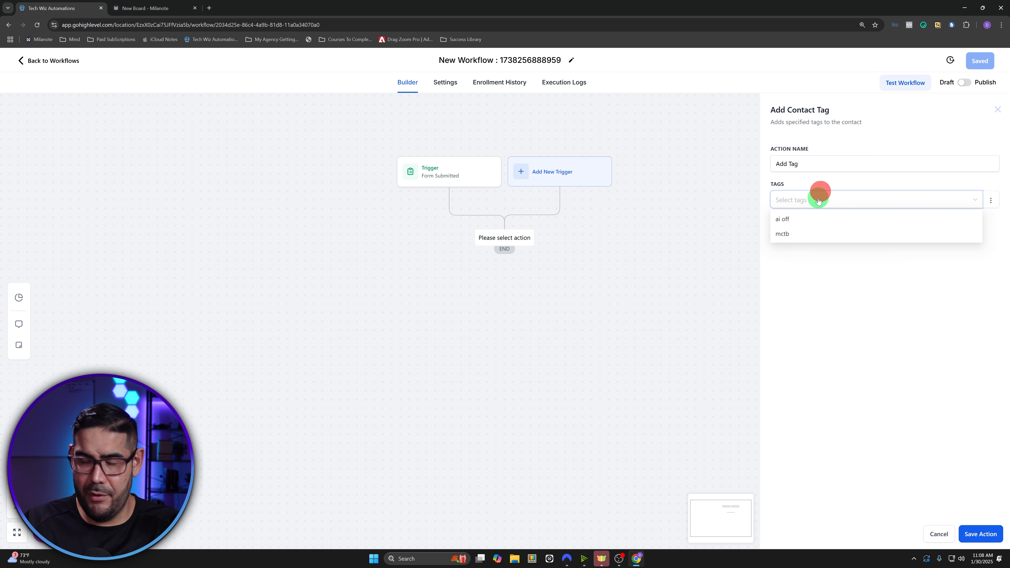
pyautogui.write('d magnet offer')
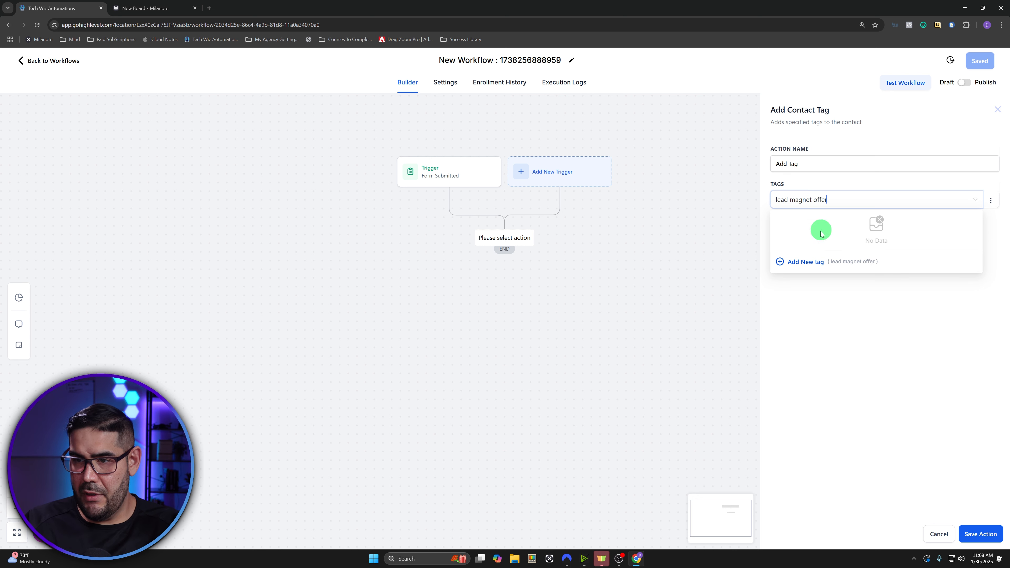
pyautogui.click(797, 262)
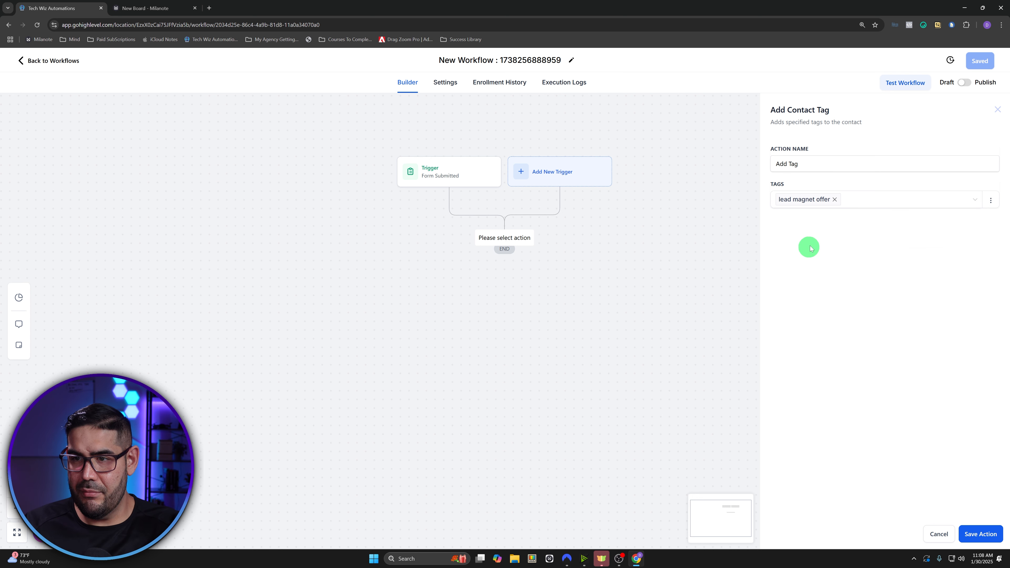
pyautogui.click(980, 533)
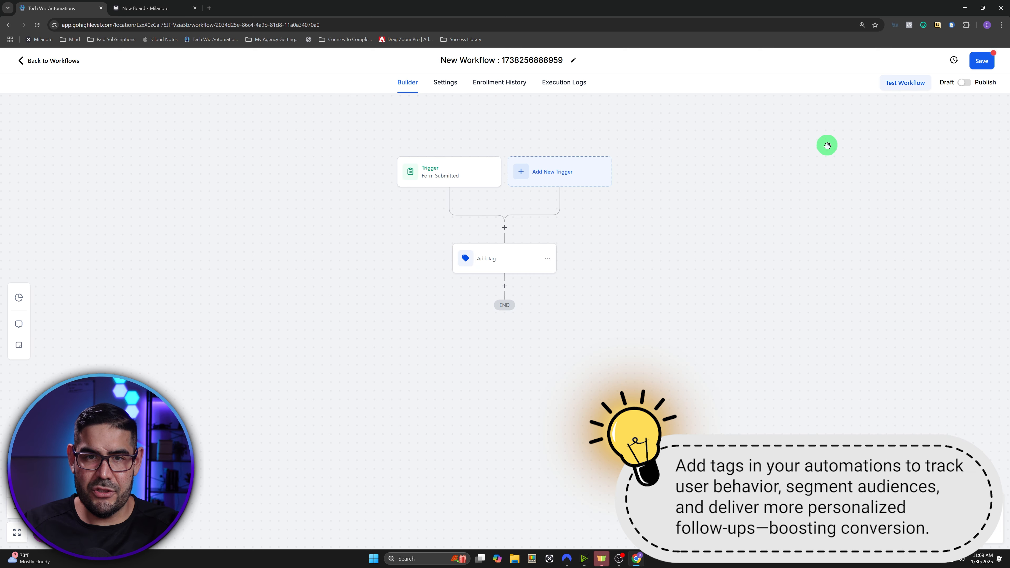
# - Rename the workflow to 'Lead Magnet Delivery'
pyautogui.click(572, 60)
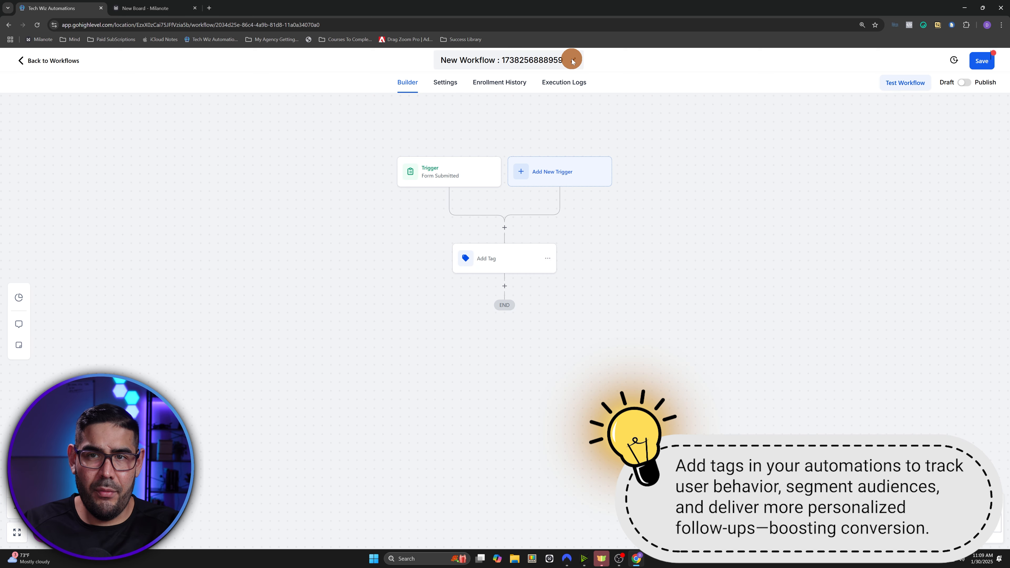
pyautogui.click(548, 62)
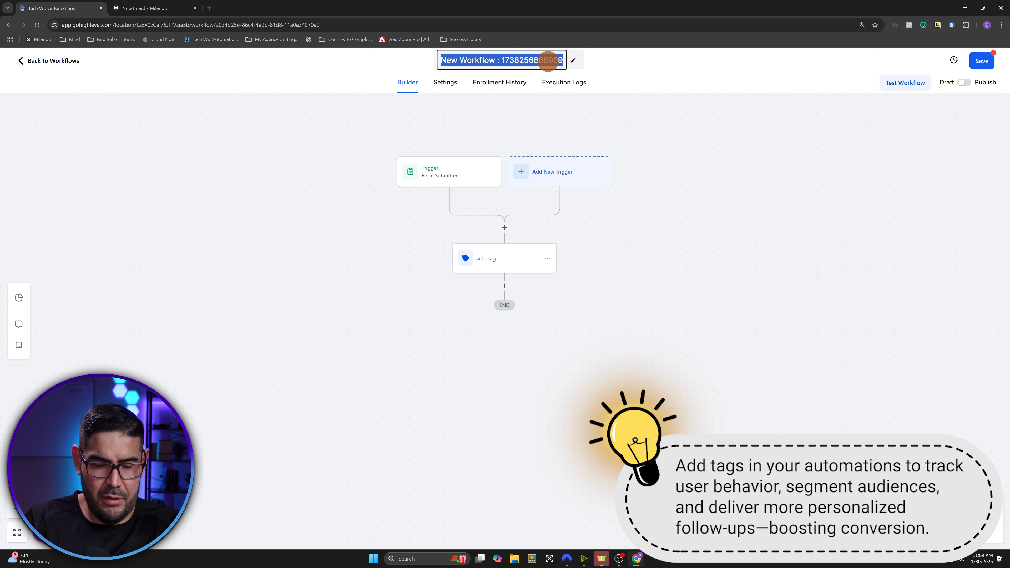
pyautogui.write('LEad Mag')
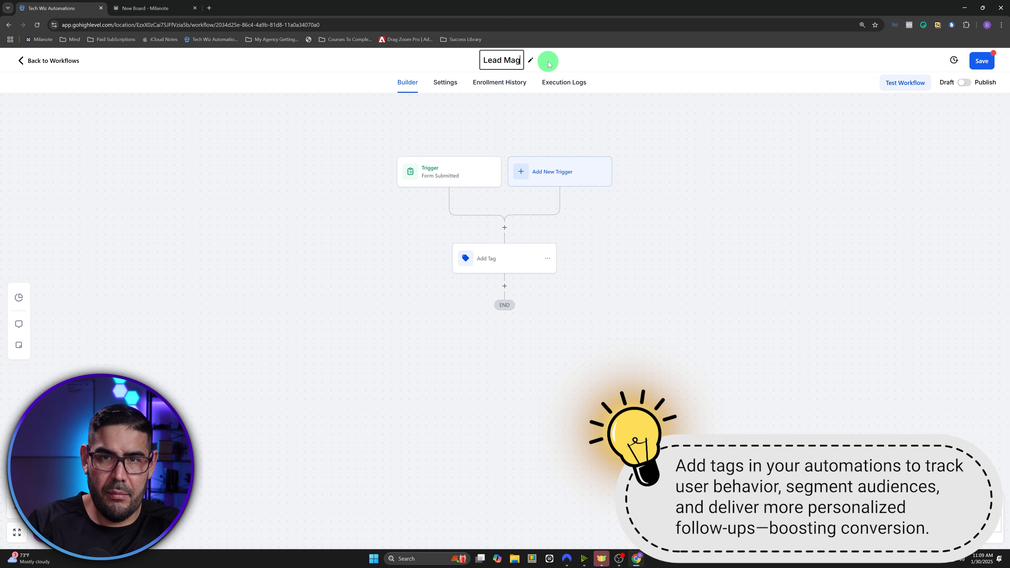
pyautogui.write('net Delivey')
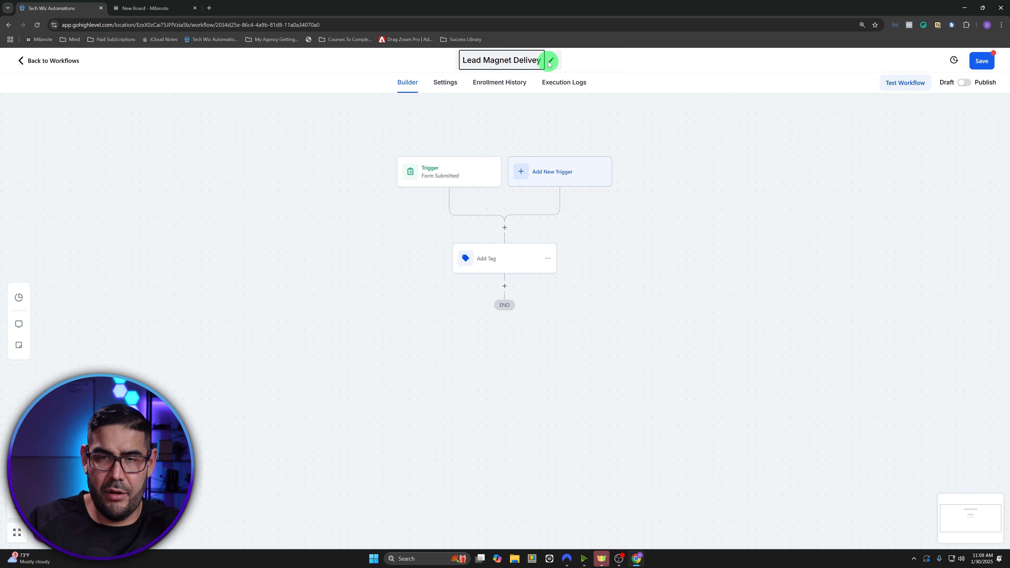
pyautogui.press('BackSpace')
pyautogui.write('ry')
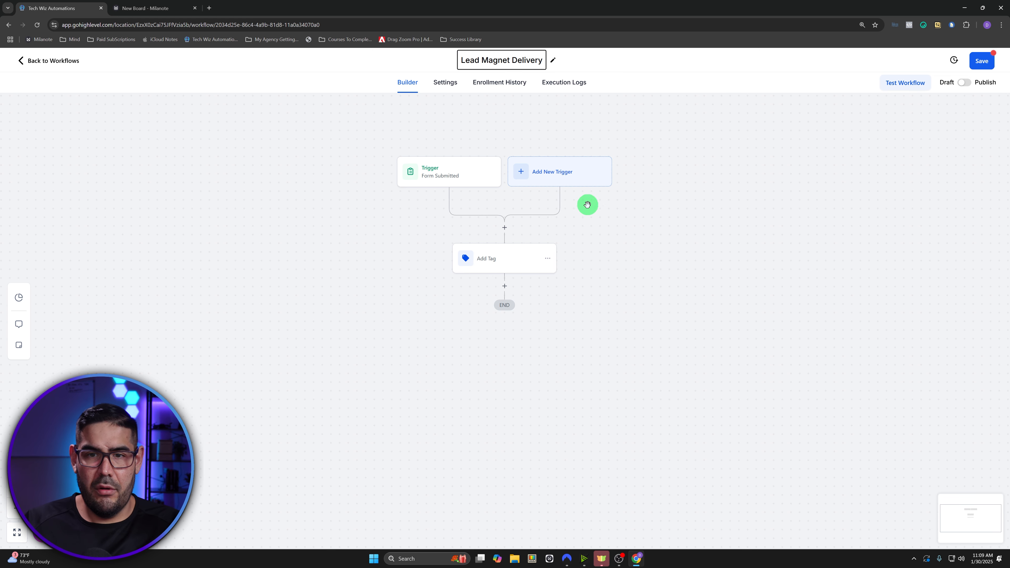
pyautogui.click(667, 263)
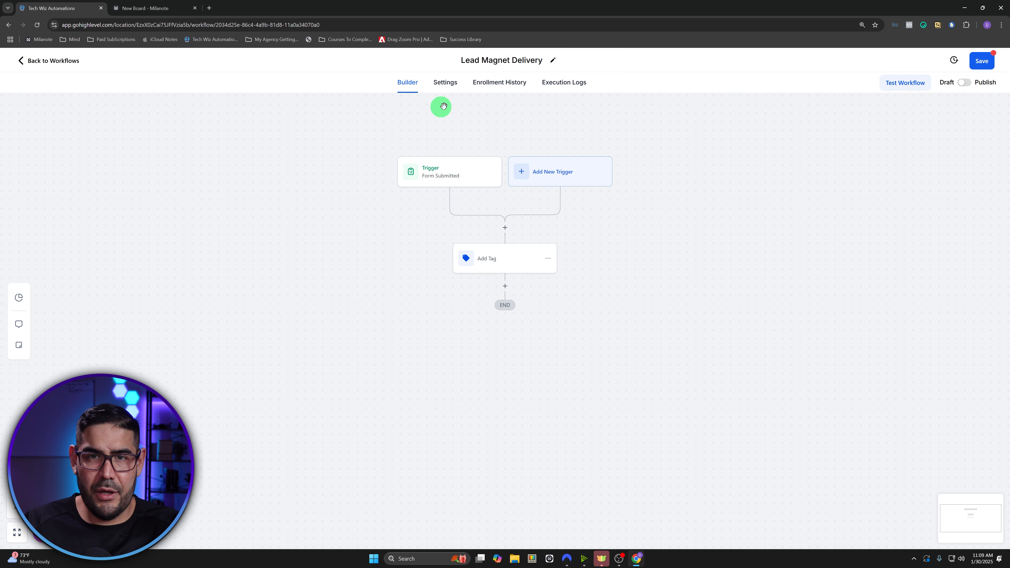
# - Review the trigger and tag steps, then add a step after Add Tag and search 'email'
pyautogui.click(456, 176)
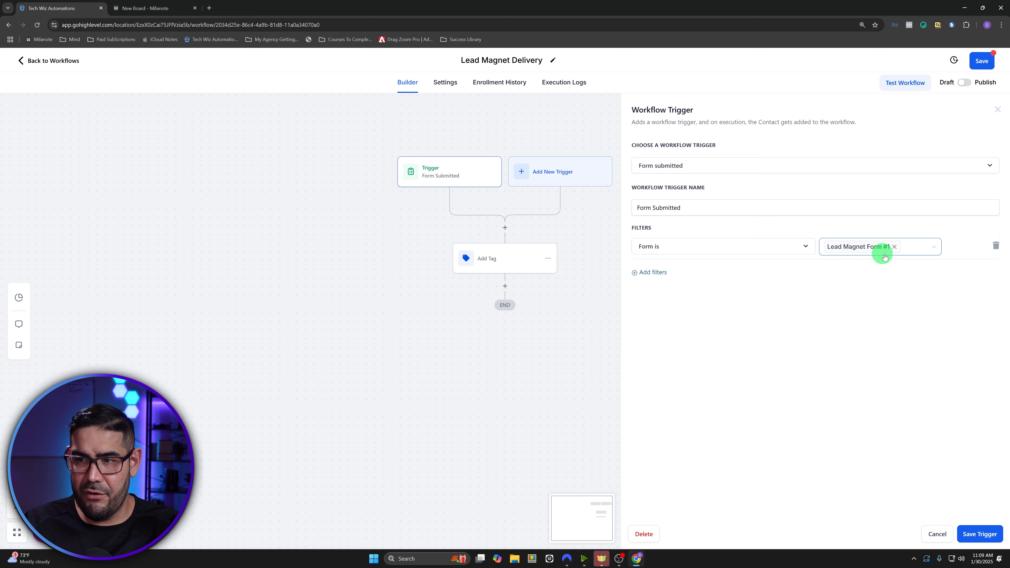
pyautogui.click(974, 532)
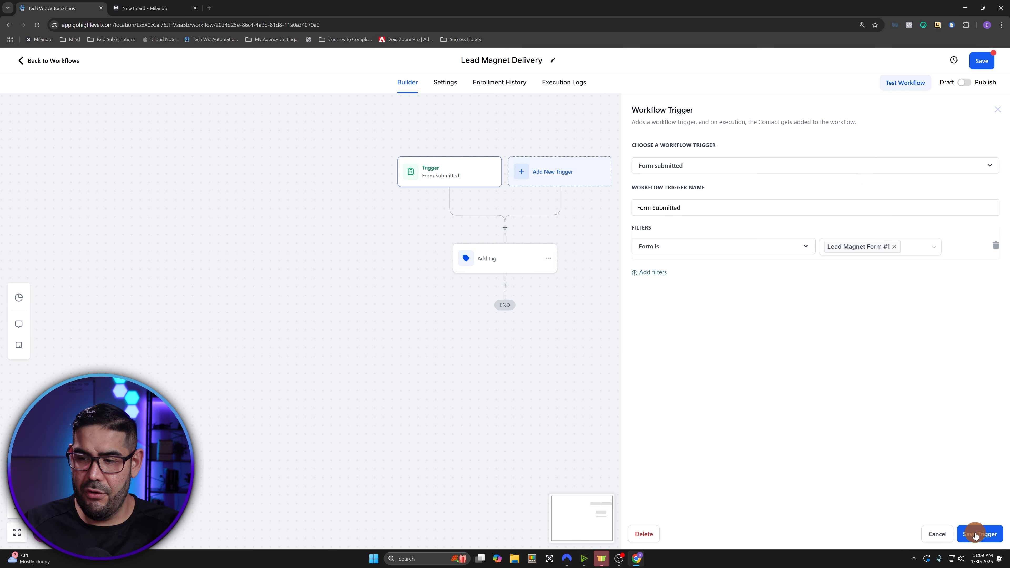
pyautogui.click(504, 259)
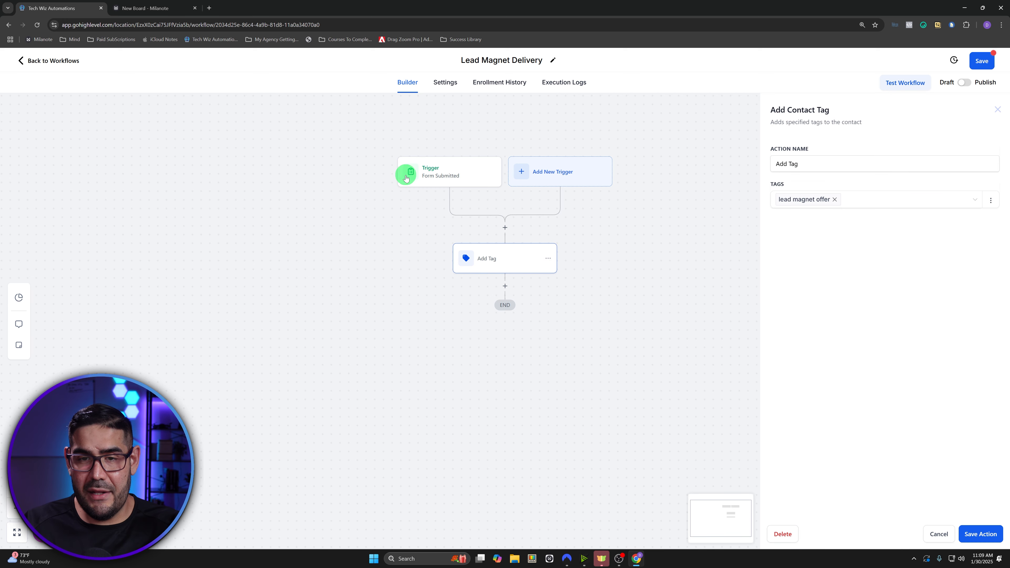
pyautogui.click(507, 293)
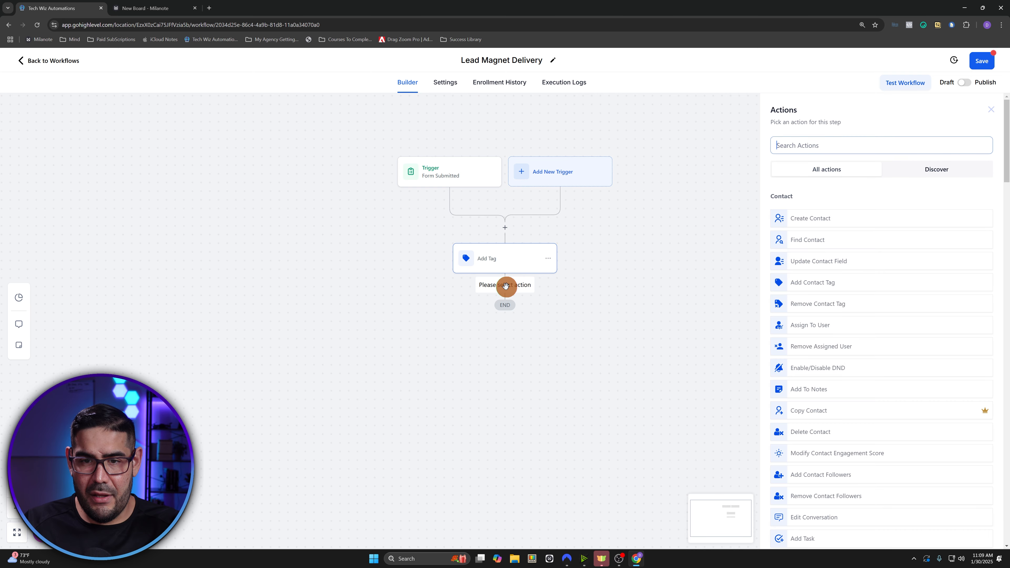
pyautogui.click(827, 147)
pyautogui.write('emai')
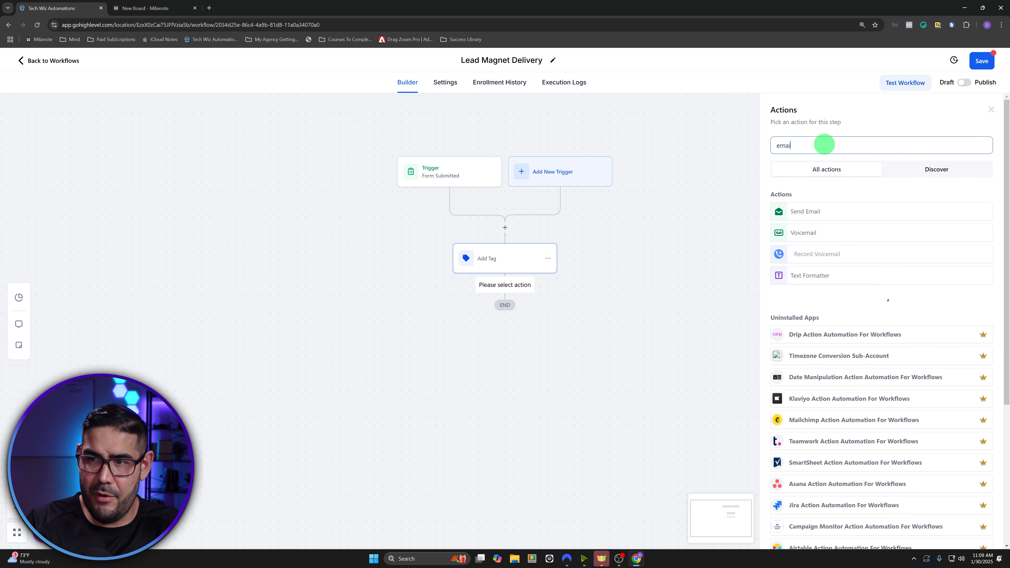
# - Choose the Send Email action using the Lead Magnet Deliverable template
pyautogui.click(829, 215)
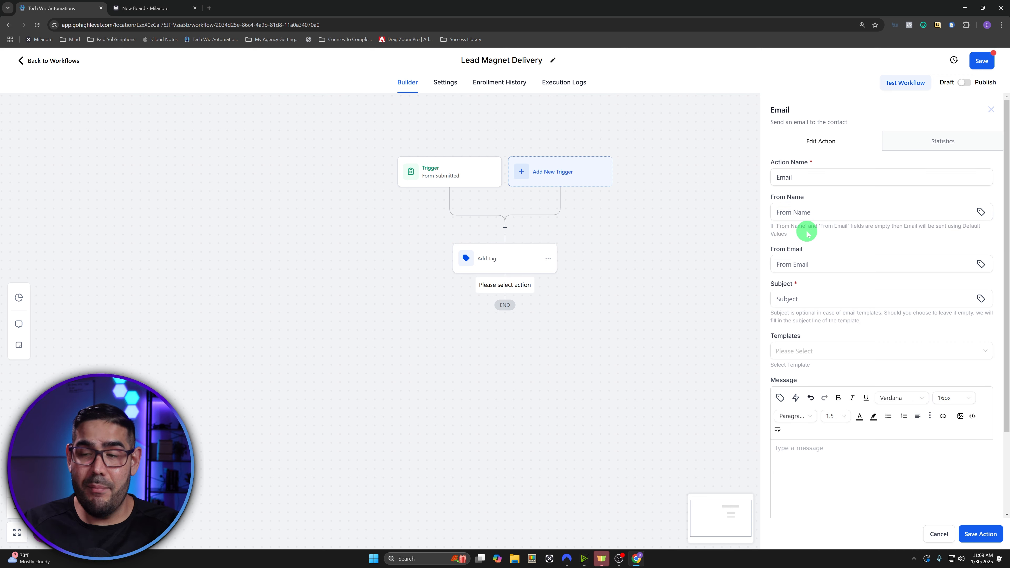
pyautogui.click(823, 351)
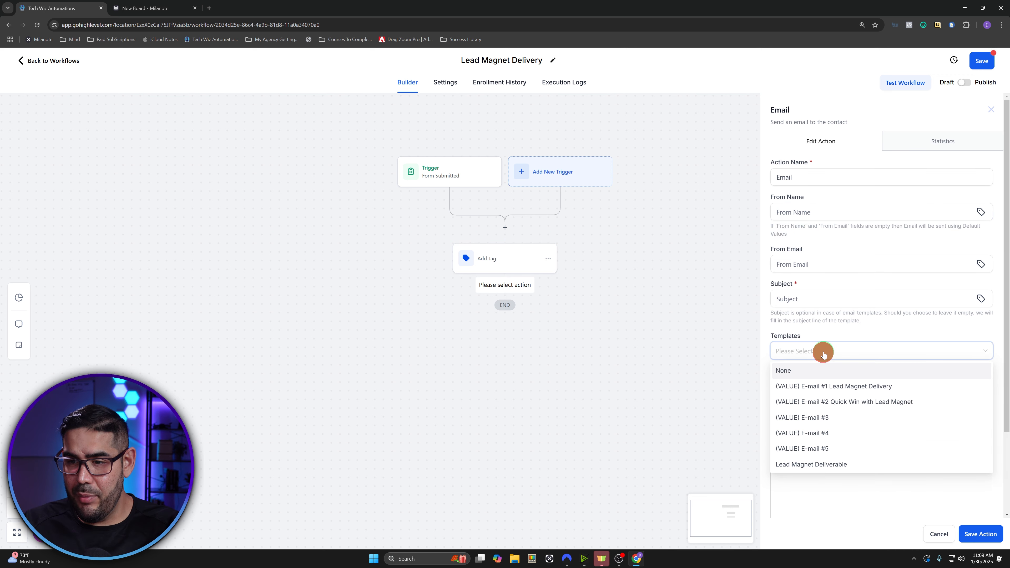
pyautogui.scroll(-3, 838, 392)
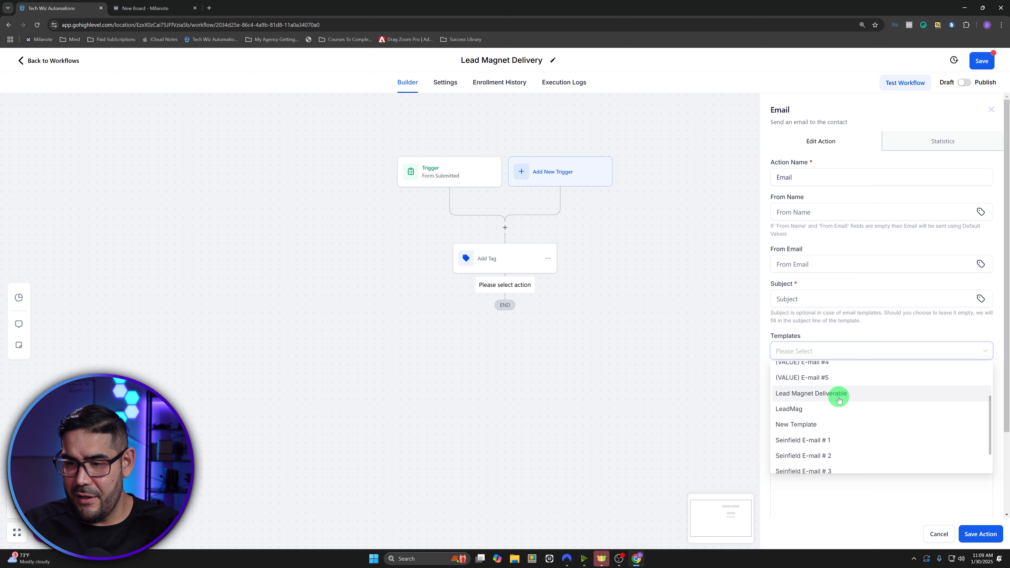
pyautogui.scroll(-2, 864, 409)
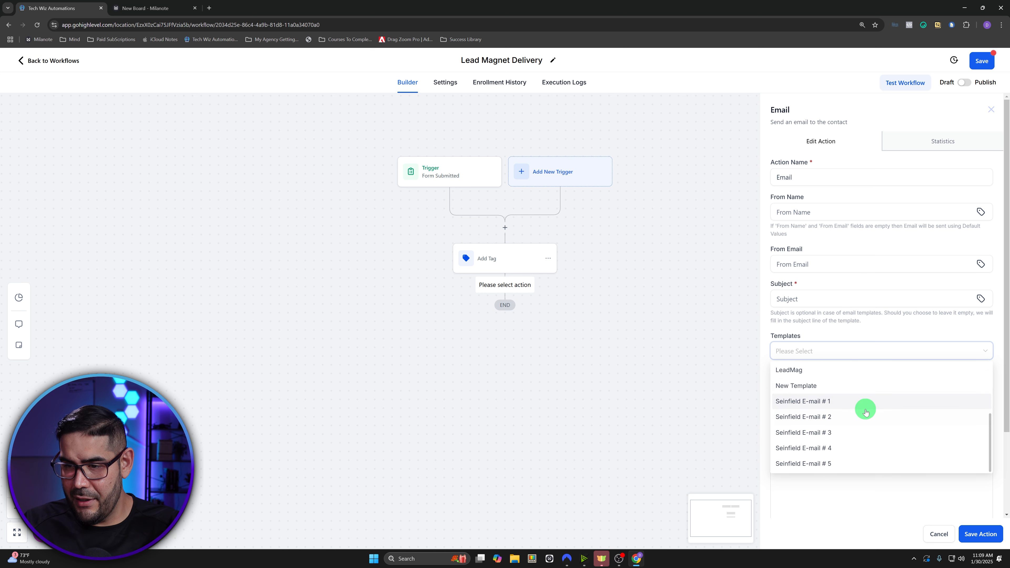
pyautogui.scroll(3, 865, 412)
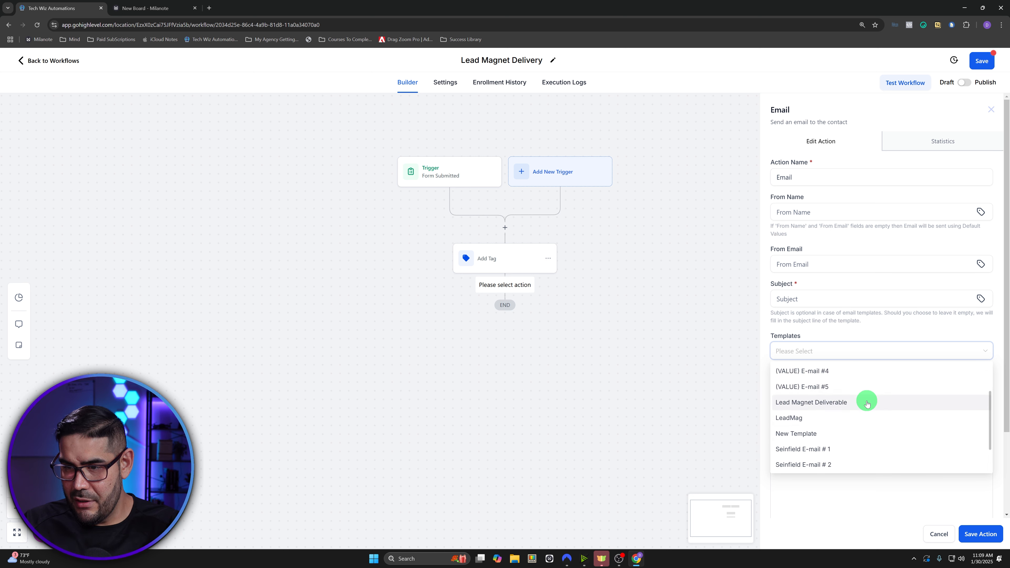
pyautogui.click(867, 402)
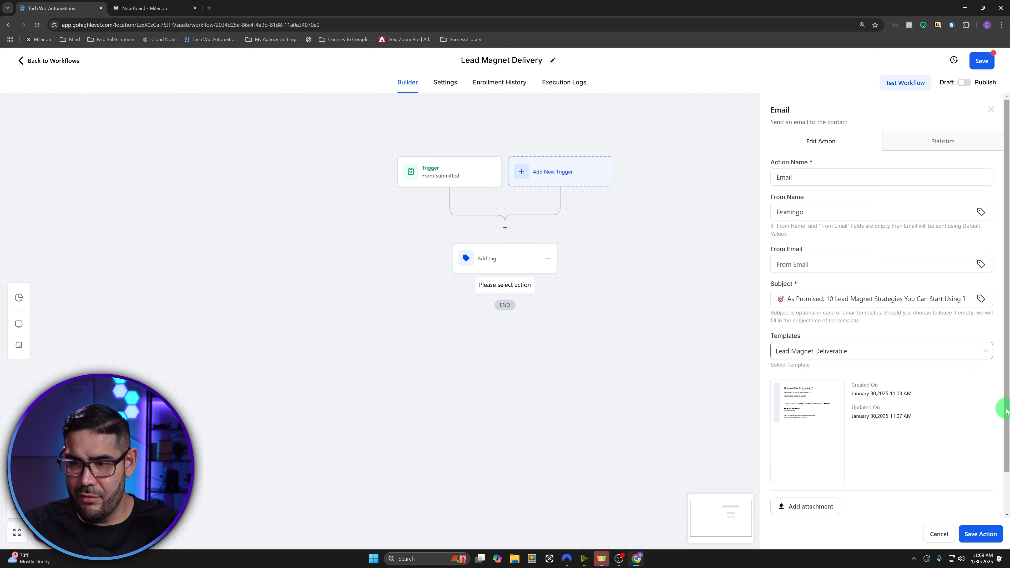
# - Fill in the sender's e-mail address and save the email step
pyautogui.click(972, 533)
pyautogui.click(972, 533)
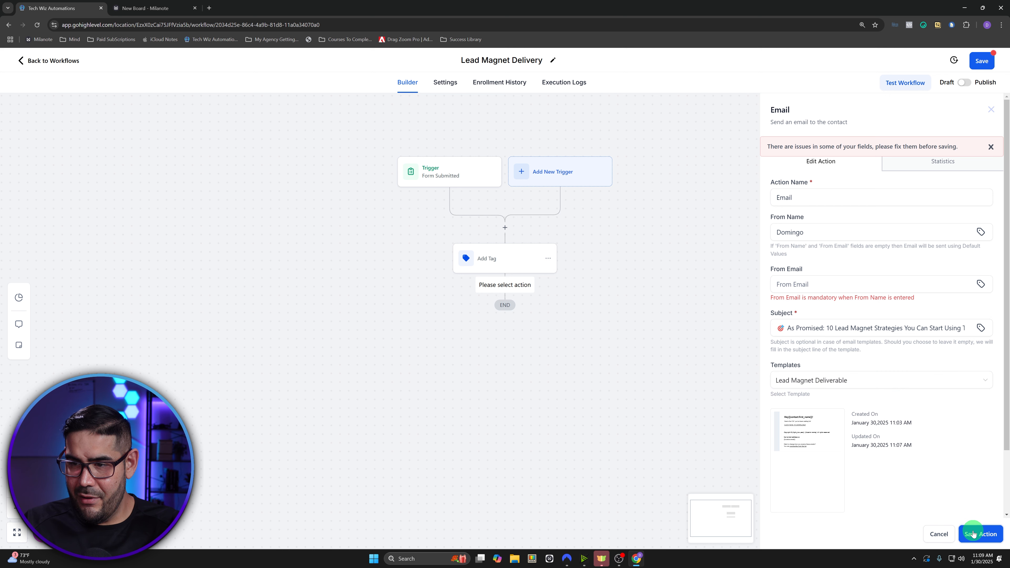
pyautogui.click(827, 285)
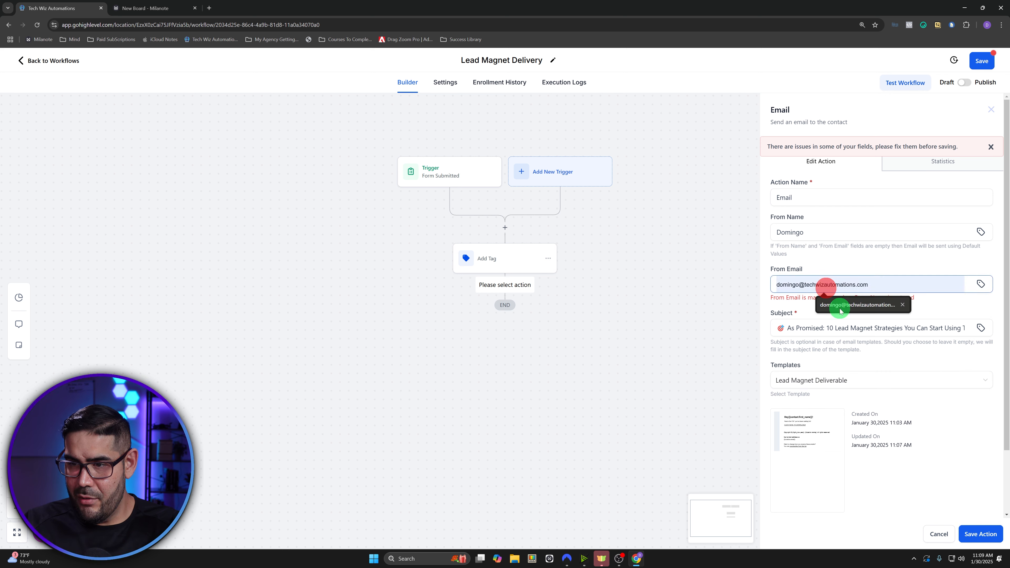
pyautogui.click(843, 305)
pyautogui.click(982, 535)
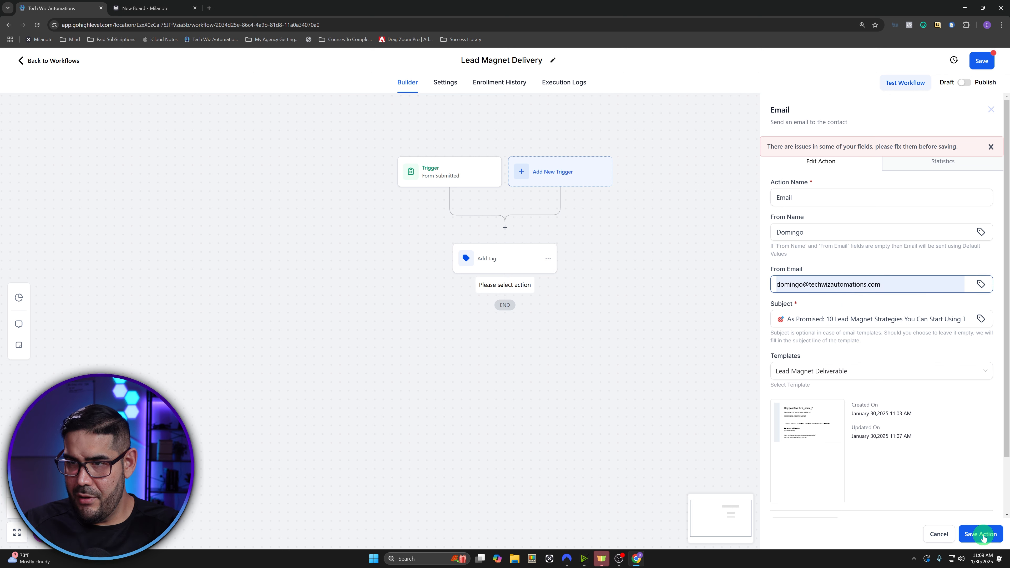
pyautogui.click(982, 535)
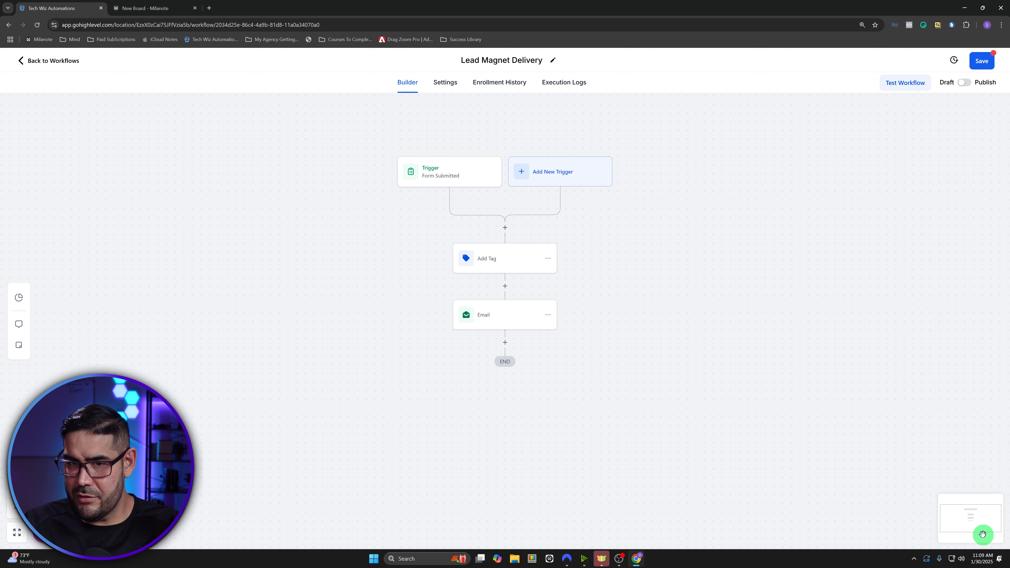
# - Save the workflow and search for an 'oppo' action to insert between Add Tag and Email
pyautogui.click(981, 61)
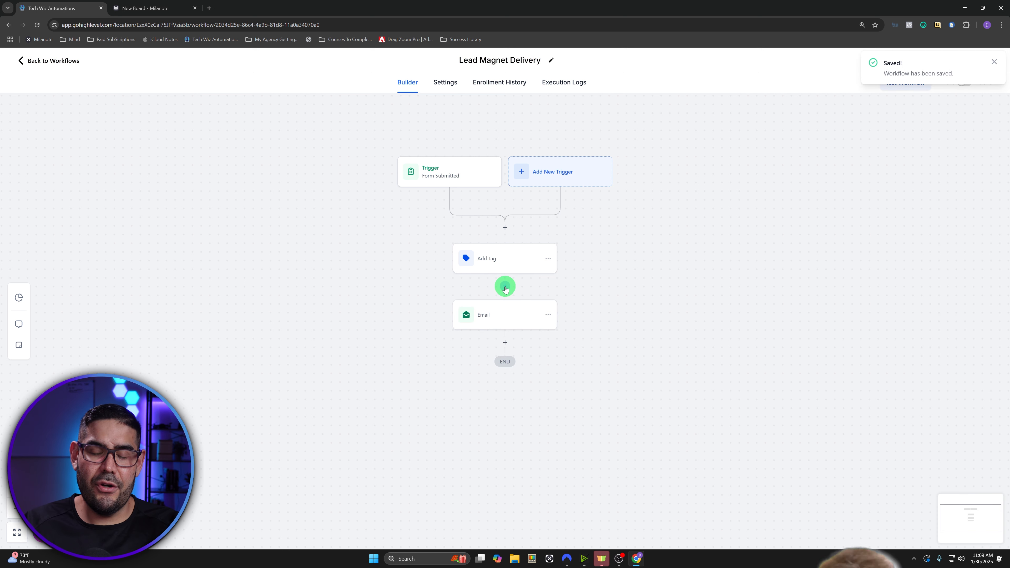
pyautogui.scroll(1, 505, 289)
pyautogui.click(503, 303)
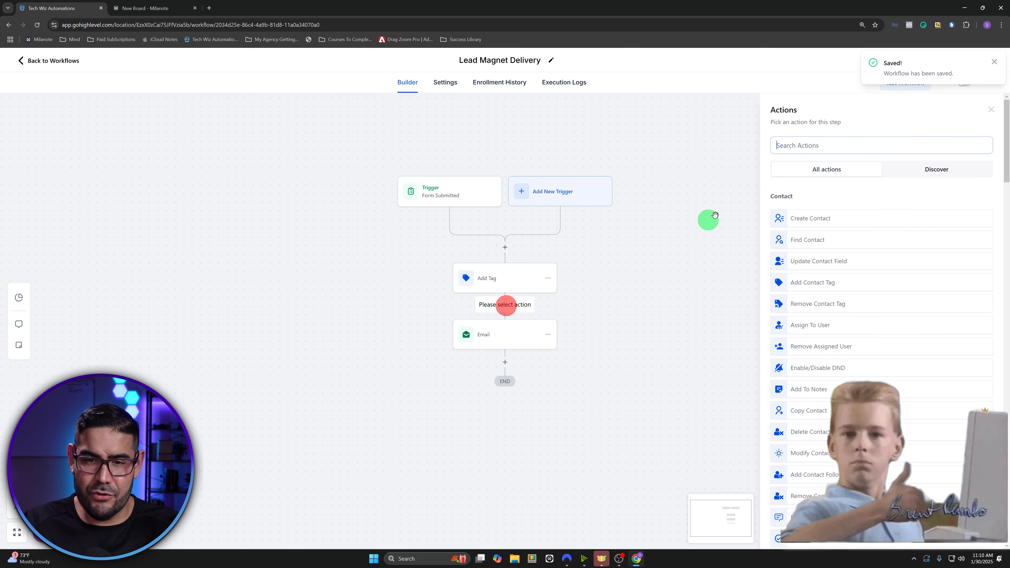
pyautogui.write('update')
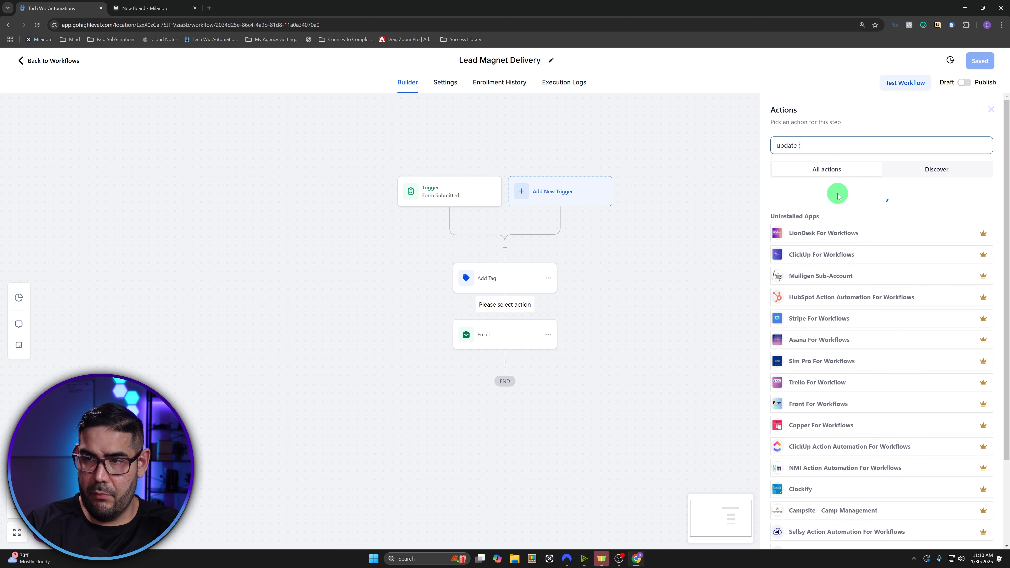
pyautogui.write('p')
pyautogui.hotkey('ctrl', 'a')
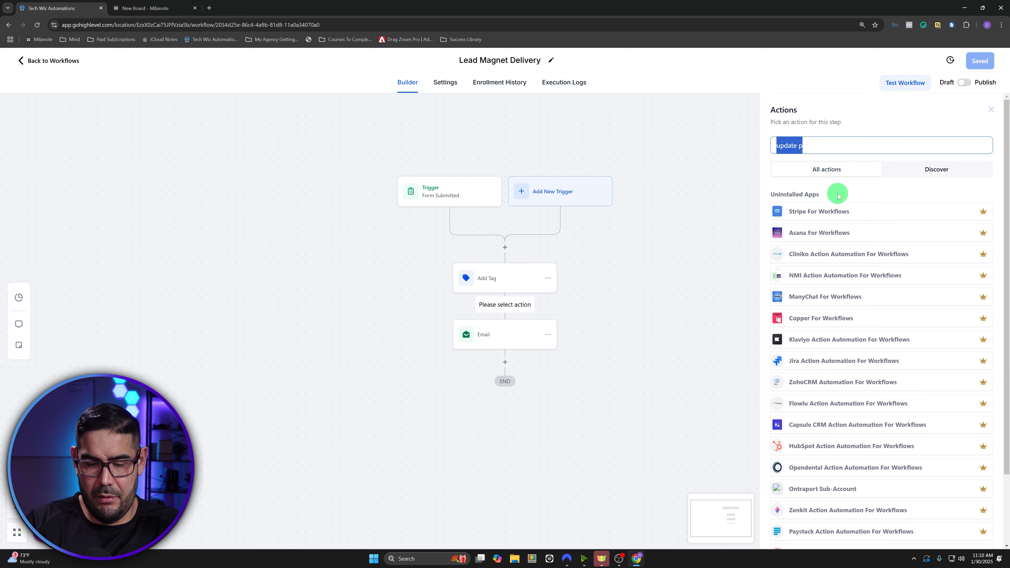
pyautogui.write('oppo')
# - Preview Create Or Update Opportunity, cancel without adding it, and return to the workflow list
pyautogui.click(807, 211)
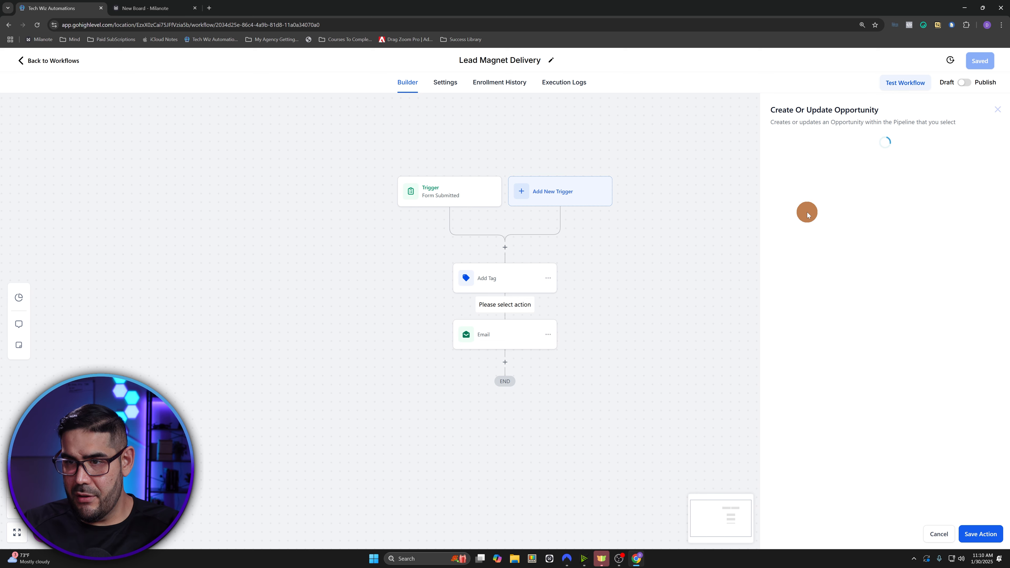
pyautogui.click(789, 199)
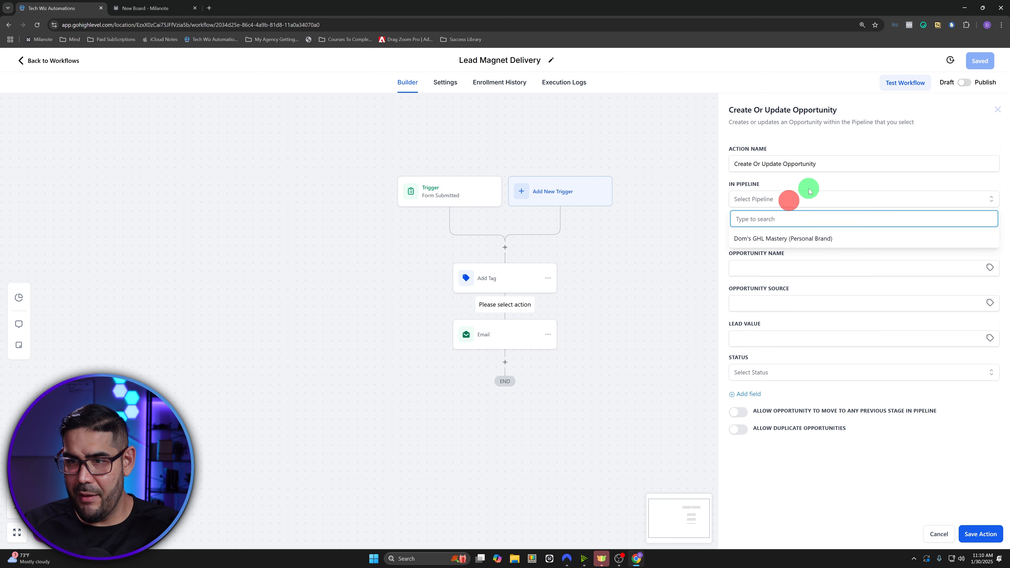
pyautogui.click(779, 184)
pyautogui.click(938, 533)
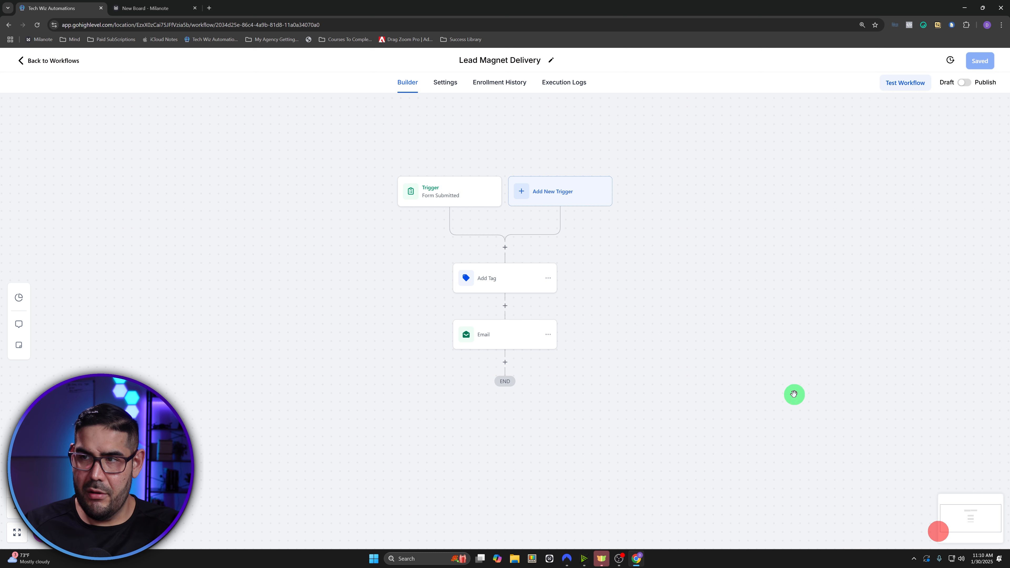
pyautogui.click(793, 394)
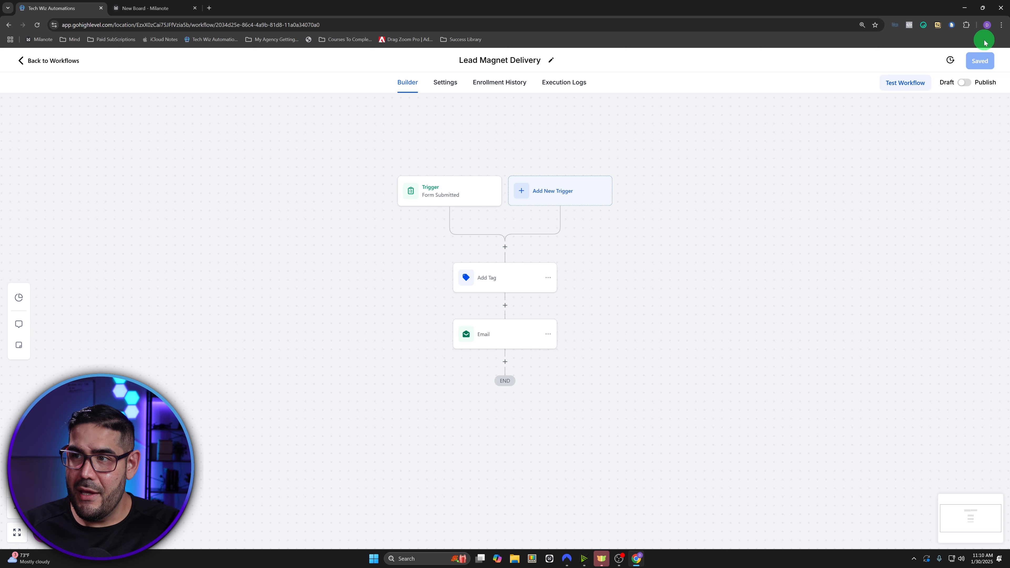
pyautogui.click(56, 63)
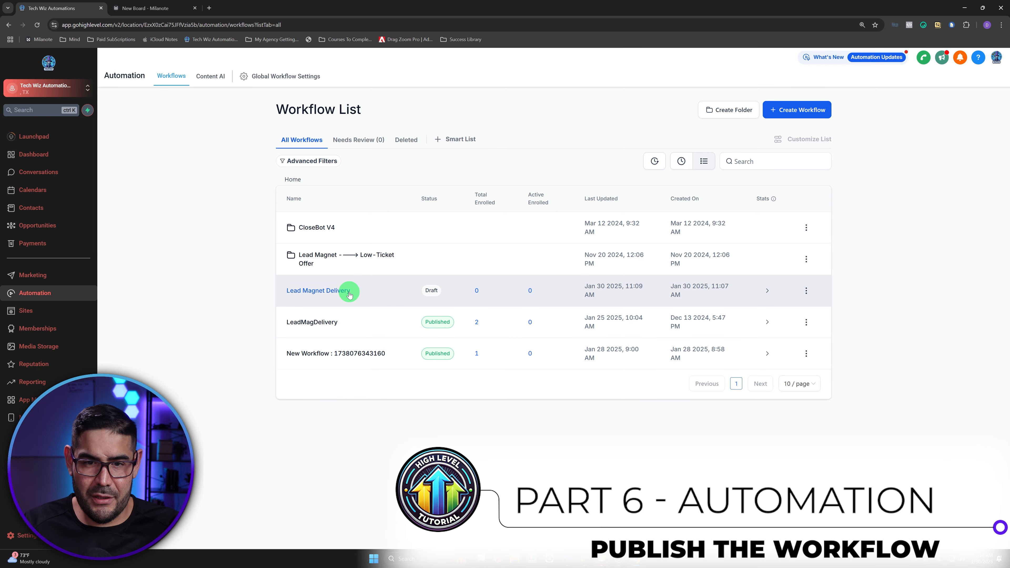
# - Publish the Lead Magnet Delivery workflow from its row menu and confirm
pyautogui.click(805, 291)
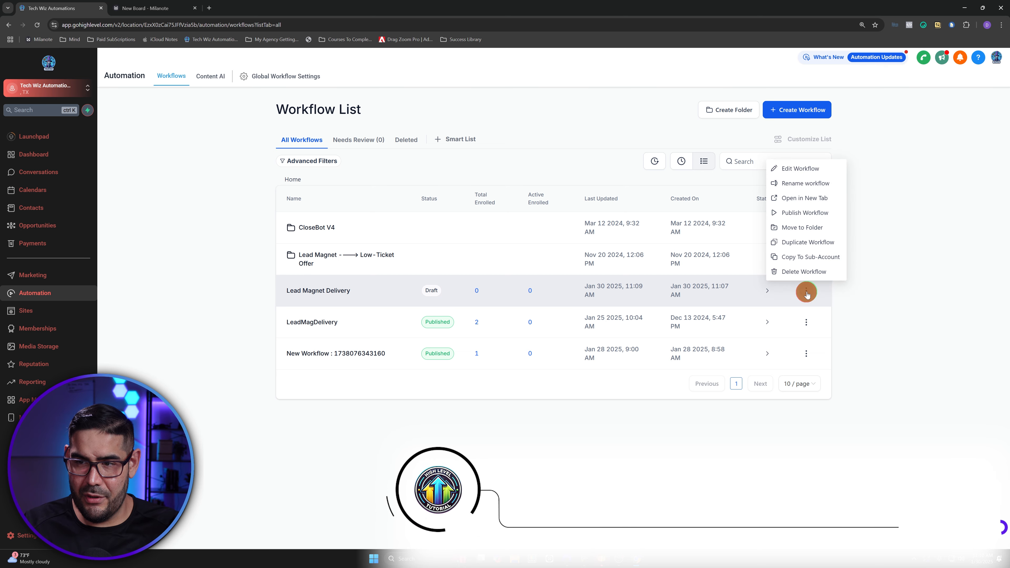
pyautogui.click(813, 219)
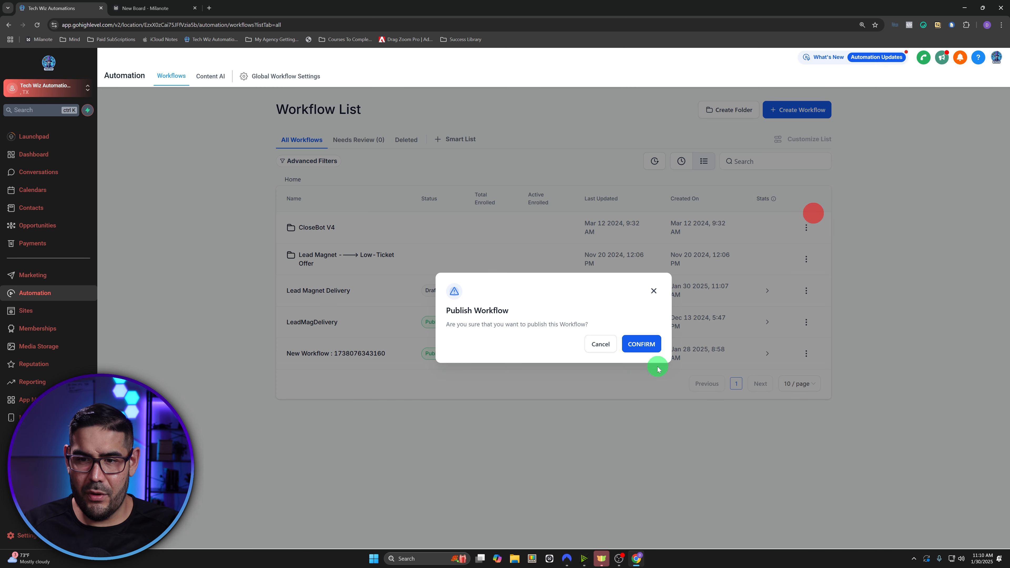
pyautogui.click(648, 342)
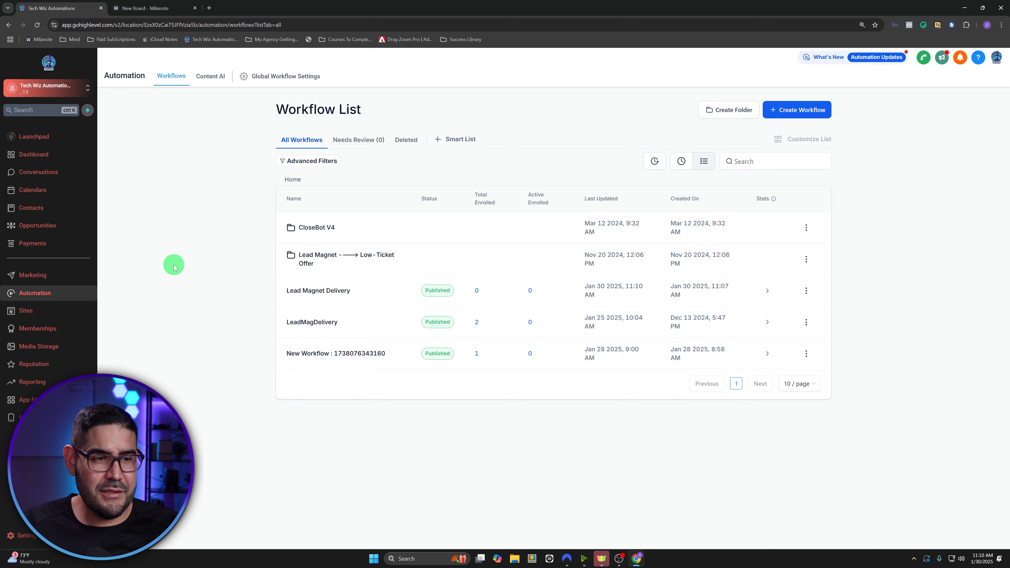
# - Open the Lead Magnet Funnel's live opt-in page in a new tab
pyautogui.click(46, 314)
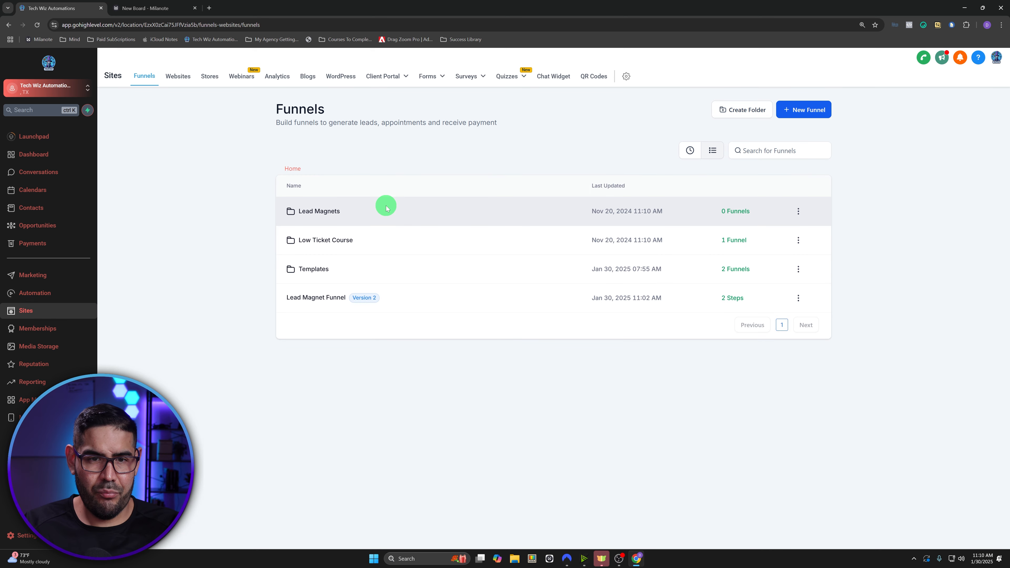
pyautogui.click(331, 298)
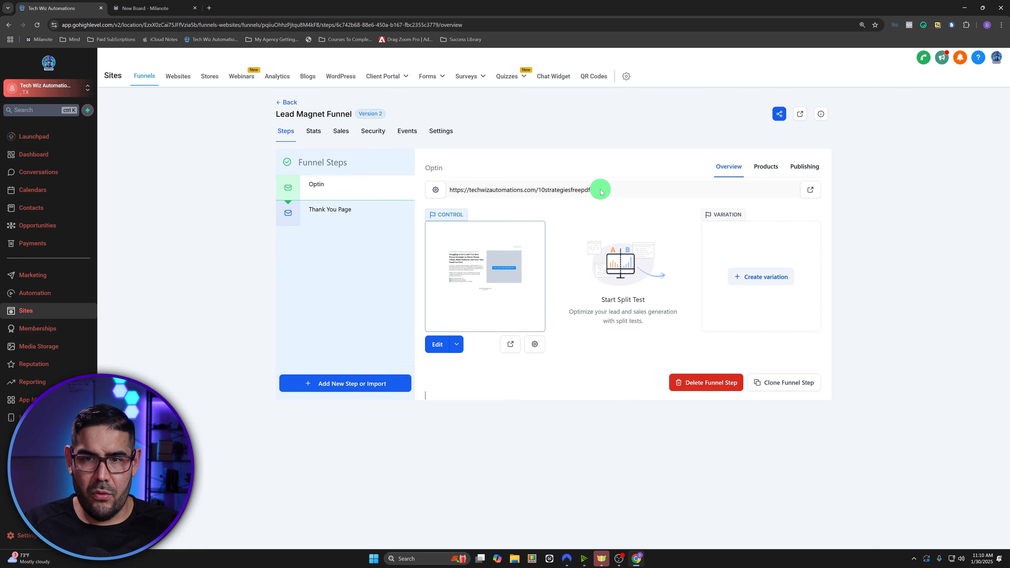
pyautogui.moveTo(600, 190); pyautogui.dragTo(450, 188)
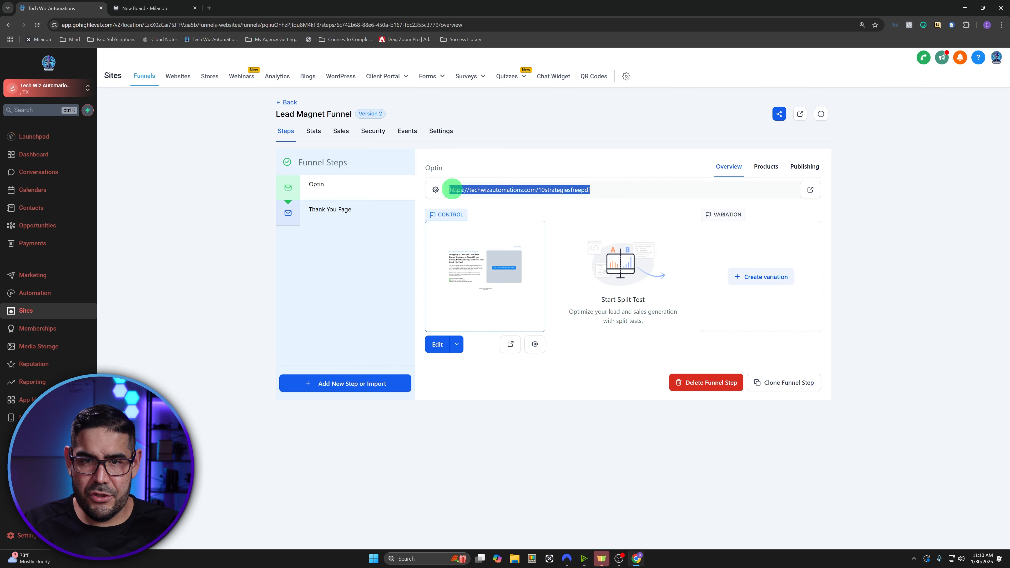
pyautogui.click(508, 345)
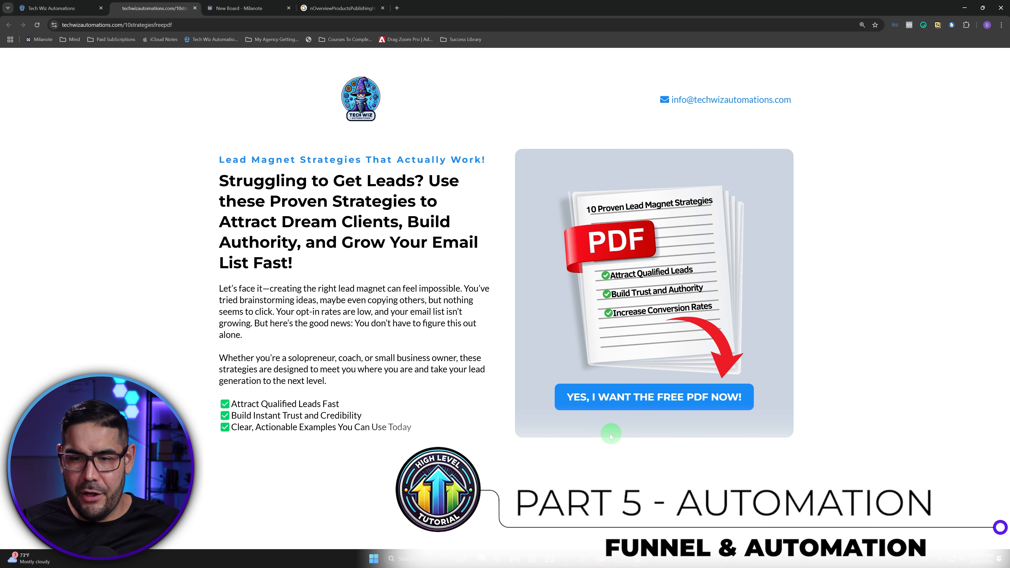
# - Submit the free PDF form with a test lead's name, e-mail and SMS consent, then return to GoHighLevel
pyautogui.click(635, 402)
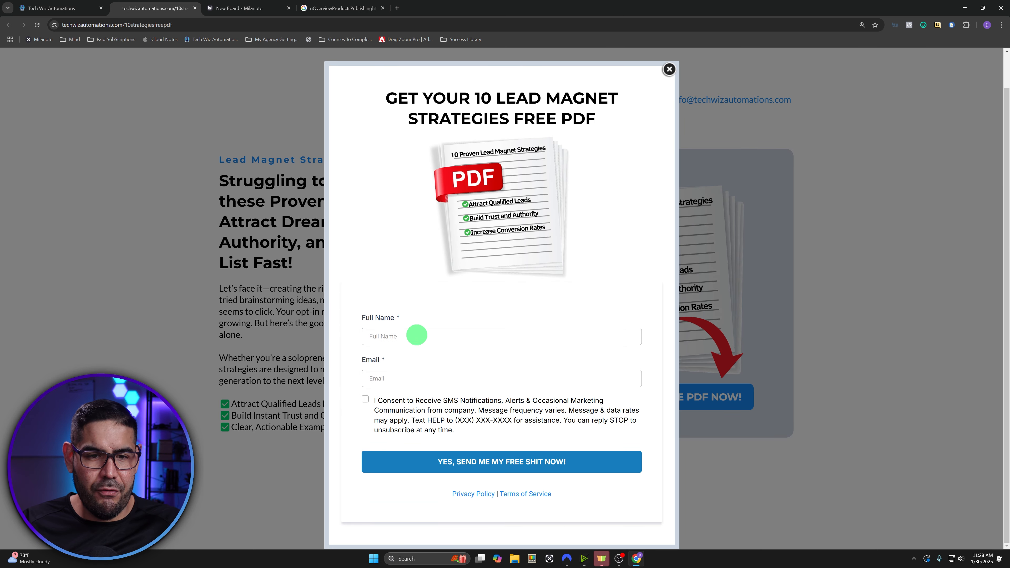
pyautogui.click(415, 335)
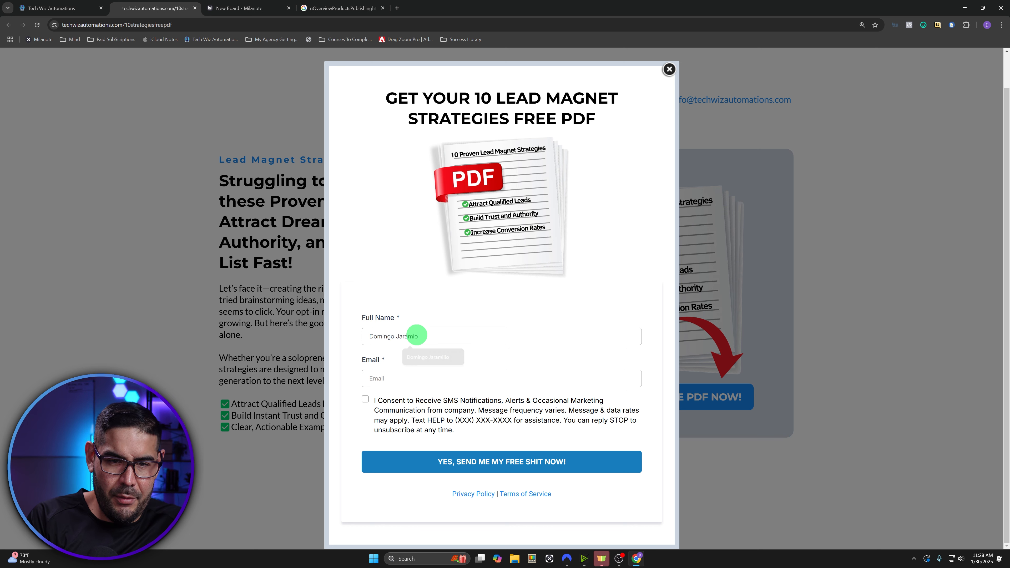
pyautogui.write('itdj')
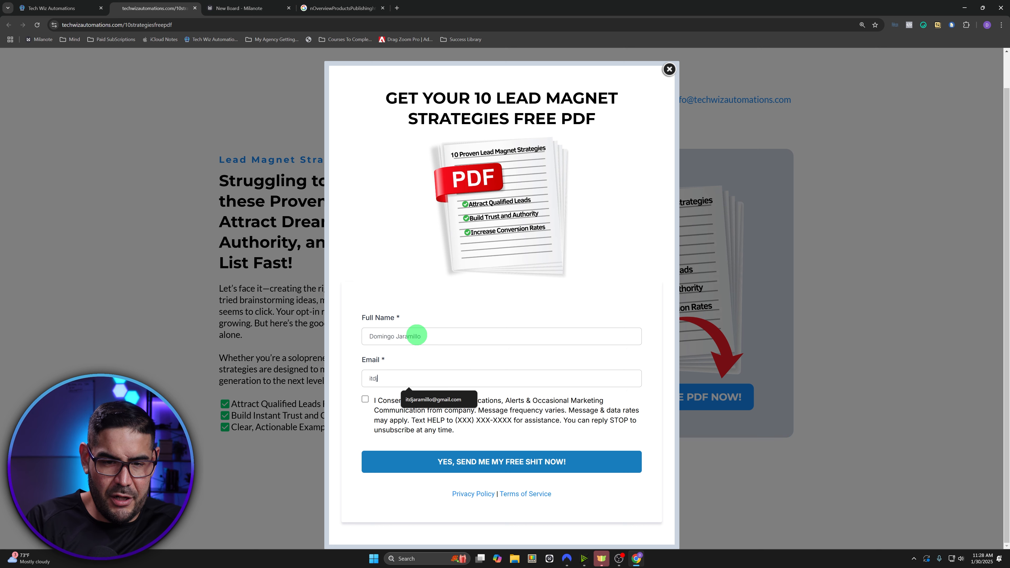
pyautogui.click(421, 400)
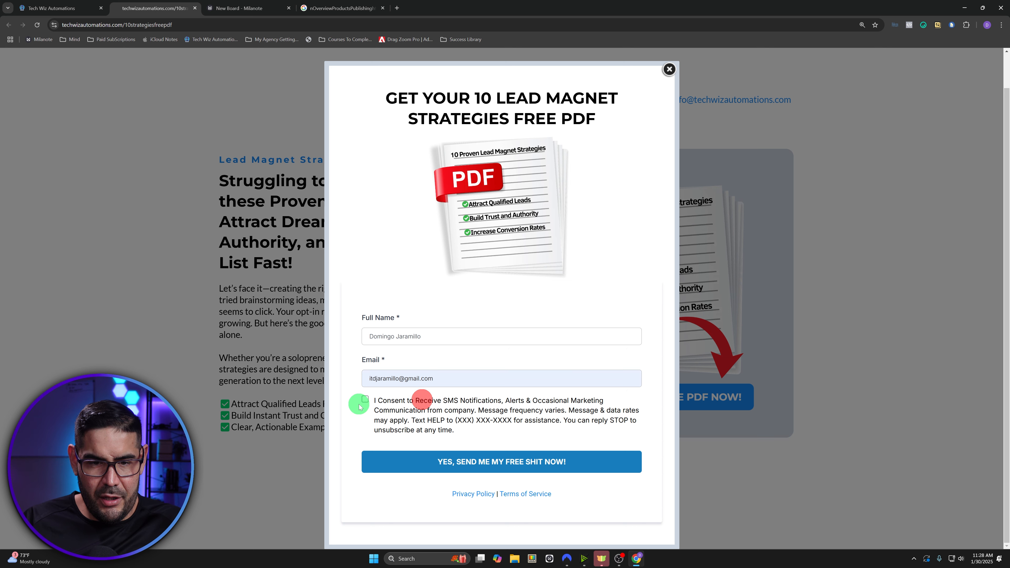
pyautogui.click(365, 399)
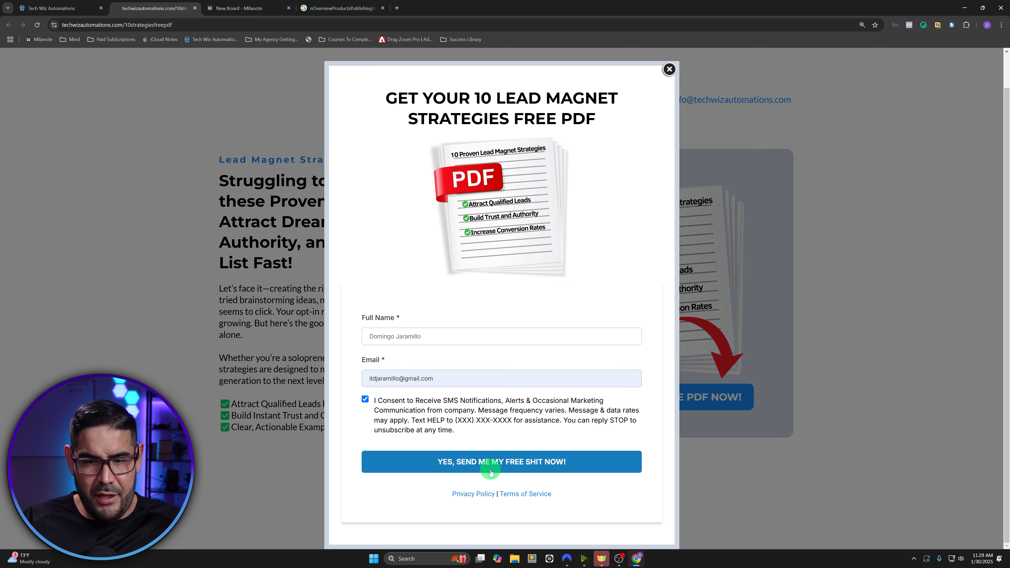
pyautogui.click(493, 463)
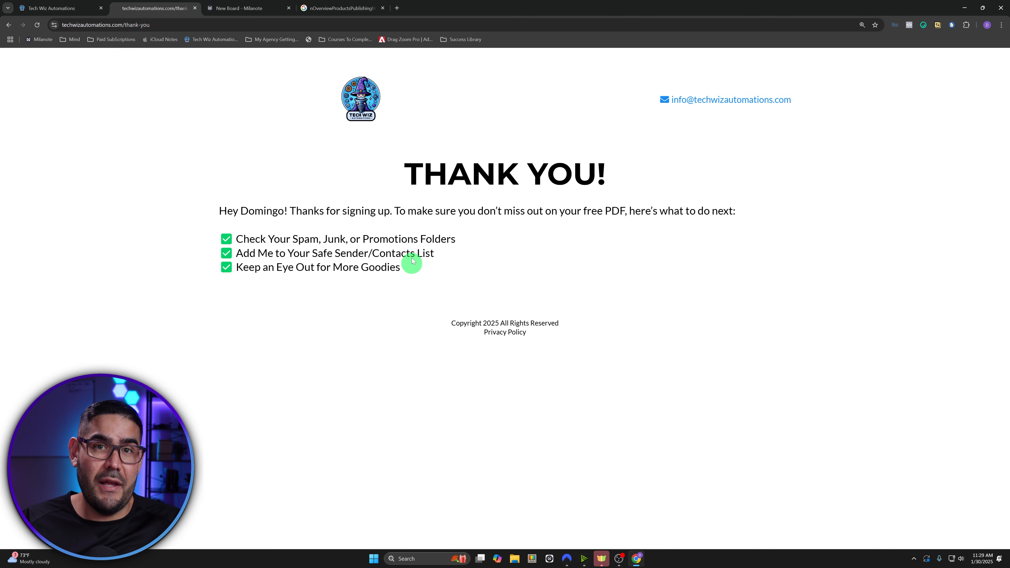
pyautogui.click(70, 8)
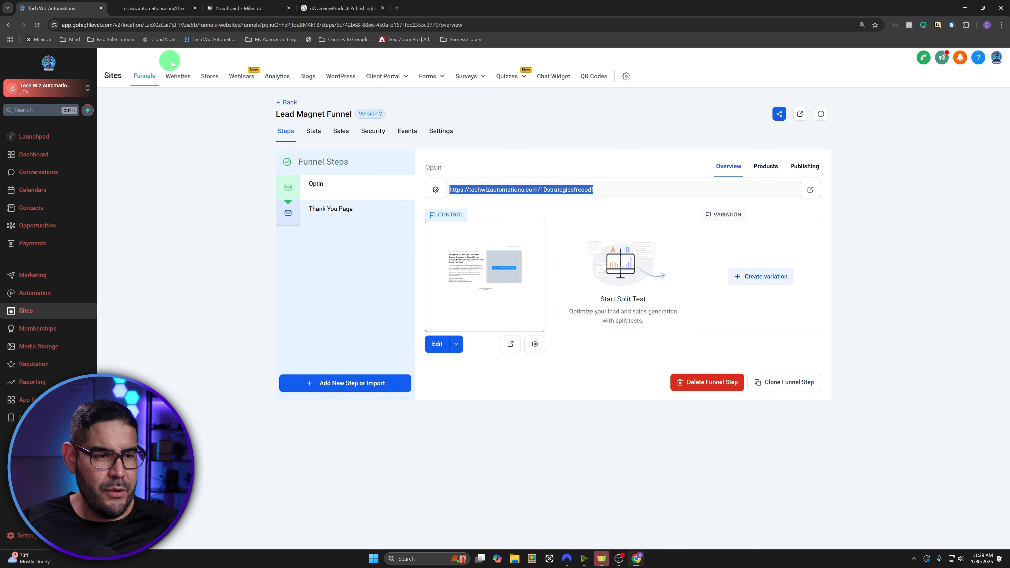
# - Check Lead Magnet Delivery's execution logs for the test contact's tag and email, then go back to workflows
pyautogui.click(56, 301)
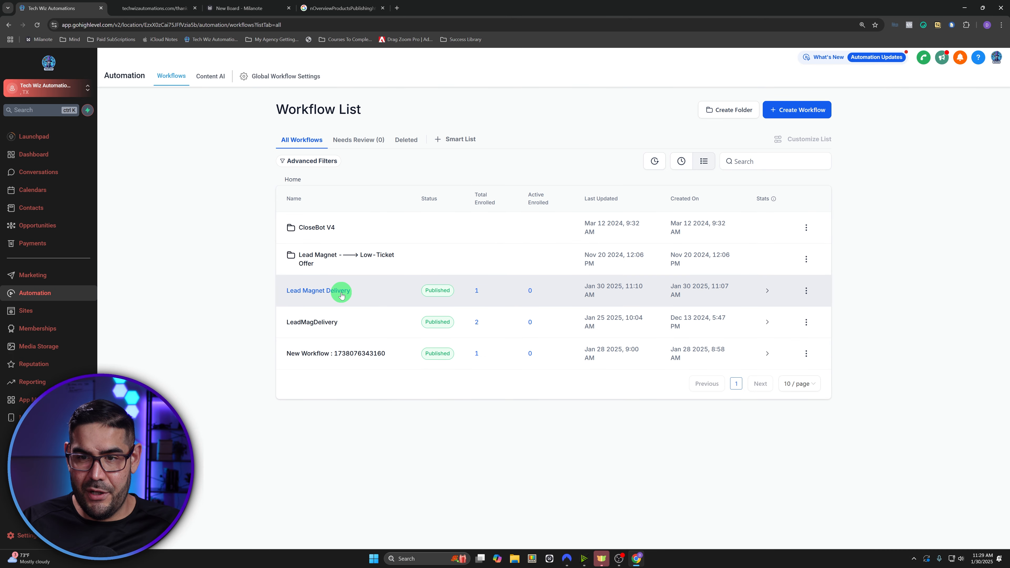
pyautogui.moveTo(341, 294); pyautogui.dragTo(428, 271)
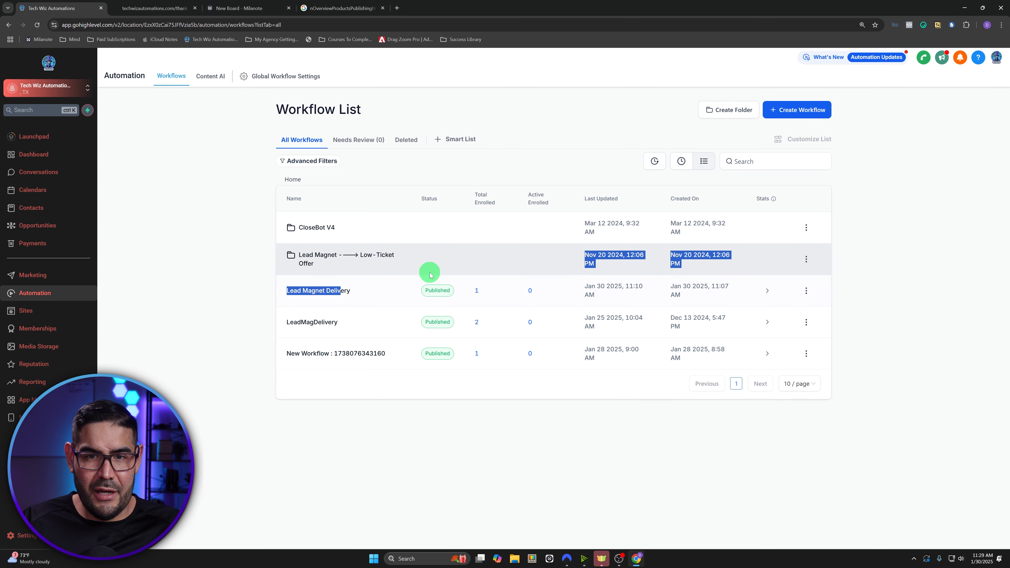
pyautogui.click(338, 291)
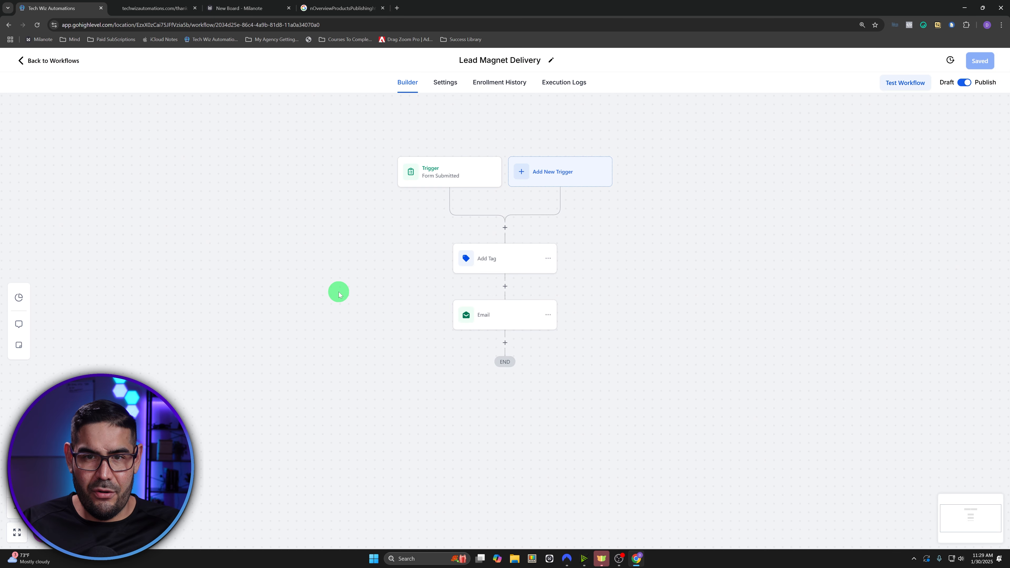
pyautogui.click(563, 84)
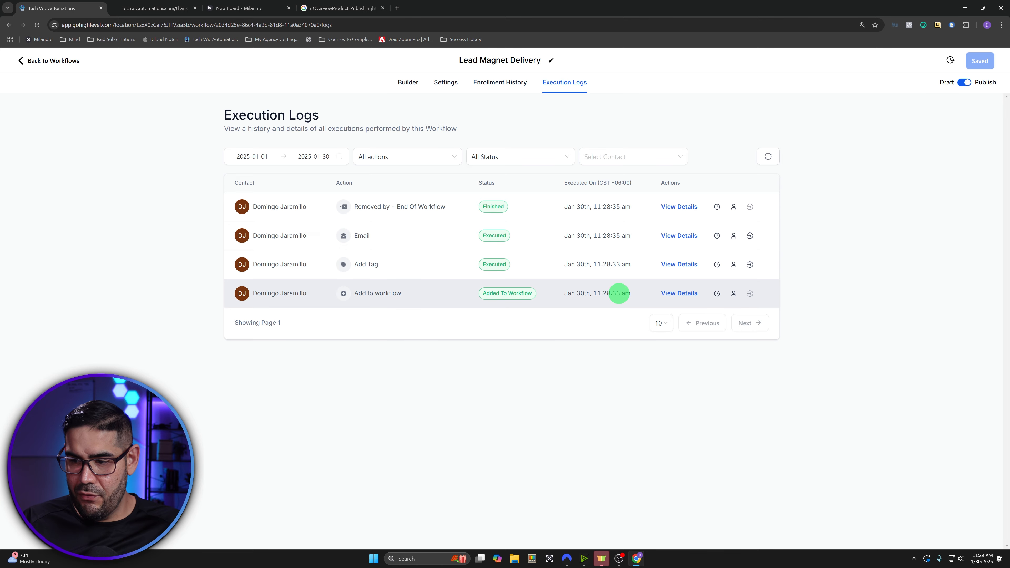
pyautogui.moveTo(980, 561)
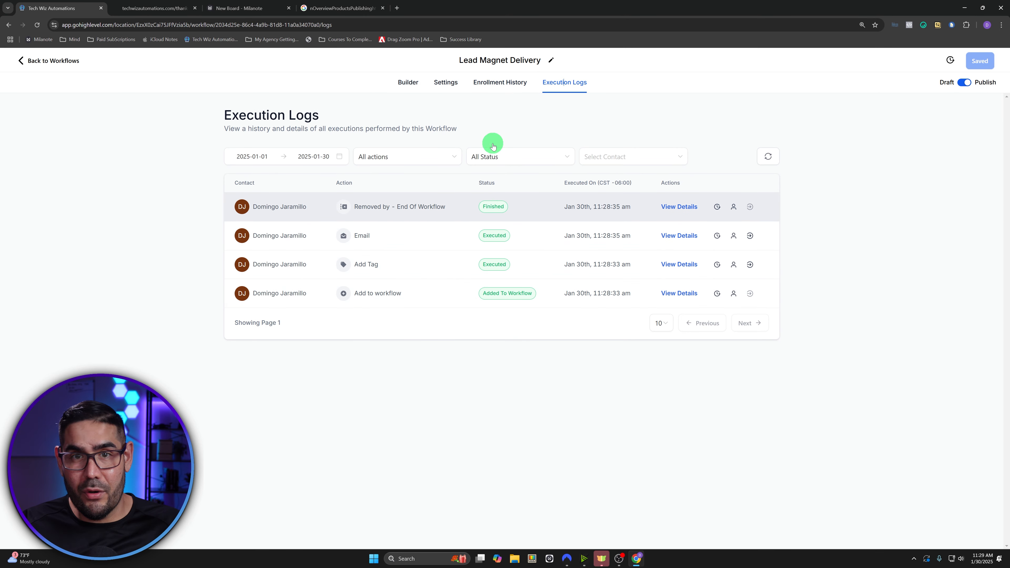
pyautogui.click(414, 85)
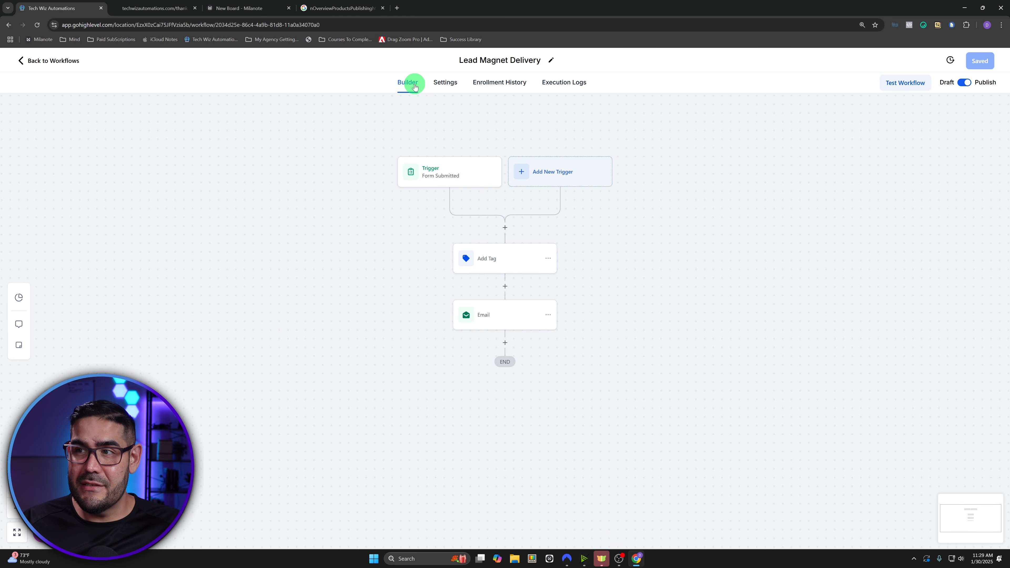
pyautogui.click(58, 62)
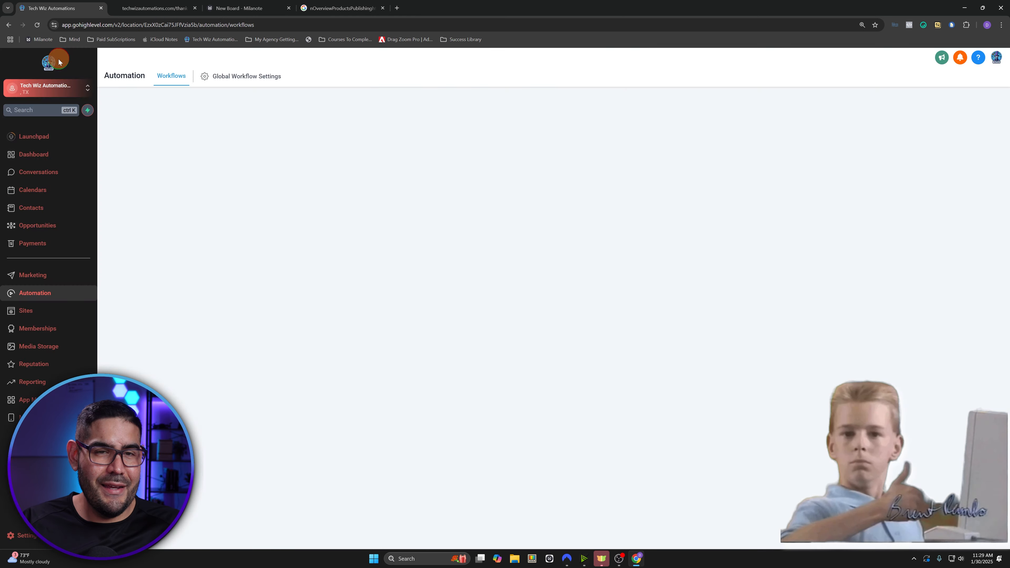